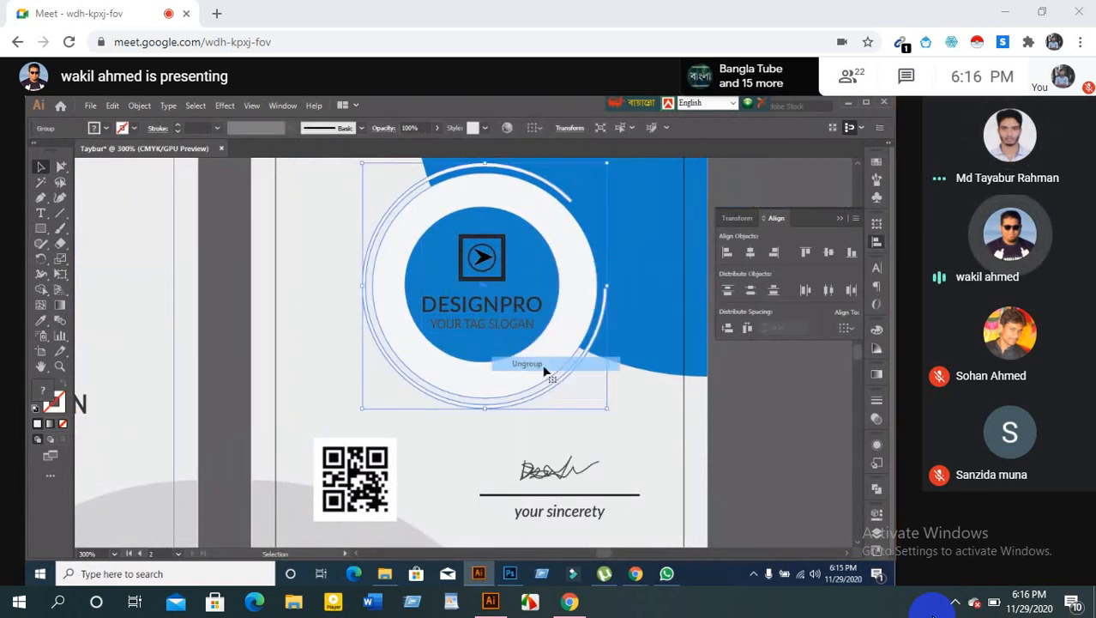
Align the signature group to the bottom edge of the QR code on the card's back side
click(494, 268)
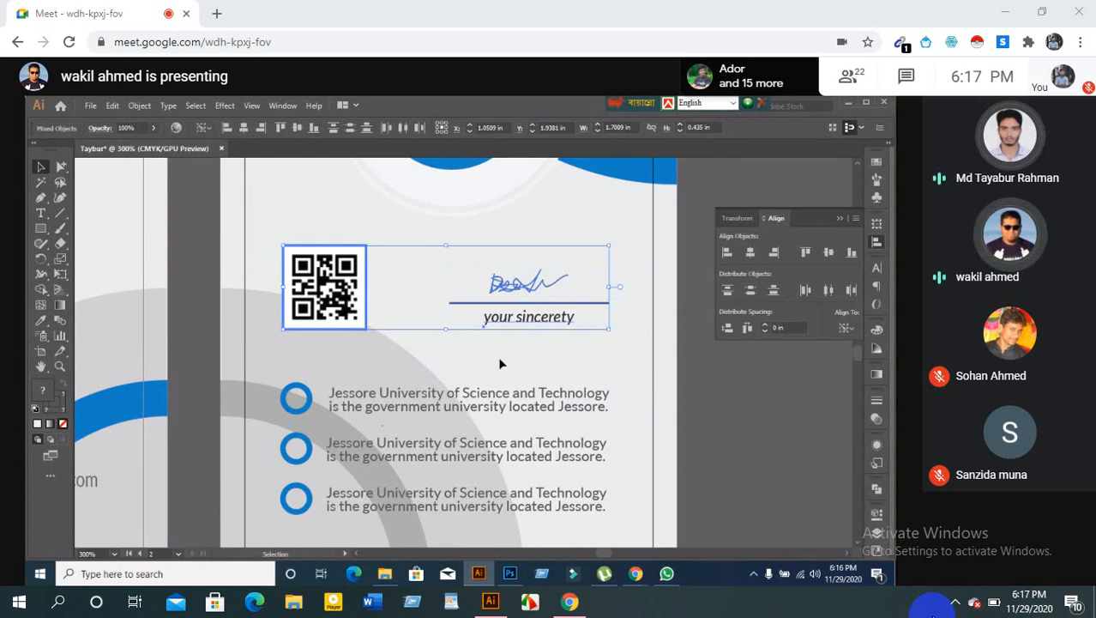
click(409, 364)
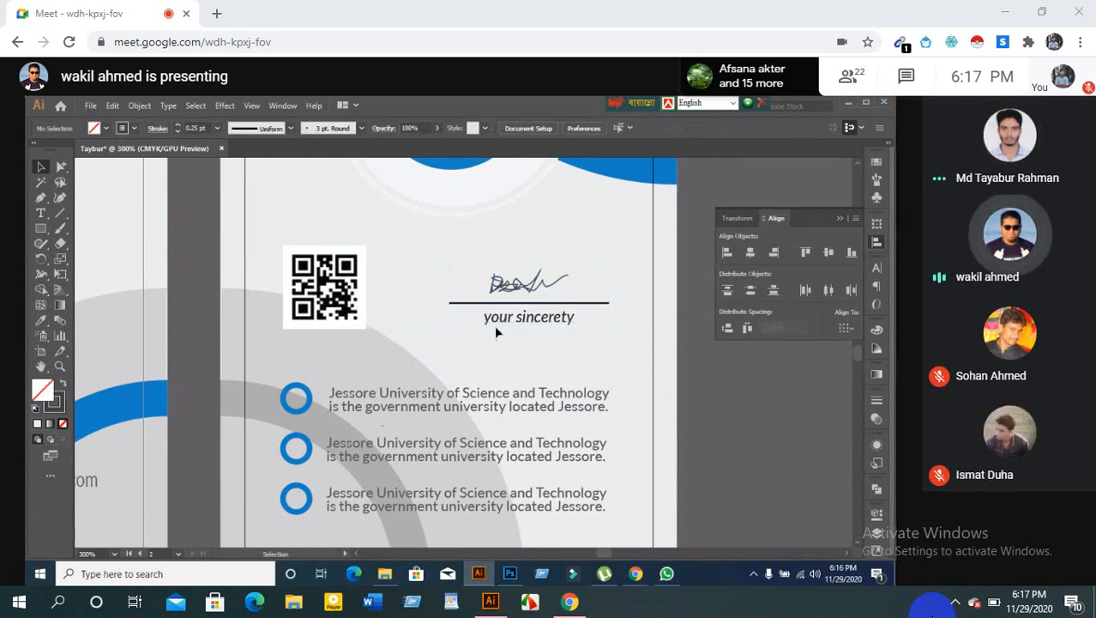
click(344, 315)
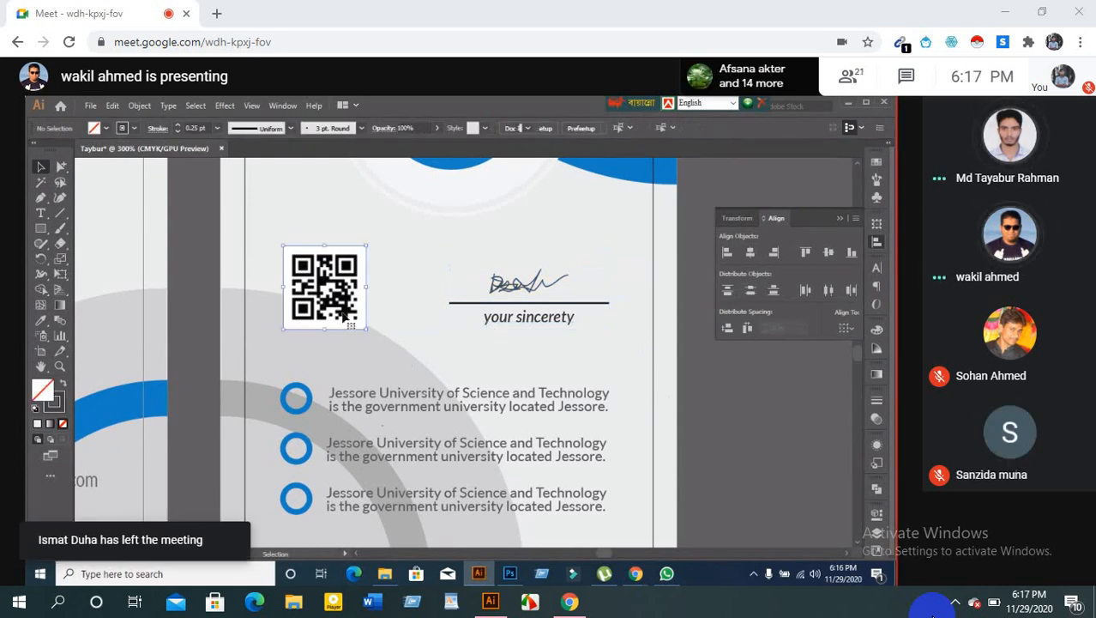
shift+click(531, 289)
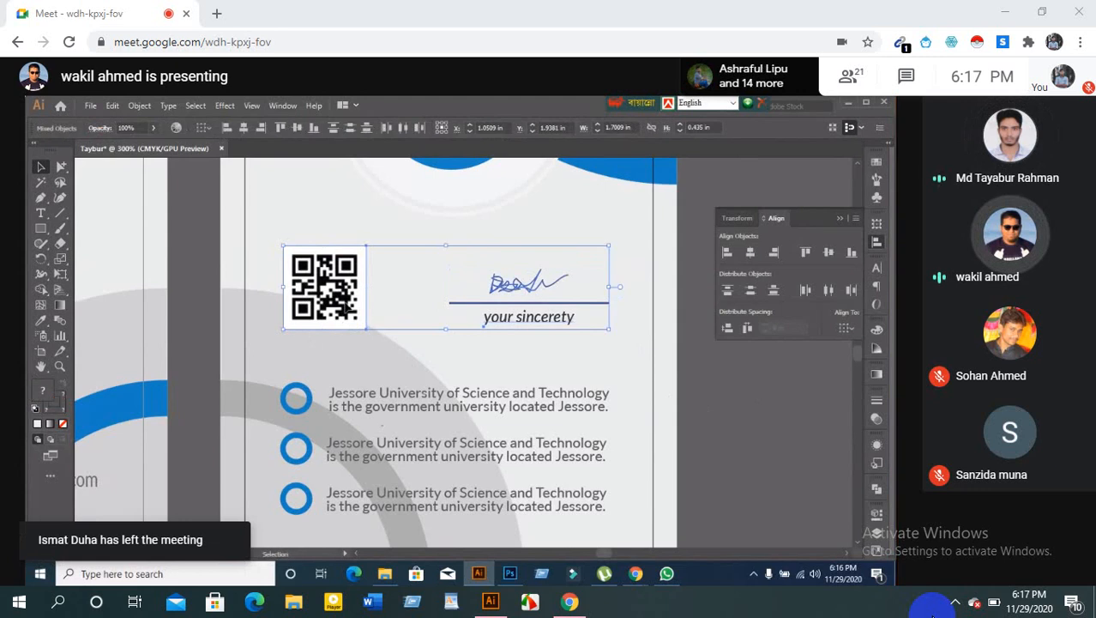
click(851, 251)
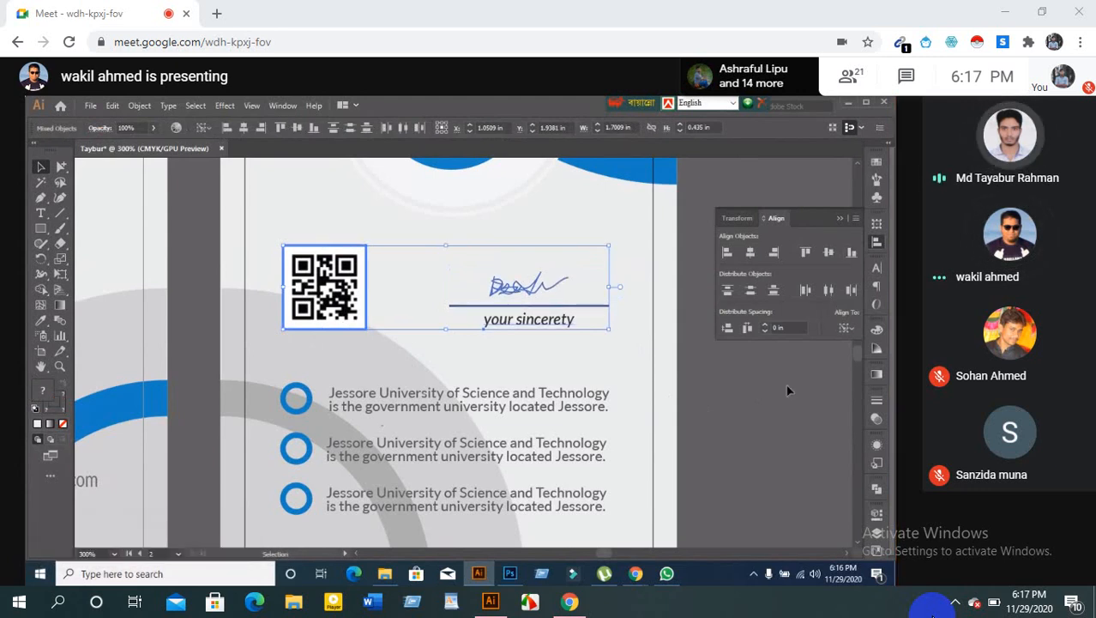
click(725, 420)
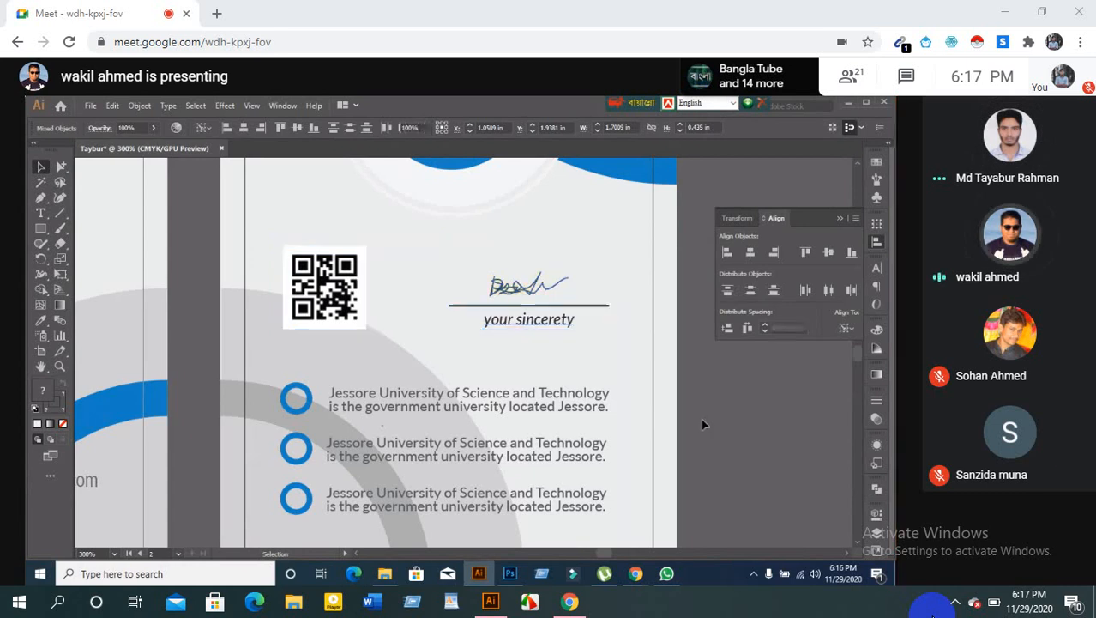
click(568, 324)
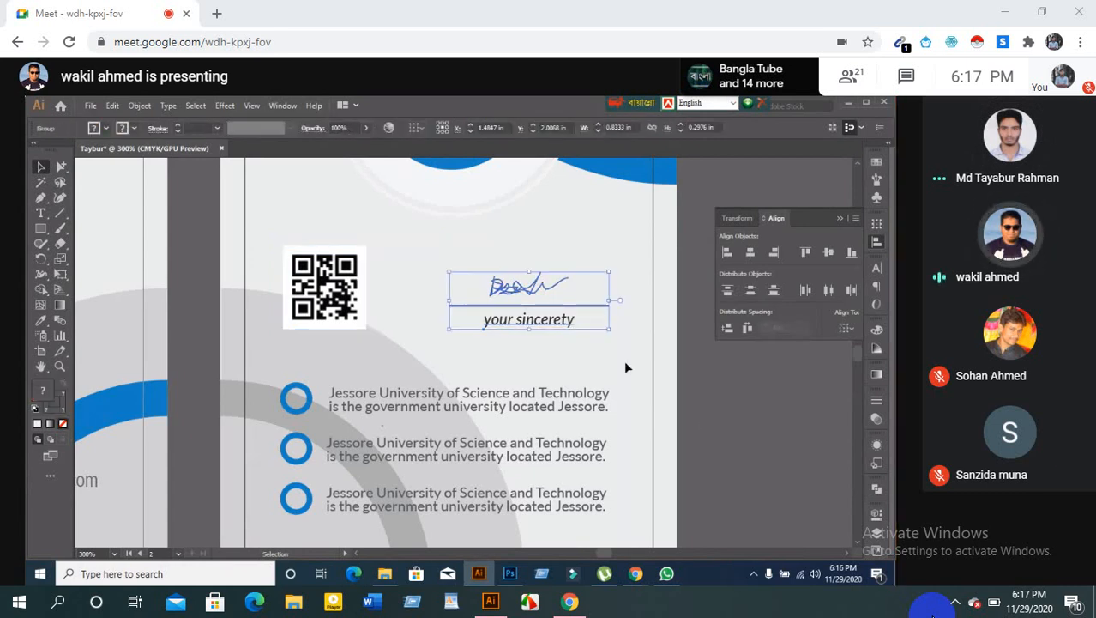
click(624, 360)
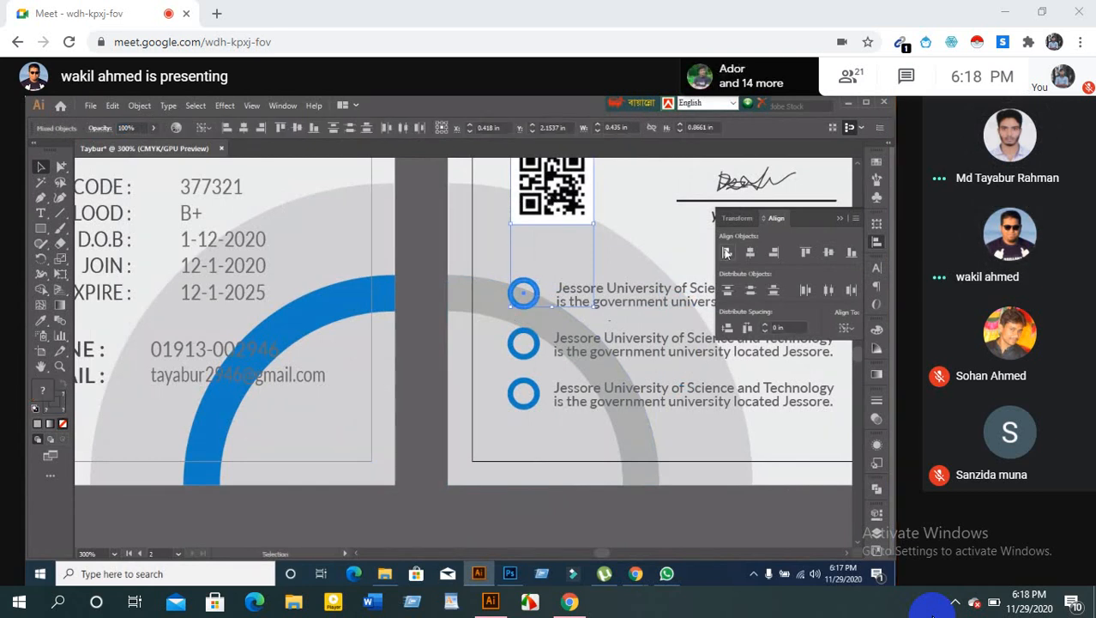
Examine the overall layout and text spacing on the front and back of the ID card
click(443, 341)
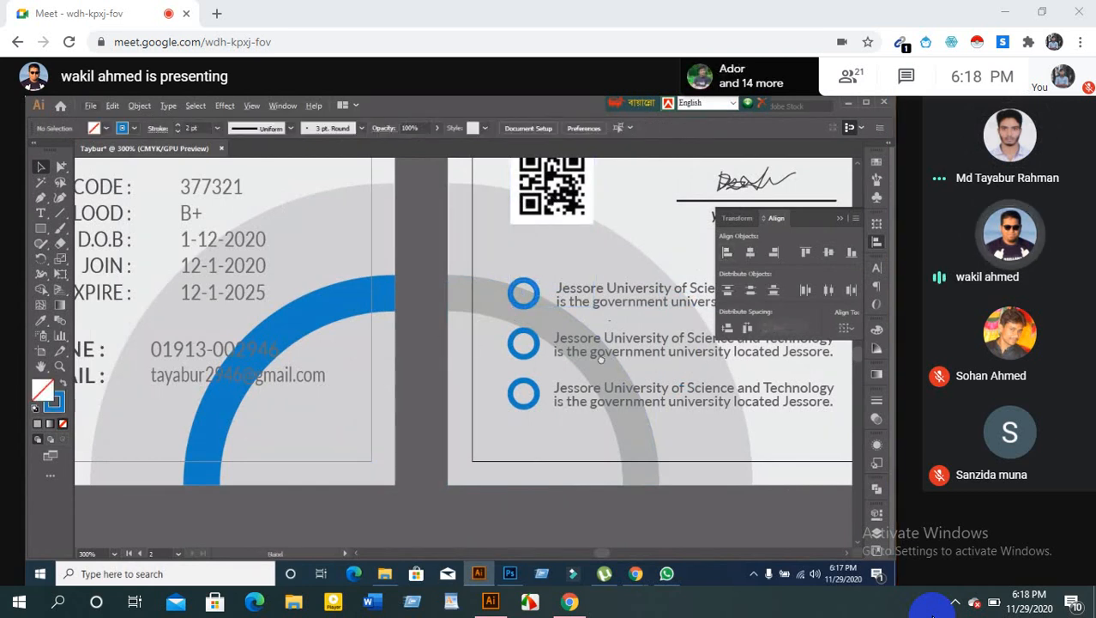
drag(612, 363, 519, 346)
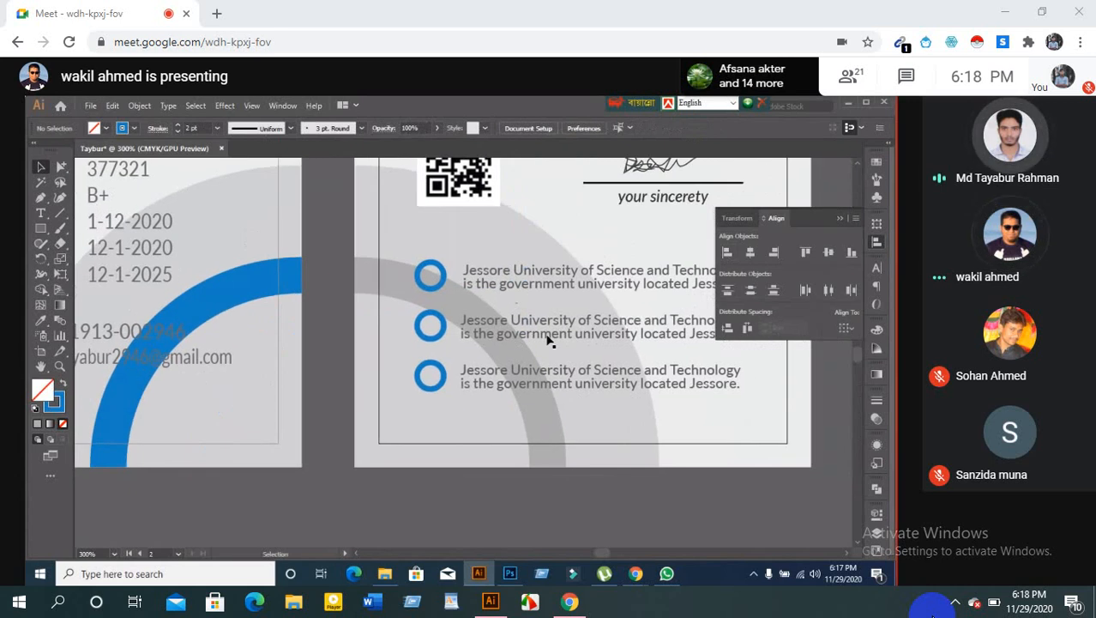
scroll(549, 340, down, 3)
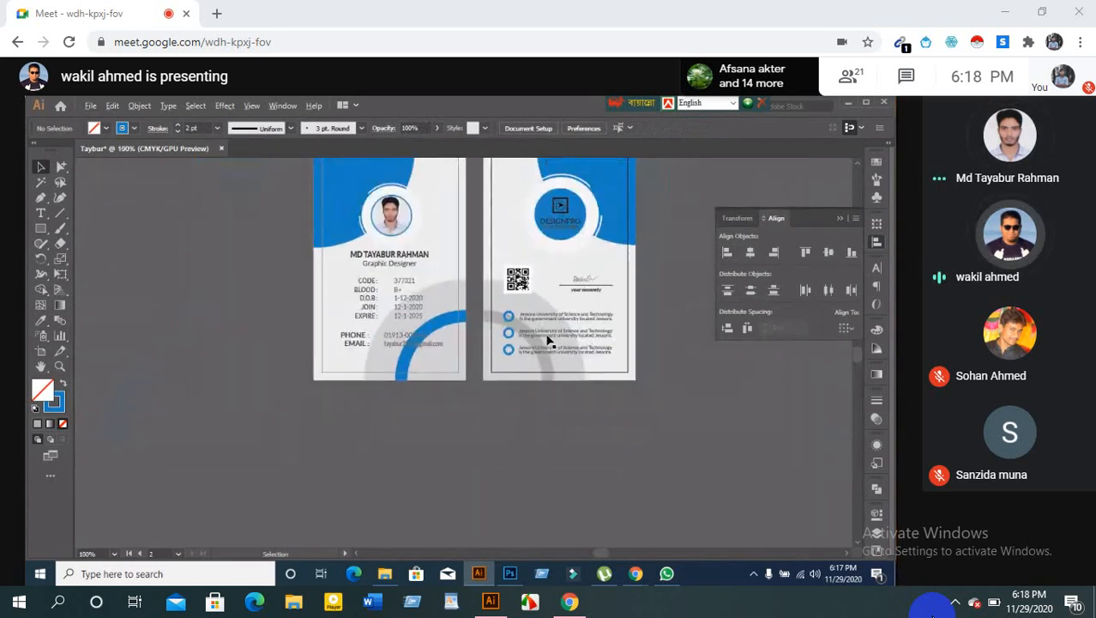
scroll(530, 273, up, 1)
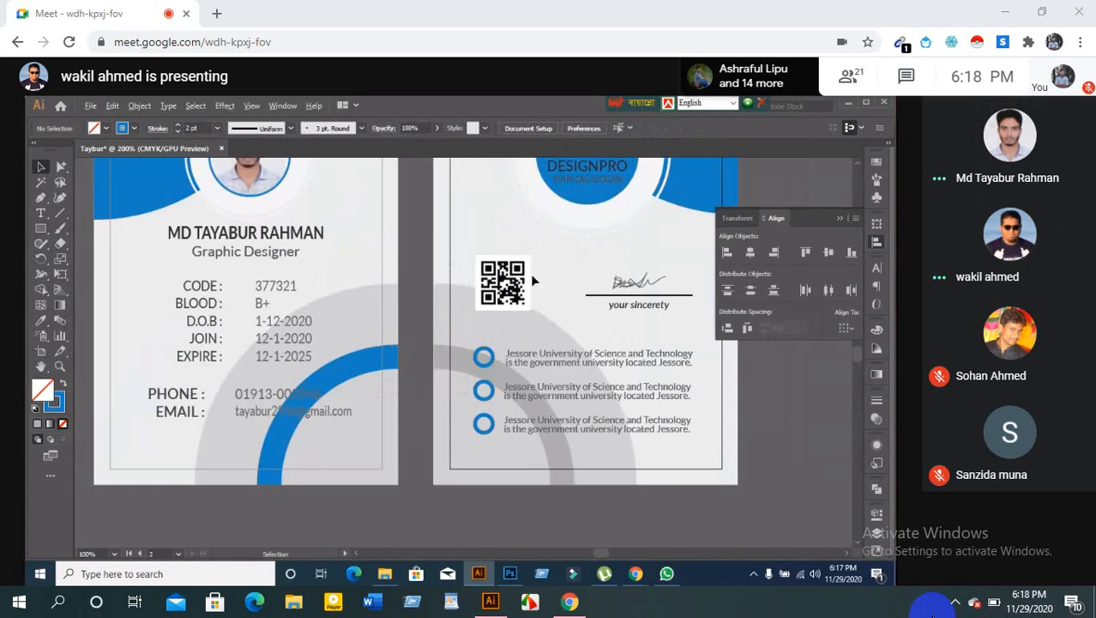
scroll(530, 274, down, 2)
scroll(404, 346, up, 1)
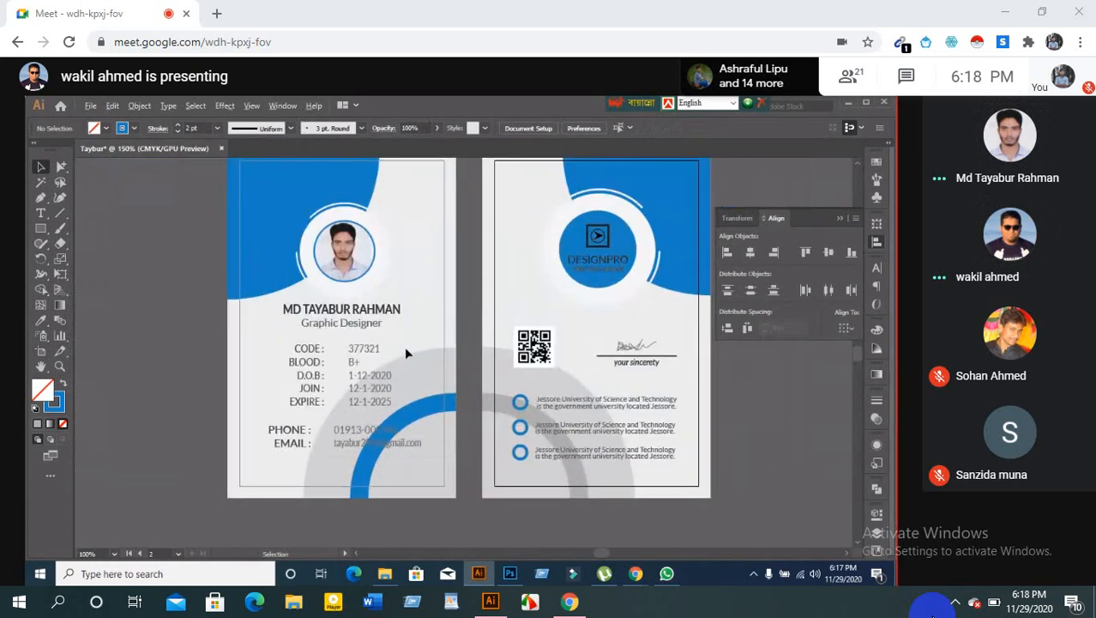
scroll(404, 346, down, 1)
scroll(339, 360, down, 1)
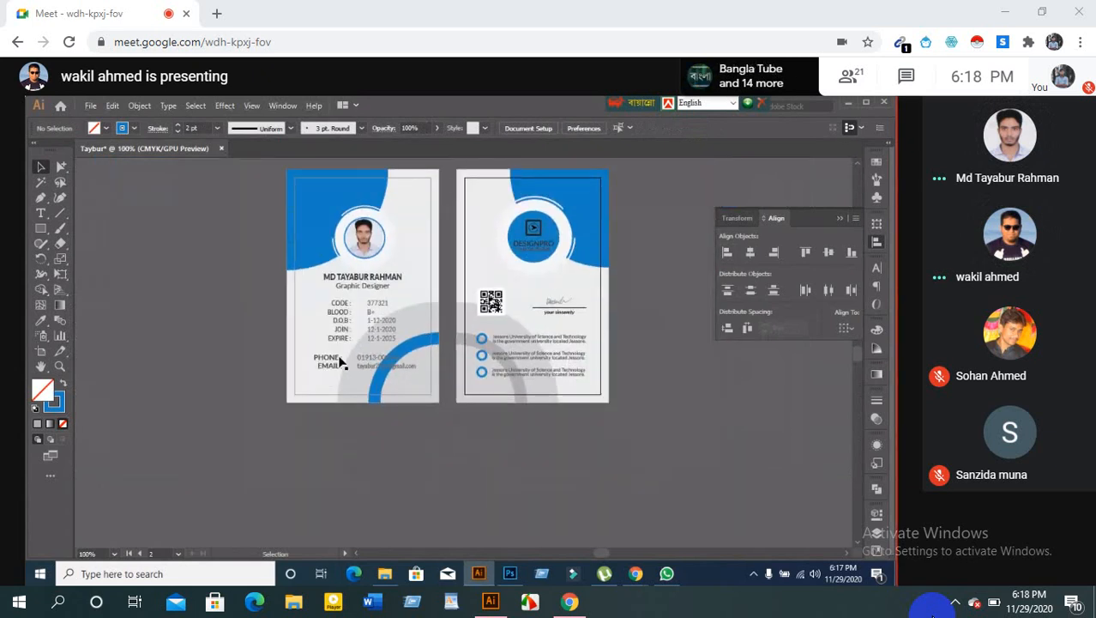
scroll(340, 363, up, 2)
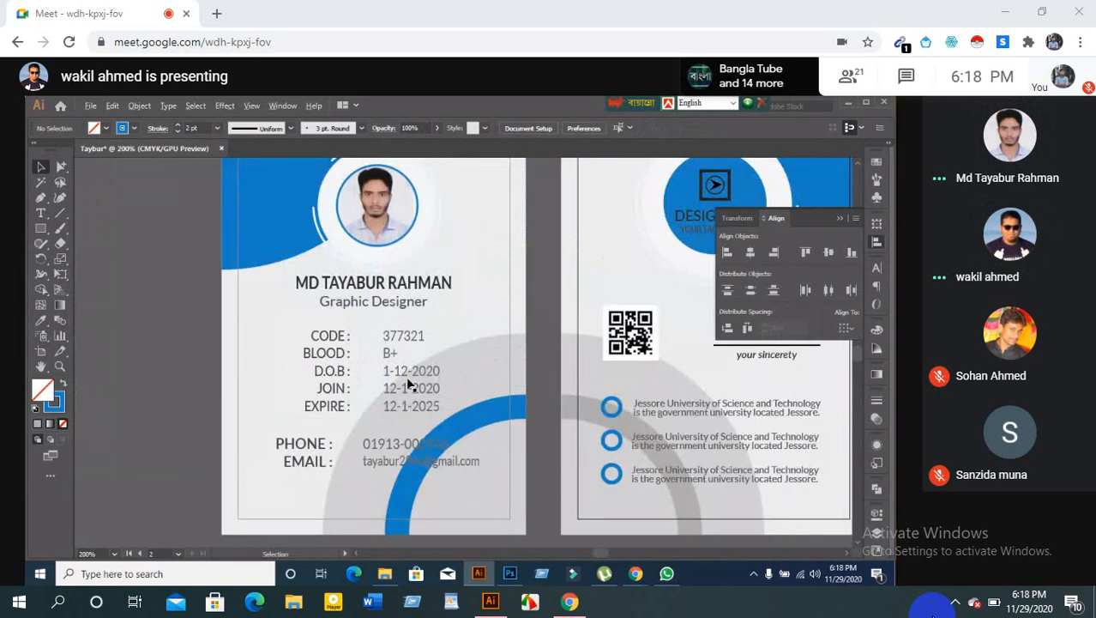
Ungroup the BLOOD row on the card's front into its separate label and value
click(408, 384)
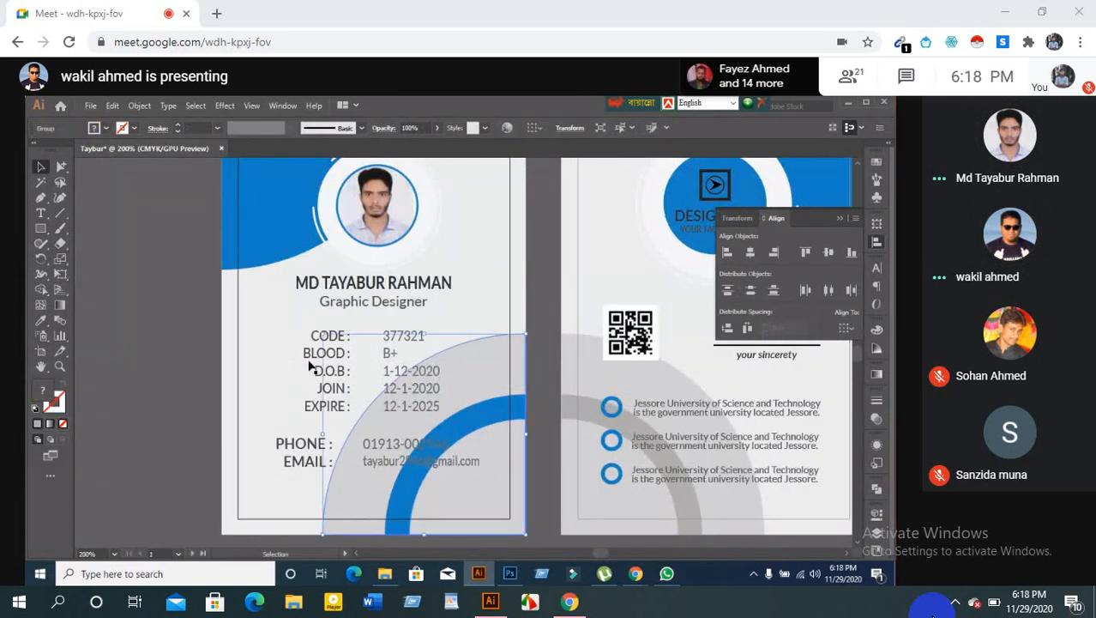
click(317, 354)
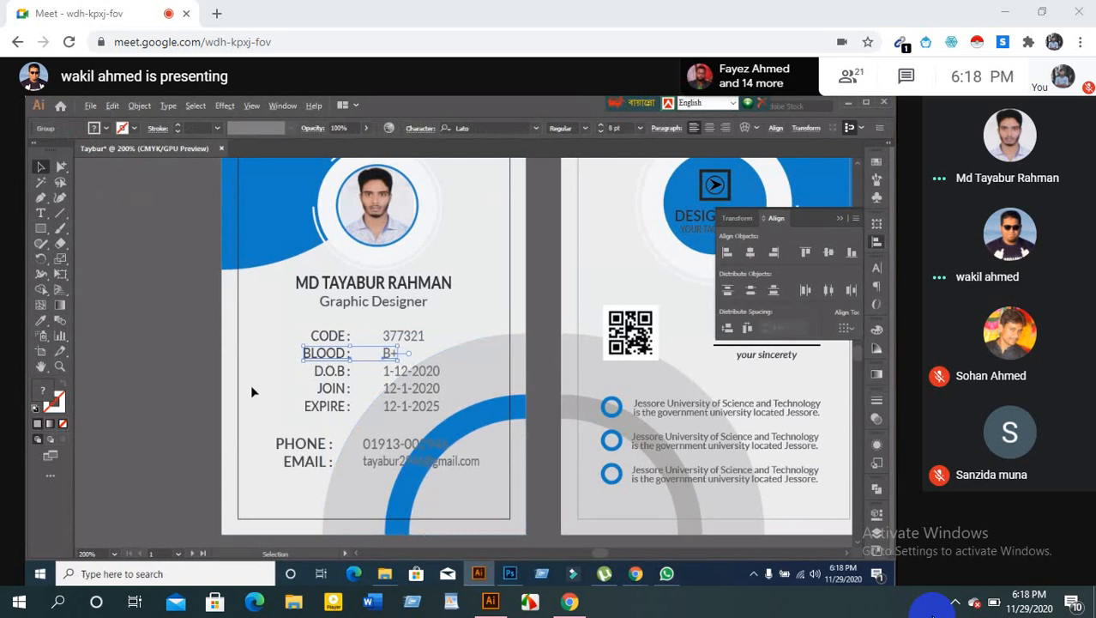
scroll(251, 384, up, 2)
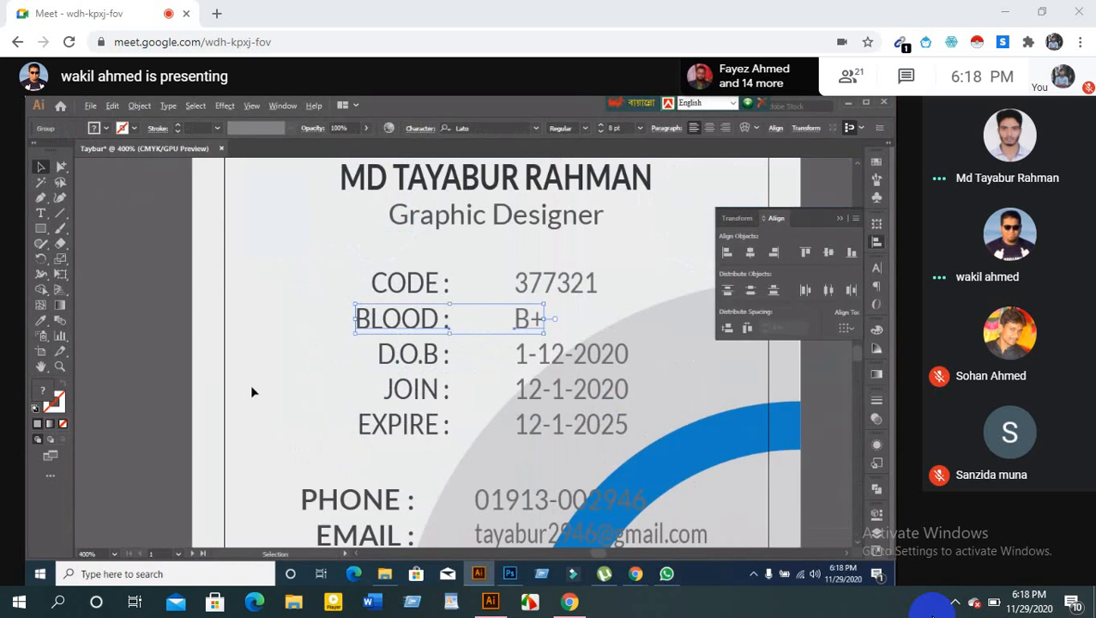
right_click(399, 327)
click(345, 411)
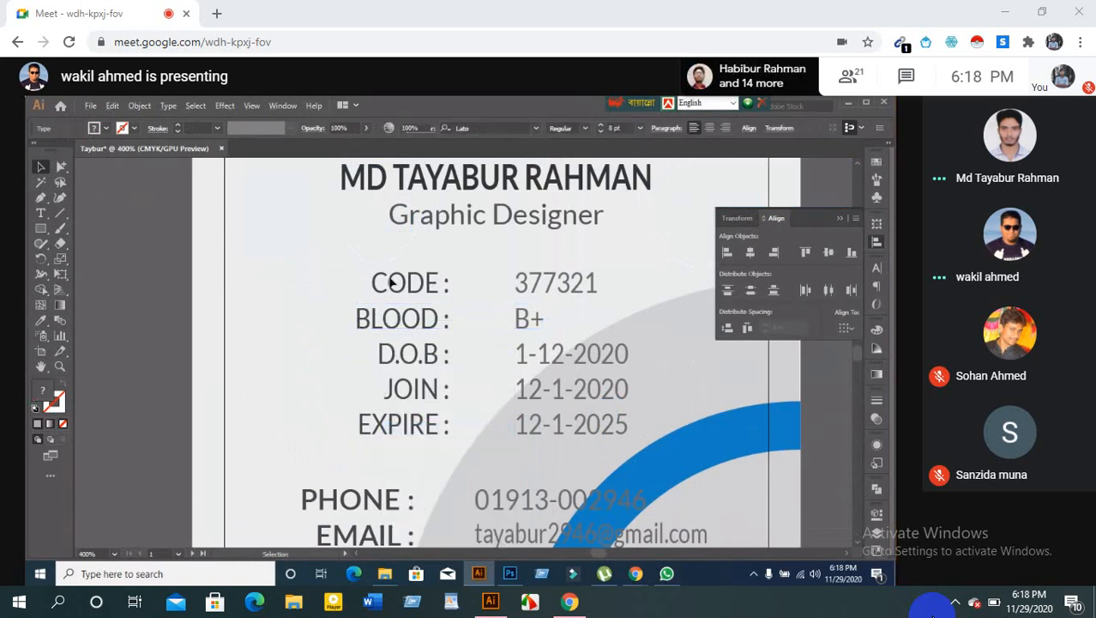
Ungroup the name and job title block on the card's front
click(439, 188)
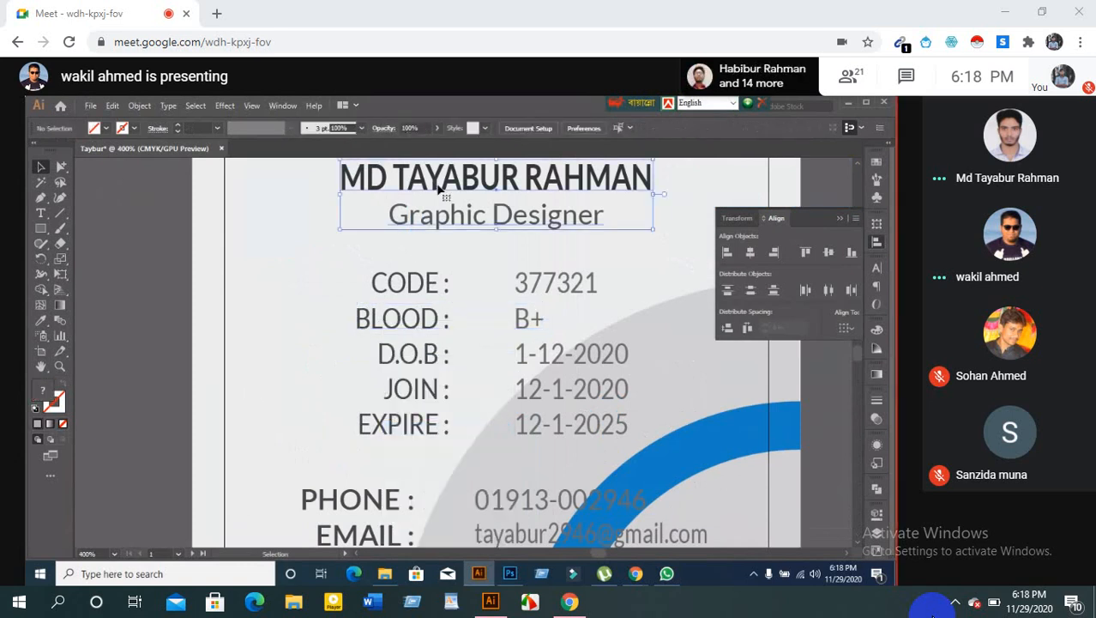
right_click(438, 188)
click(474, 277)
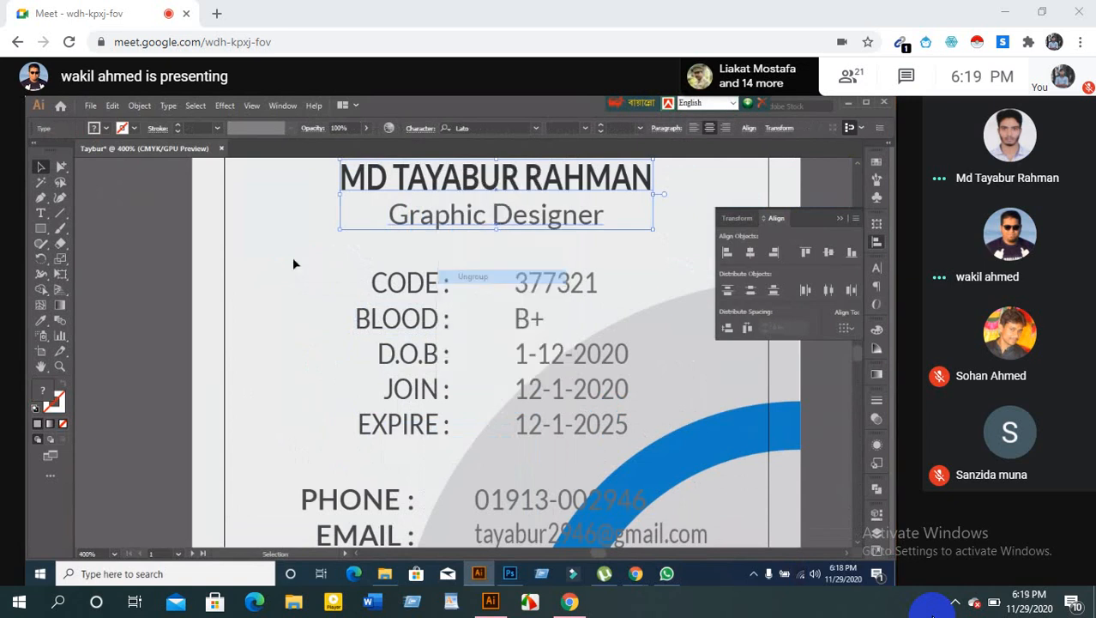
click(292, 259)
Check the character and paragraph settings of the name and the Graphic Designer text
click(436, 178)
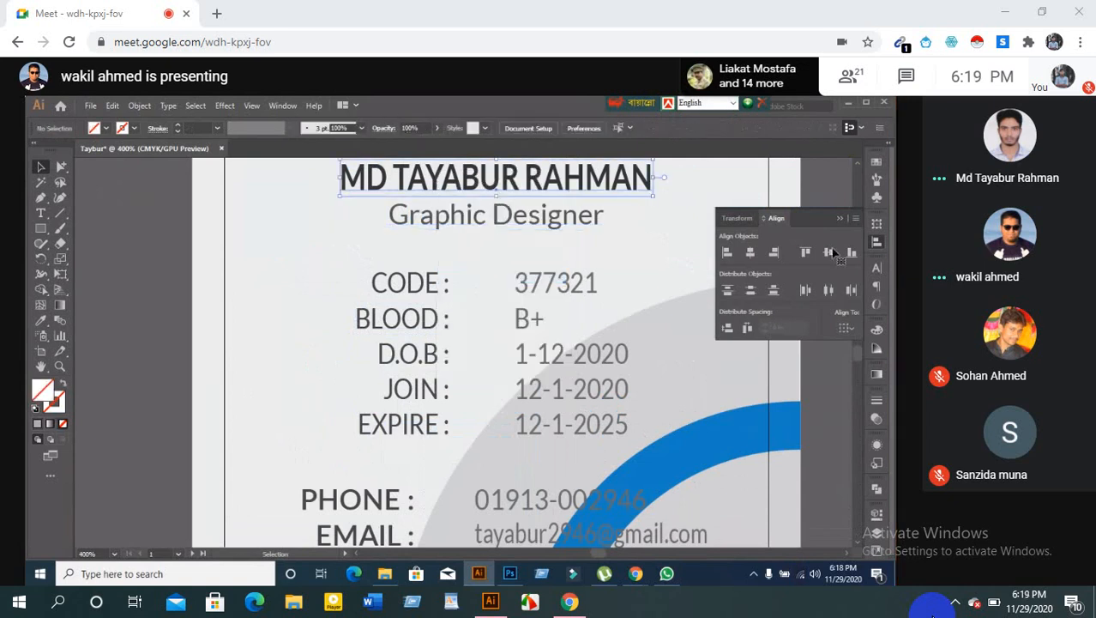
click(875, 271)
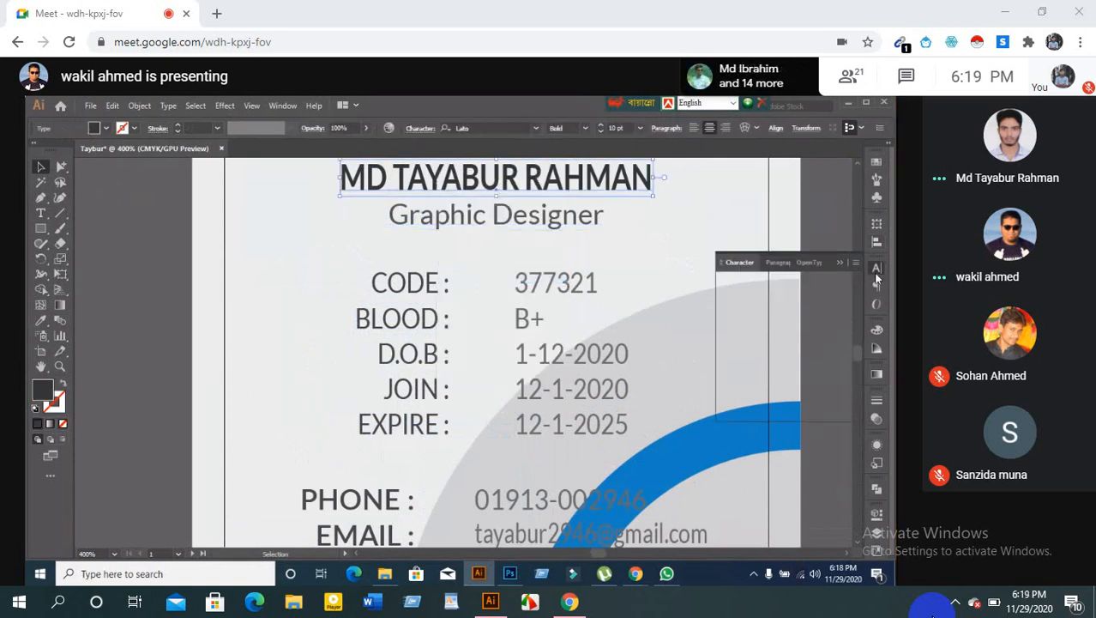
click(771, 262)
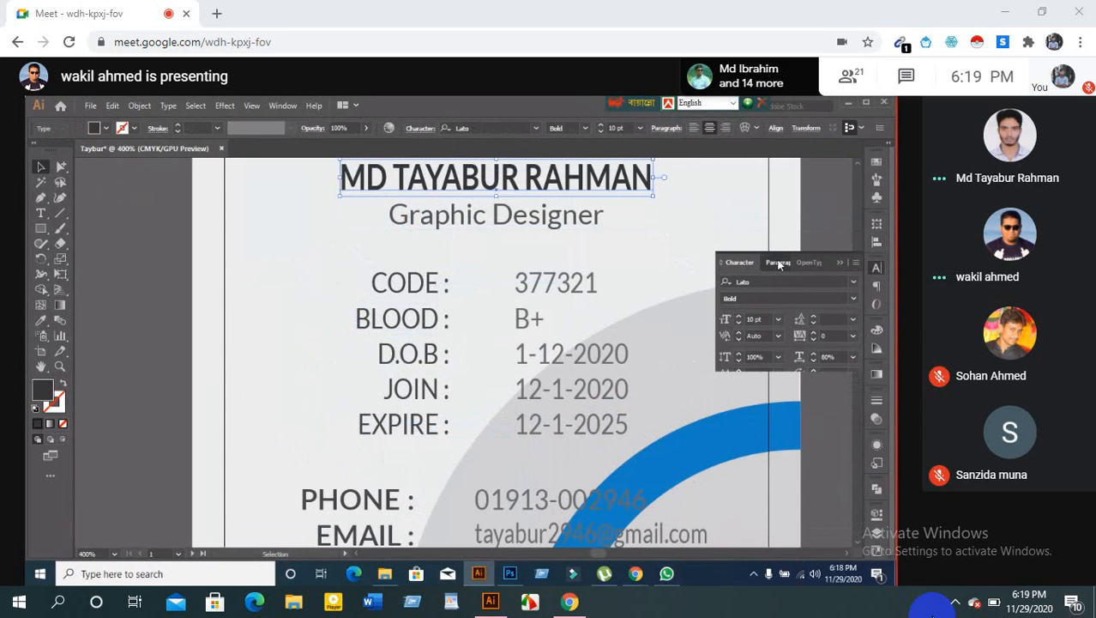
click(520, 217)
Ungroup the CODE row and check the paragraph alignment of its label and its value separately
click(422, 292)
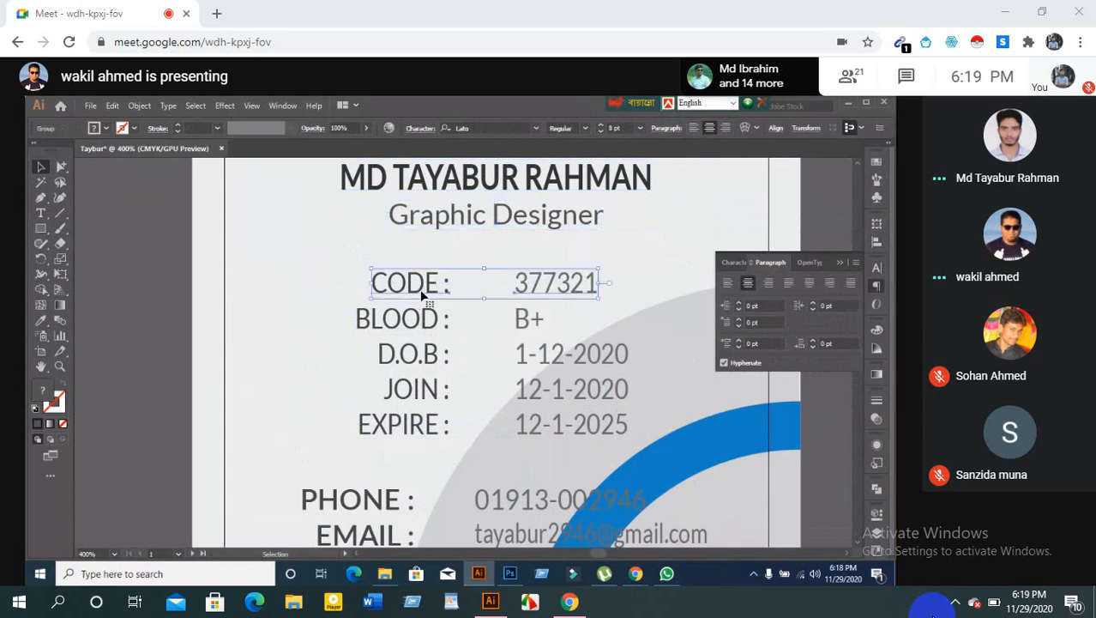
right_click(422, 293)
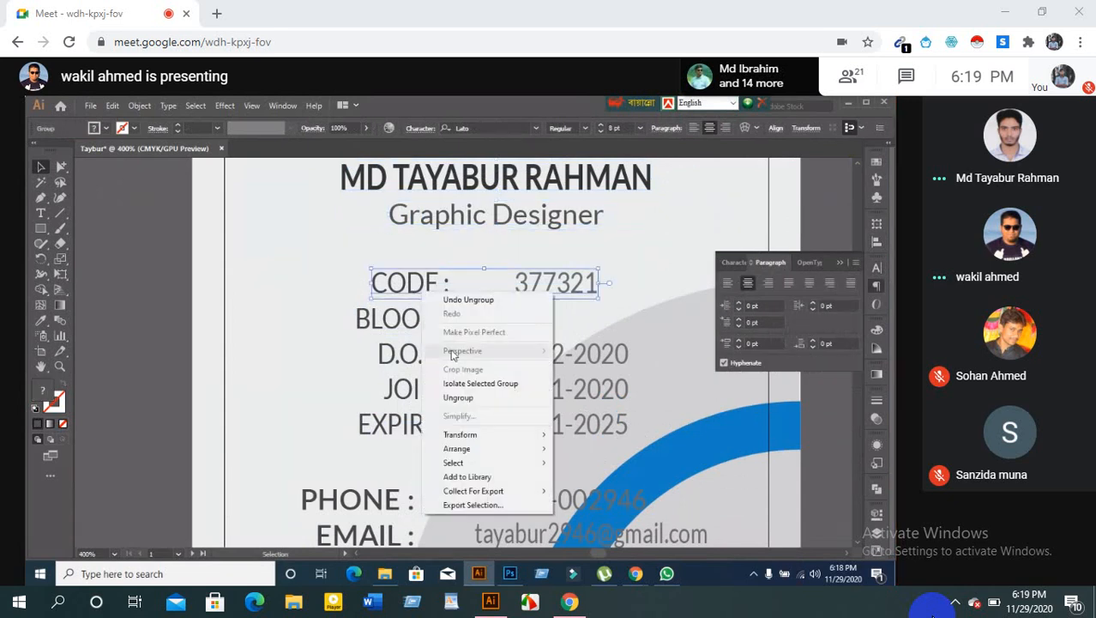
click(456, 399)
click(369, 358)
click(393, 289)
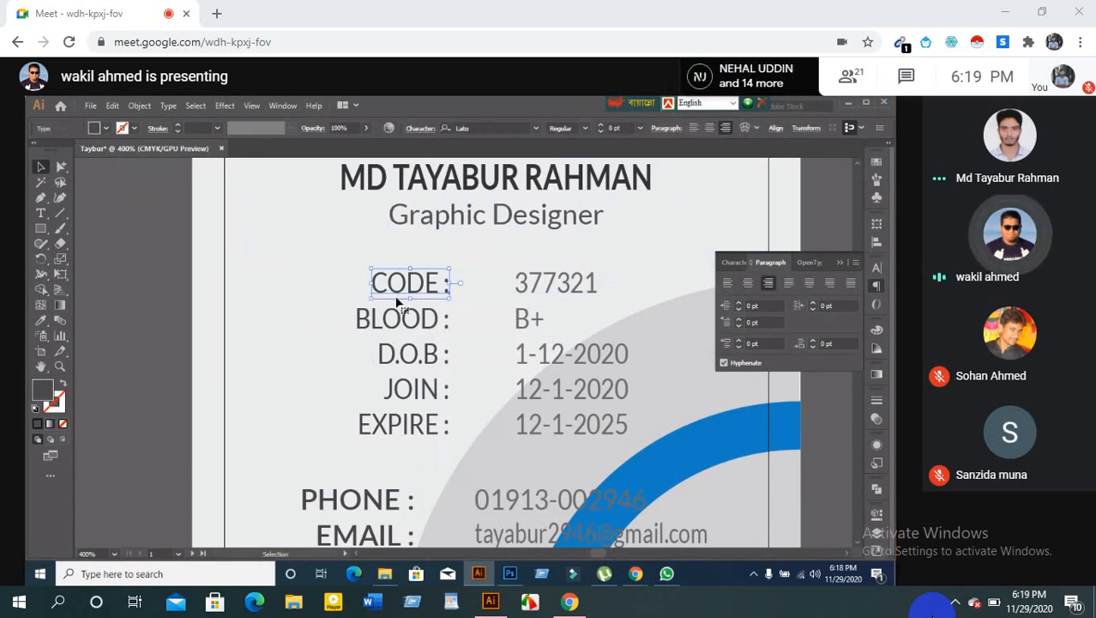
click(438, 333)
click(550, 298)
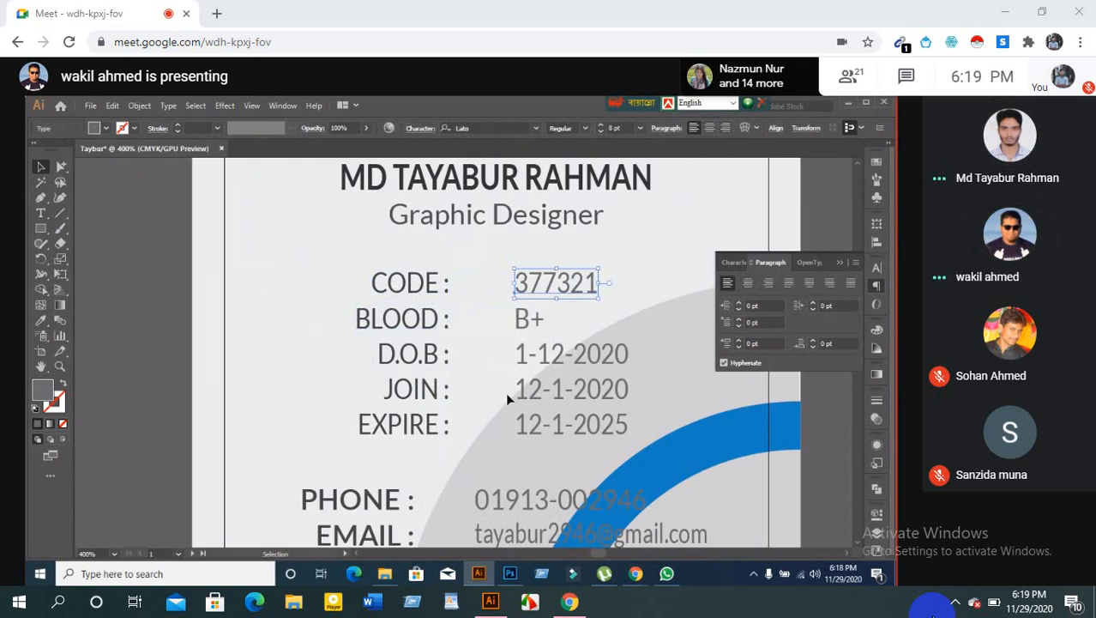
Ungroup the contact block and its PHONE row, and select the PHONE label to check its paragraph alignment
scroll(505, 399, down, 2)
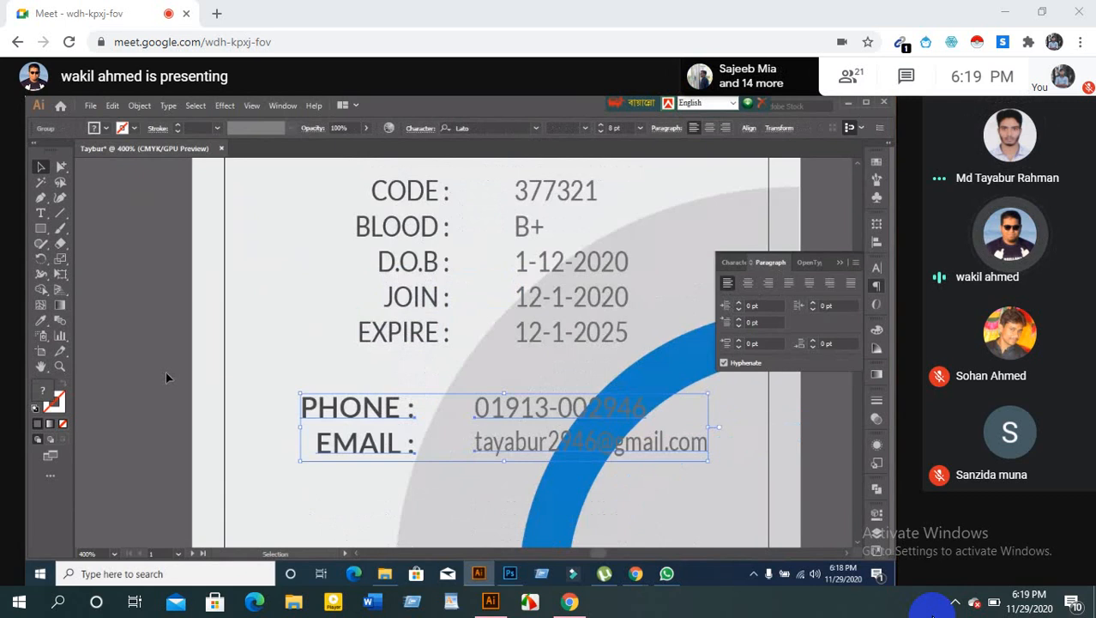
click(289, 415)
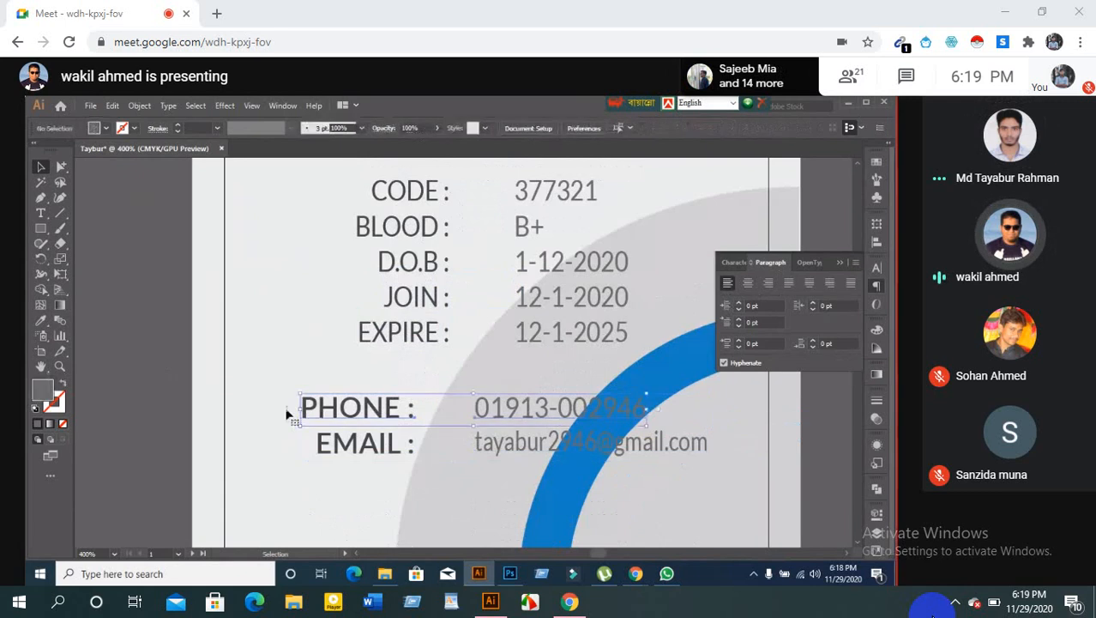
right_click(348, 422)
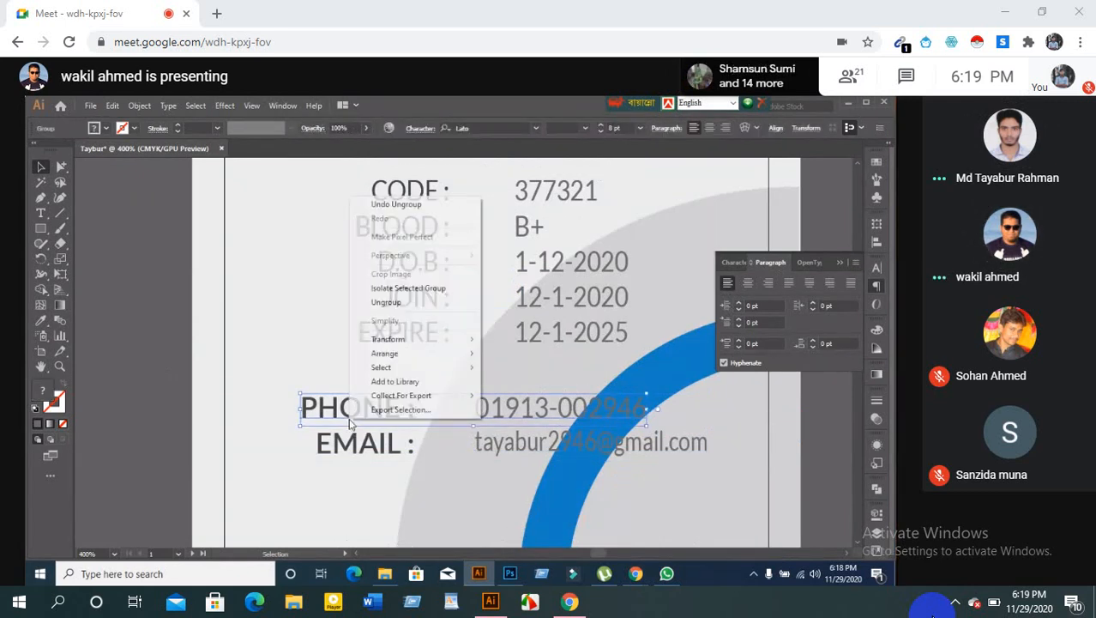
click(348, 422)
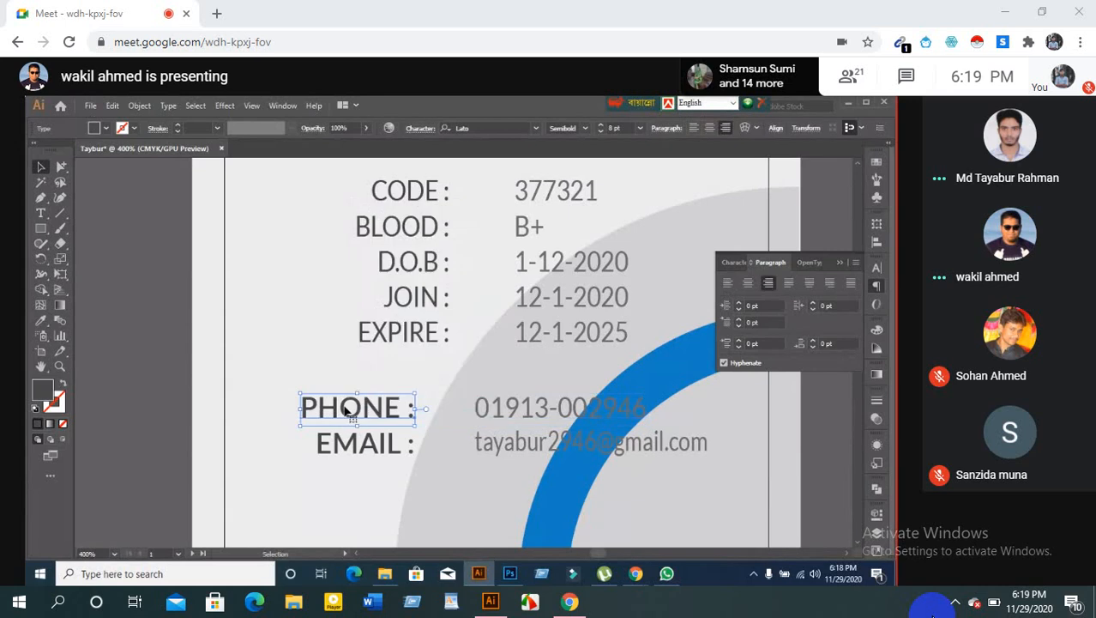
Ungroup the EMAIL row and select only its label to check the paragraph alignment
click(356, 450)
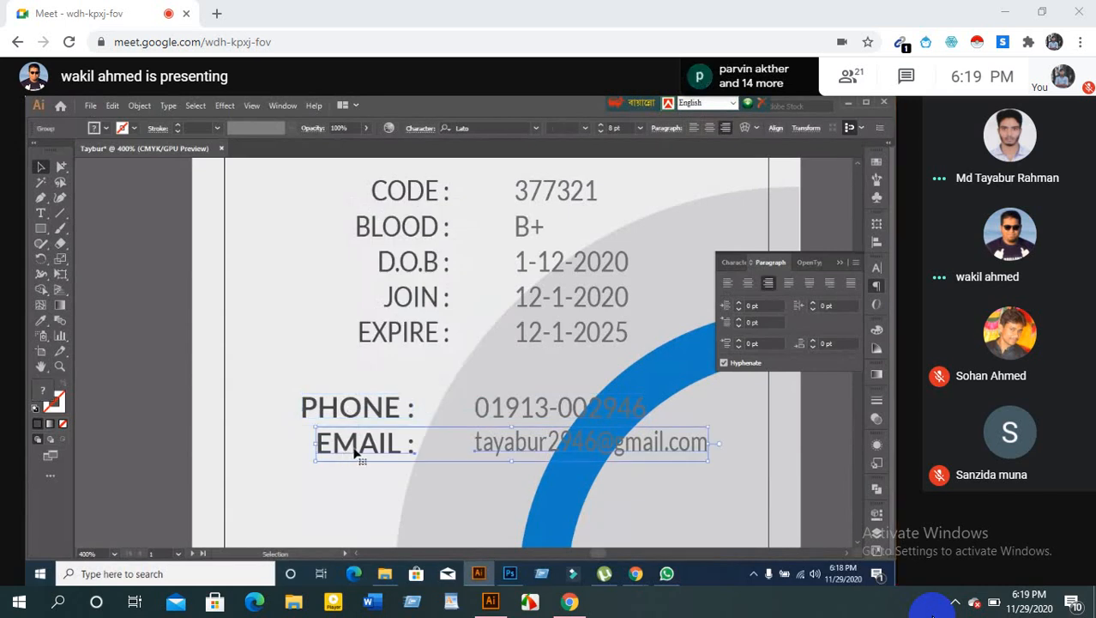
right_click(358, 454)
click(394, 328)
click(188, 443)
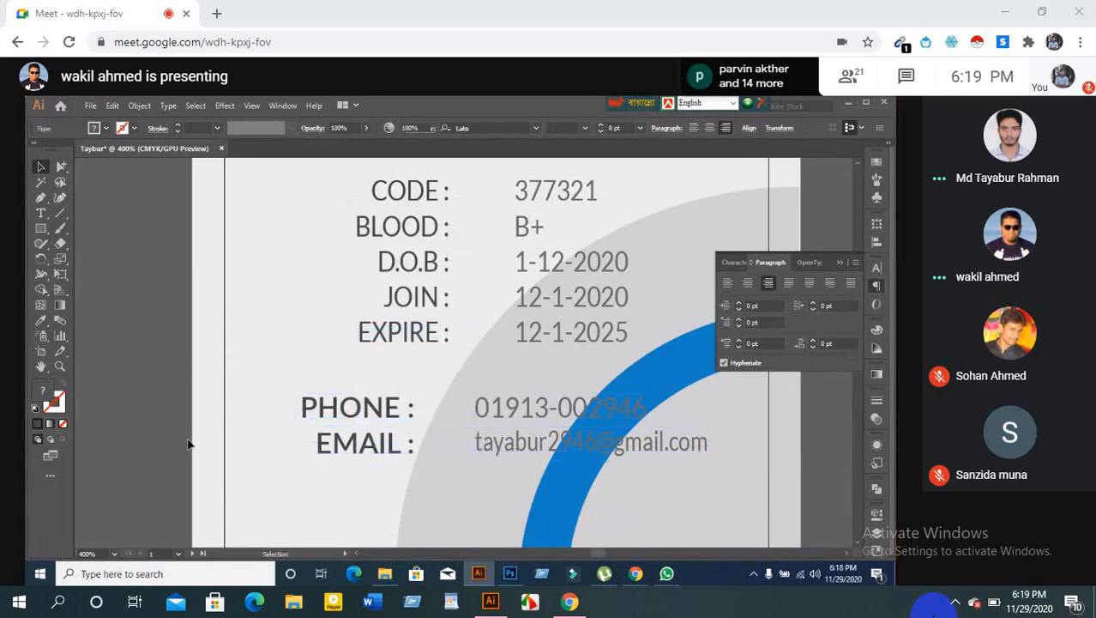
click(326, 448)
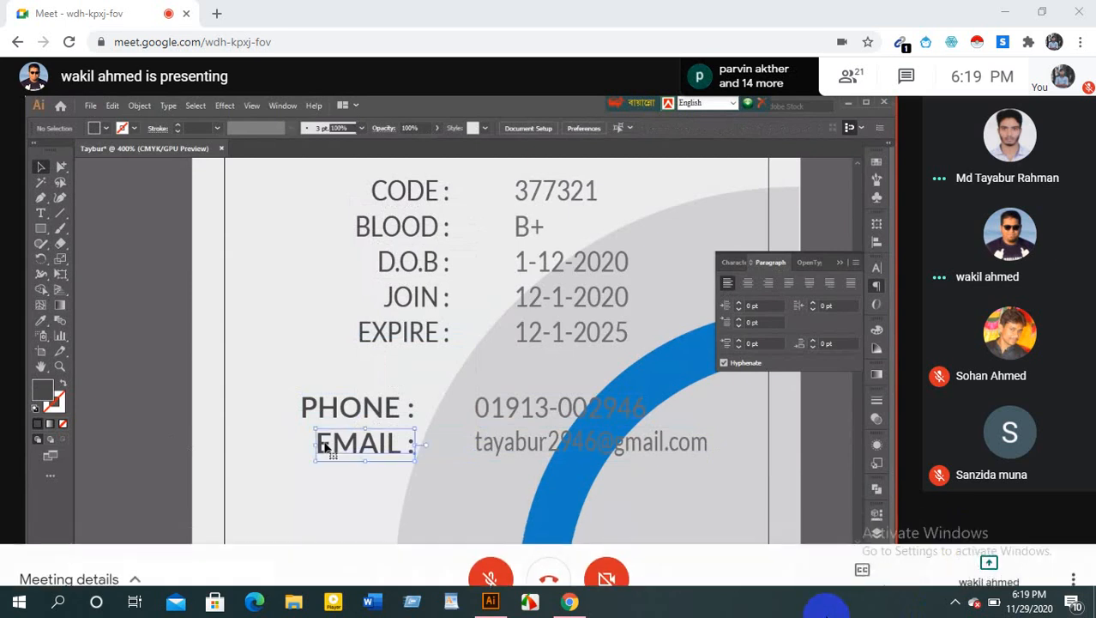
Set the horizontal scale of the email address text to 100%, undoing the change once and reapplying it
click(499, 446)
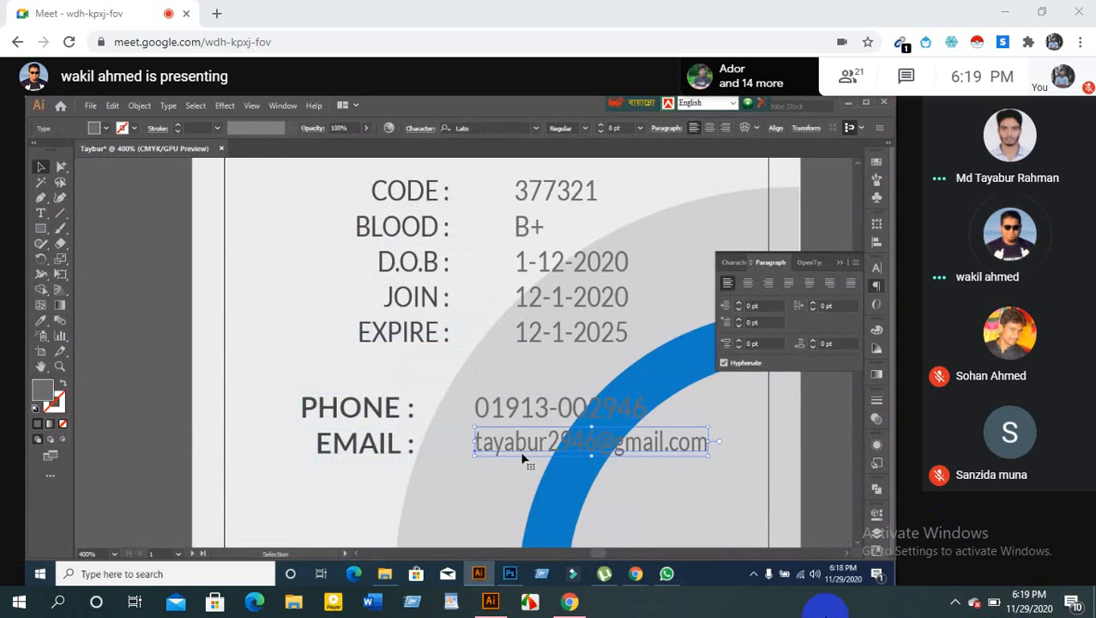
click(730, 268)
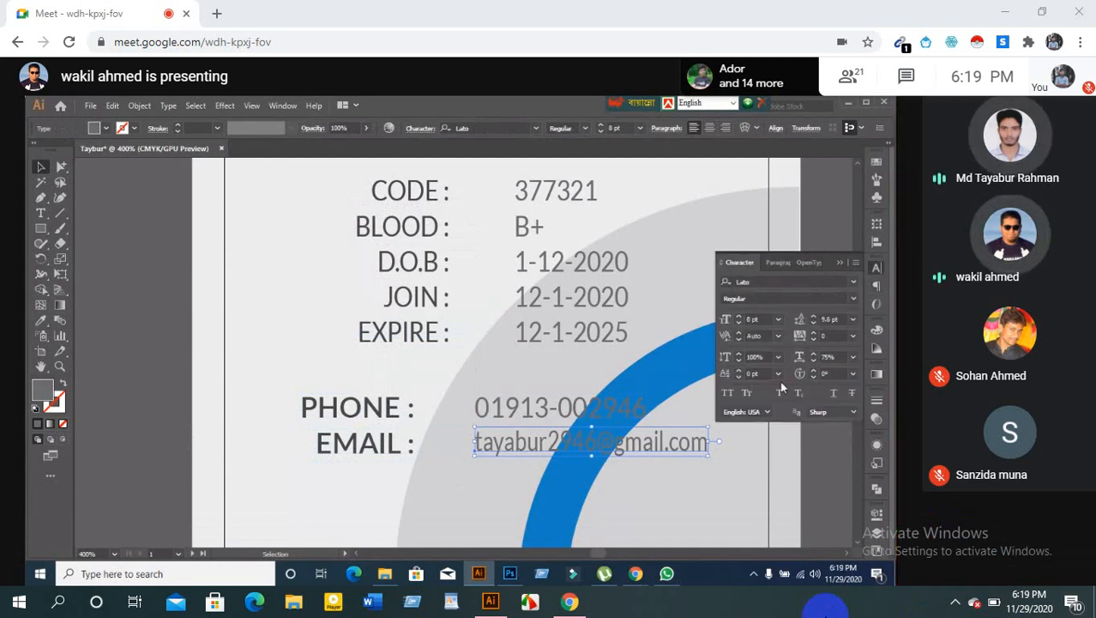
click(831, 356)
drag(831, 356, 820, 356)
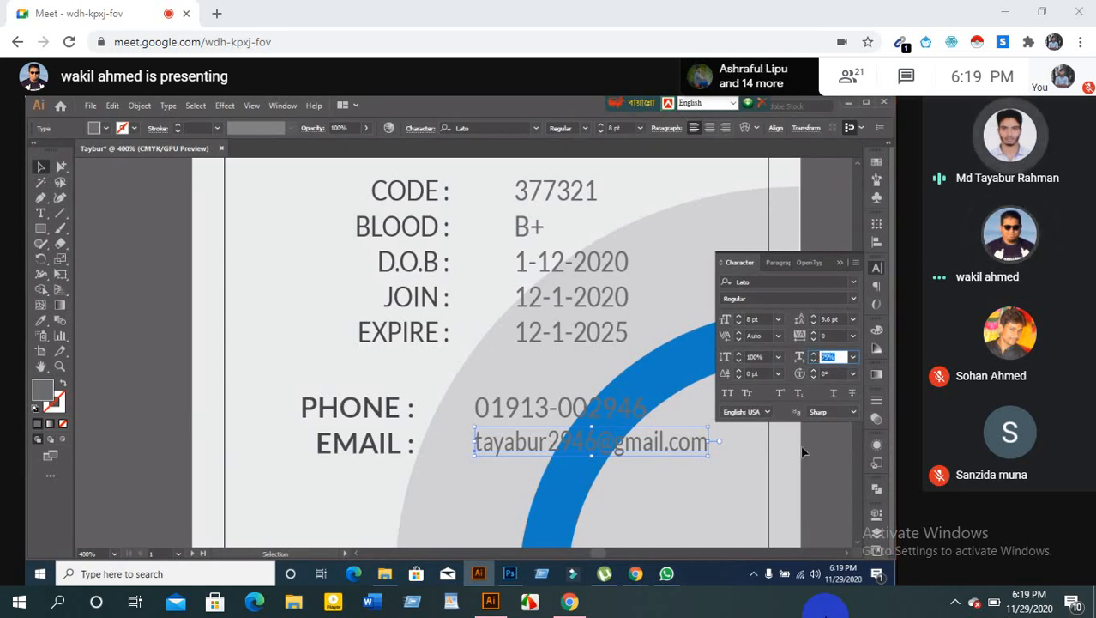
text(100)
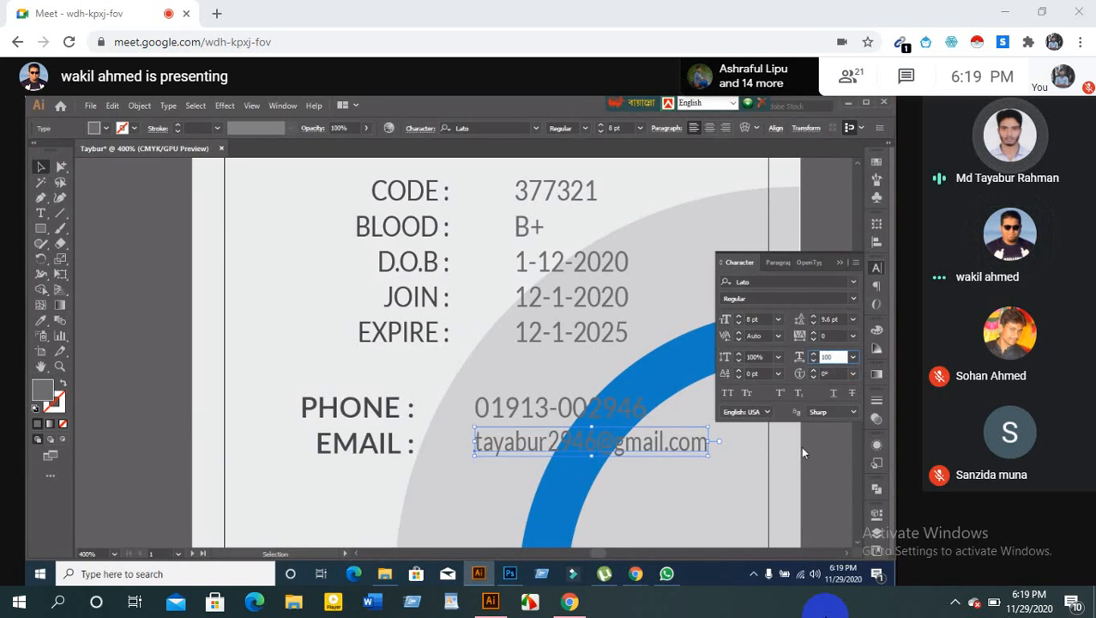
key(Return)
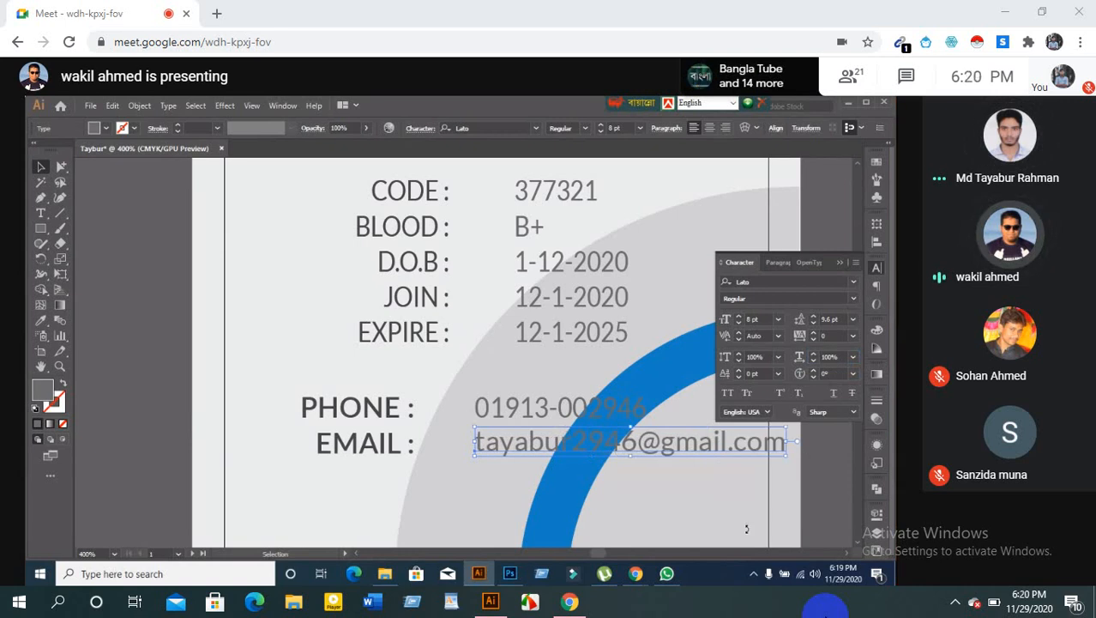
key(ctrl+z)
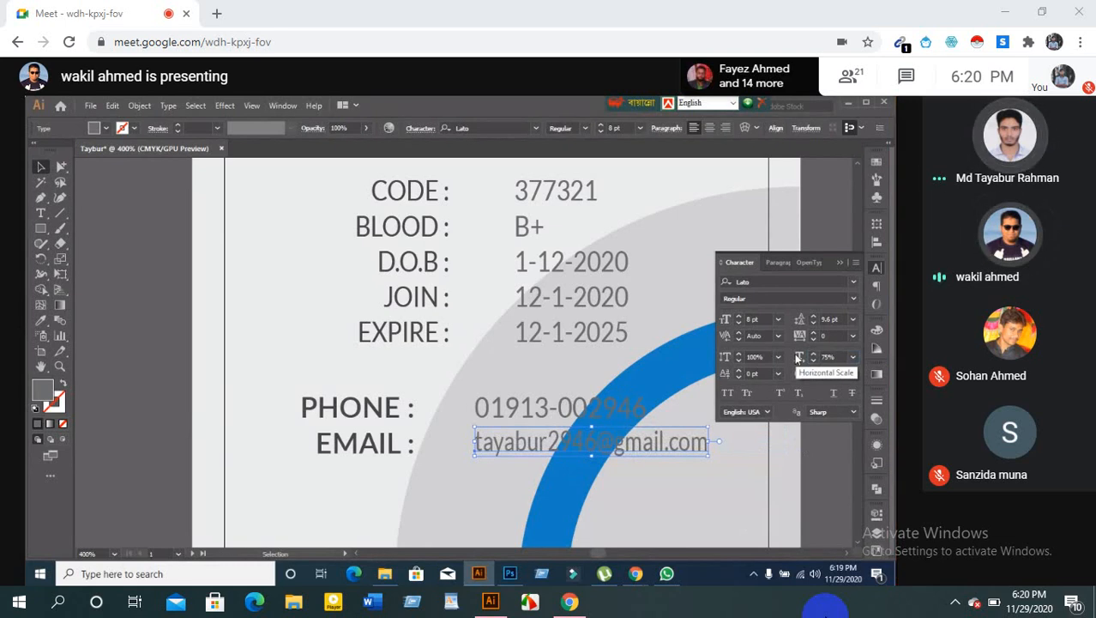
click(837, 356)
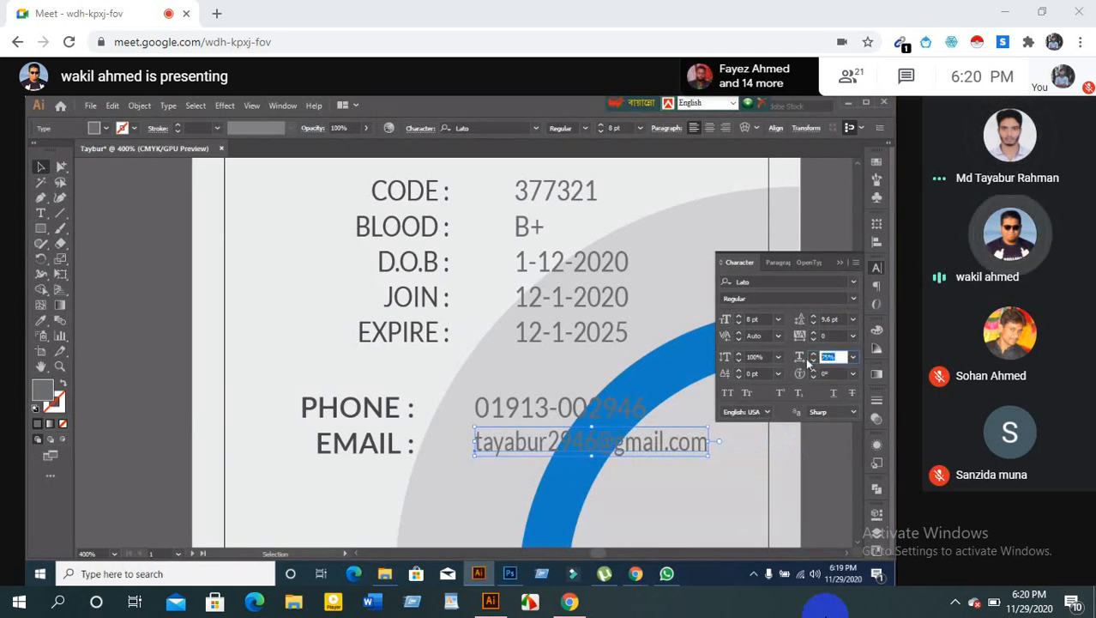
text(100)
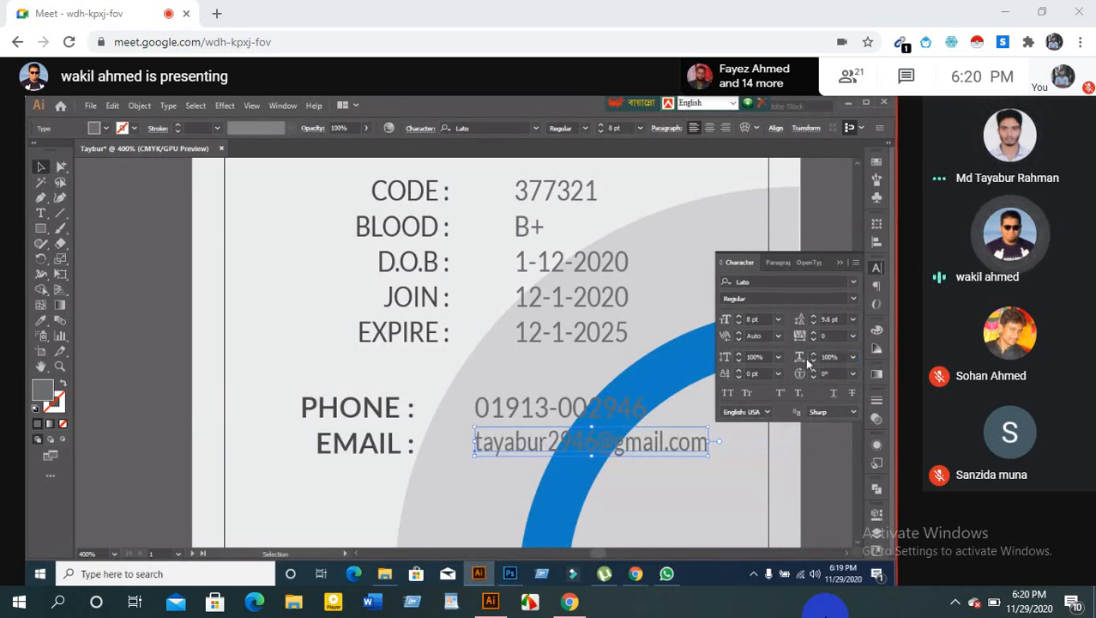
key(Return)
Compare font sizes of 6, 7 and 8 pt on the email address text and settle on 7 pt
click(756, 318)
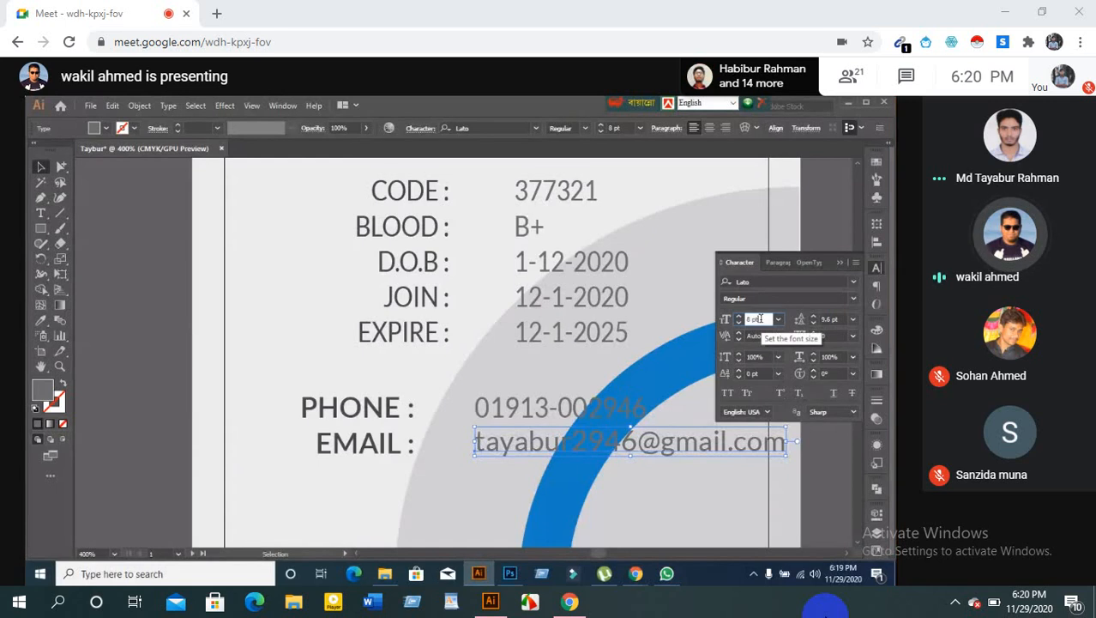
text(7)
key(Return)
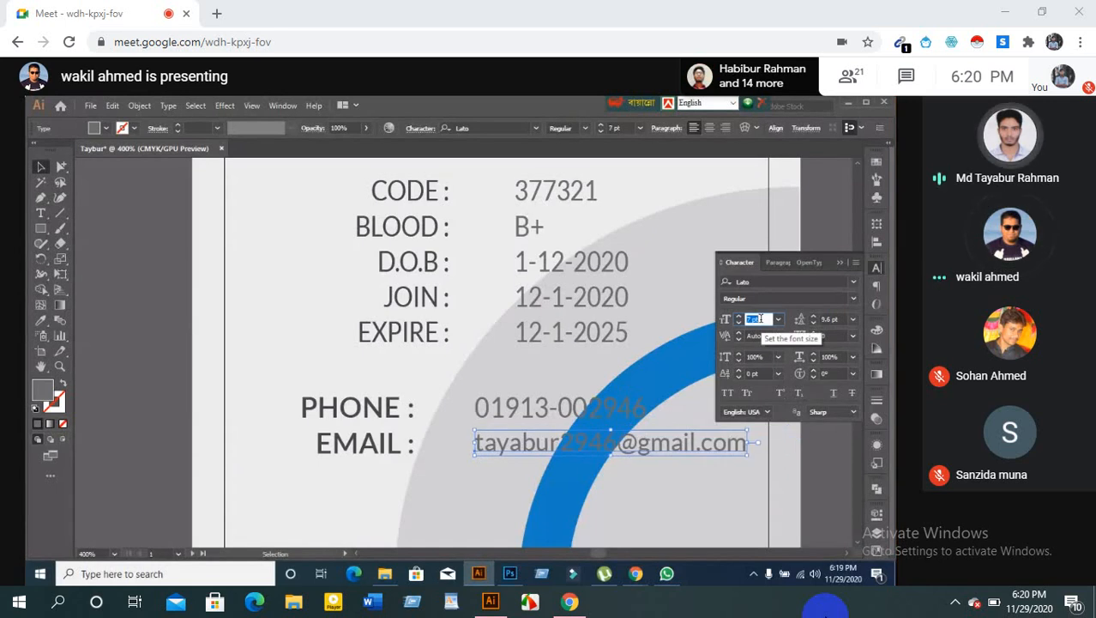
text(6)
key(Return)
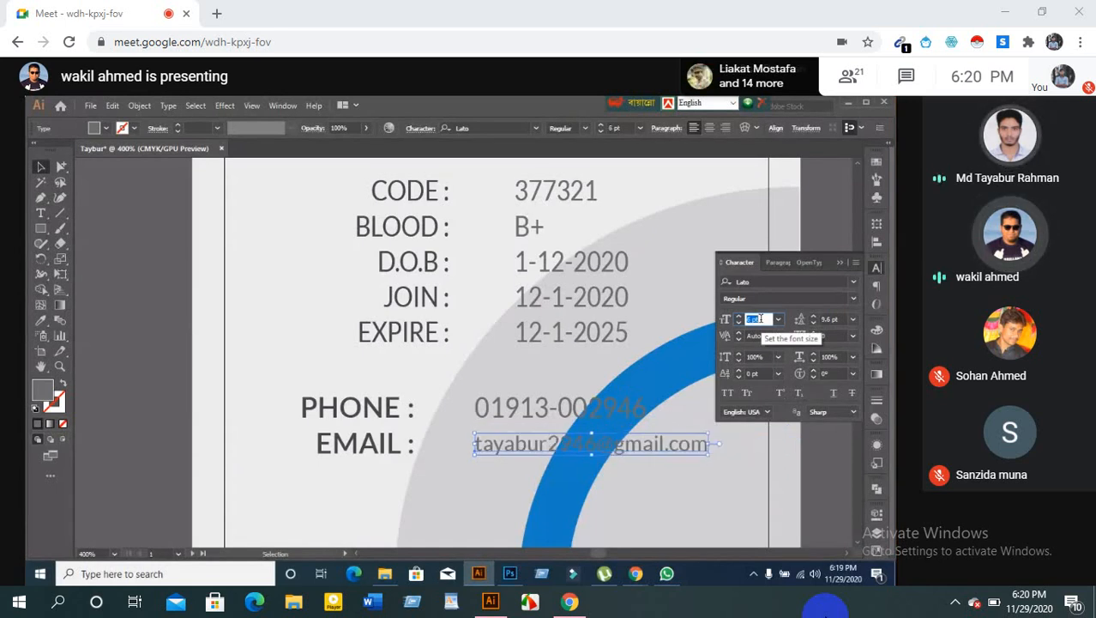
text(7)
key(Return)
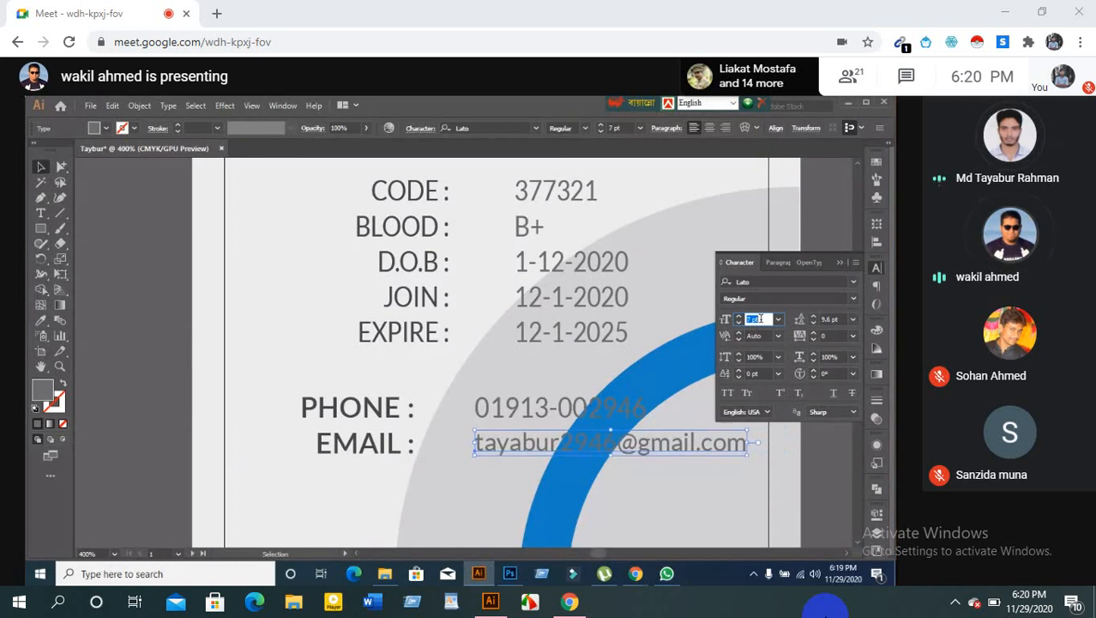
text(8)
key(Return)
text(7)
key(Return)
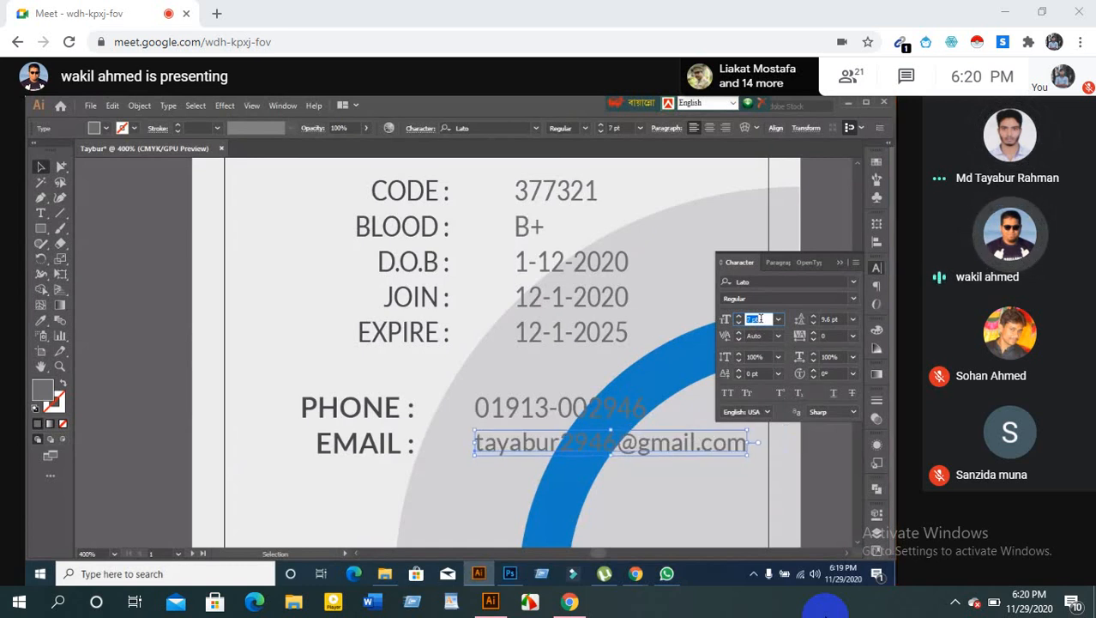
text(6)
key(Return)
text(7)
key(Return)
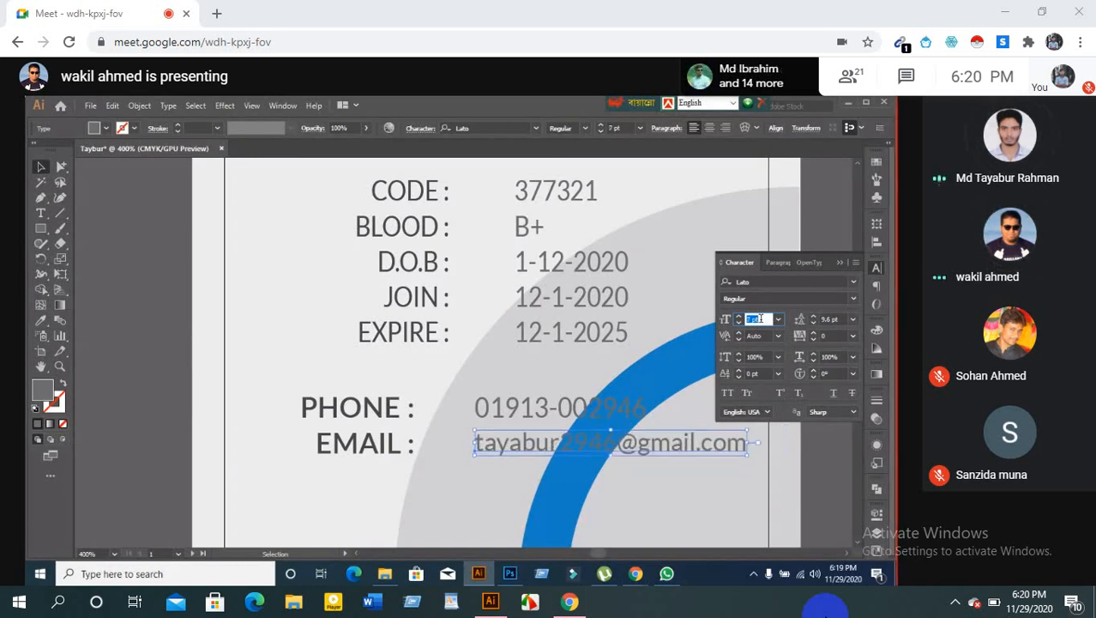
Set the phone number text to 100% horizontal scale and a font size of 6 pt
click(613, 408)
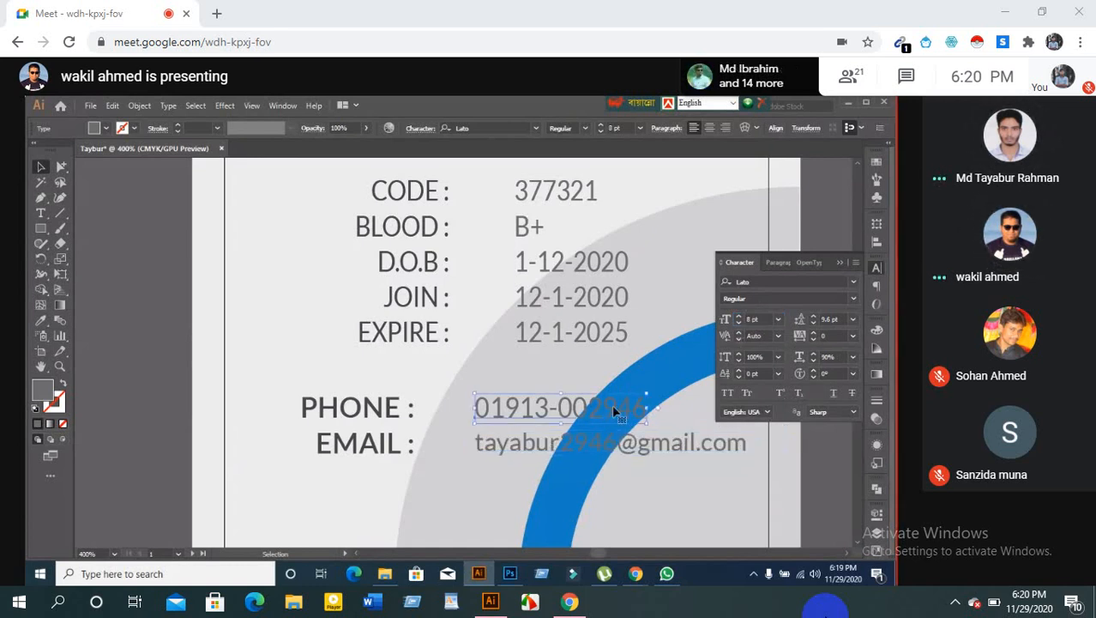
click(836, 357)
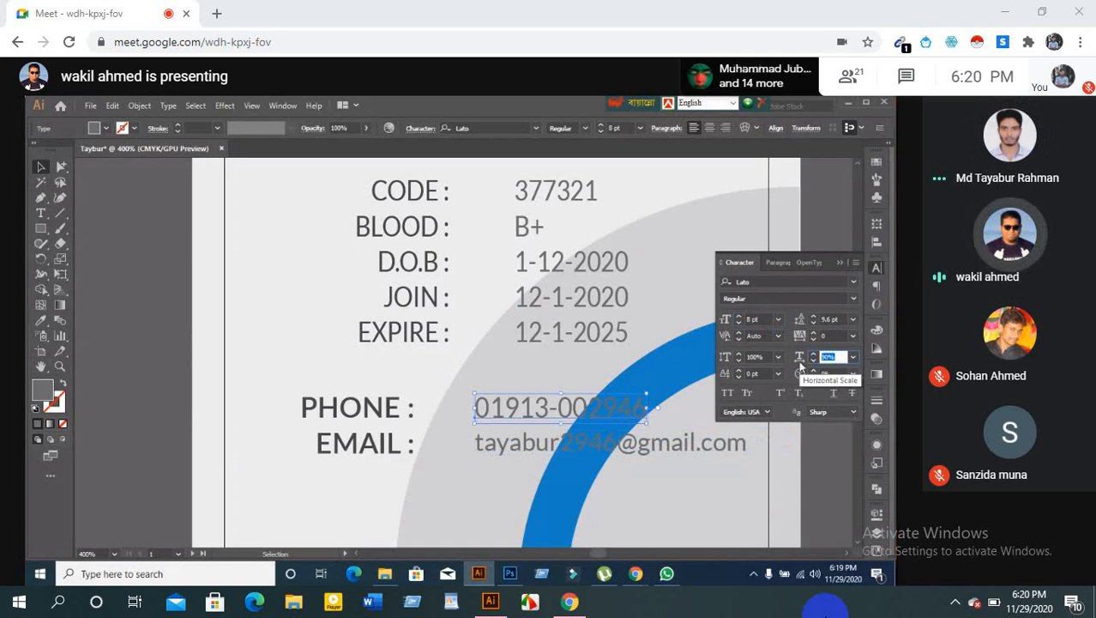
text(100)
key(Return)
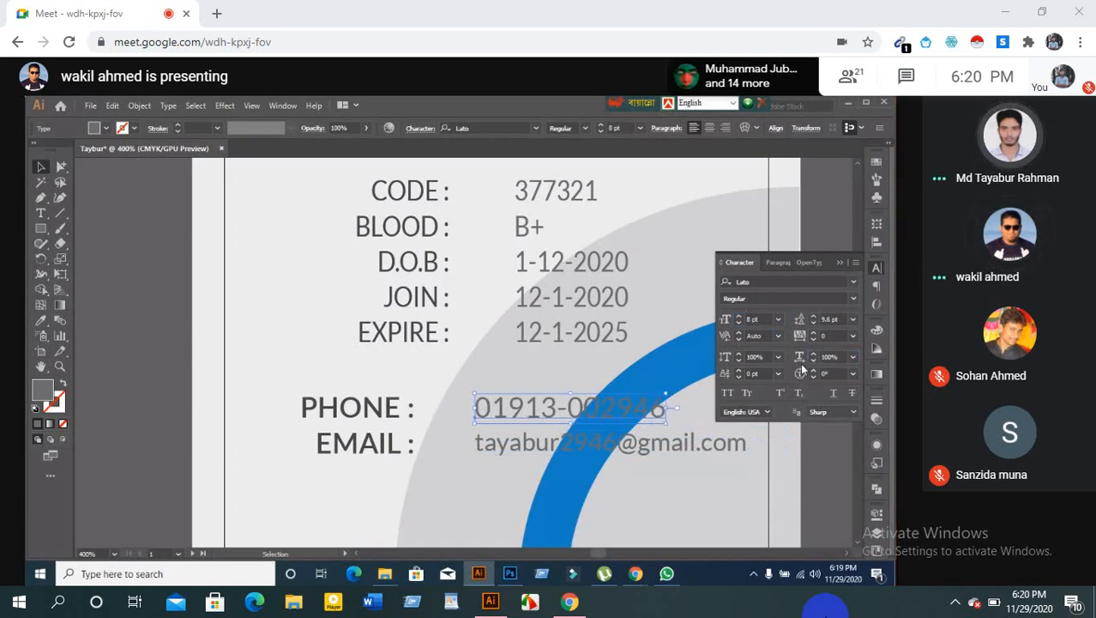
click(762, 319)
key(Down)
key(Down)
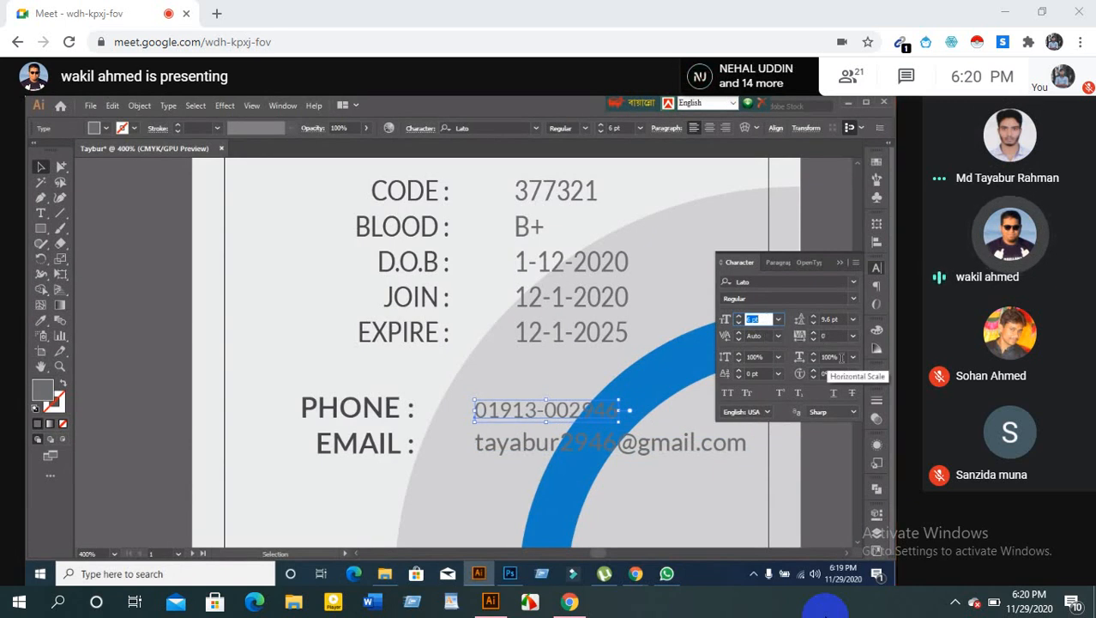
click(842, 356)
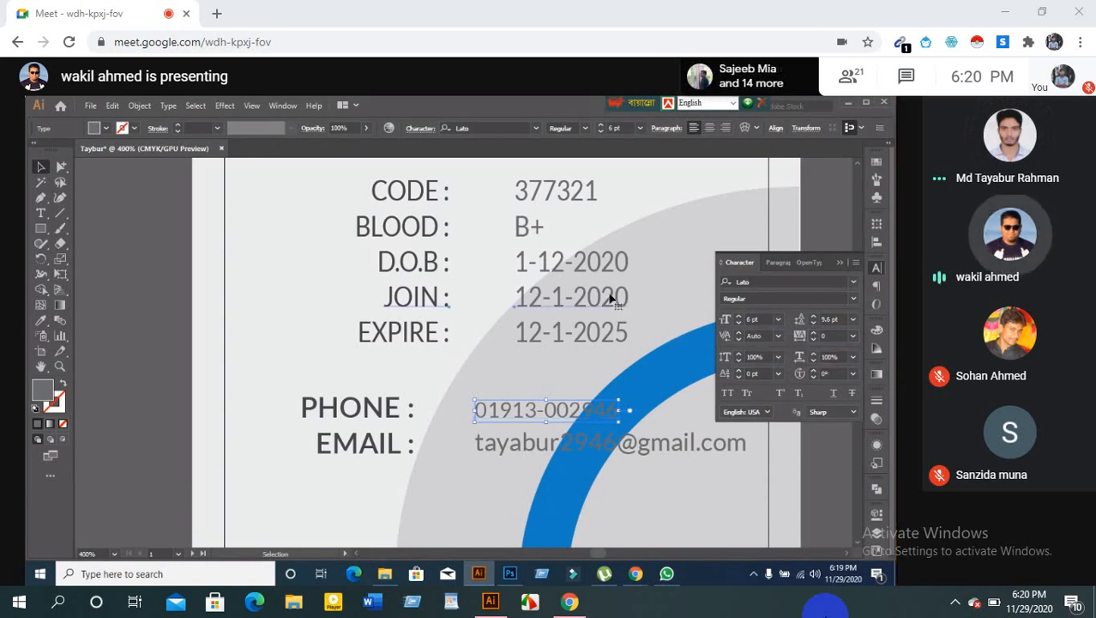
Ungroup the JOIN row and the EXPIRE row so that their labels and dates are separate text objects
click(613, 297)
right_click(612, 297)
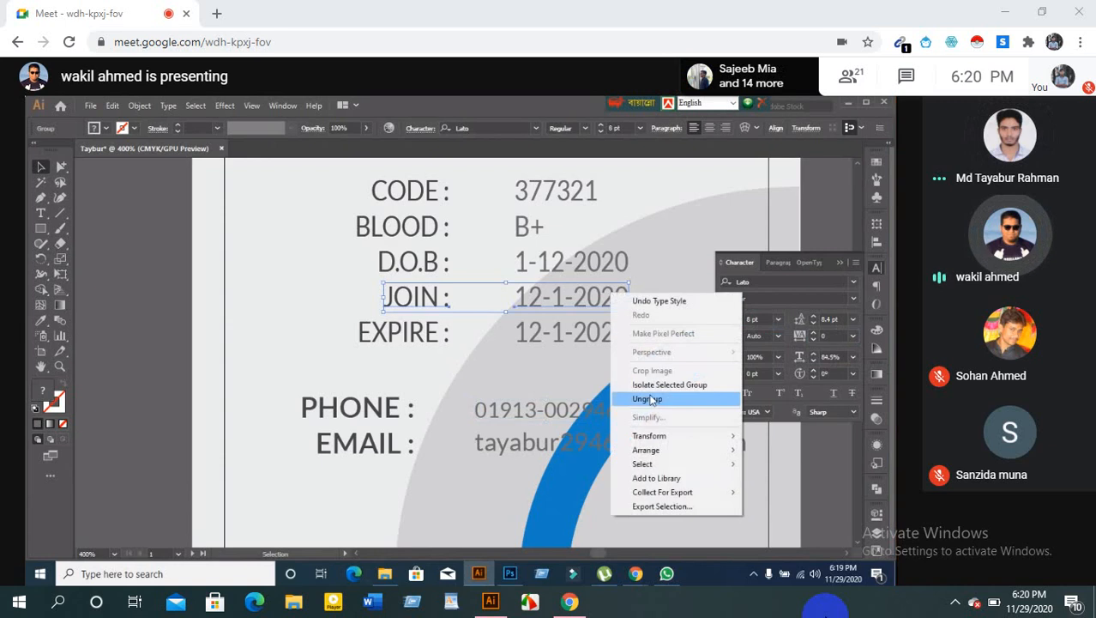
click(654, 396)
click(423, 352)
click(430, 336)
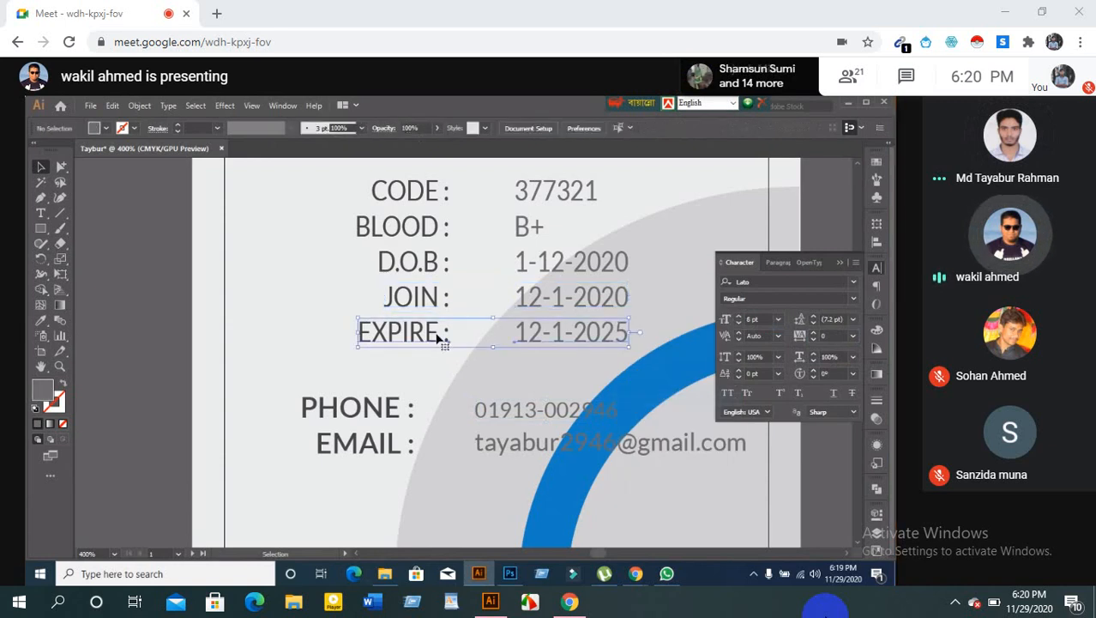
right_click(437, 339)
click(478, 438)
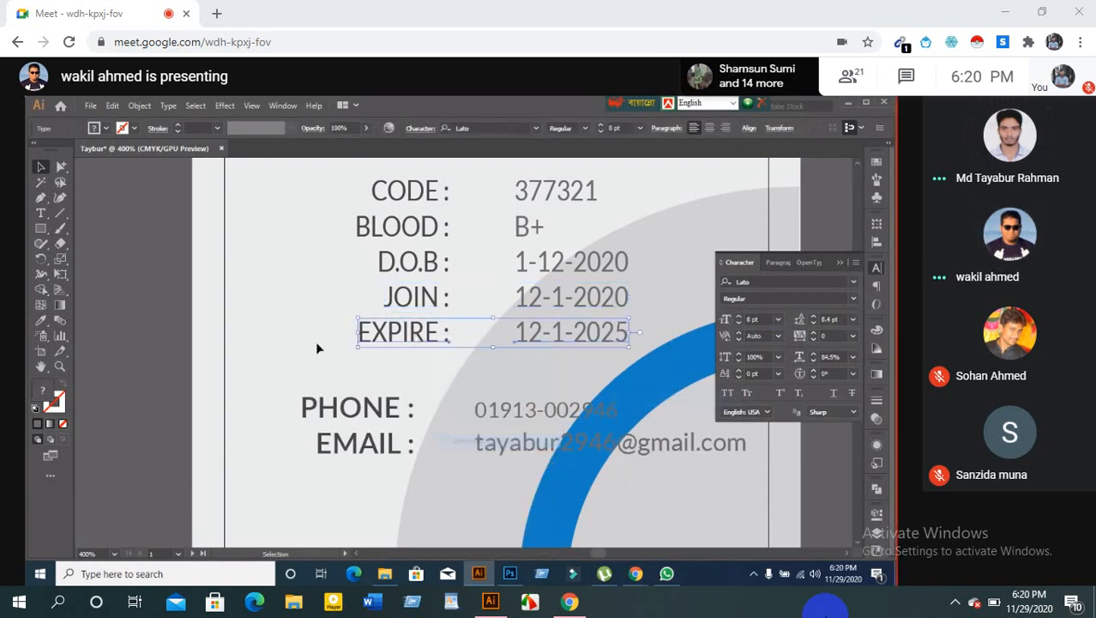
right_click(403, 236)
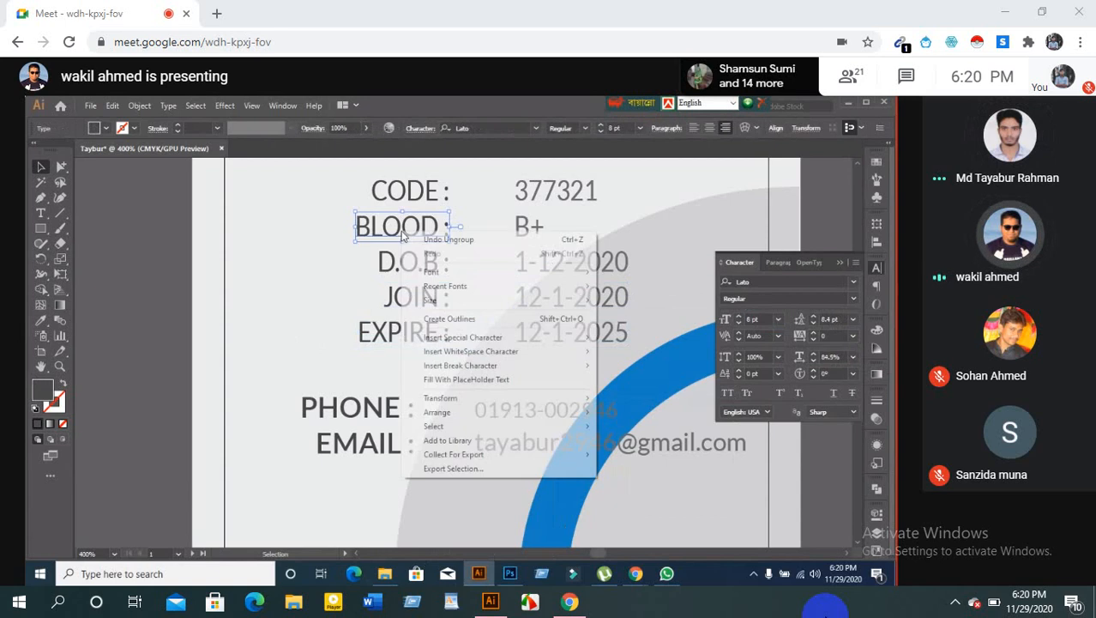
Set the horizontal scale of the CODE label to 100%, undoing a mistaken 10% entry
click(410, 190)
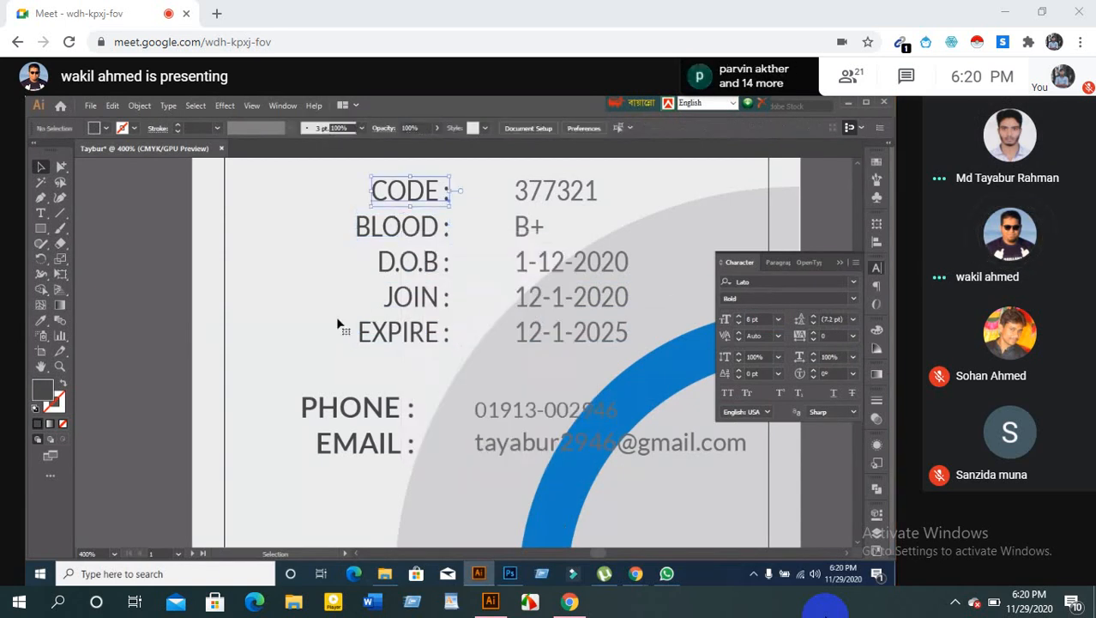
click(829, 356)
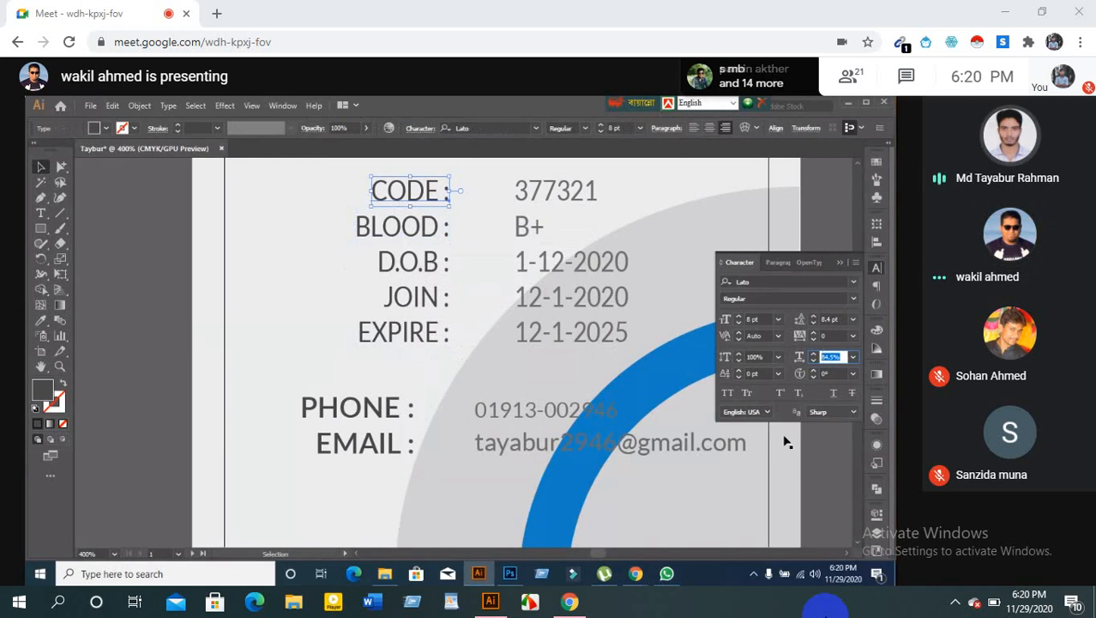
text(10)
key(Return)
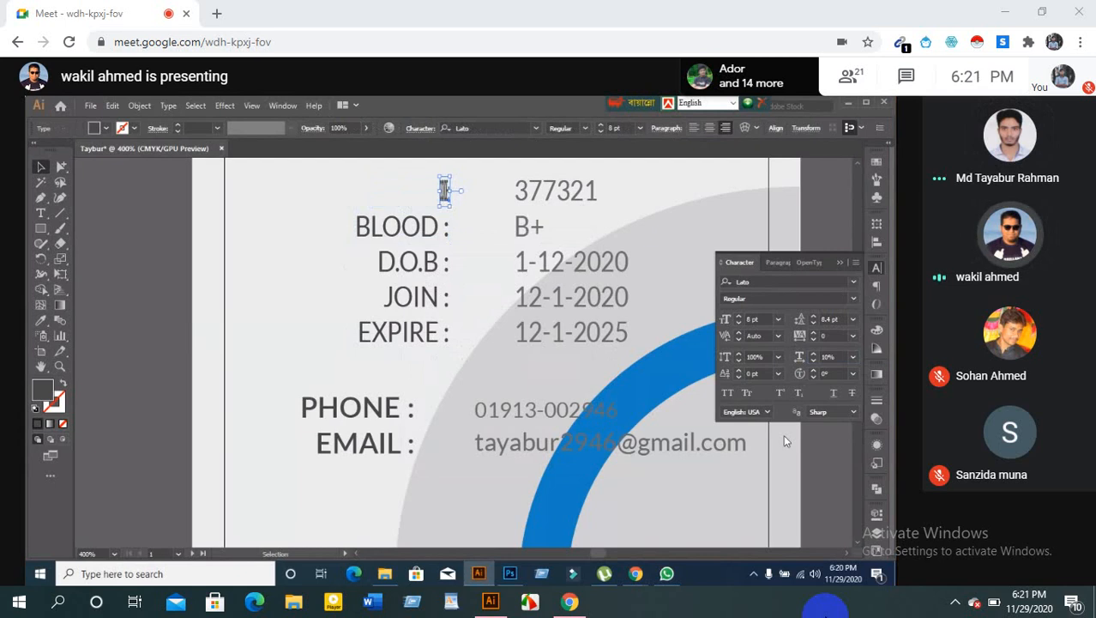
key(ctrl+z)
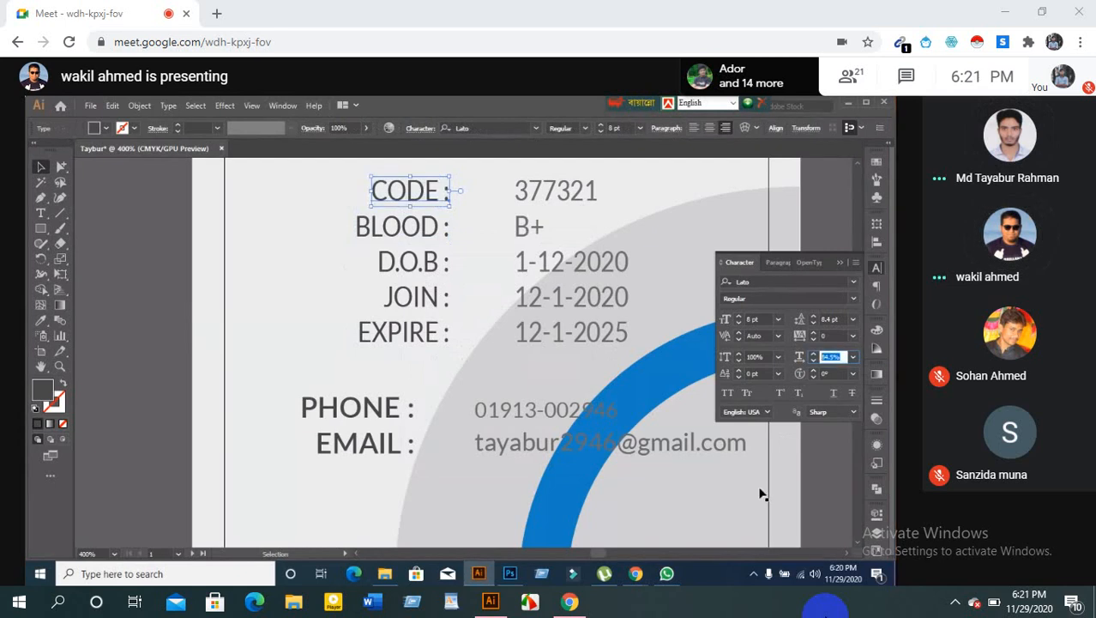
text(0)
key(Return)
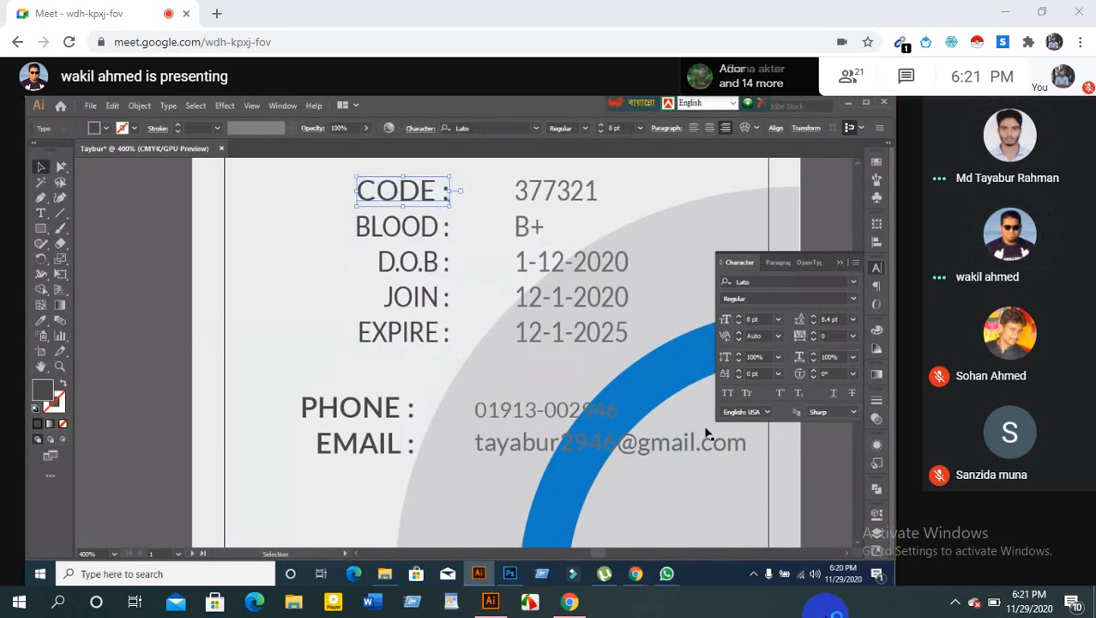
Ungroup the D.O.B row to separate its label from its date
click(350, 227)
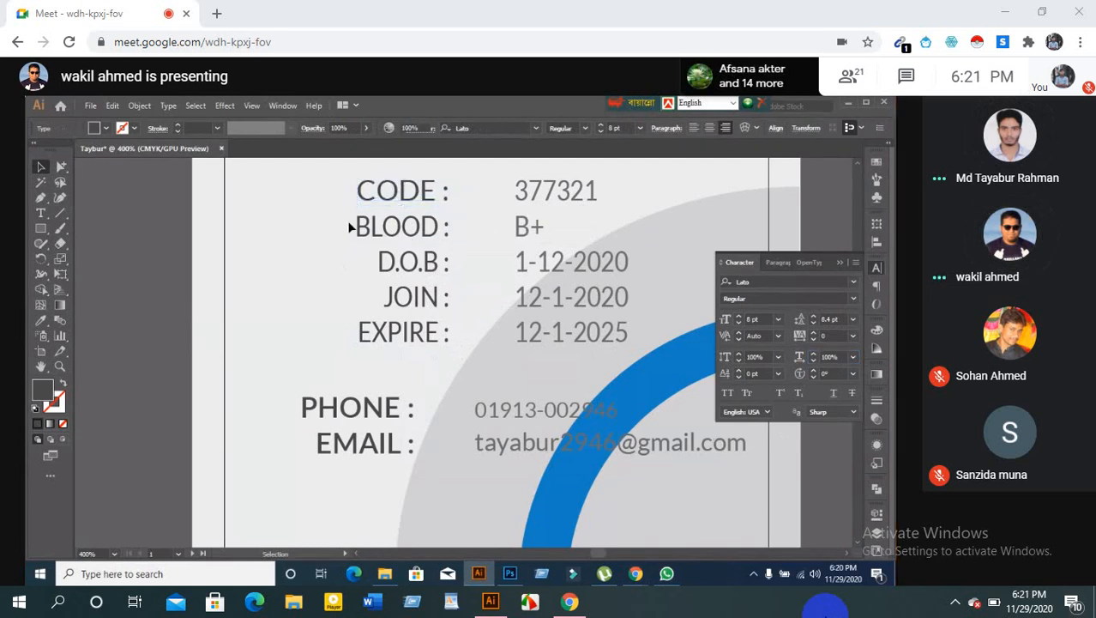
drag(350, 226, 389, 298)
drag(415, 349, 415, 349)
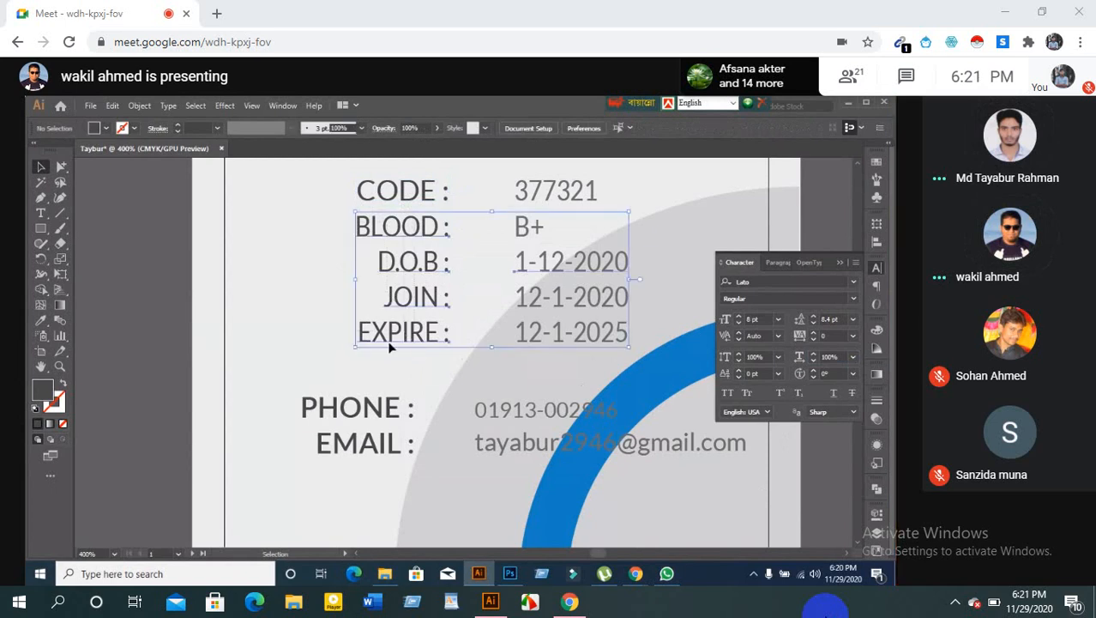
click(304, 294)
click(526, 267)
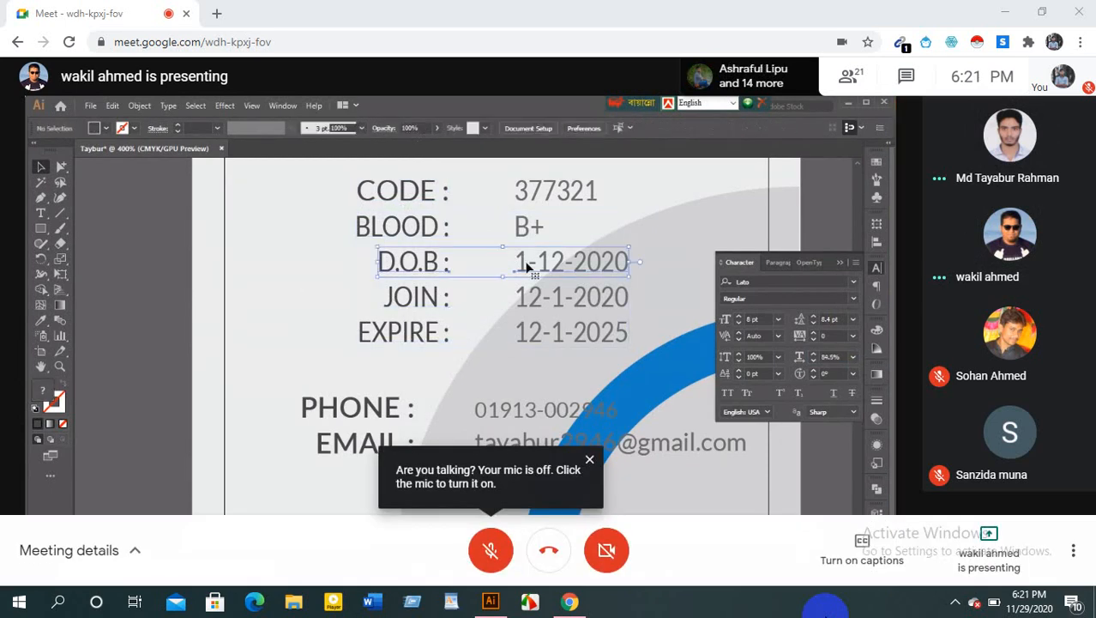
click(439, 271)
right_click(439, 271)
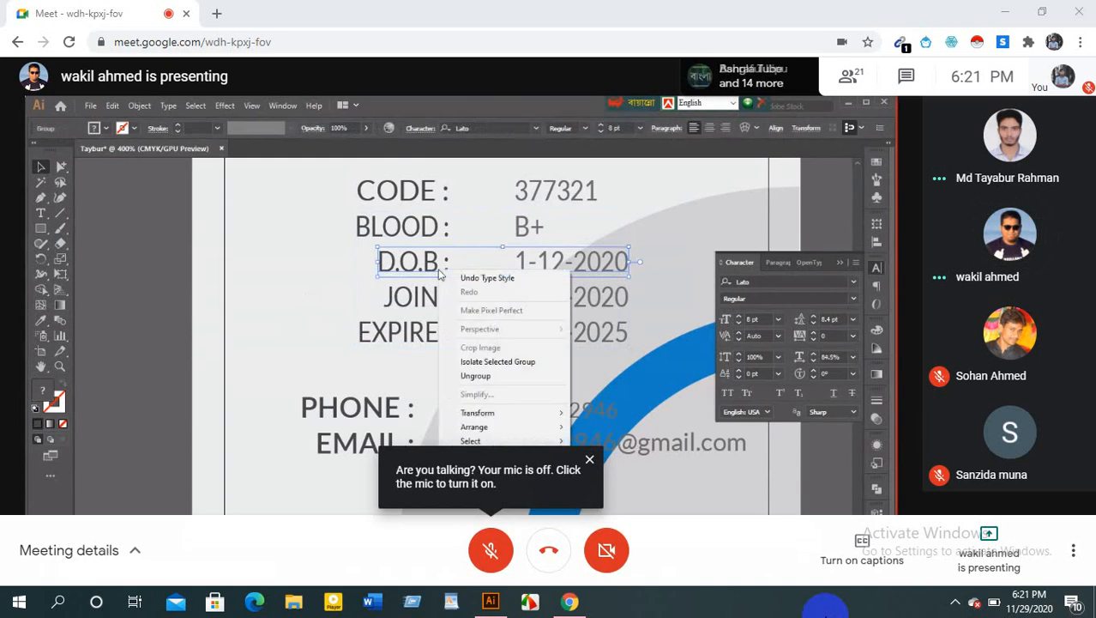
click(477, 375)
Select the EXPIRE label and its date one at a time to check that they are separate objects
click(366, 304)
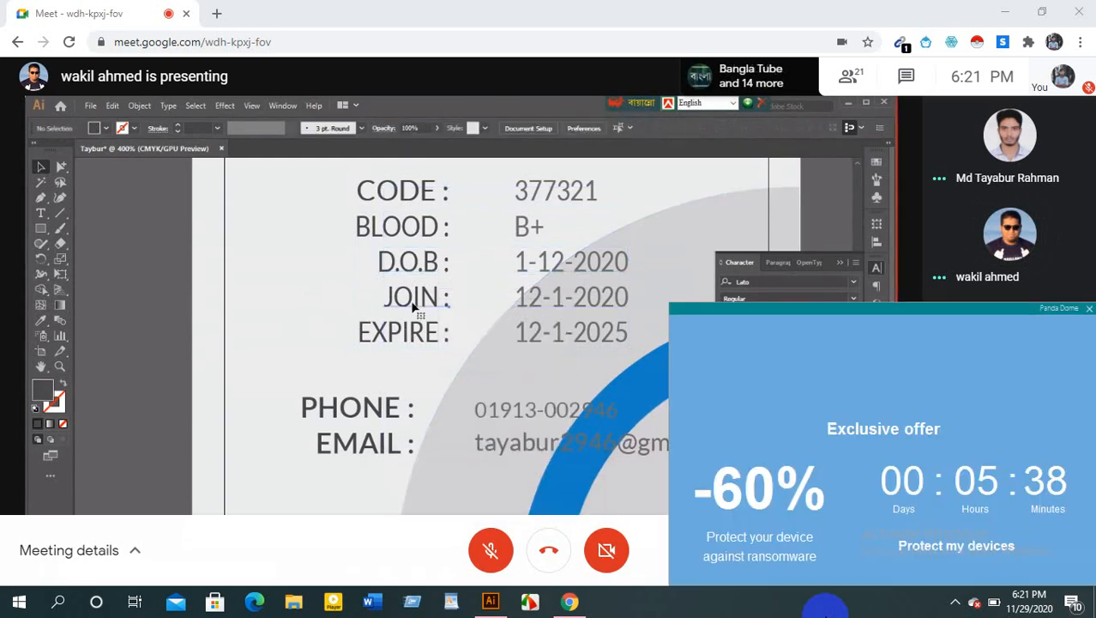
click(375, 335)
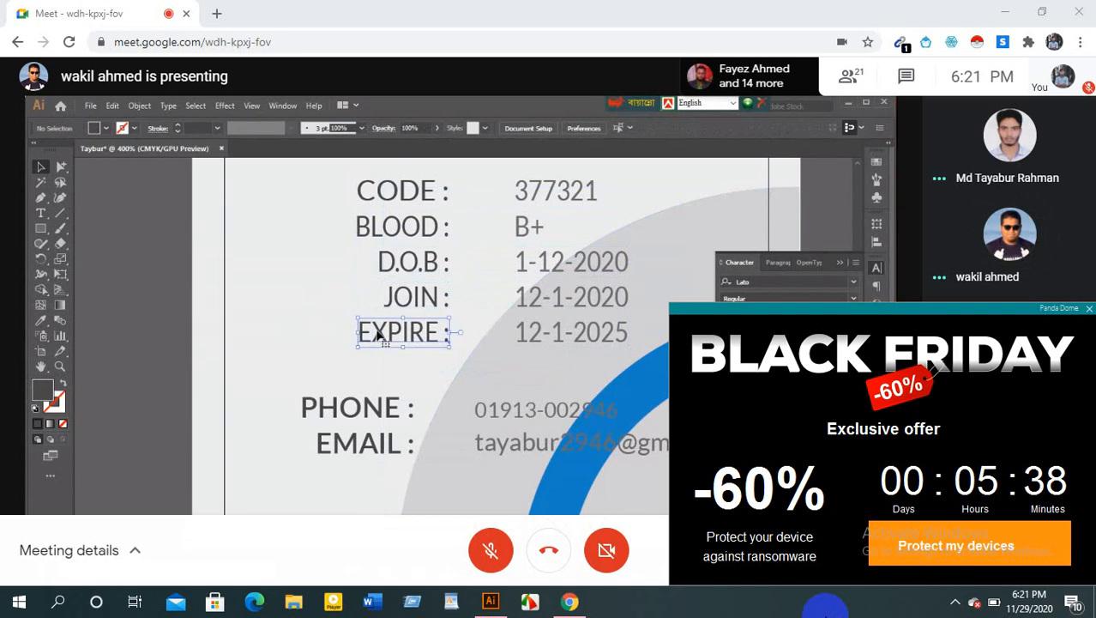
click(521, 335)
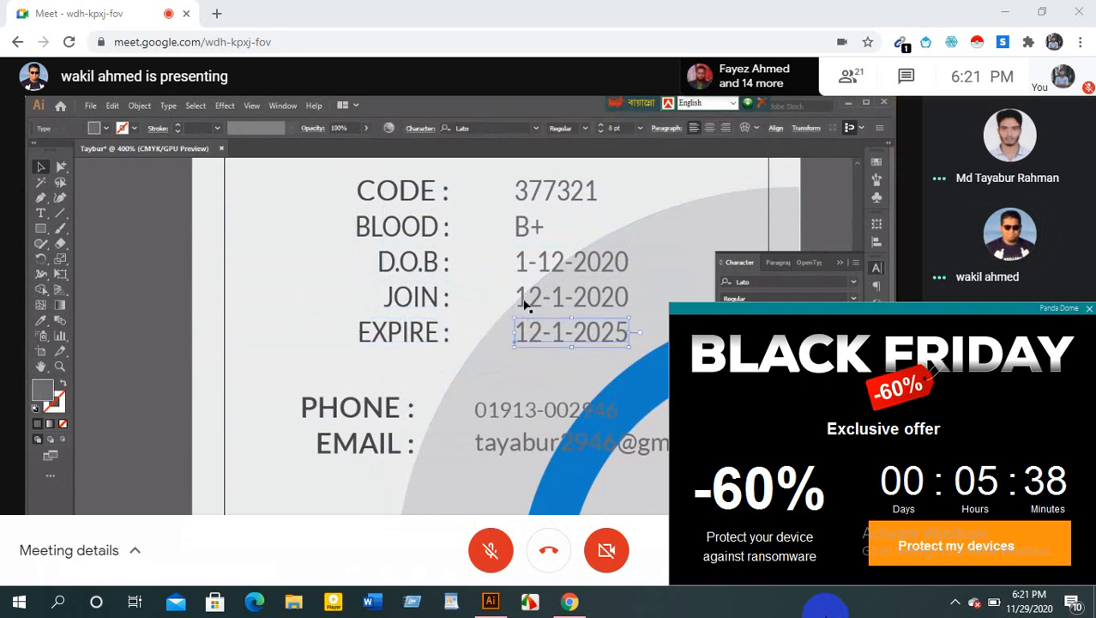
click(524, 296)
click(521, 272)
click(350, 292)
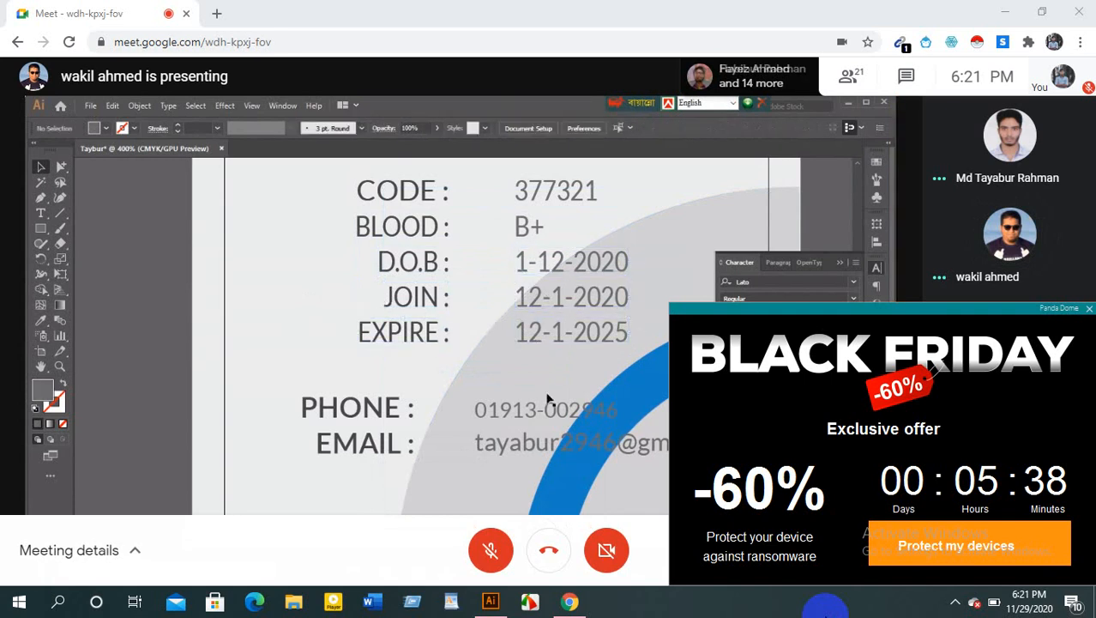
click(543, 383)
click(157, 296)
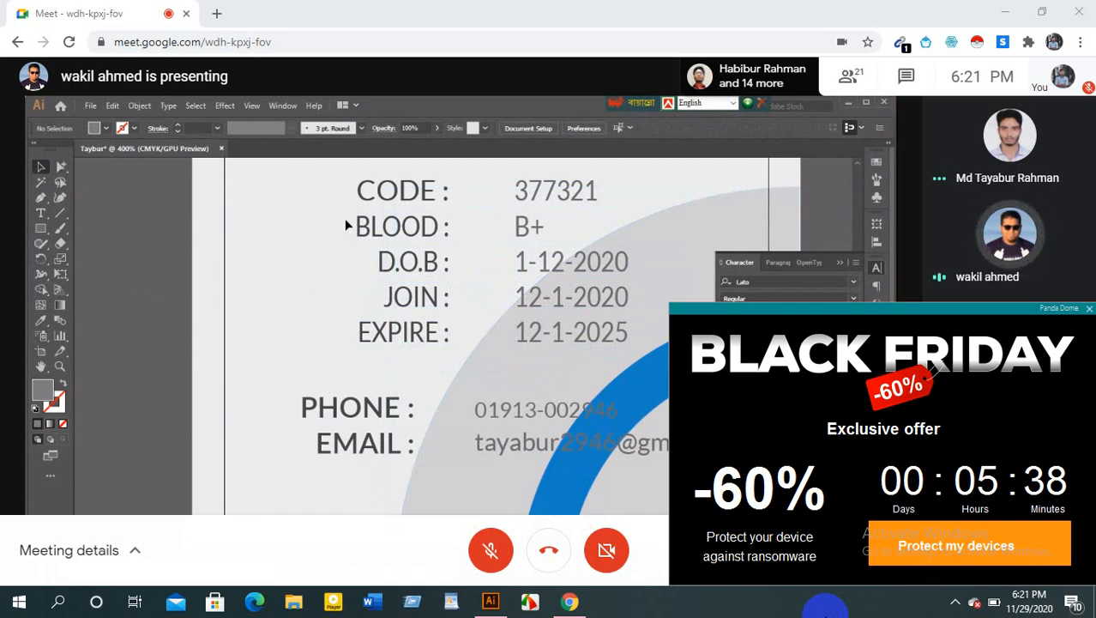
Copy the CODE label's text formatting onto the BLOOD, D.O.B, JOIN and EXPIRE labels with the Eyedropper, and deselect them
drag(344, 218, 420, 345)
click(41, 320)
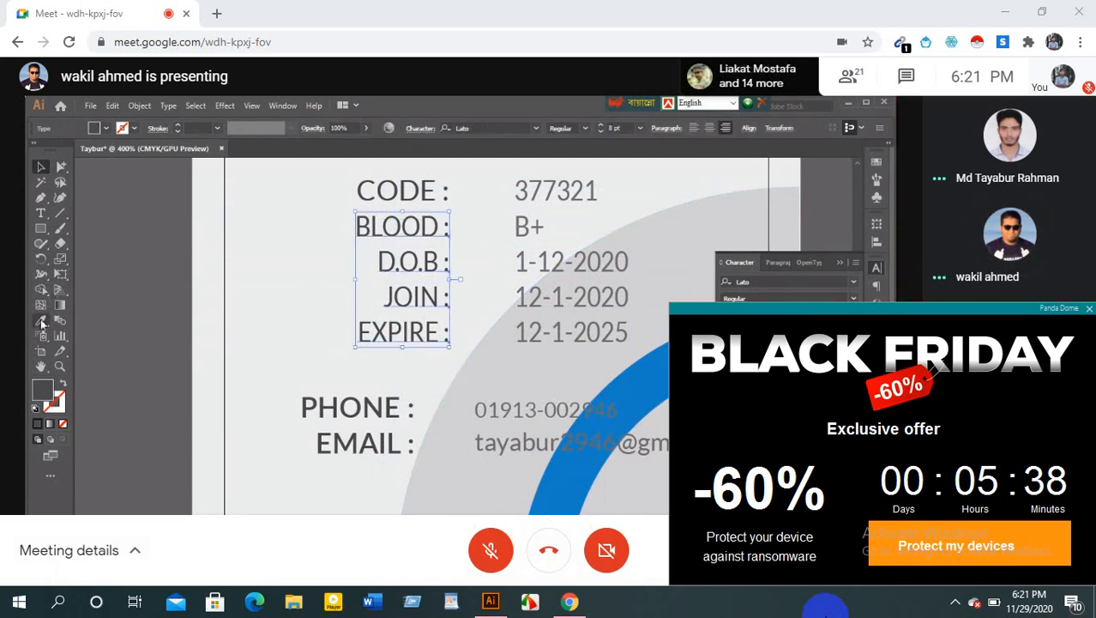
click(374, 177)
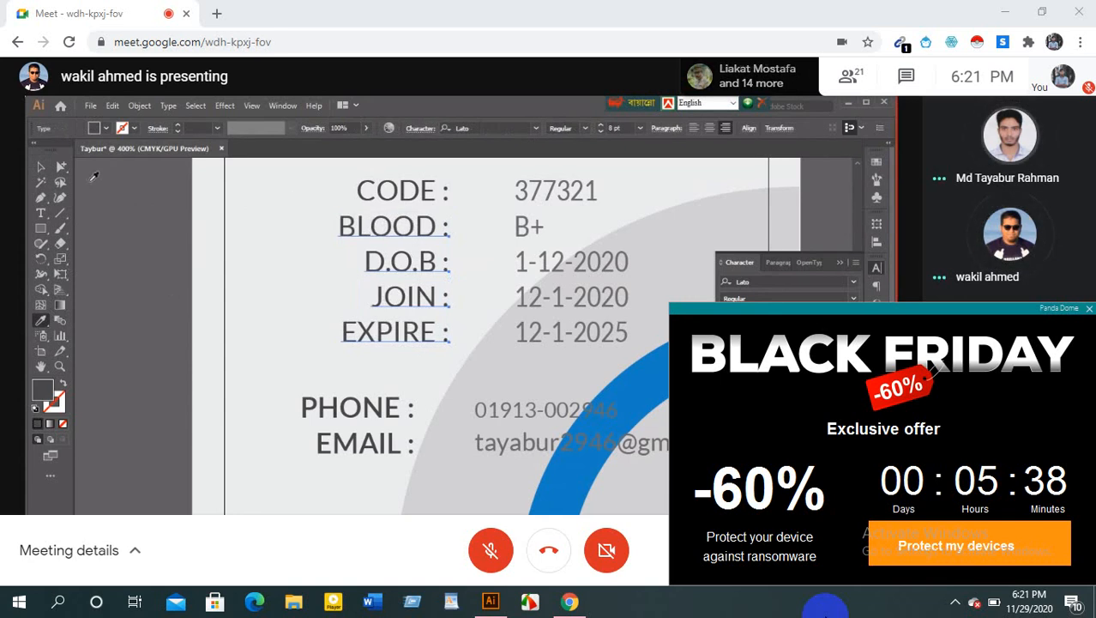
key(v)
click(531, 277)
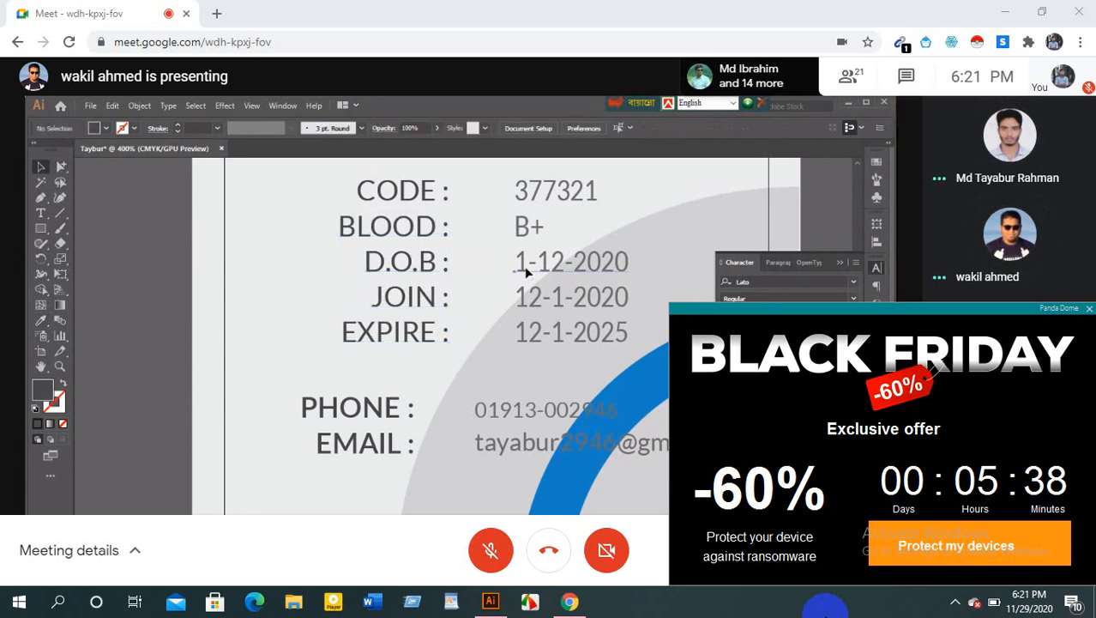
Apply the CODE value's text formatting to the D.O.B, JOIN and EXPIRE dates with the Eyedropper, replacing a mistaken sample from the BLOOD label
click(527, 272)
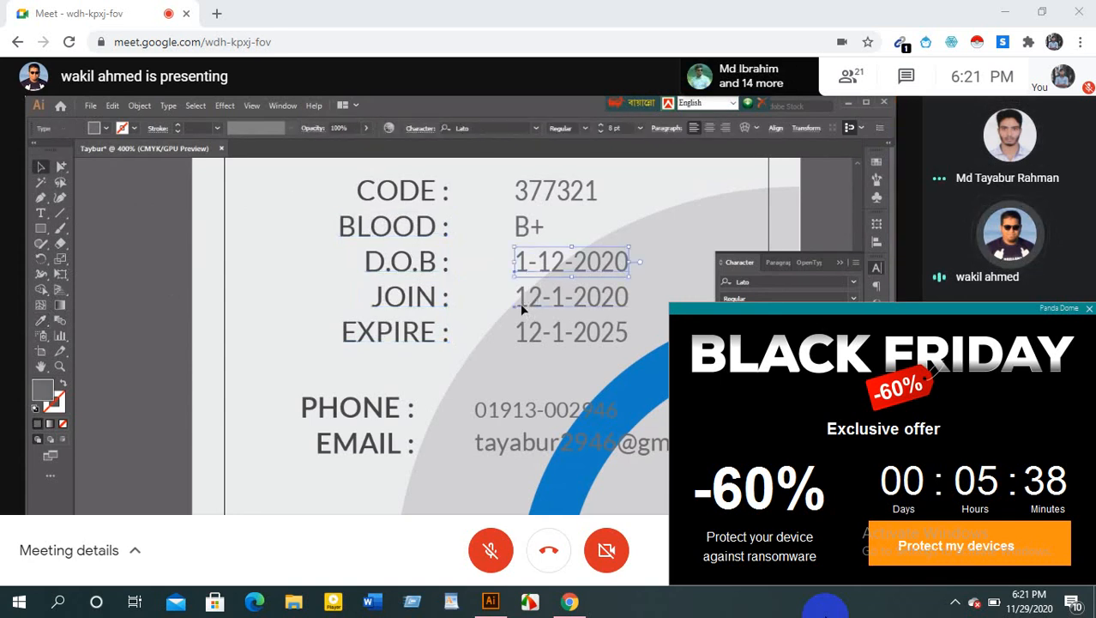
shift+click(522, 309)
shift+click(536, 343)
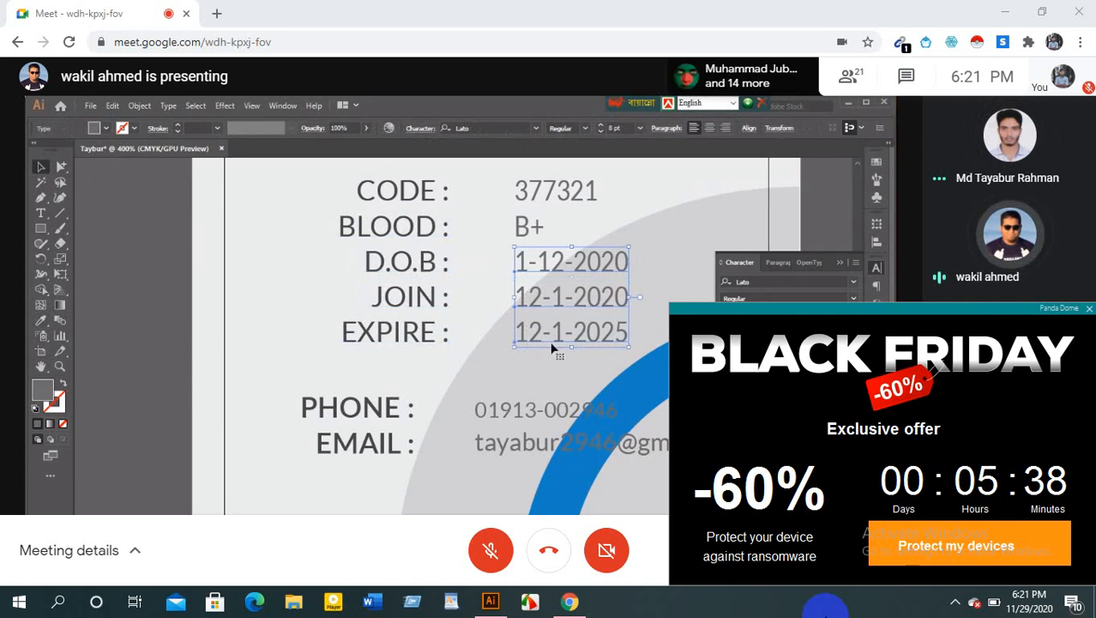
click(41, 321)
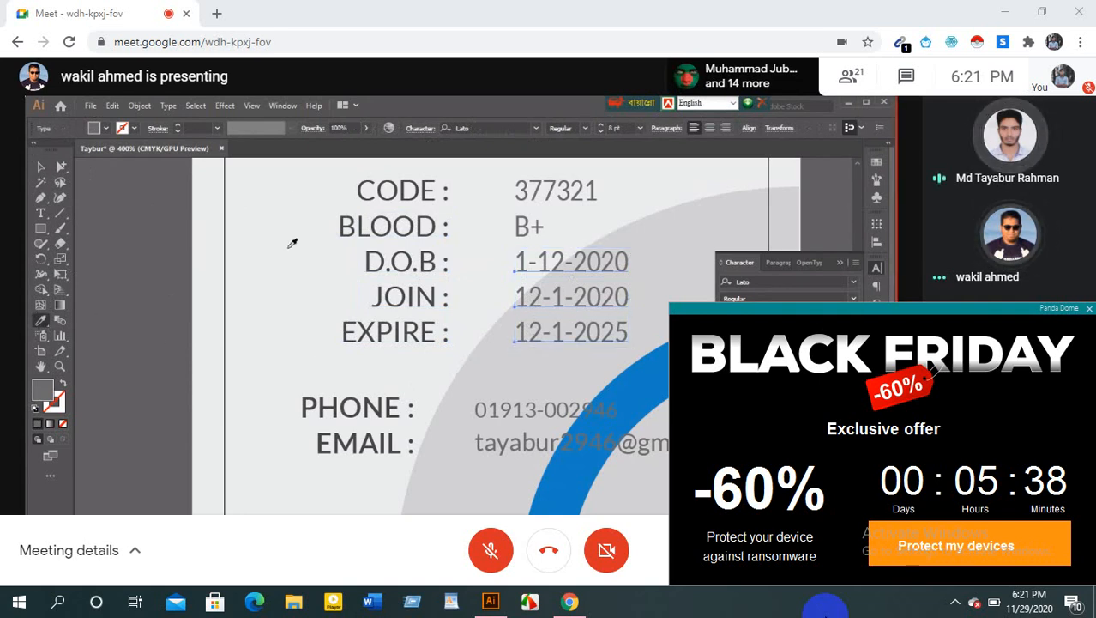
click(364, 225)
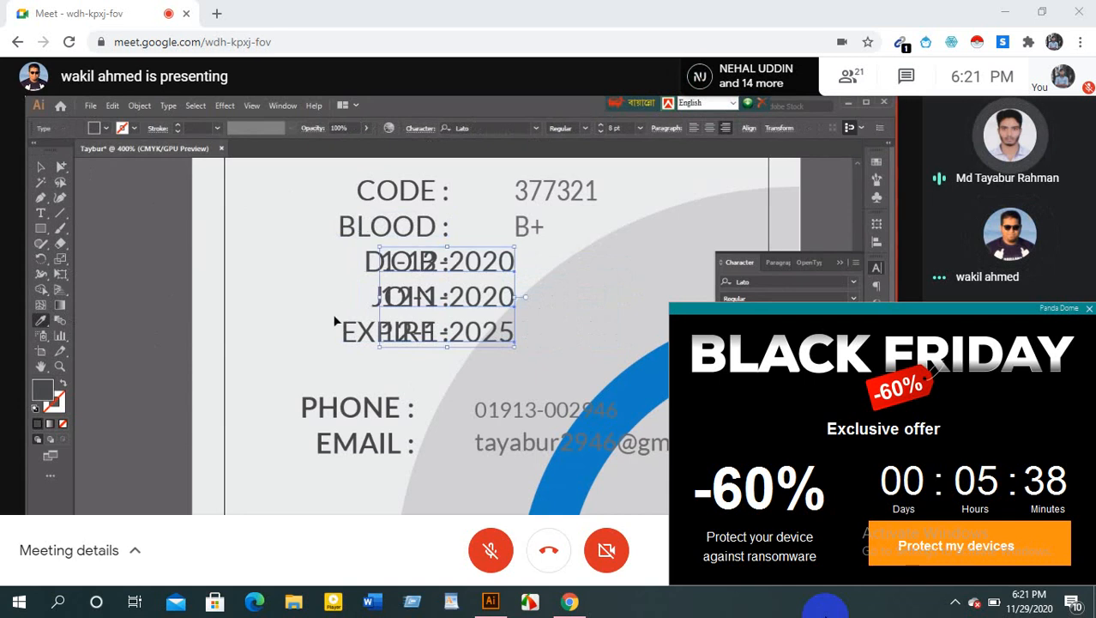
click(517, 199)
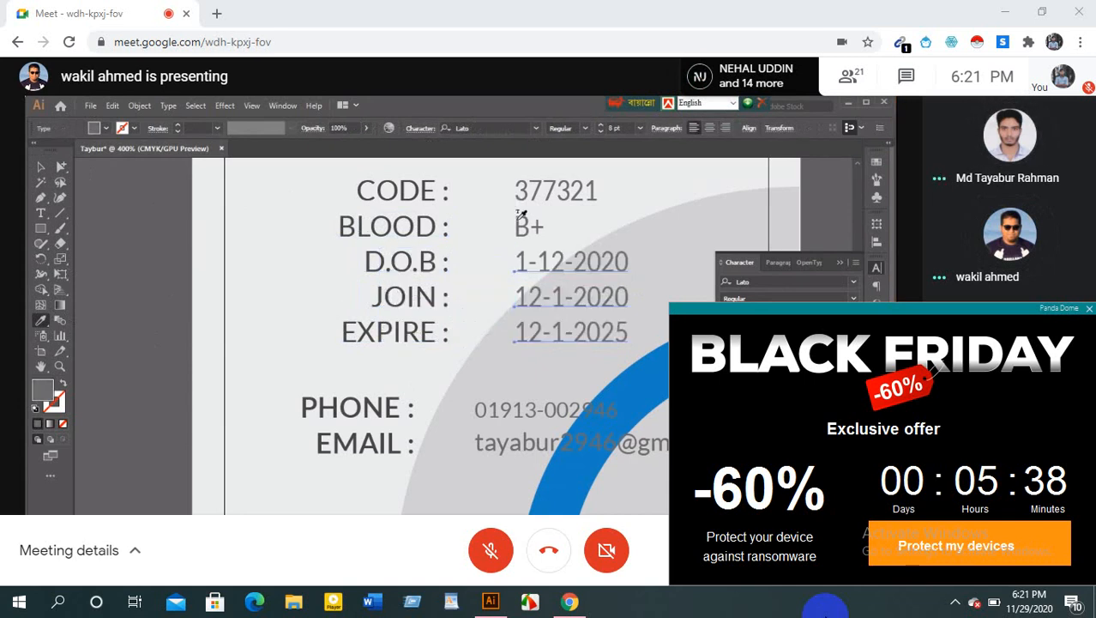
click(39, 165)
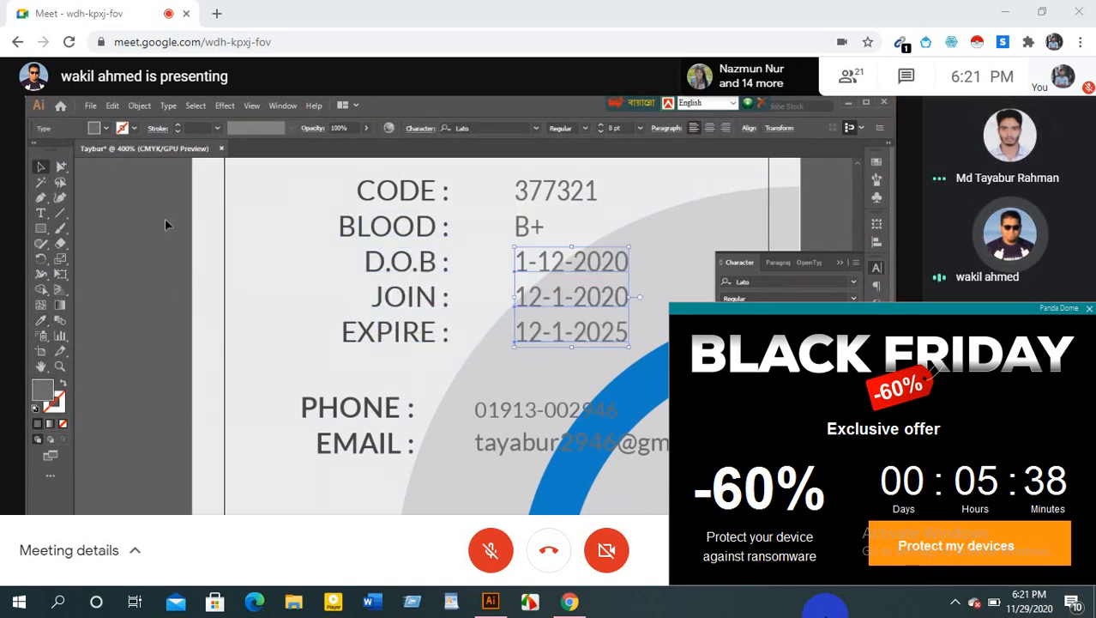
click(329, 311)
scroll(329, 311, down, 3)
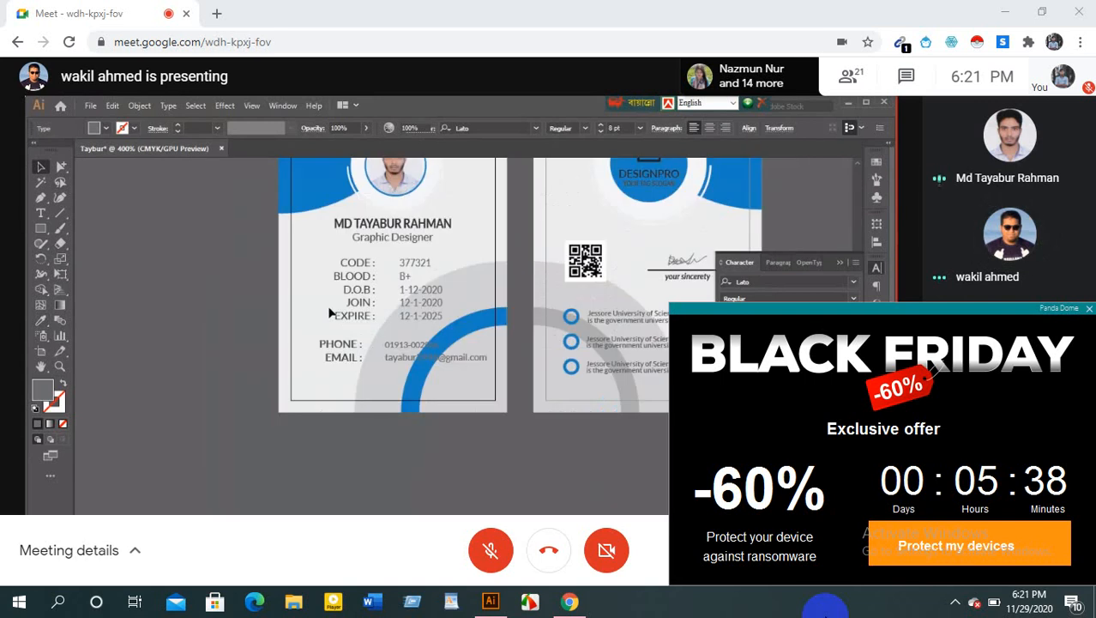
drag(558, 357, 446, 378)
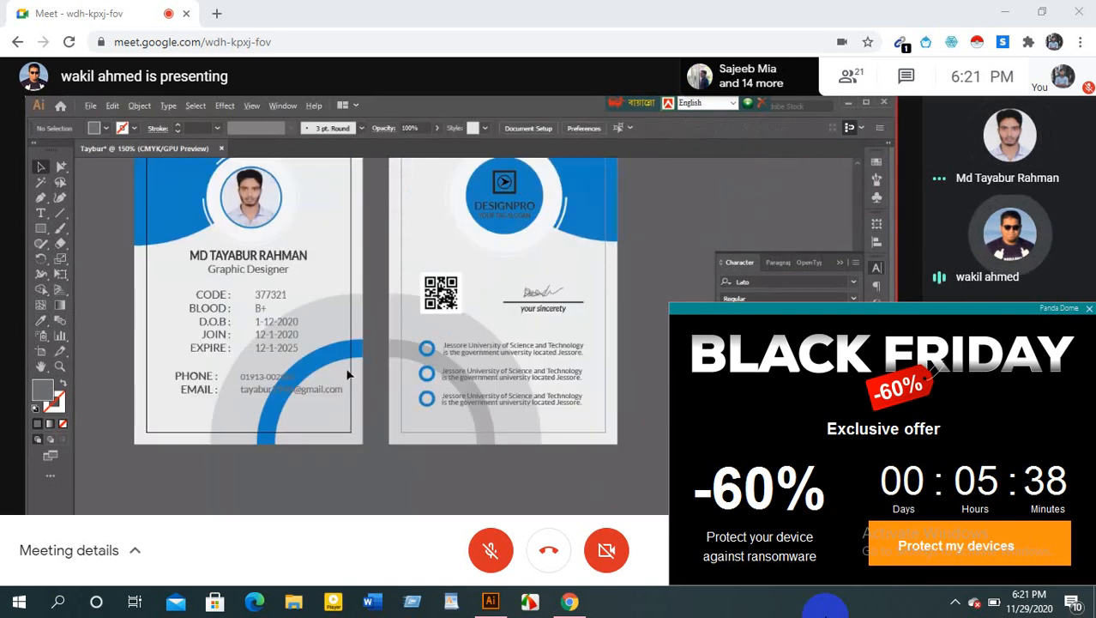
drag(348, 375, 384, 393)
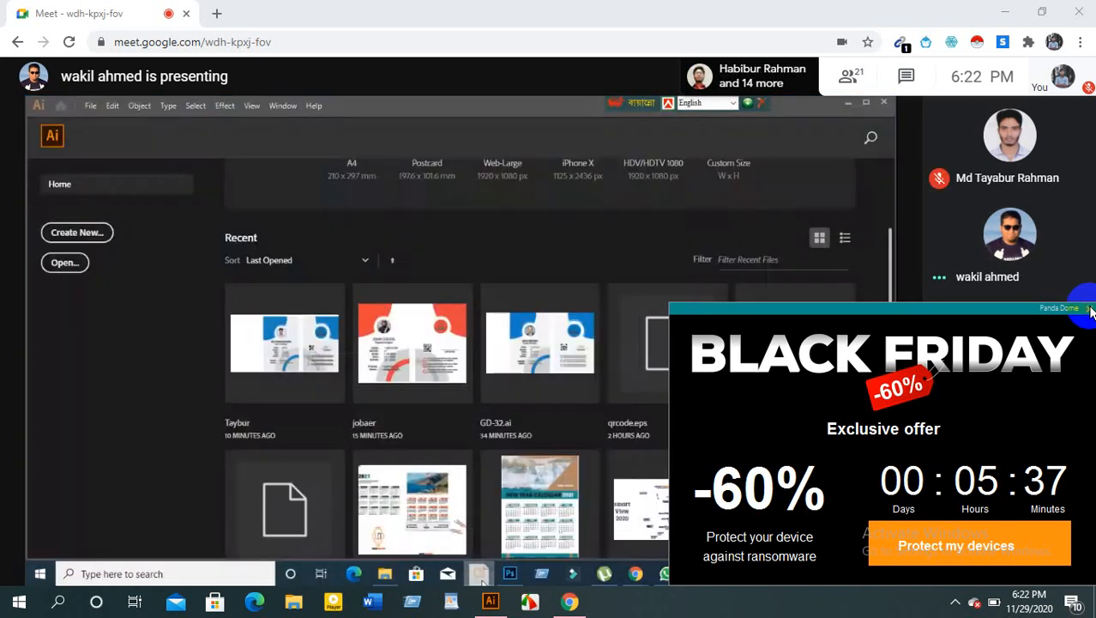
Close the Panda Dome advertisement covering the meeting window
click(1090, 309)
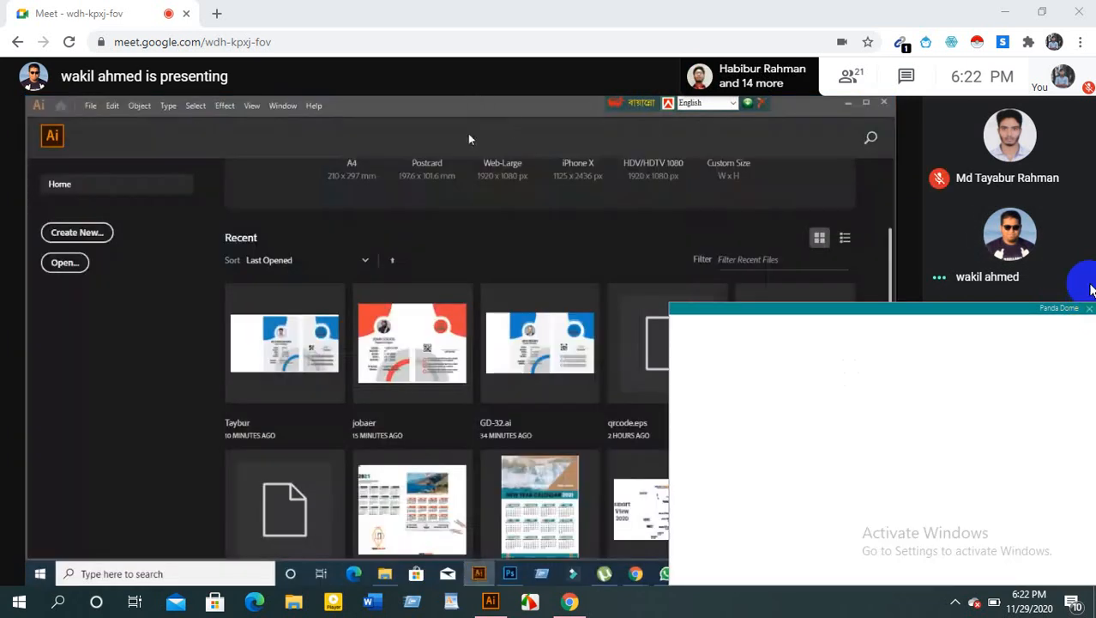
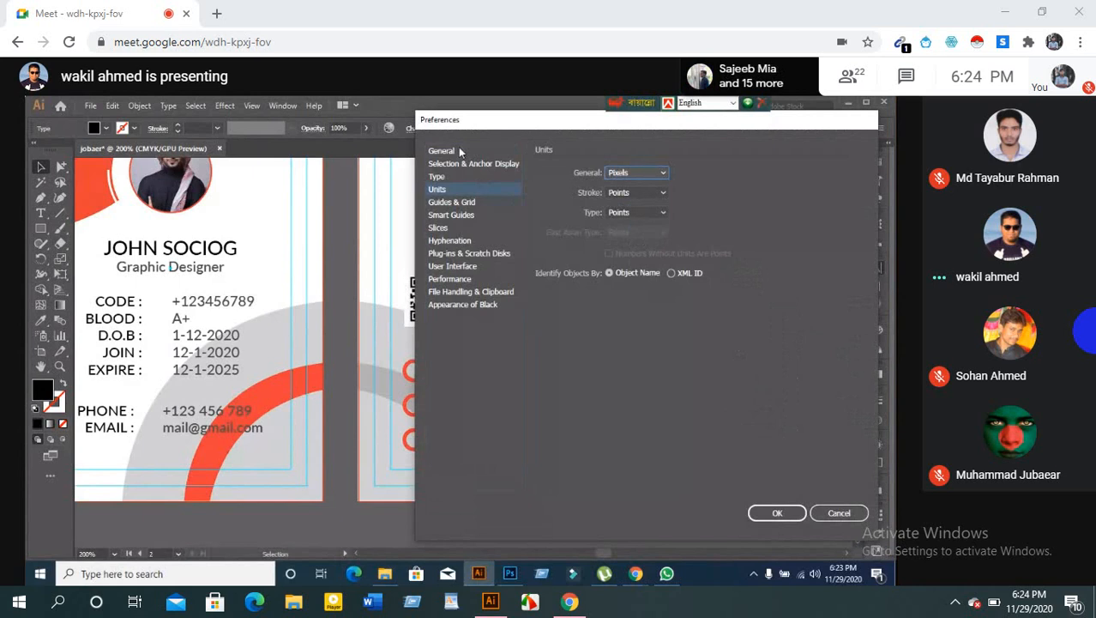
Confirm the preferences and nudge the signature text into place just above the signature line on the card's back
key(Return)
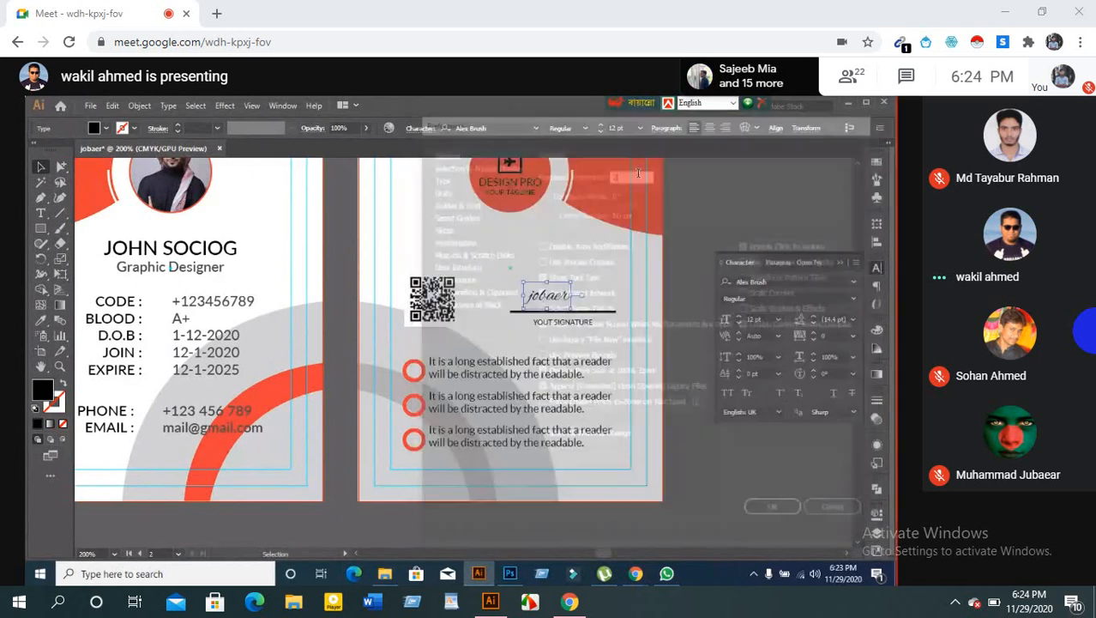
key(Up)
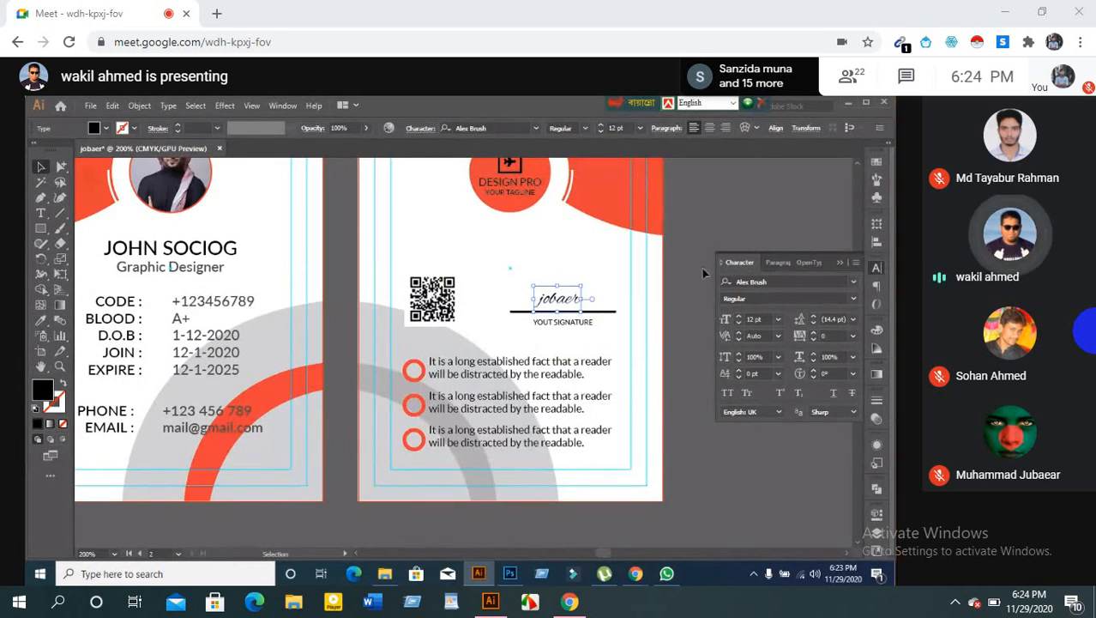
click(502, 292)
click(562, 363)
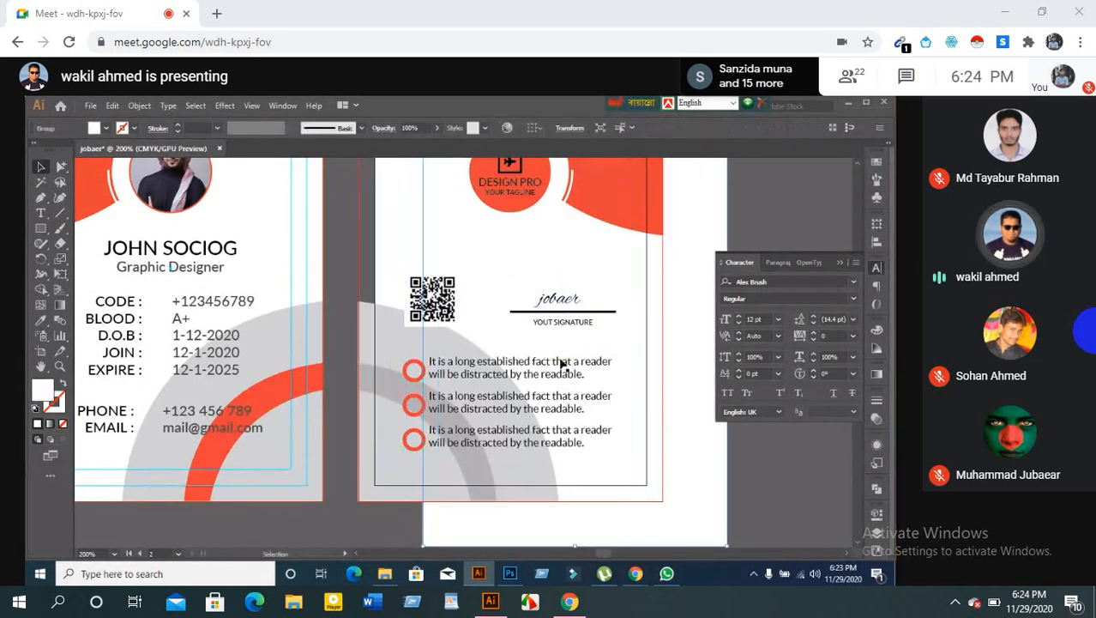
click(408, 247)
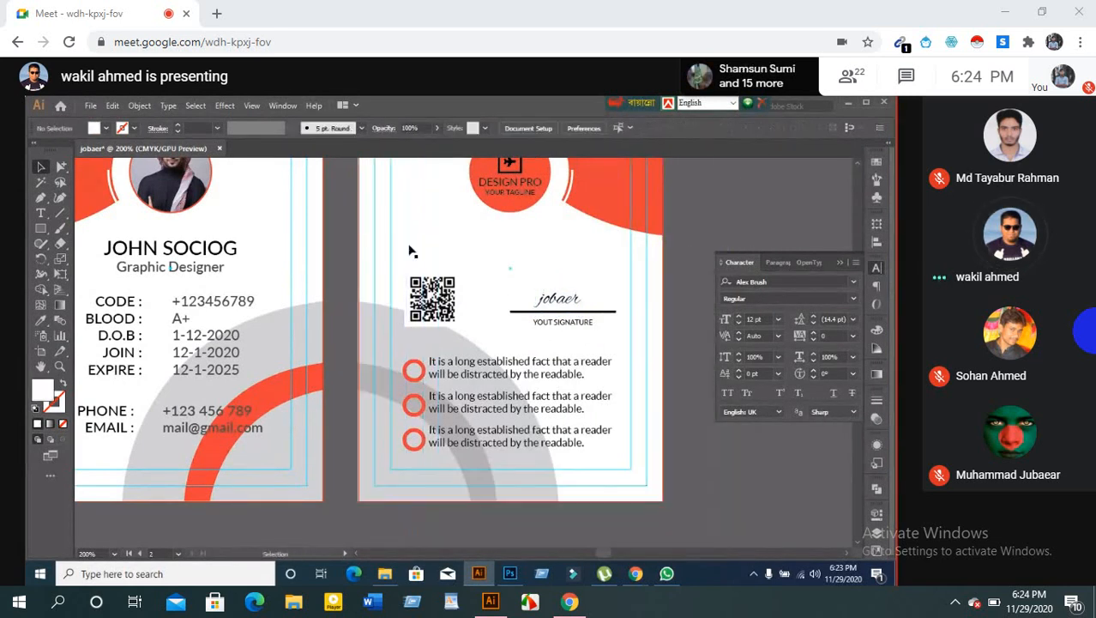
click(508, 271)
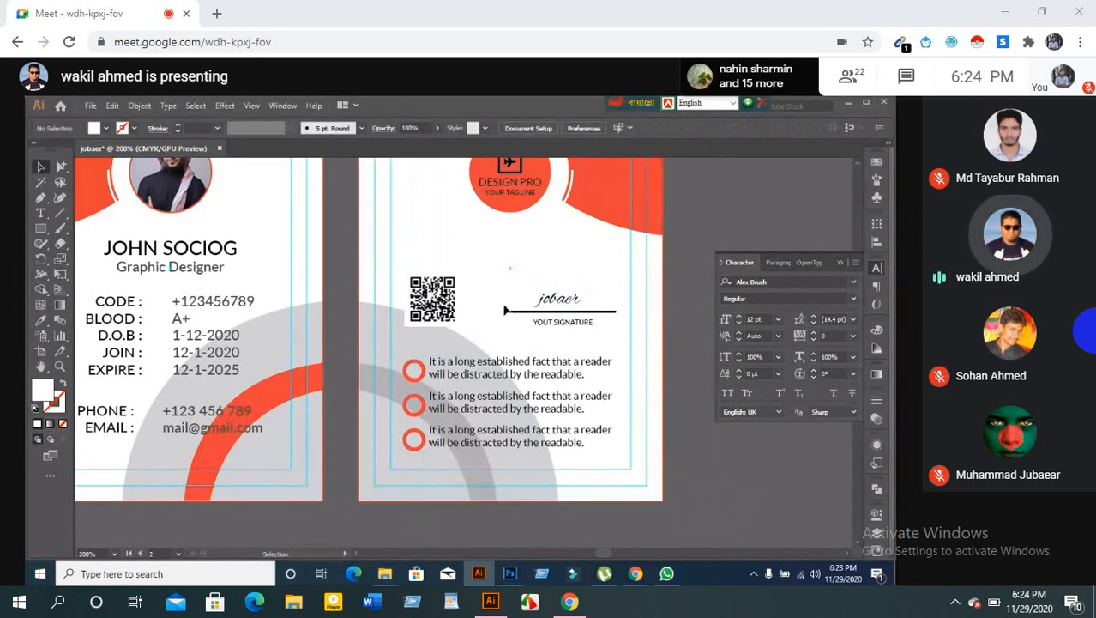
Set the stroke weight of the signature line on the card's back to 0.5 pt
click(519, 312)
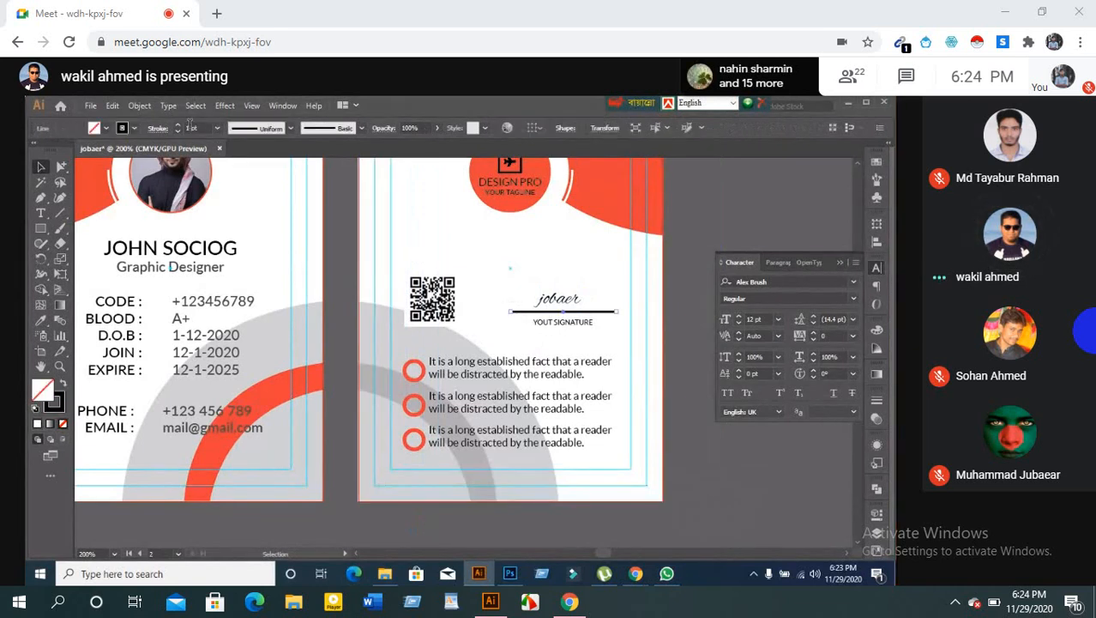
text(0.5)
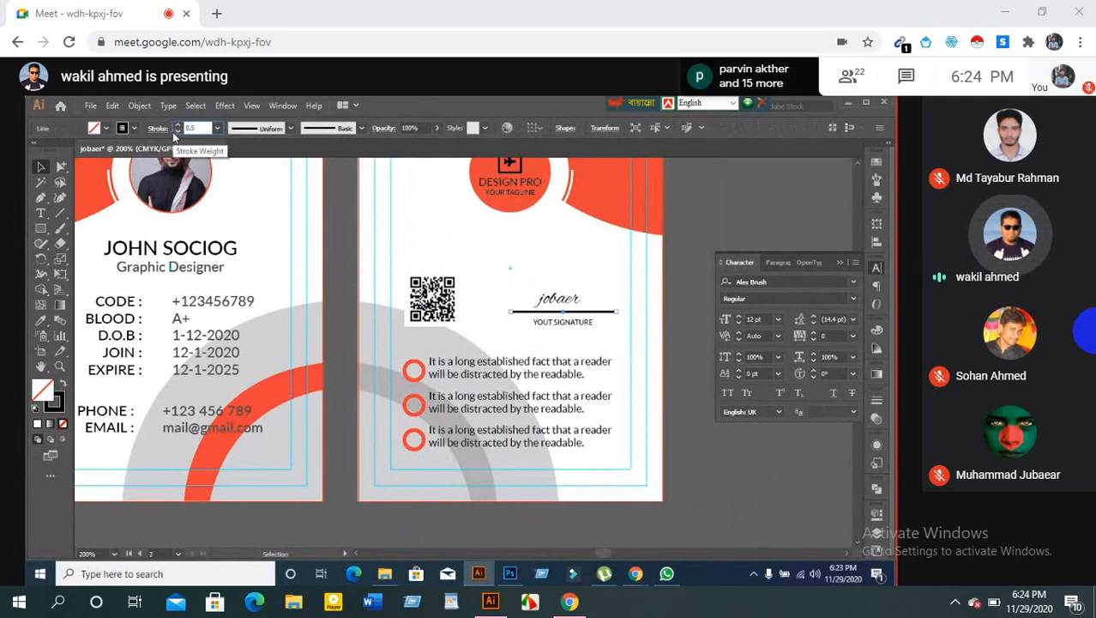
key(Return)
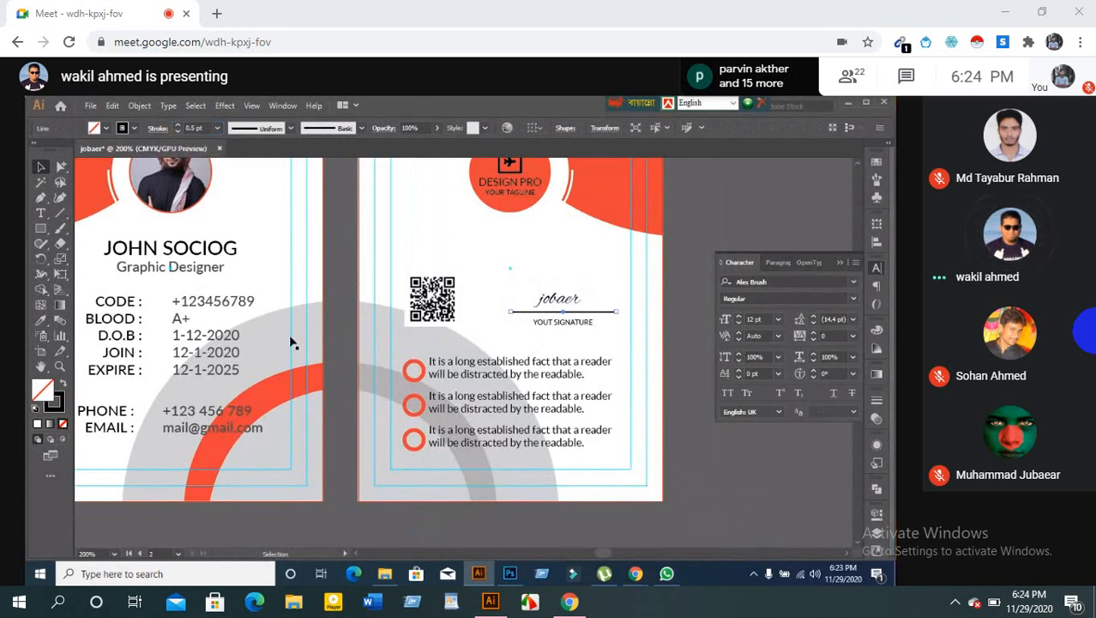
click(341, 311)
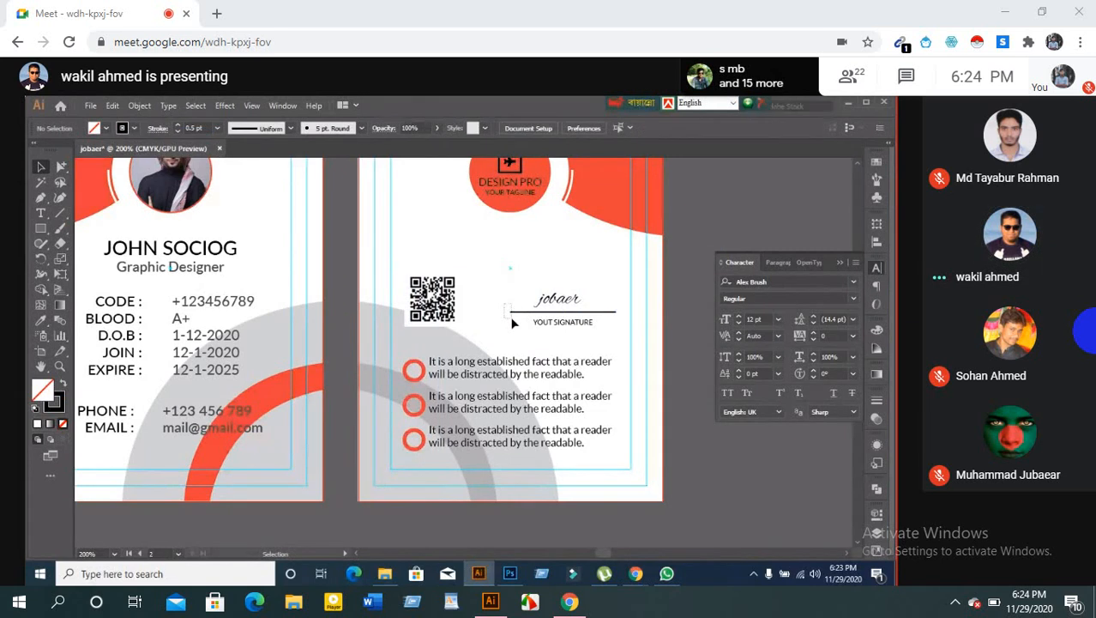
Change the signature line's stroke color to dark grey #191919 and deselect the line
click(512, 311)
double_click(52, 401)
click(579, 394)
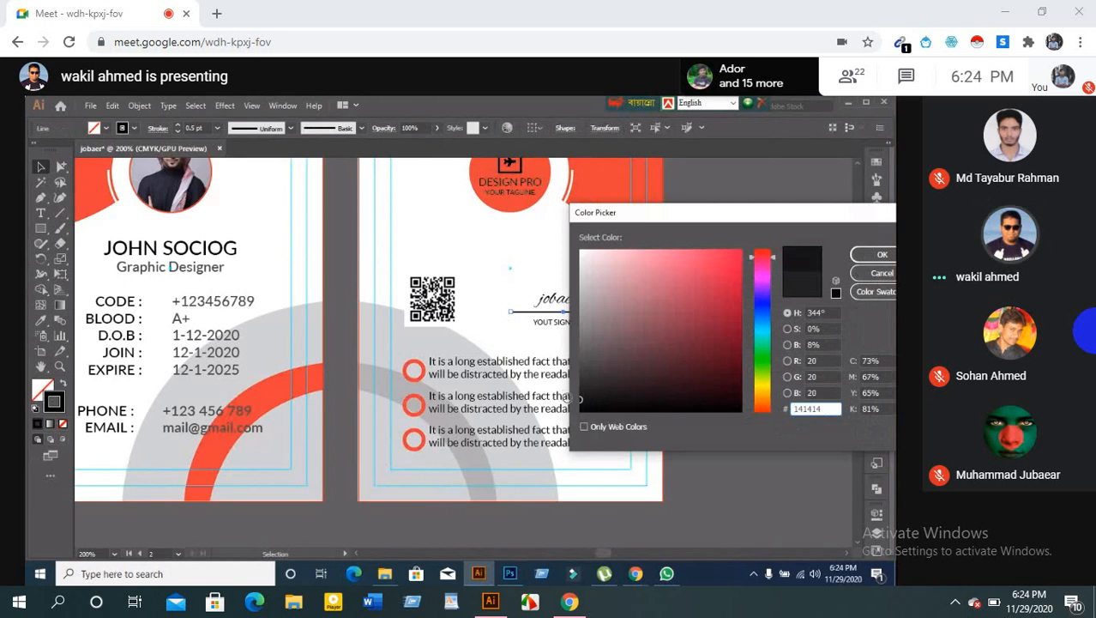
click(579, 393)
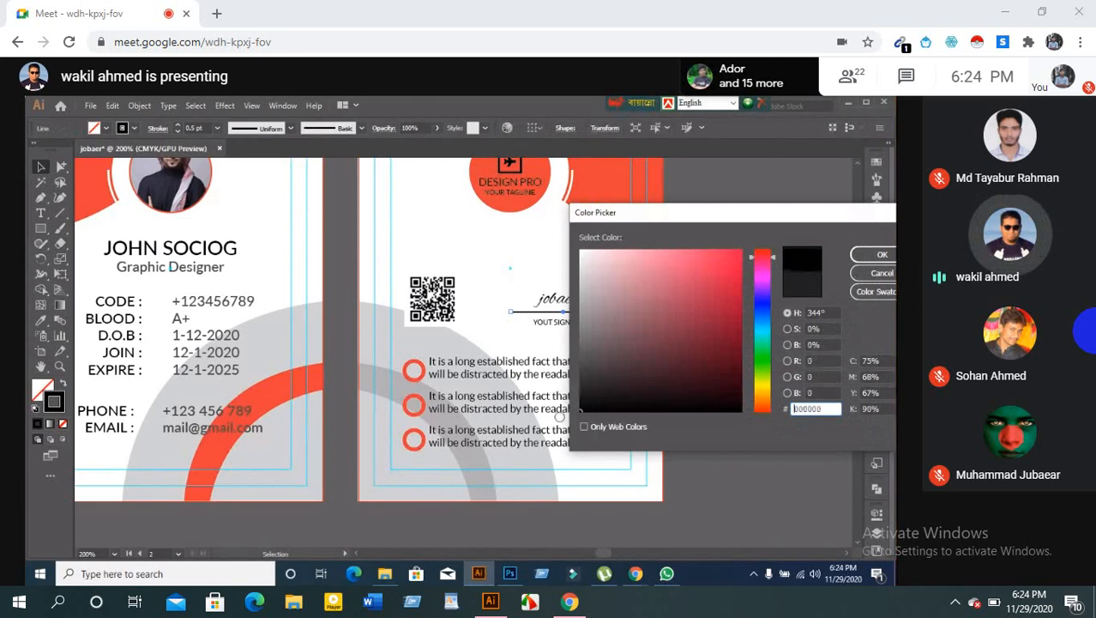
click(580, 396)
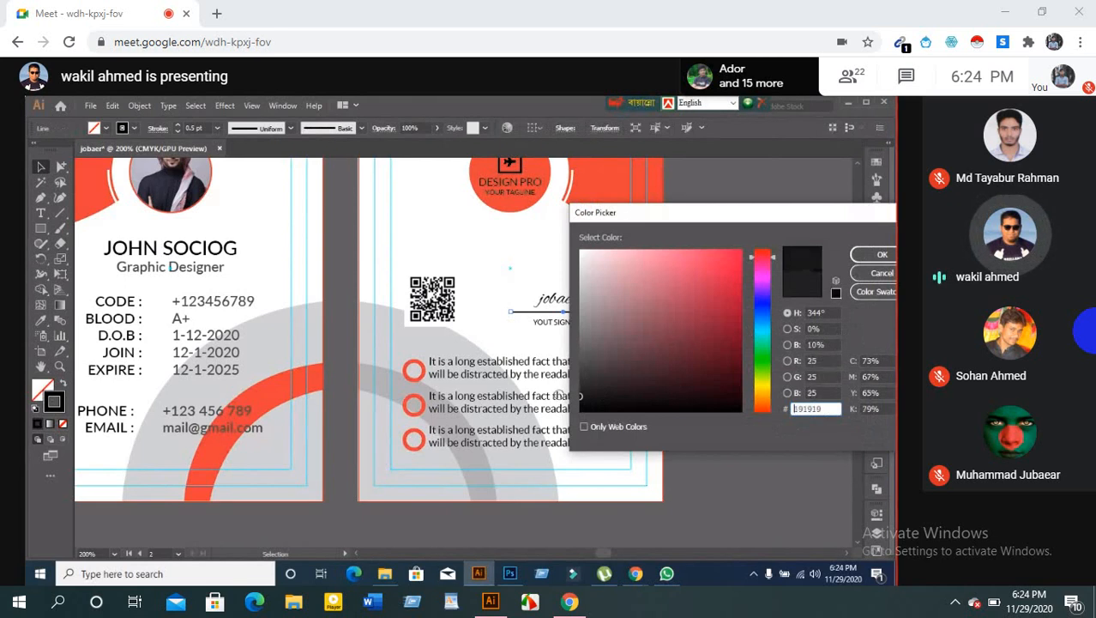
click(881, 255)
click(698, 280)
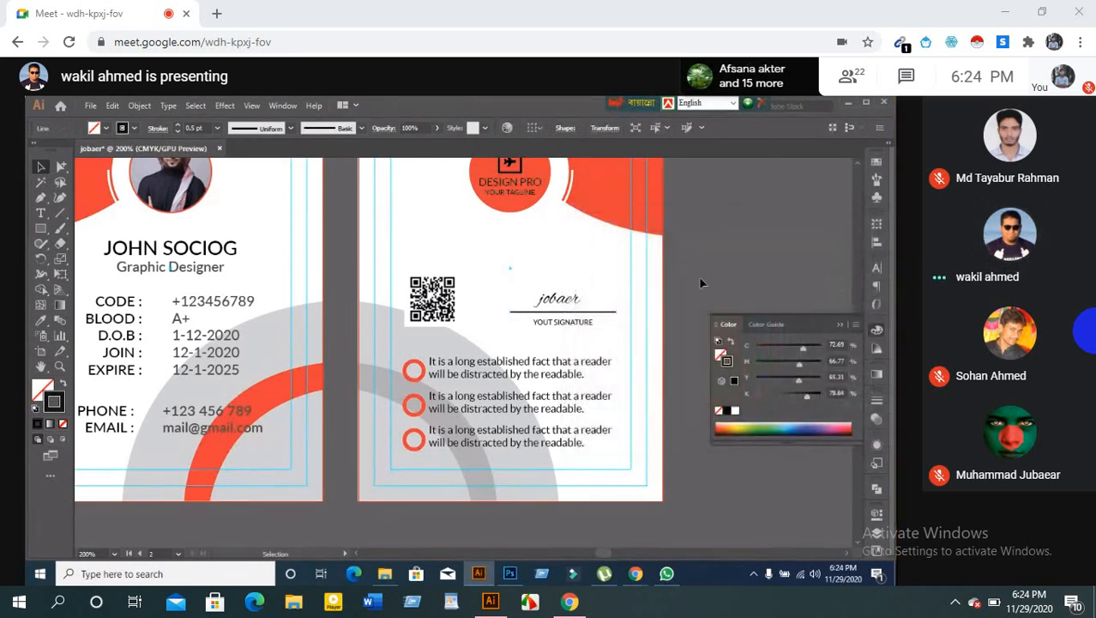
click(562, 302)
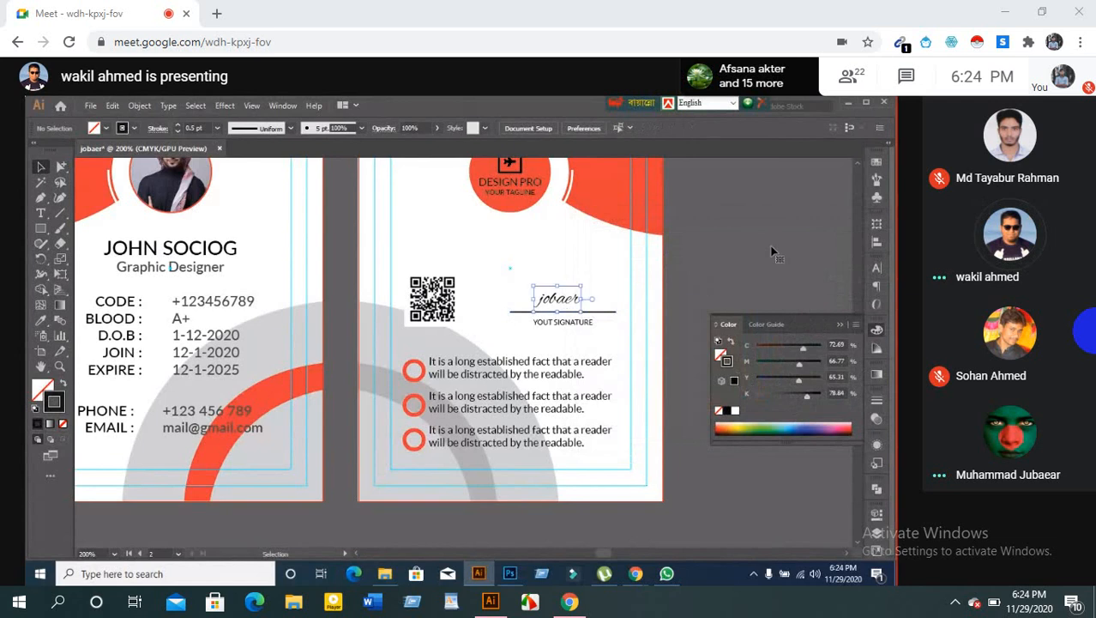
click(467, 303)
scroll(696, 305, up, 2)
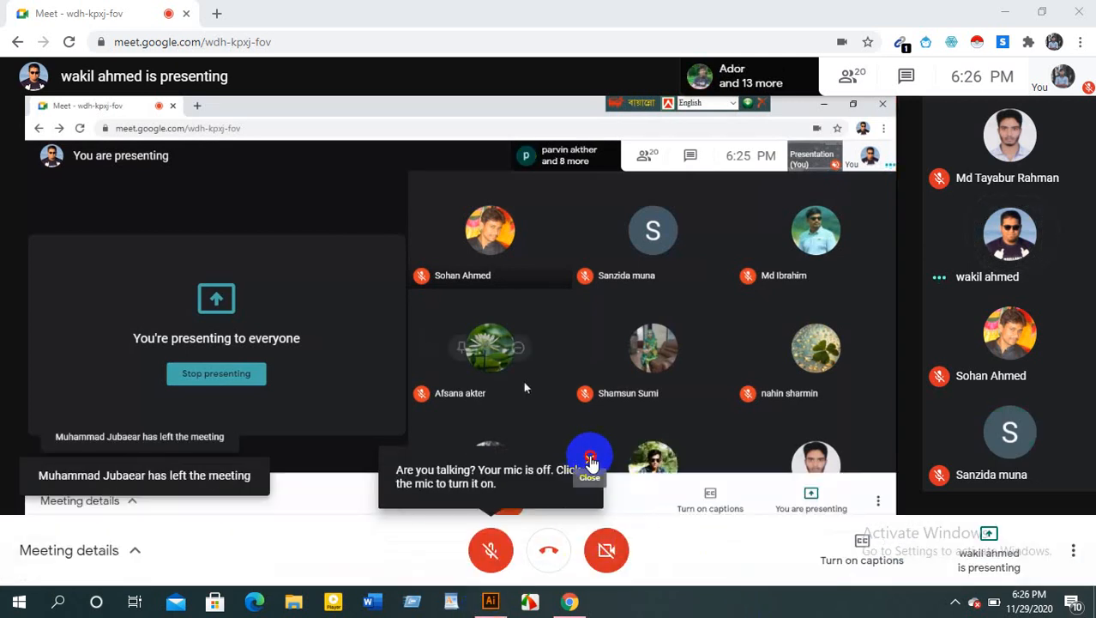
Dismiss the muted-microphone notice in the Google Meet call
click(590, 467)
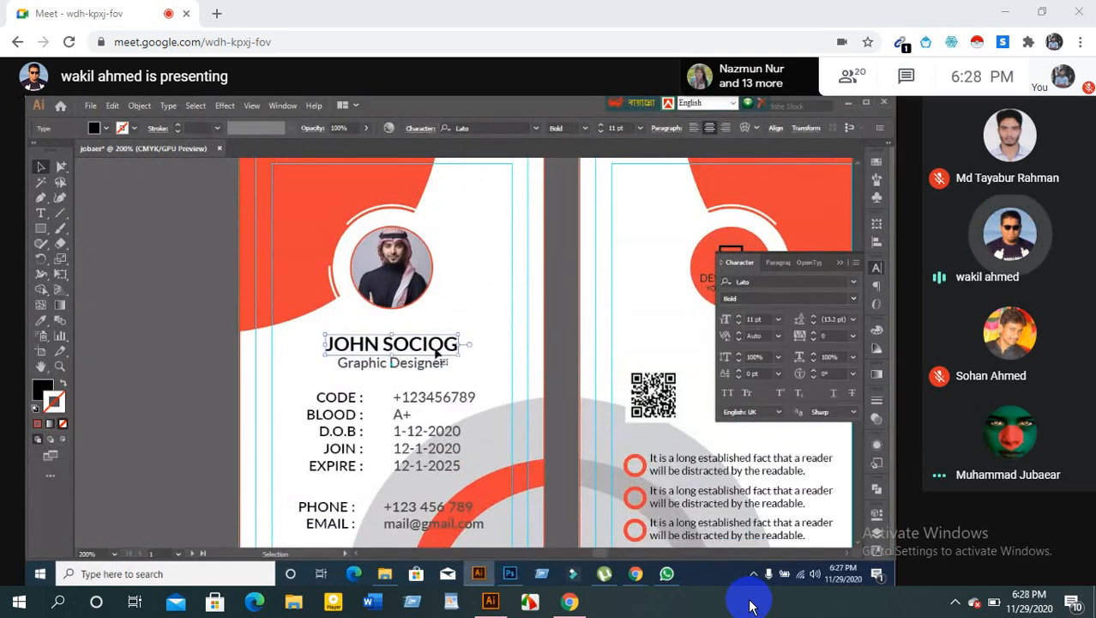
Check the volume control among the hidden system tray icons and close the tray
click(954, 602)
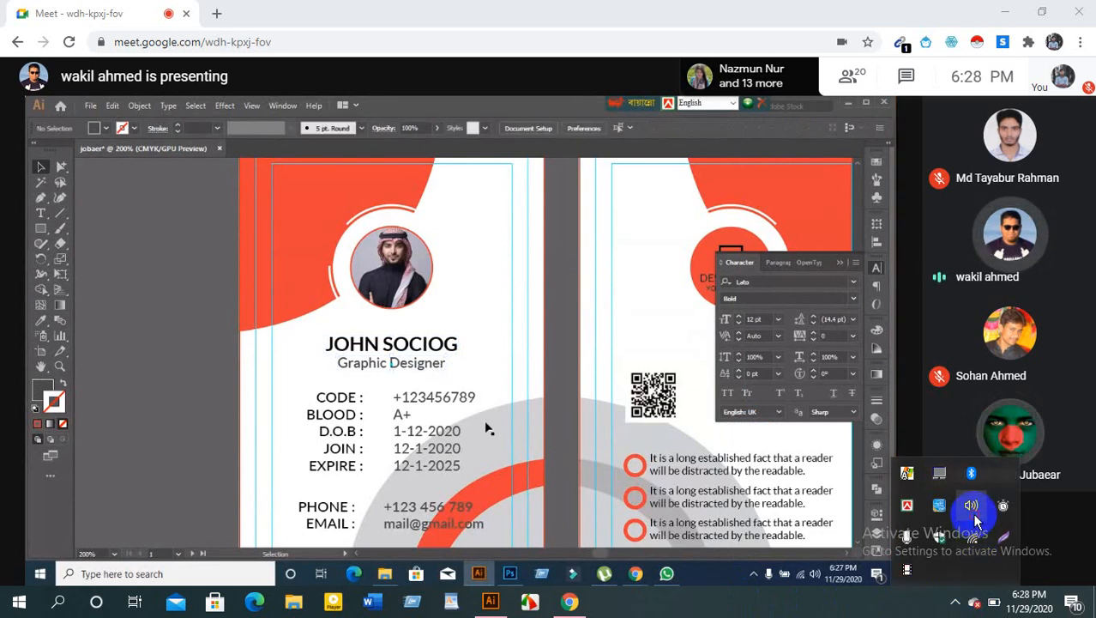
click(971, 505)
click(975, 566)
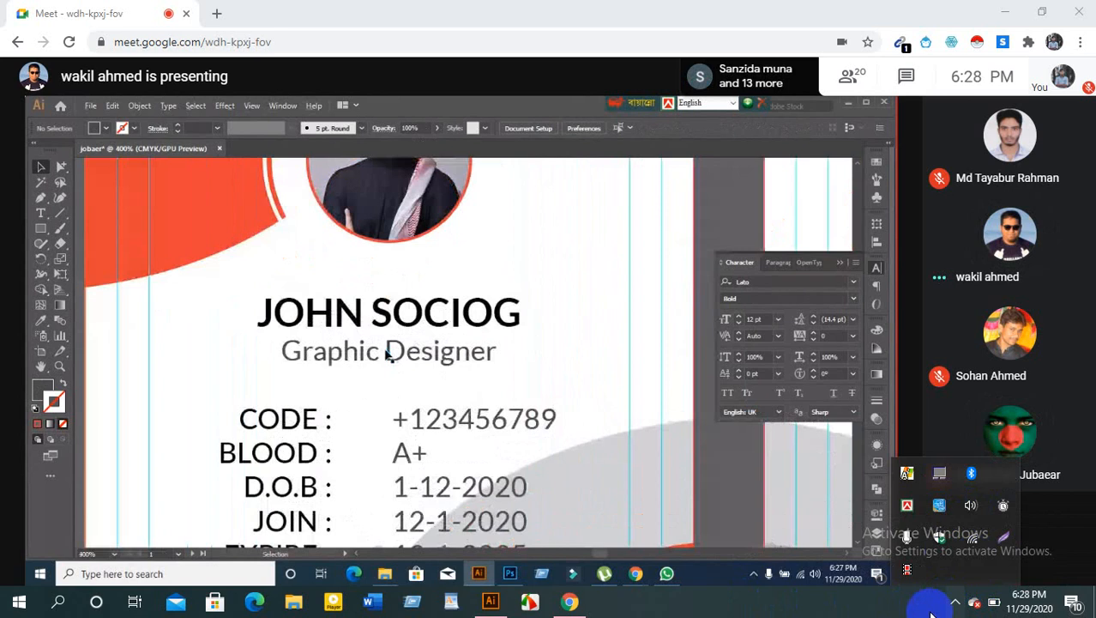
click(959, 602)
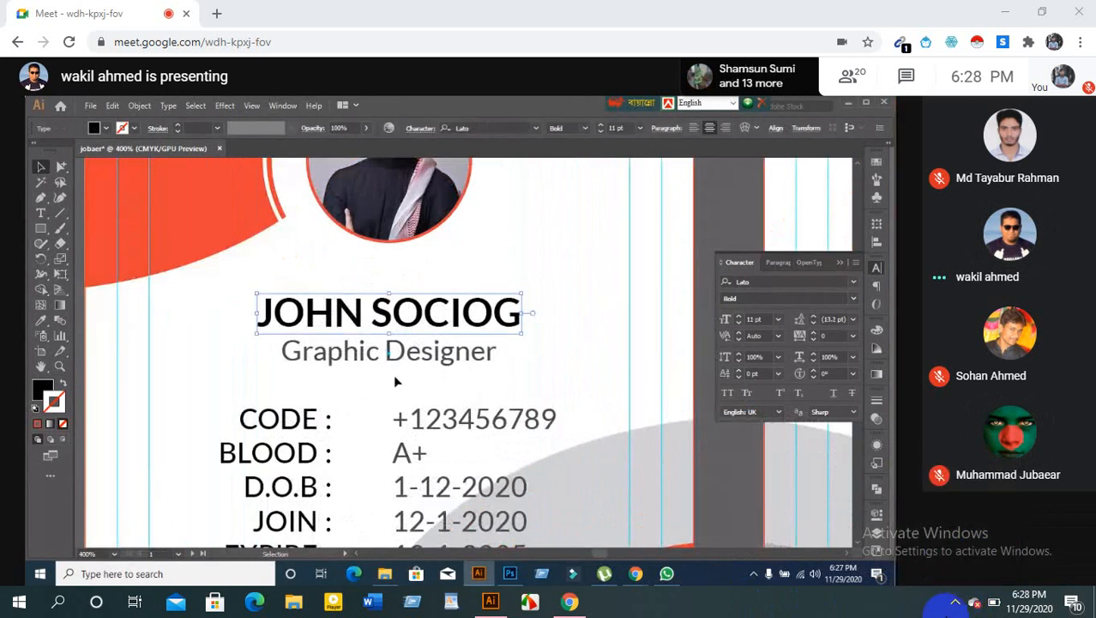
click(954, 602)
click(966, 542)
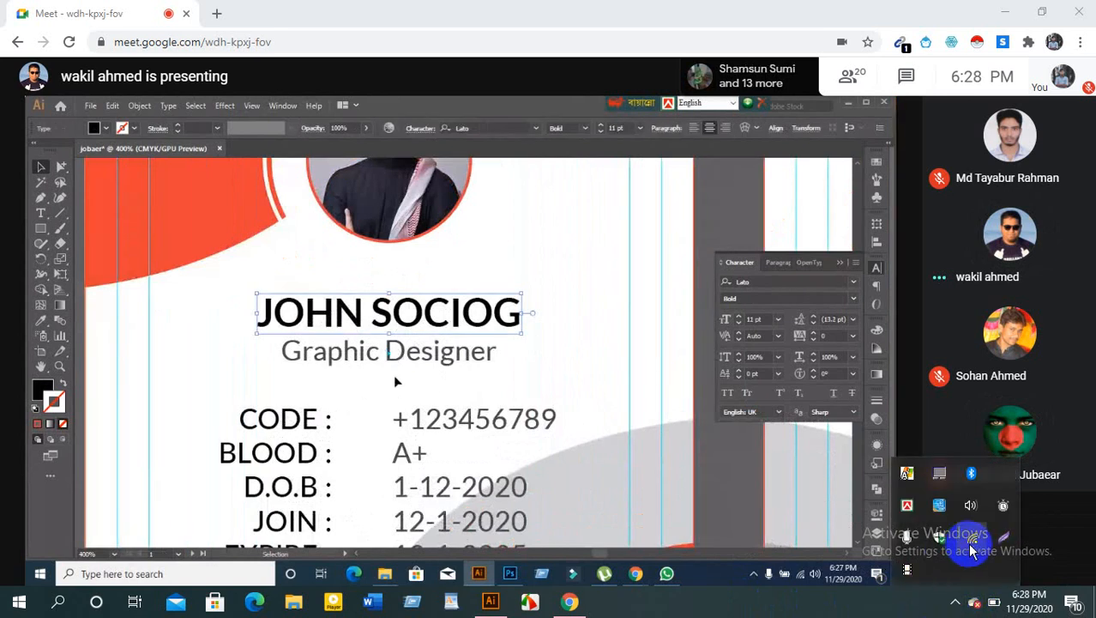
click(958, 605)
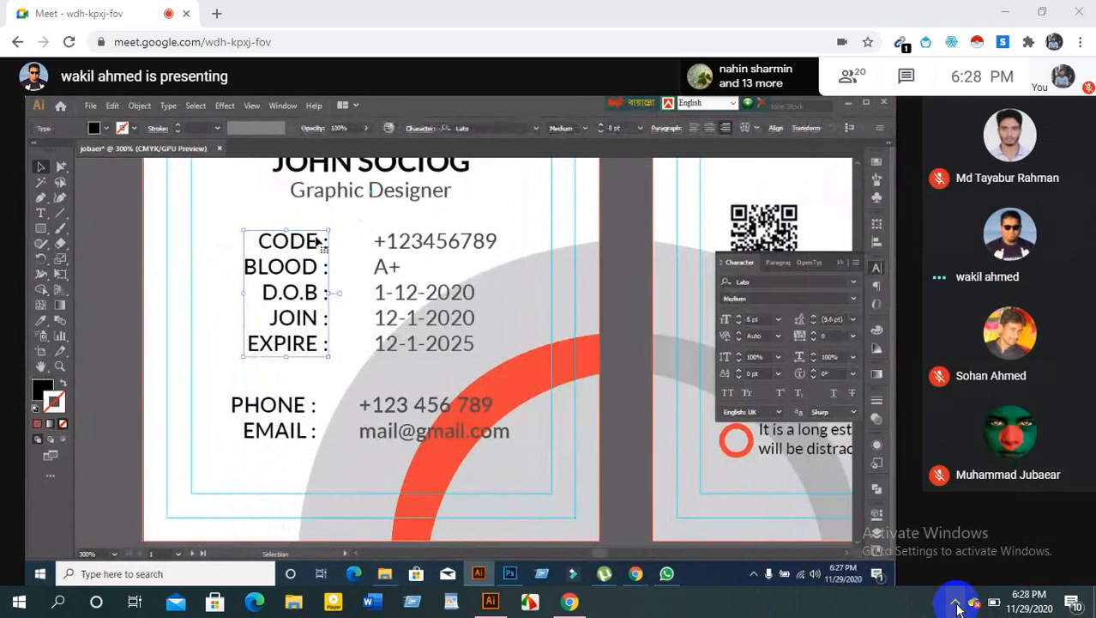
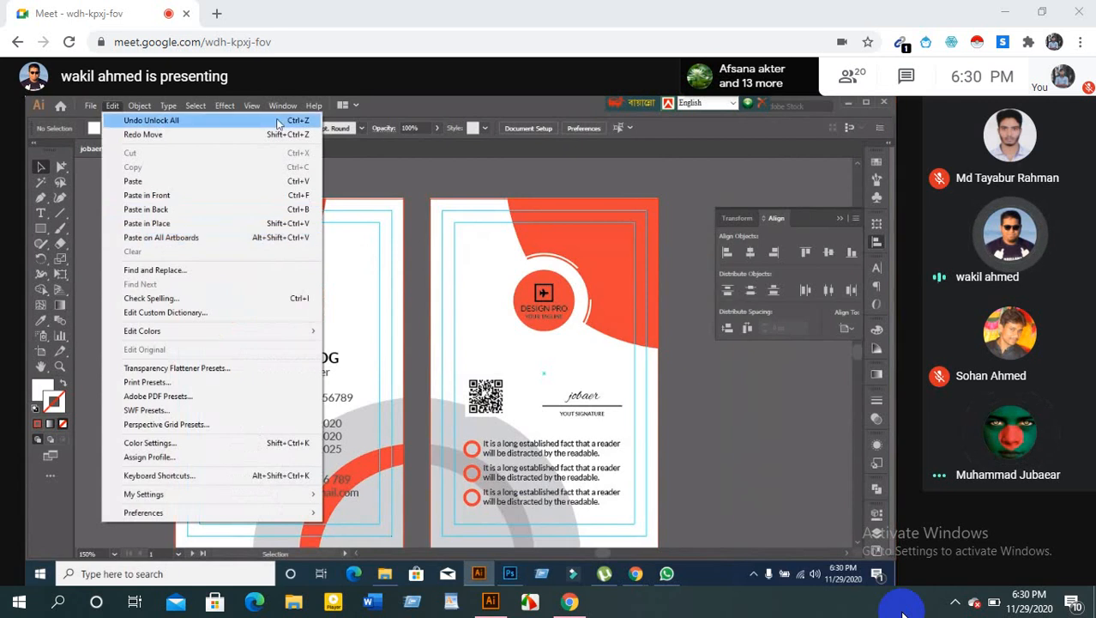
click(396, 170)
scroll(360, 269, down, 1)
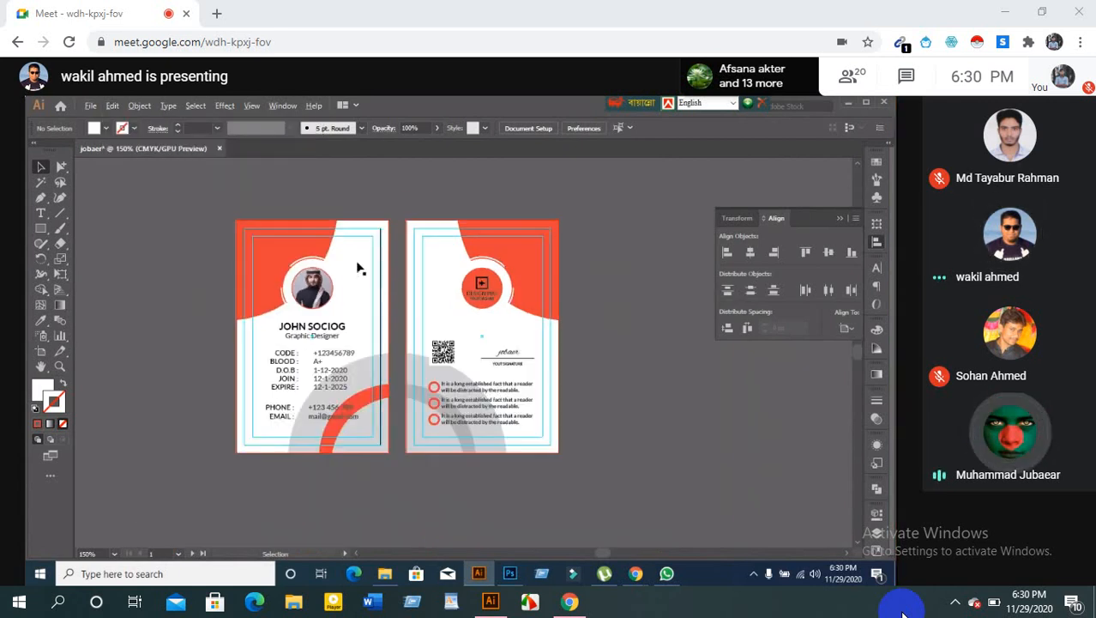
scroll(358, 269, up, 1)
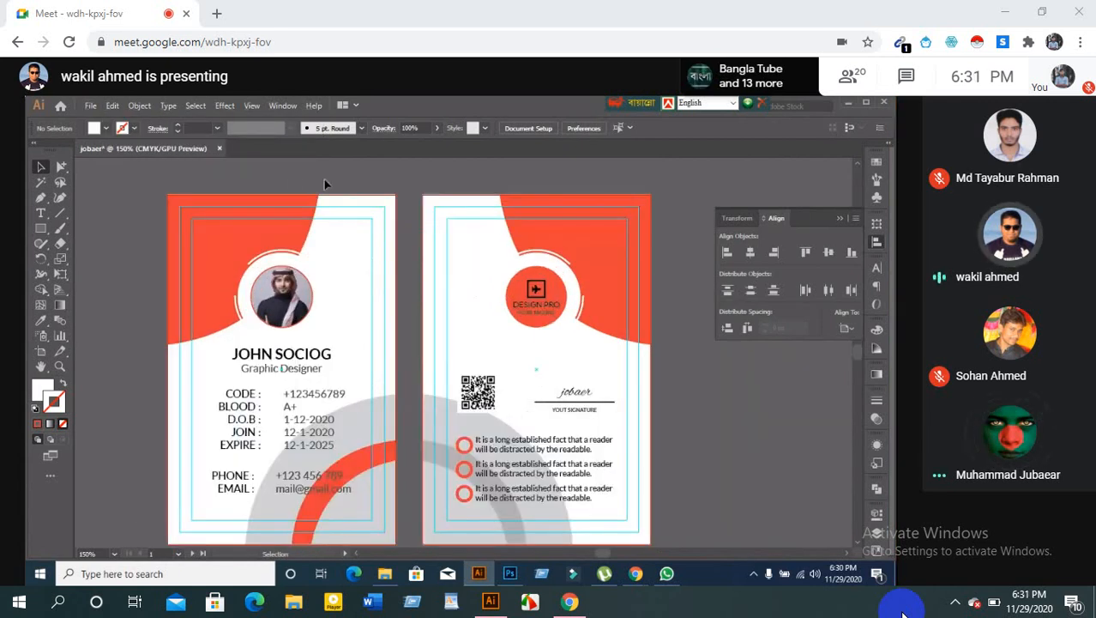
click(110, 107)
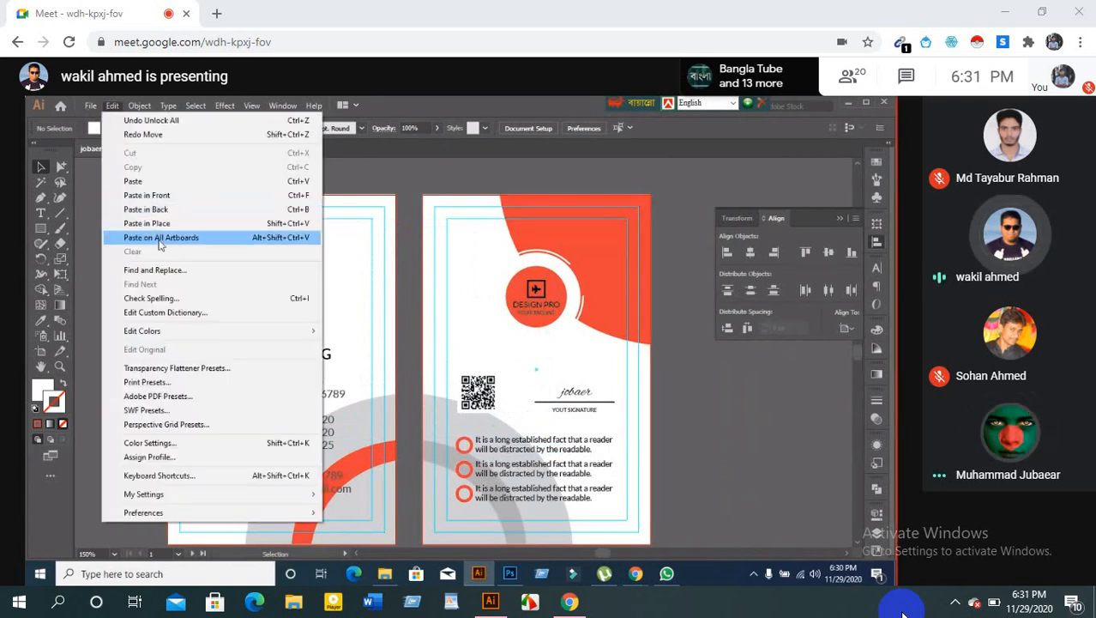
key(Escape)
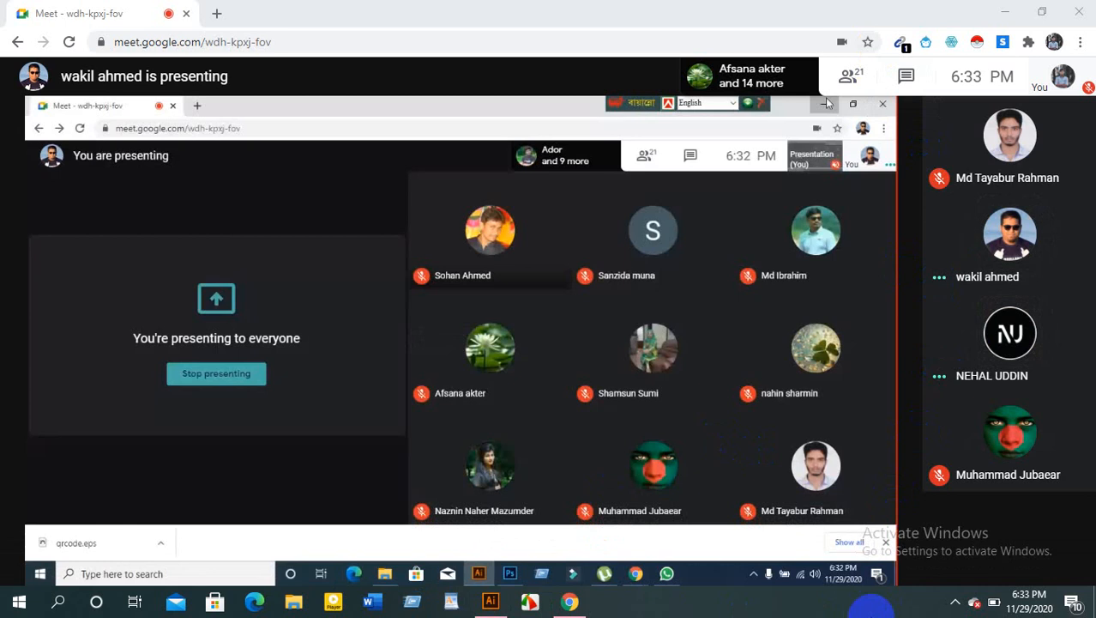
Minimize the Meet window on the shared desktop and view the front and back of the opened ID card design
click(826, 103)
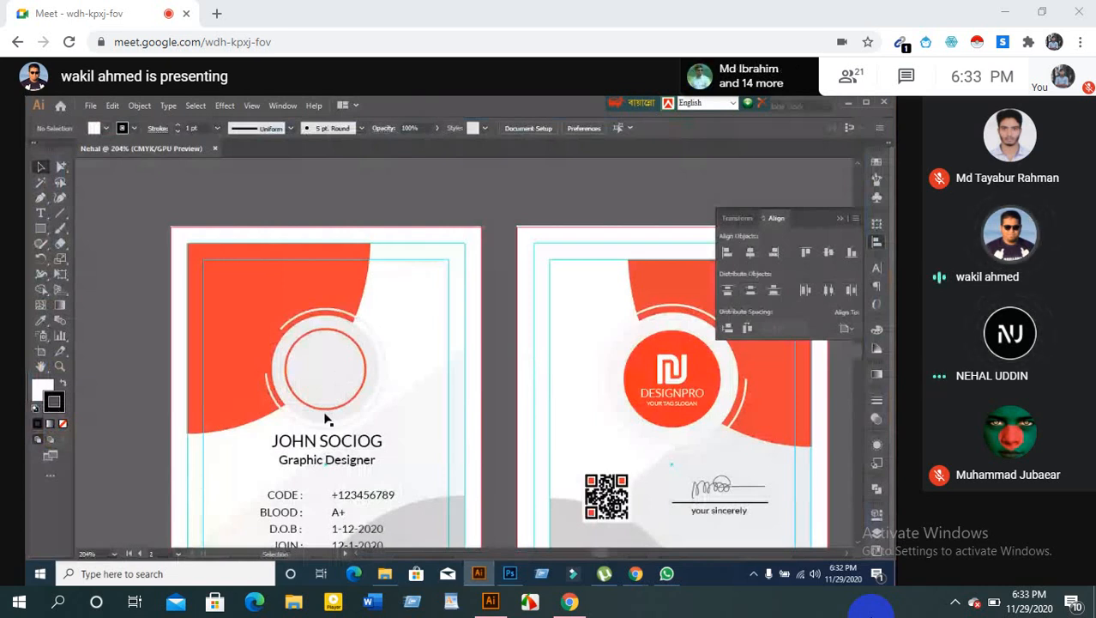
scroll(326, 419, down, 2)
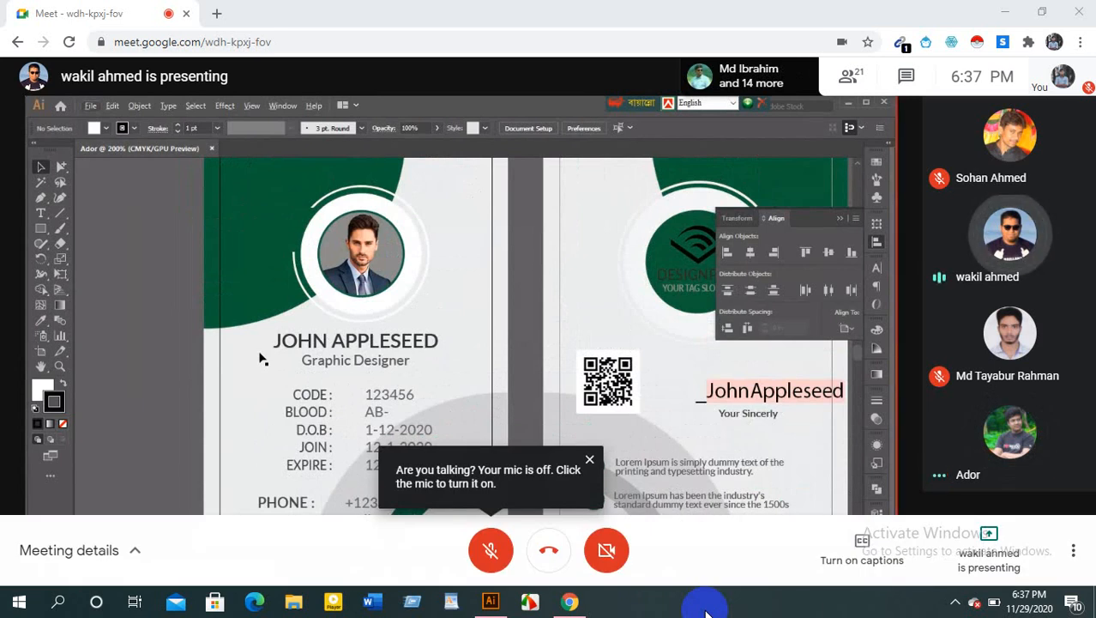
Dismiss the notice about the switched-off microphone in the Google Meet call
click(589, 459)
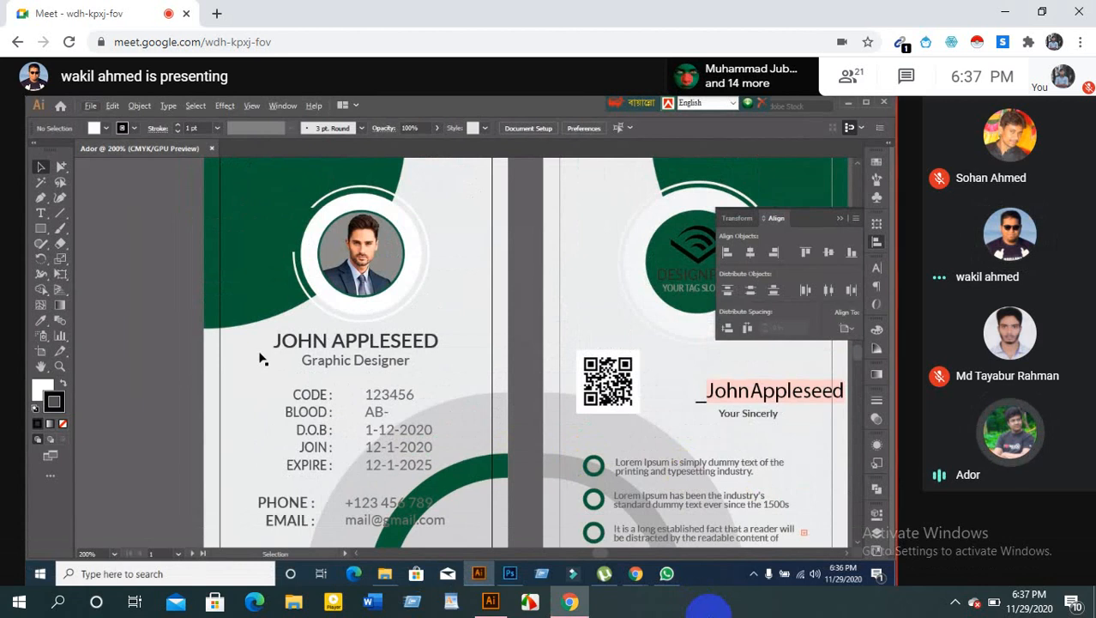
click(707, 608)
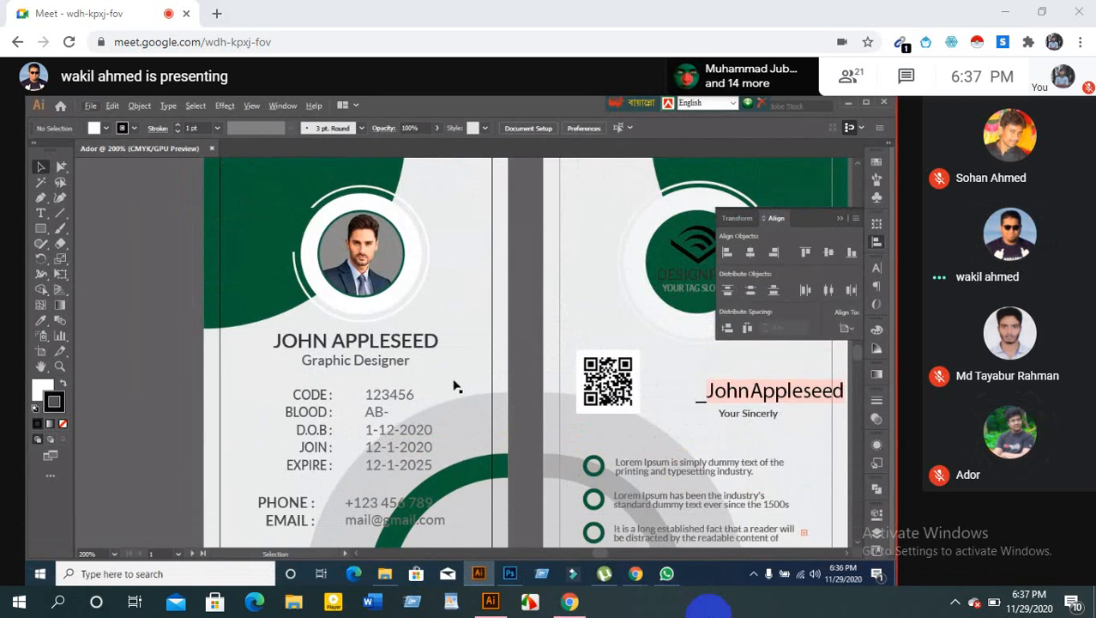
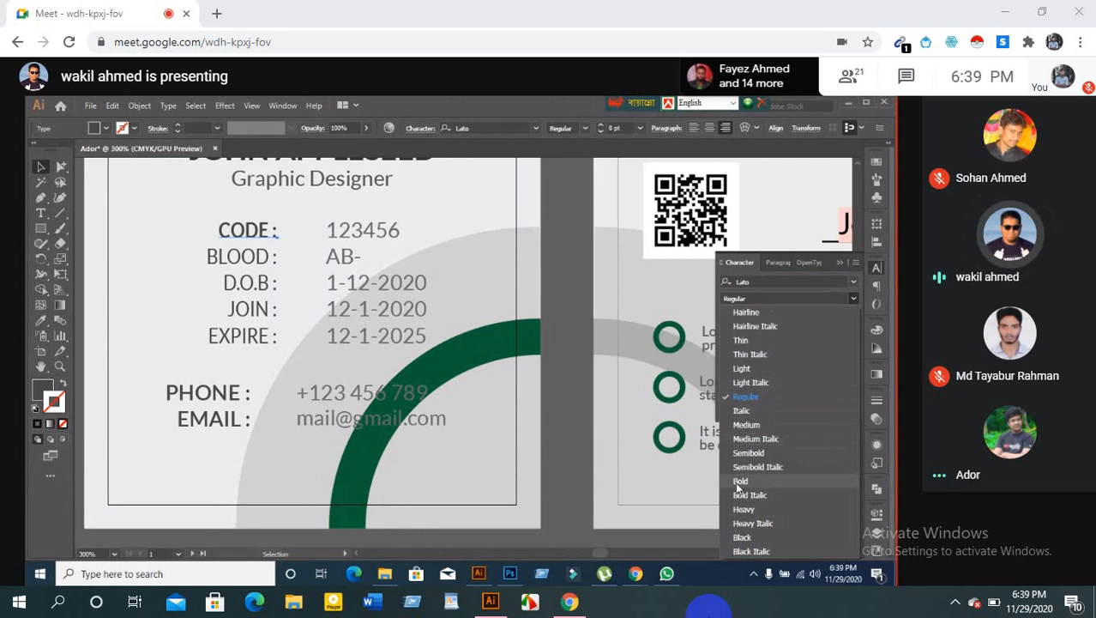
Set the font style of the CODE label on the green card's front to Bold and deselect the text
click(741, 480)
click(377, 234)
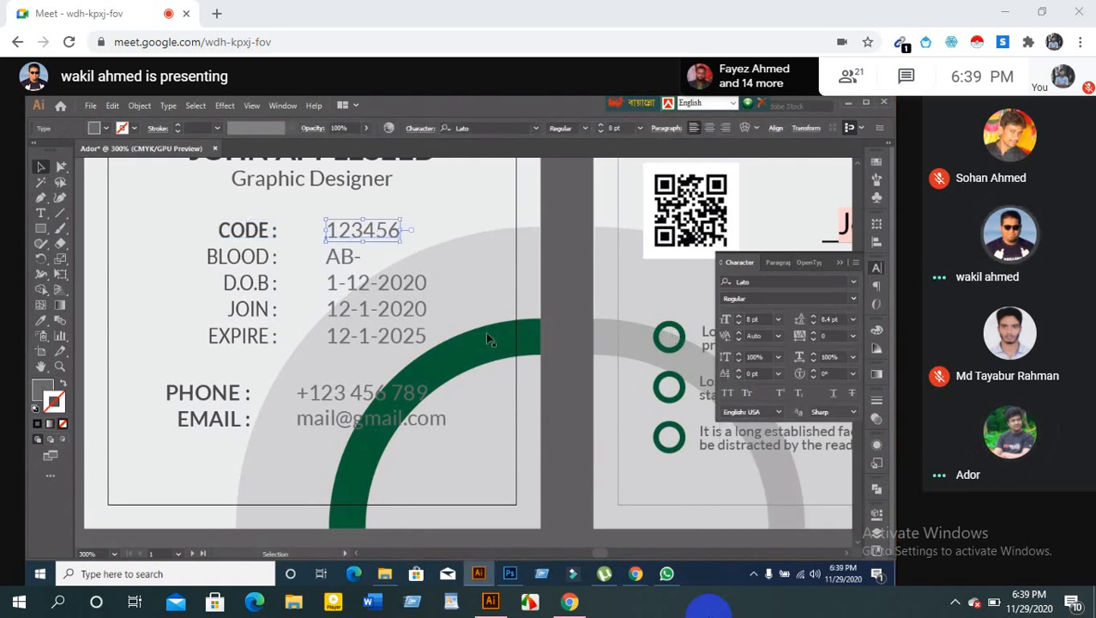
click(433, 233)
click(240, 262)
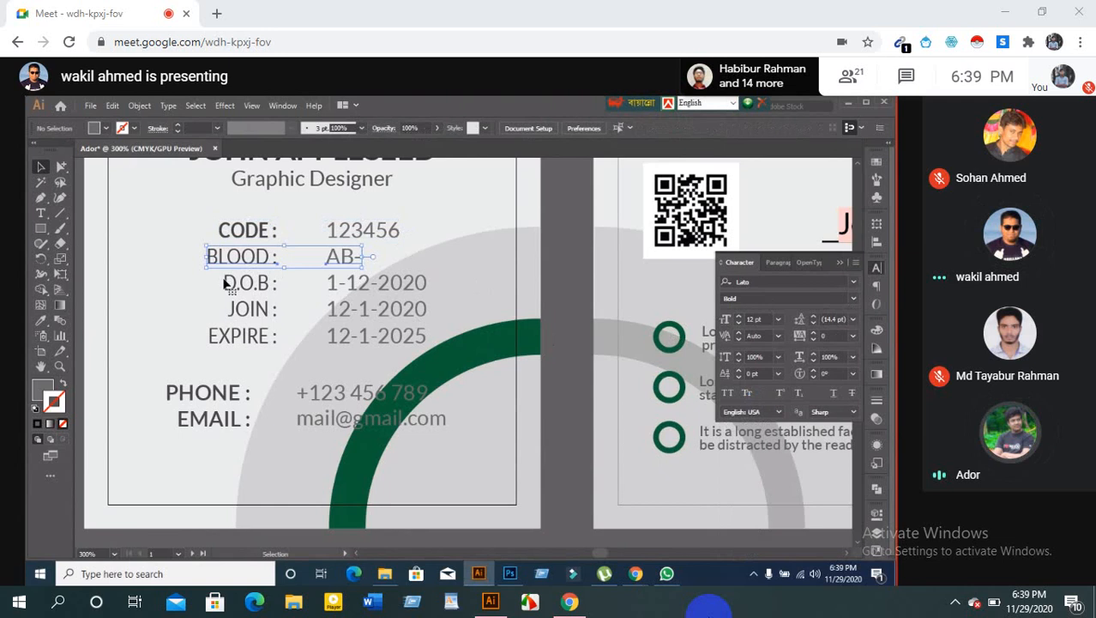
click(313, 334)
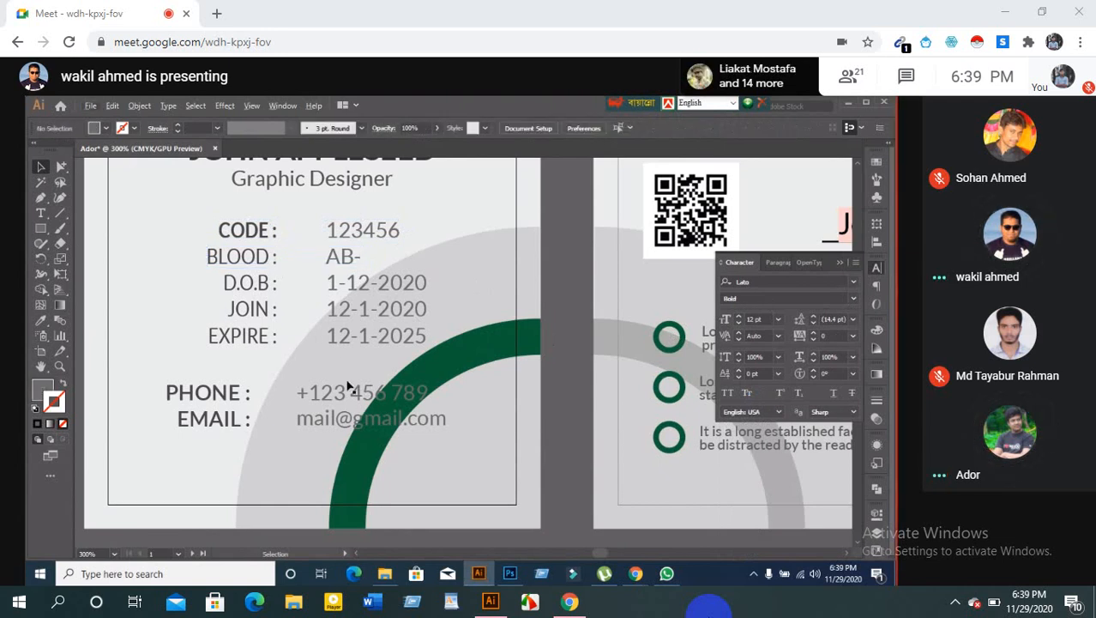
scroll(347, 387, down, 1)
click(341, 286)
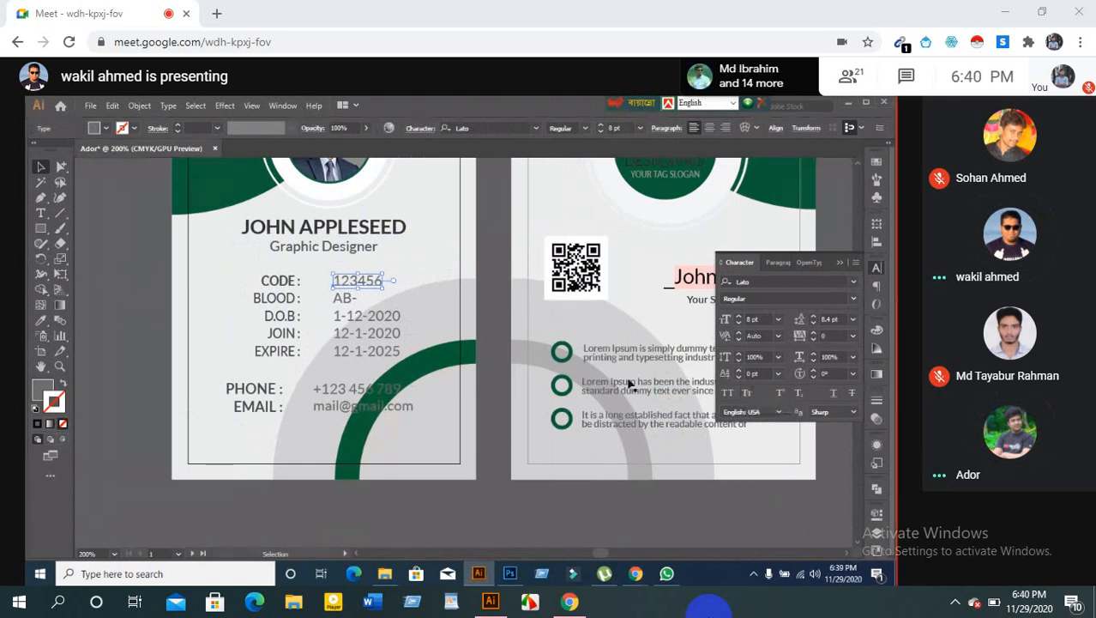
click(493, 348)
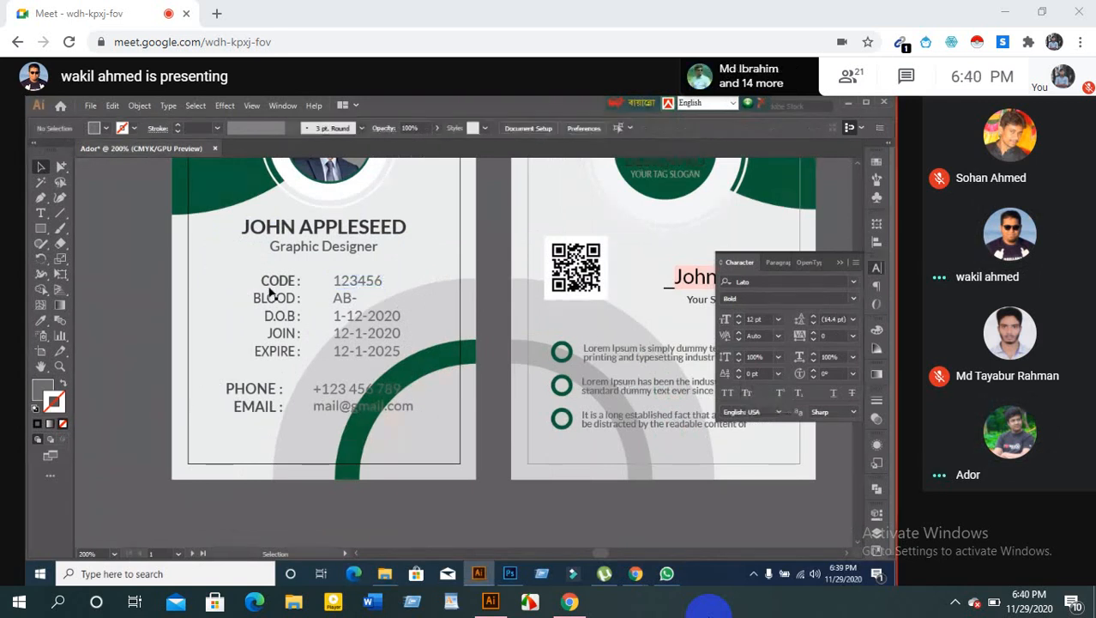
Try to right-align the detail rows from CODE to EXPIRE, undo the alignment and deselect the rows
drag(233, 271, 273, 356)
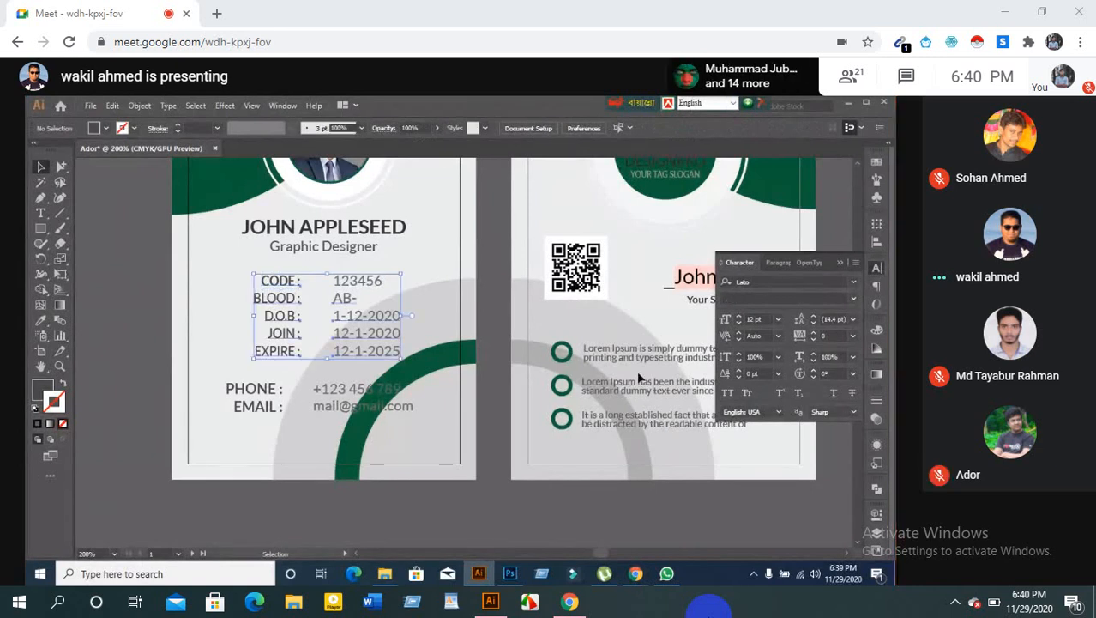
click(875, 269)
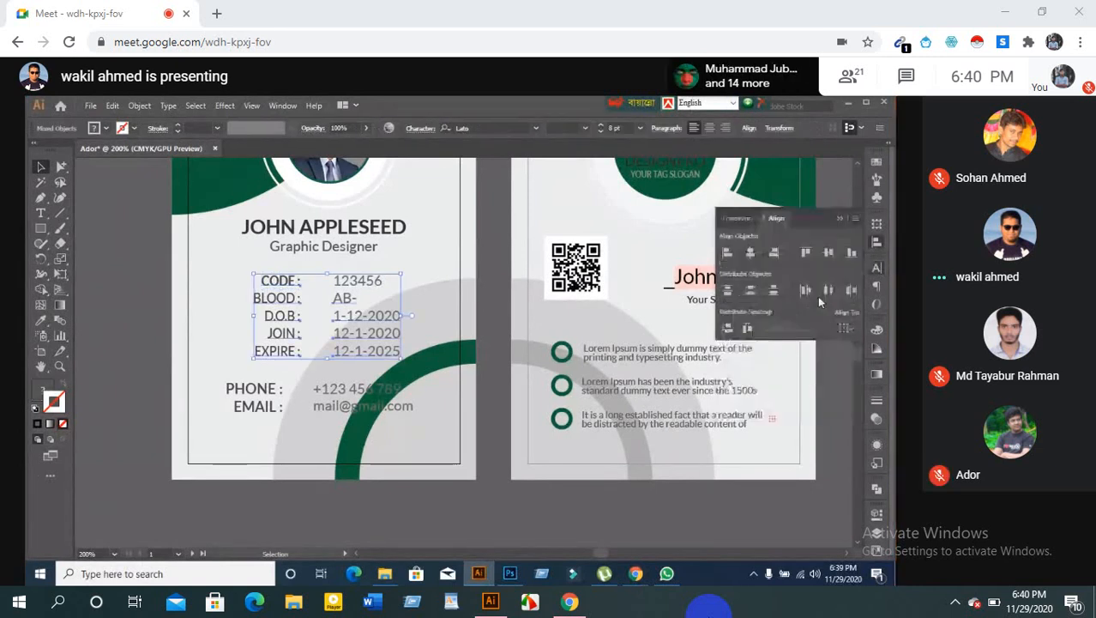
click(777, 253)
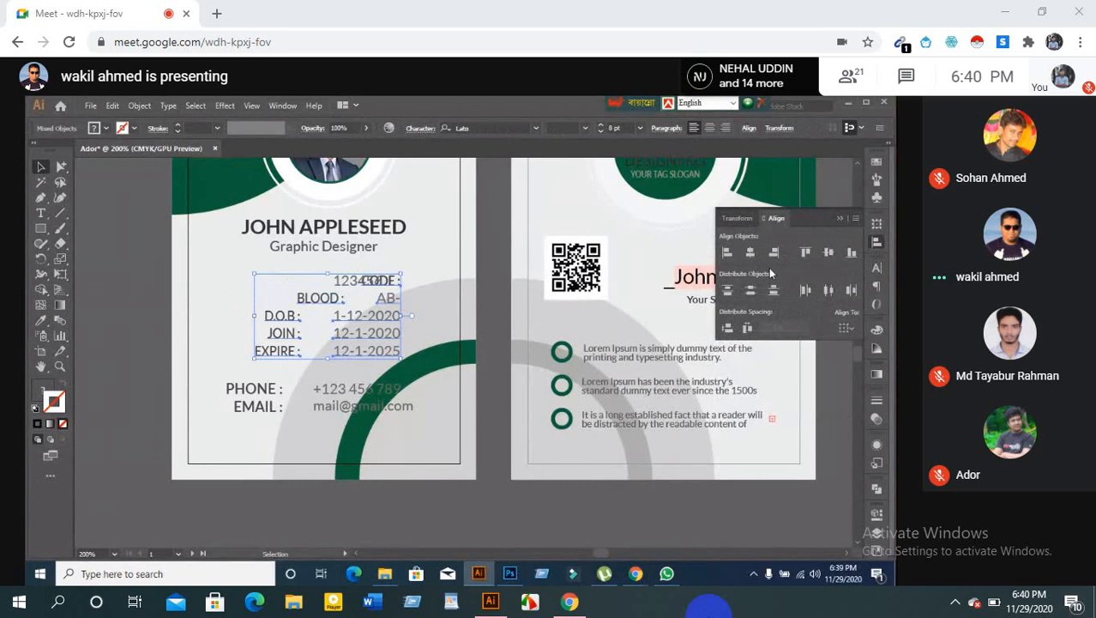
key(ctrl+z)
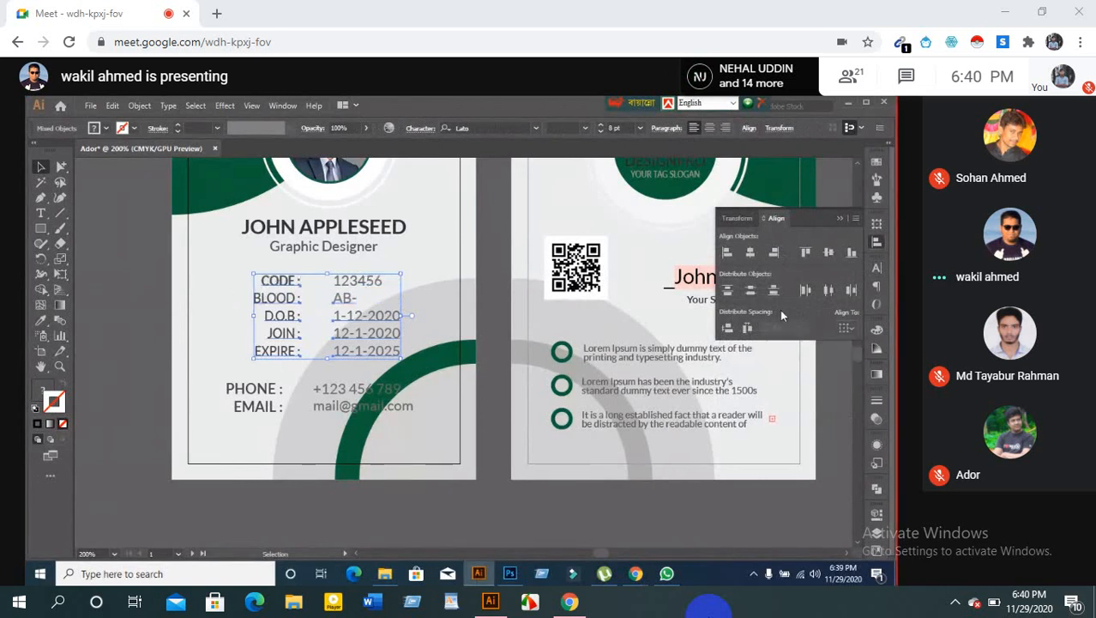
click(122, 337)
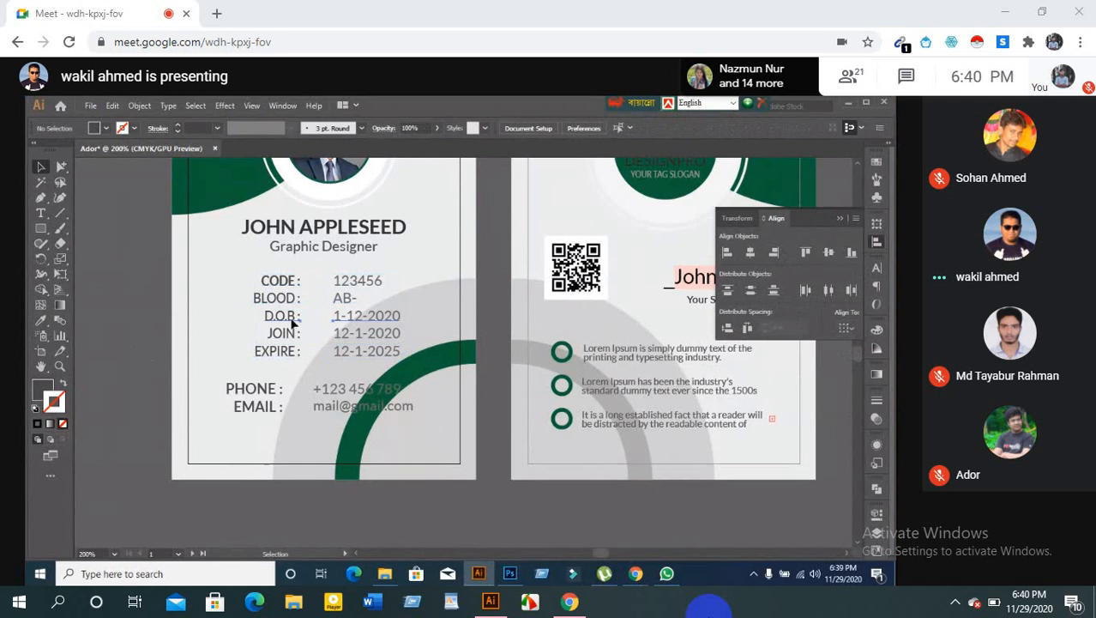
Ungroup the D.O.B, JOIN and EXPIRE rows so each label is separate from its value
right_click(292, 320)
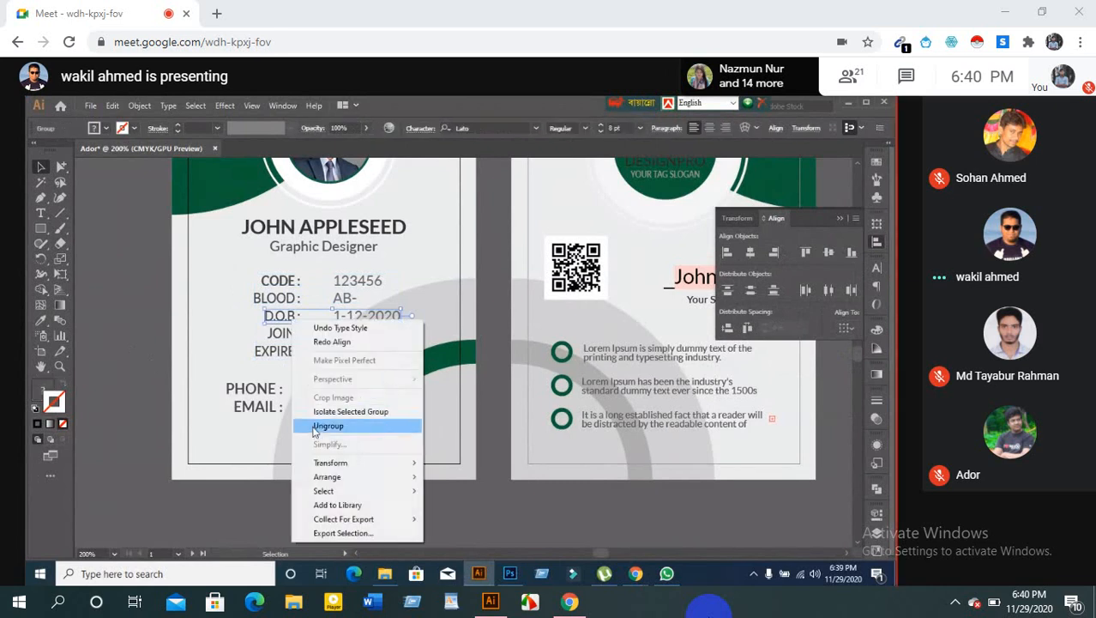
click(325, 426)
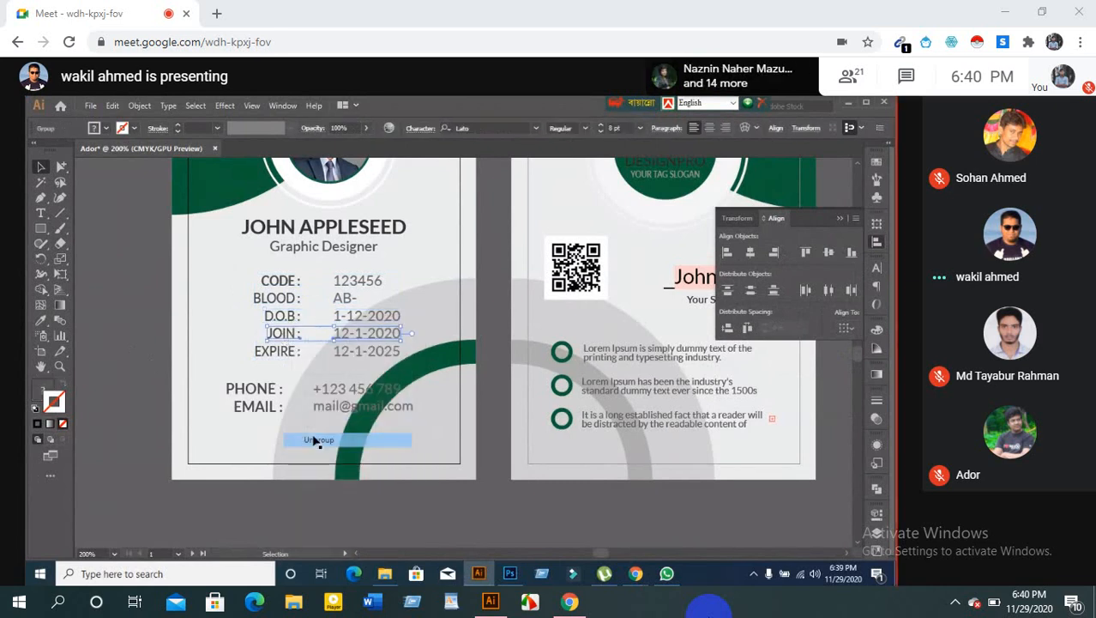
right_click(288, 354)
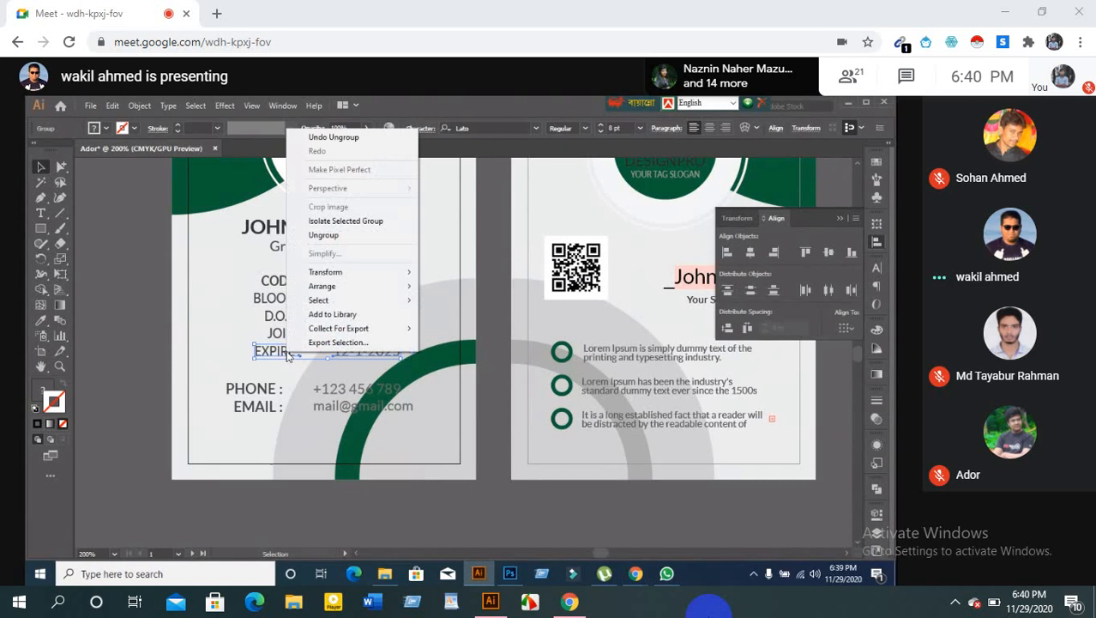
click(323, 235)
click(315, 392)
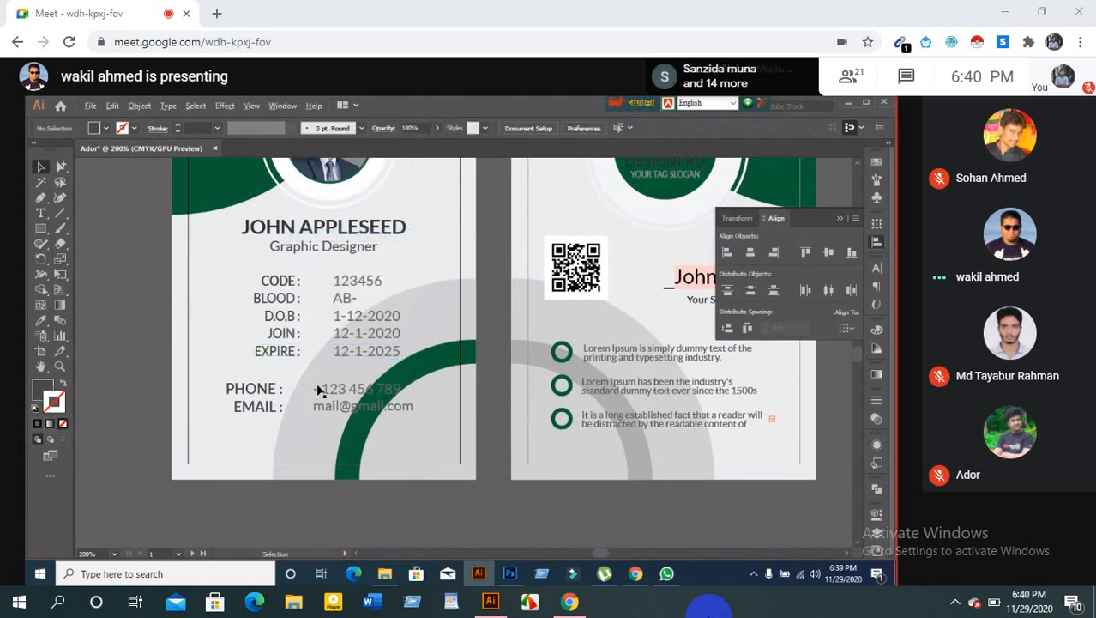
Ungroup the BLOOD label from its value on the card's front and deselect the row
scroll(317, 390, up, 2)
scroll(317, 390, down, 1)
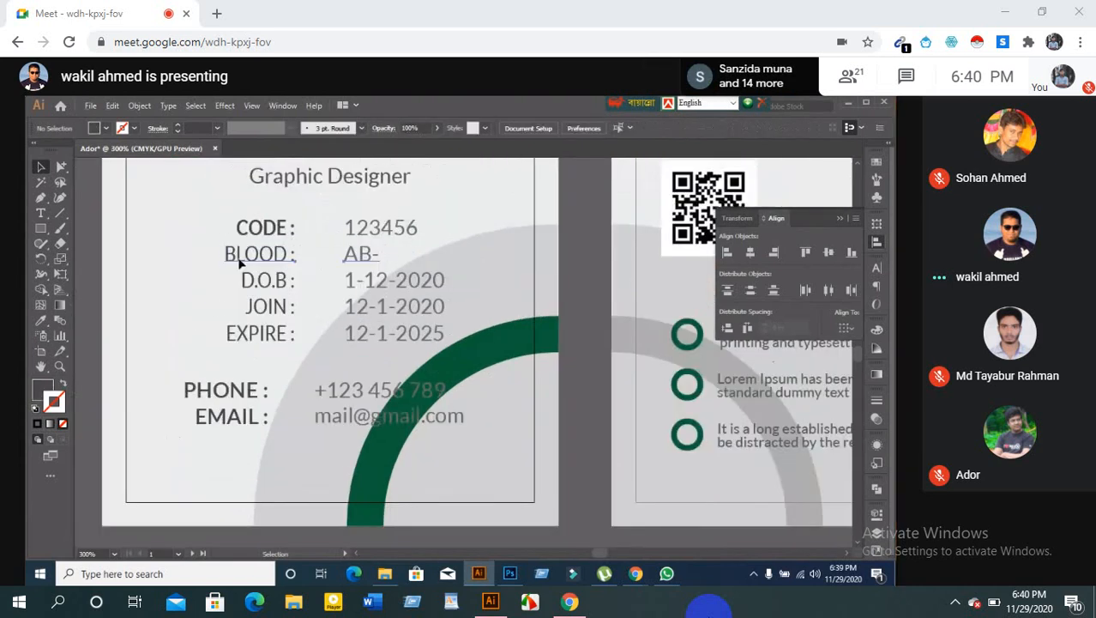
click(230, 262)
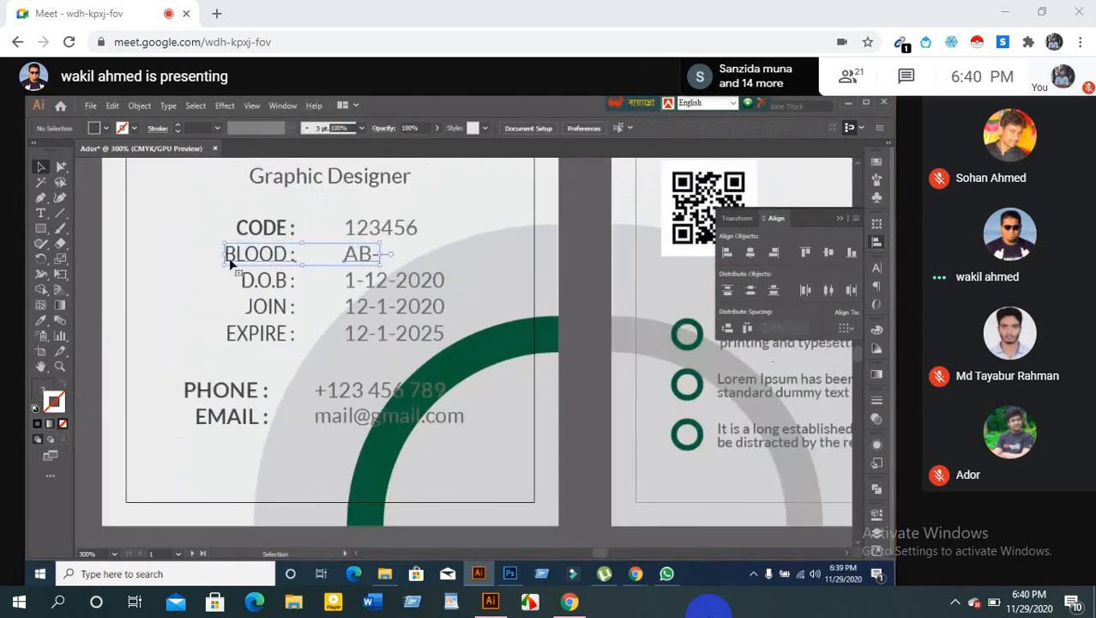
right_click(232, 261)
click(267, 366)
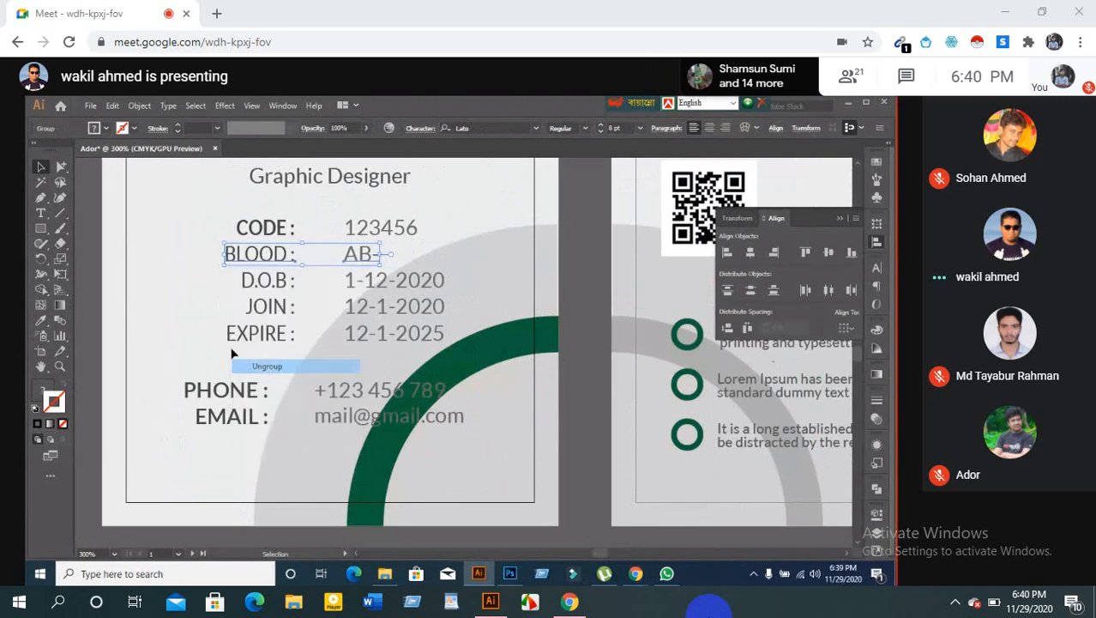
click(215, 294)
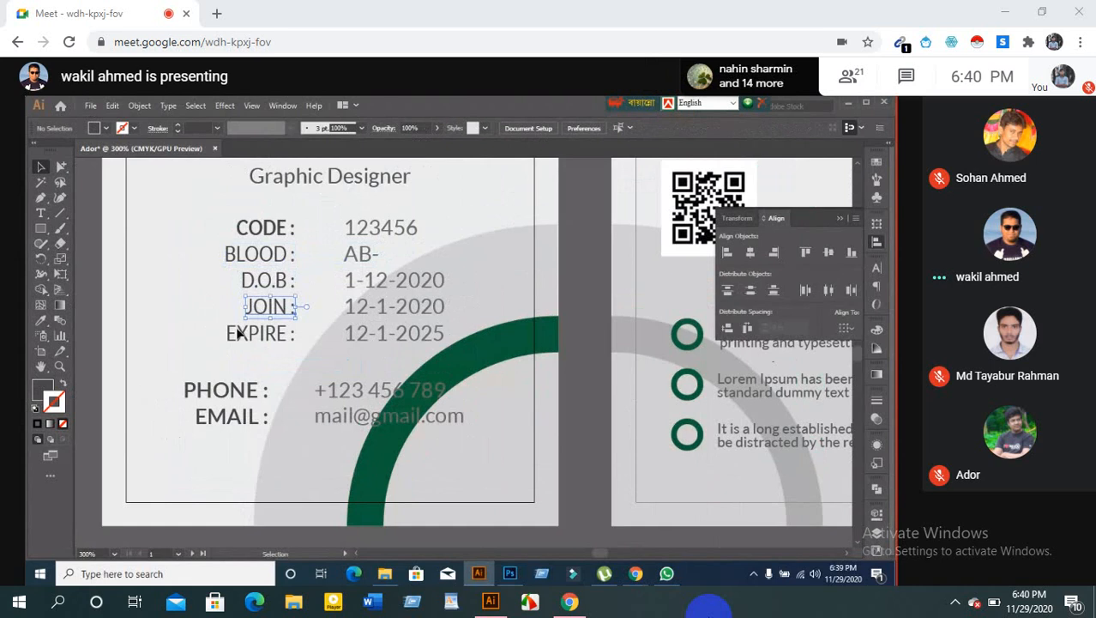
Select the label column, the value column and the CODE row in turn to review their alignment, and clear the selection
click(238, 334)
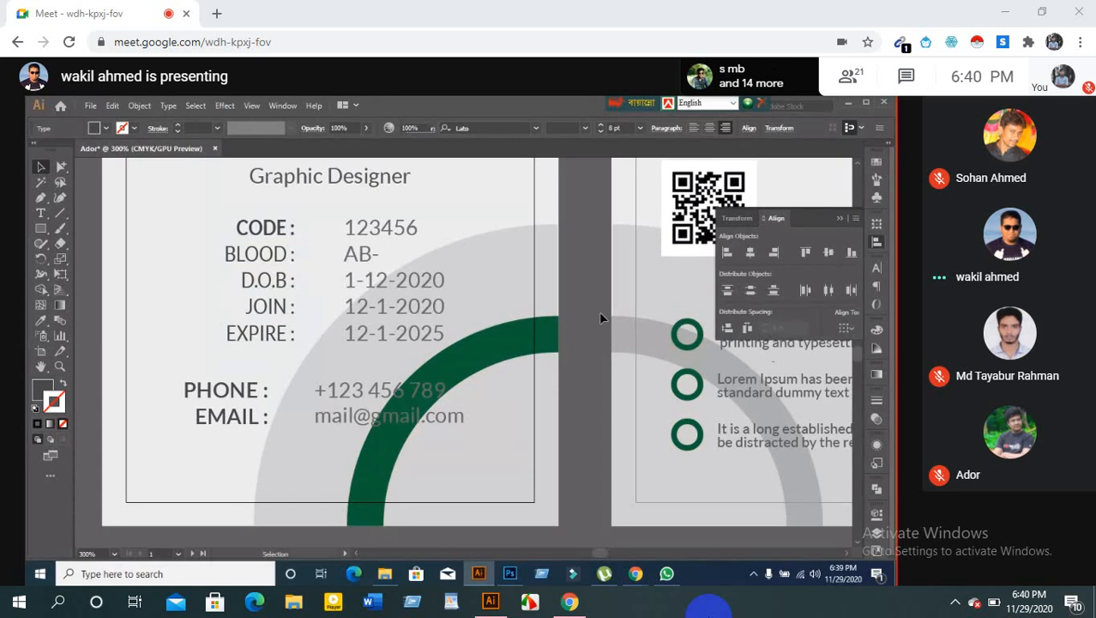
click(395, 306)
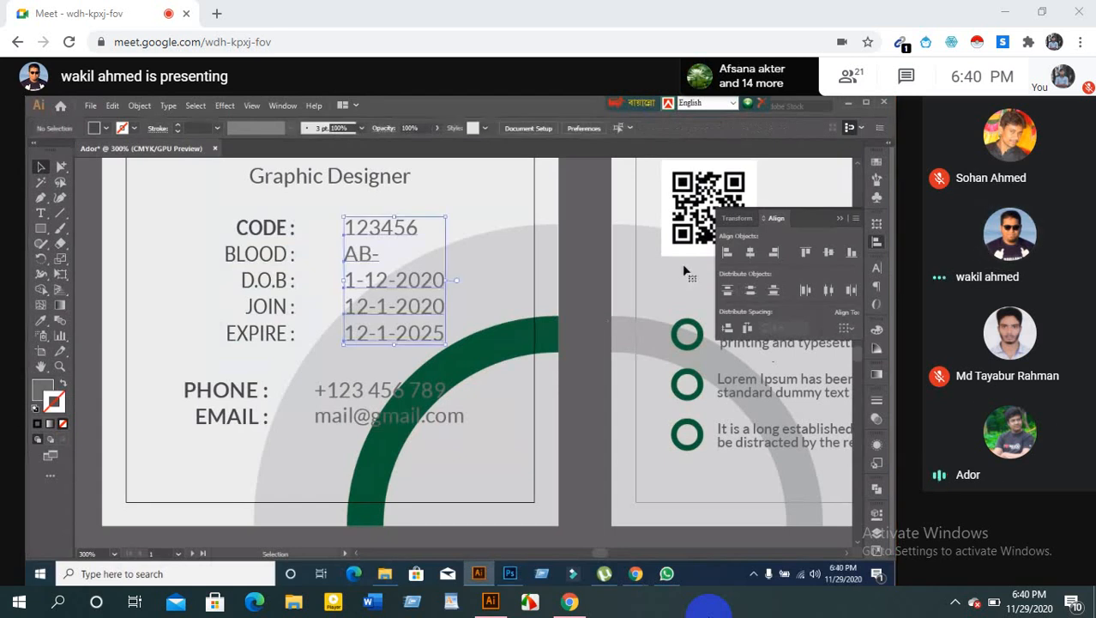
click(266, 227)
shift+click(378, 227)
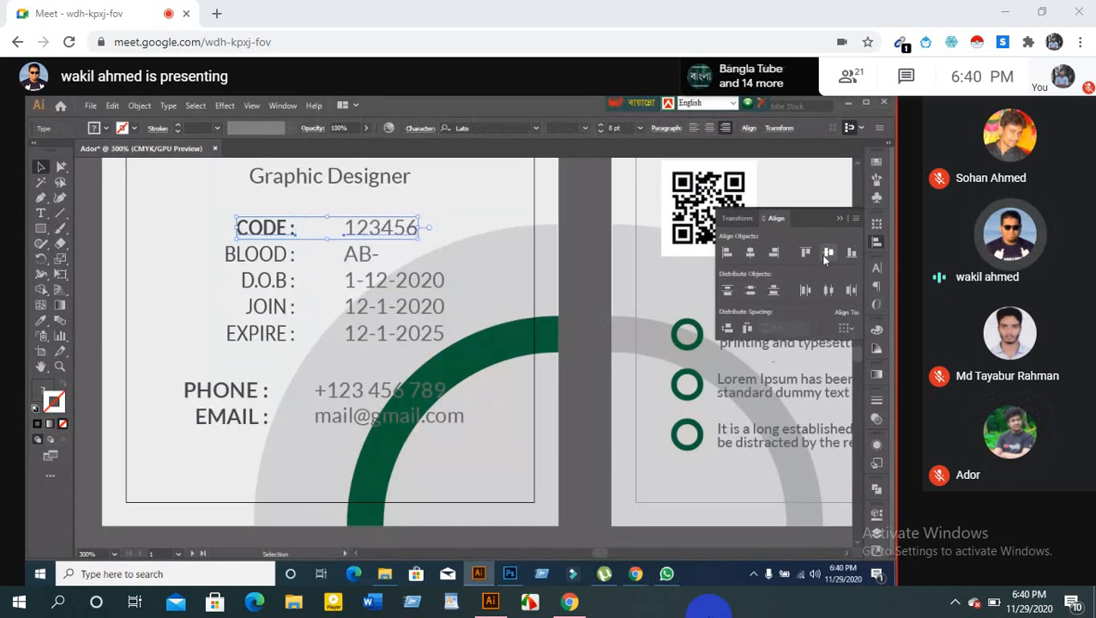
click(220, 244)
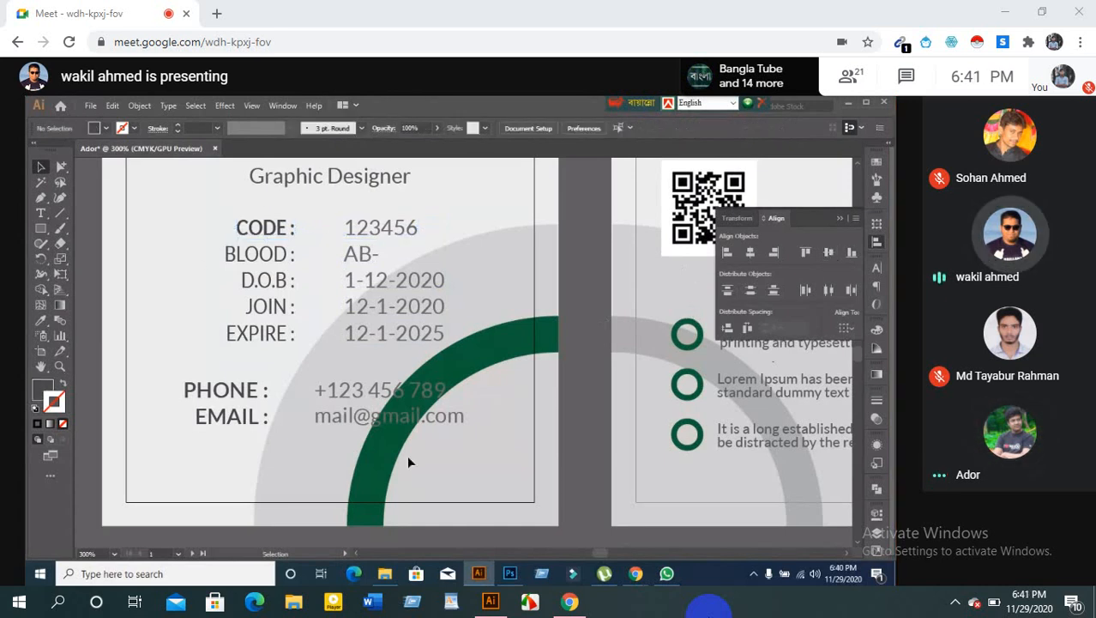
scroll(406, 455, down, 1)
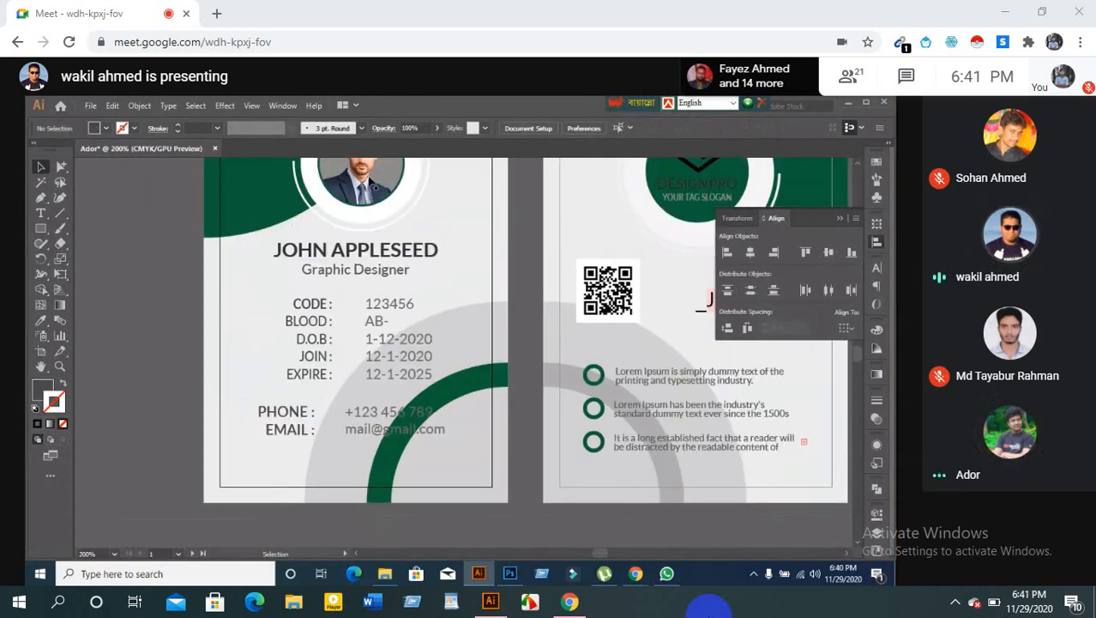
Group the portrait photo with its surrounding white circle and arcs on the card's front
scroll(376, 222, up, 1)
click(378, 247)
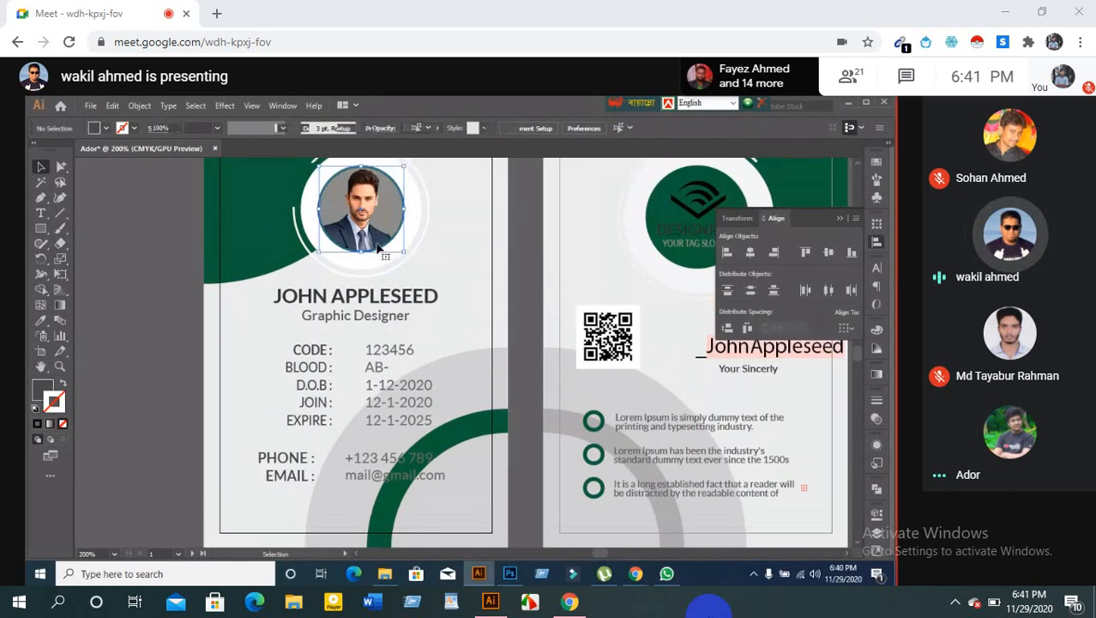
click(457, 260)
scroll(459, 261, up, 1)
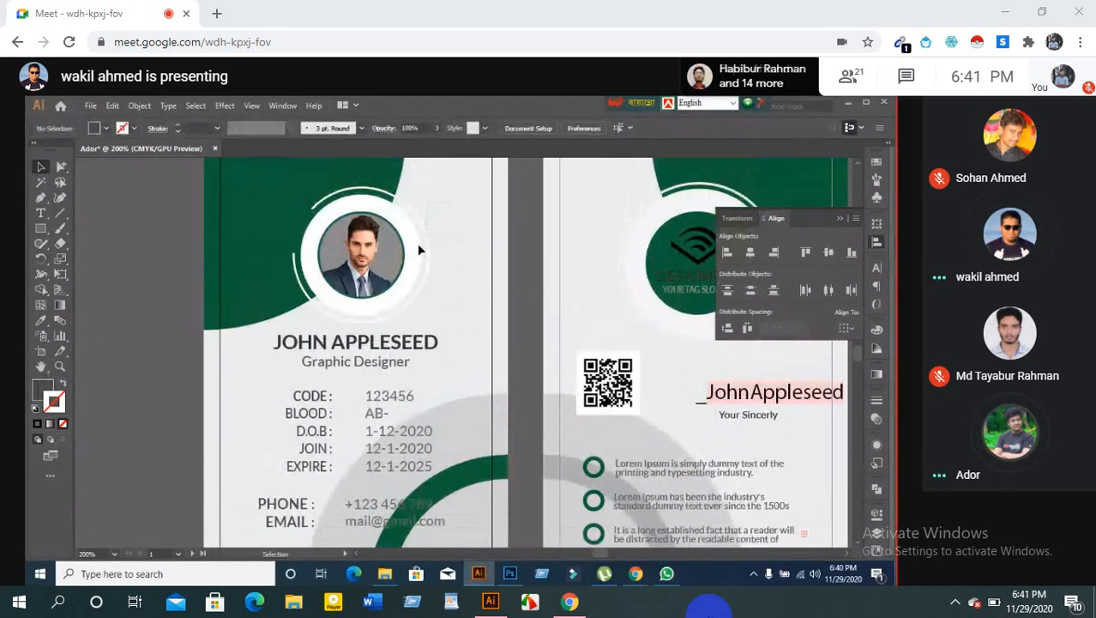
drag(456, 203, 432, 286)
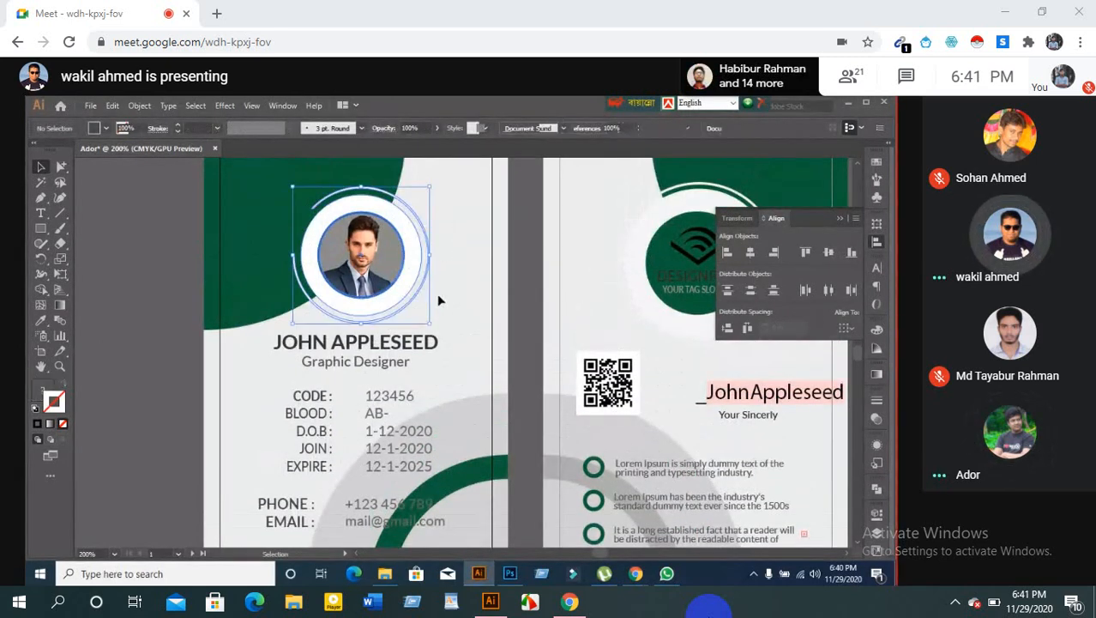
key(ctrl+g)
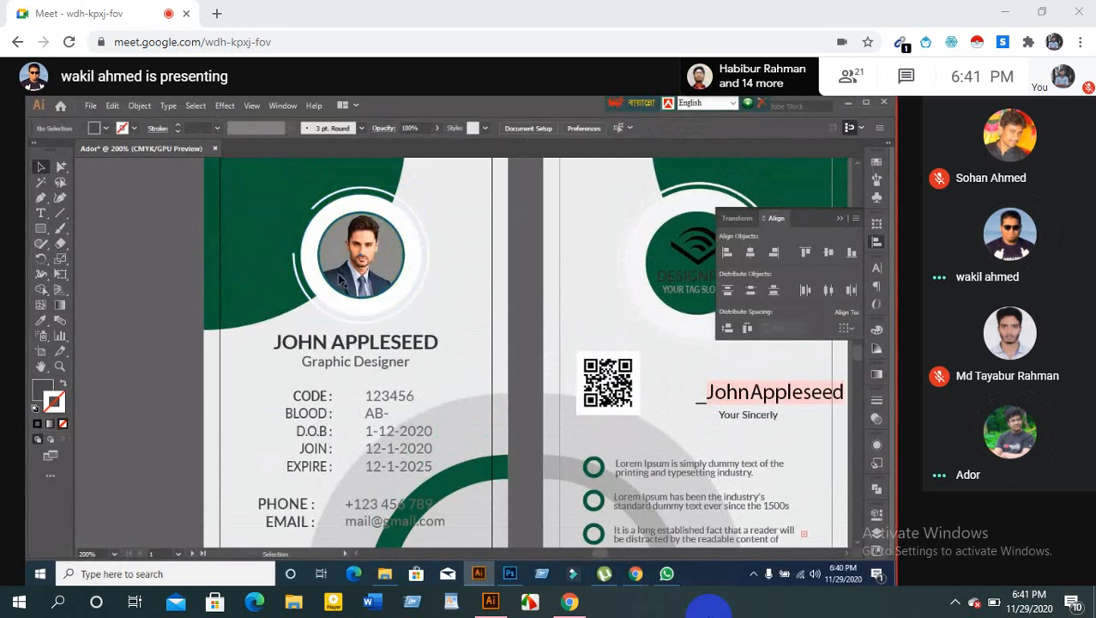
Centre the grouped portrait horizontally on the artboard, undoing the alignment to check the Align To options and redoing it
click(846, 329)
click(814, 375)
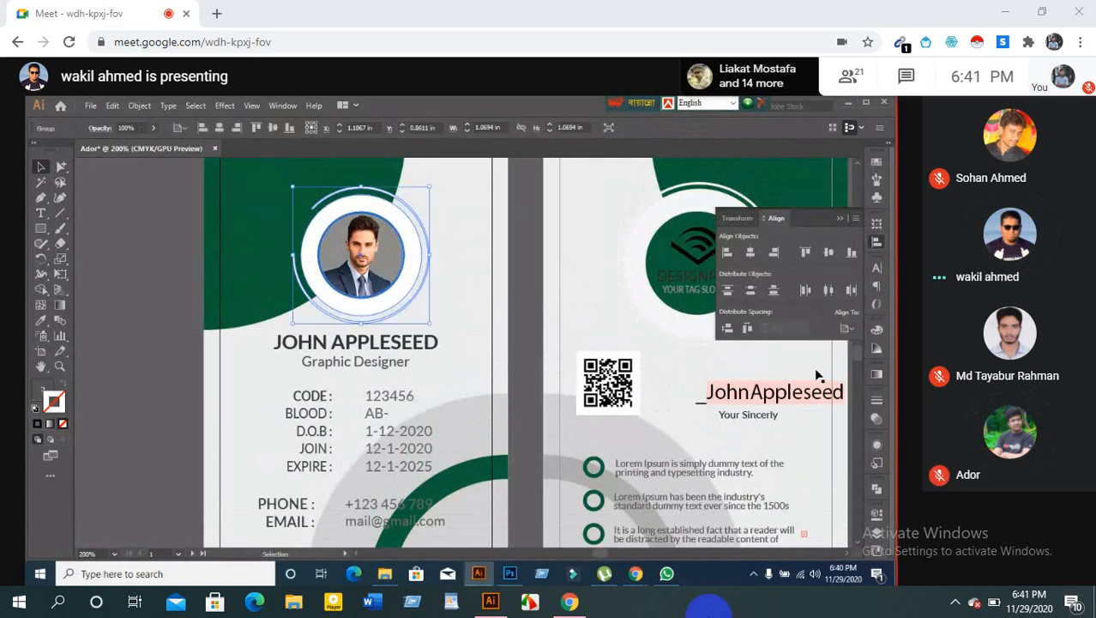
click(750, 252)
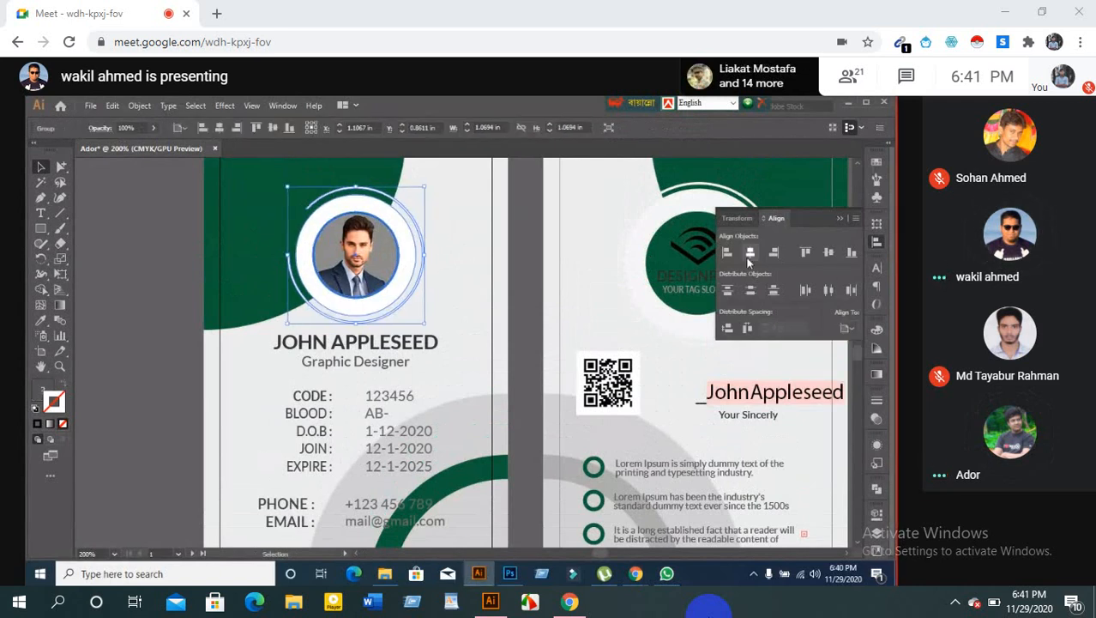
key(ctrl+z)
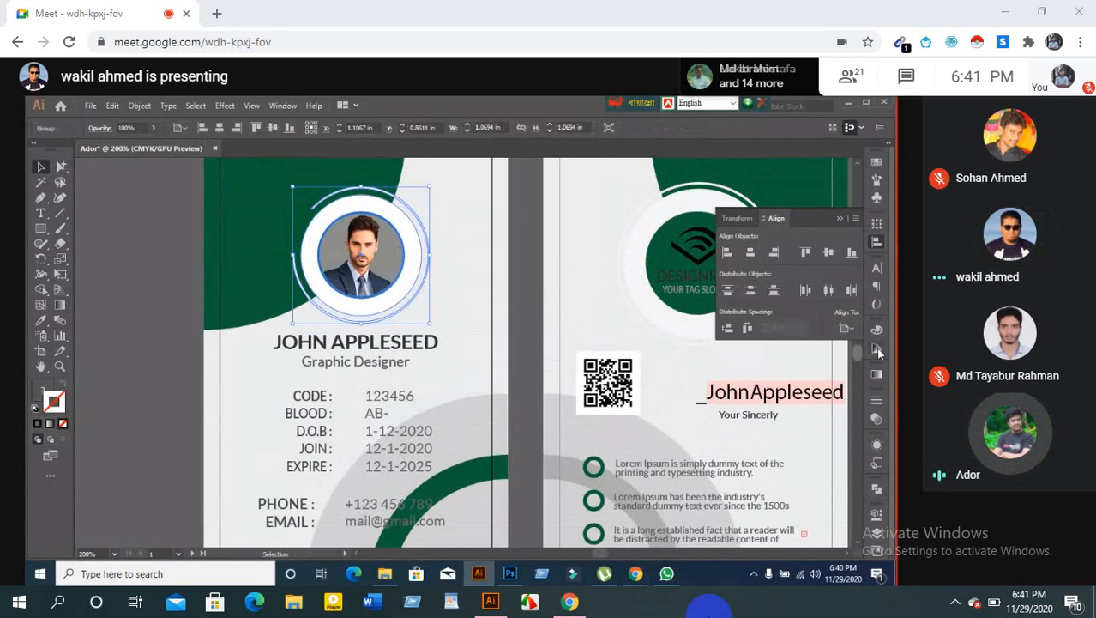
click(849, 330)
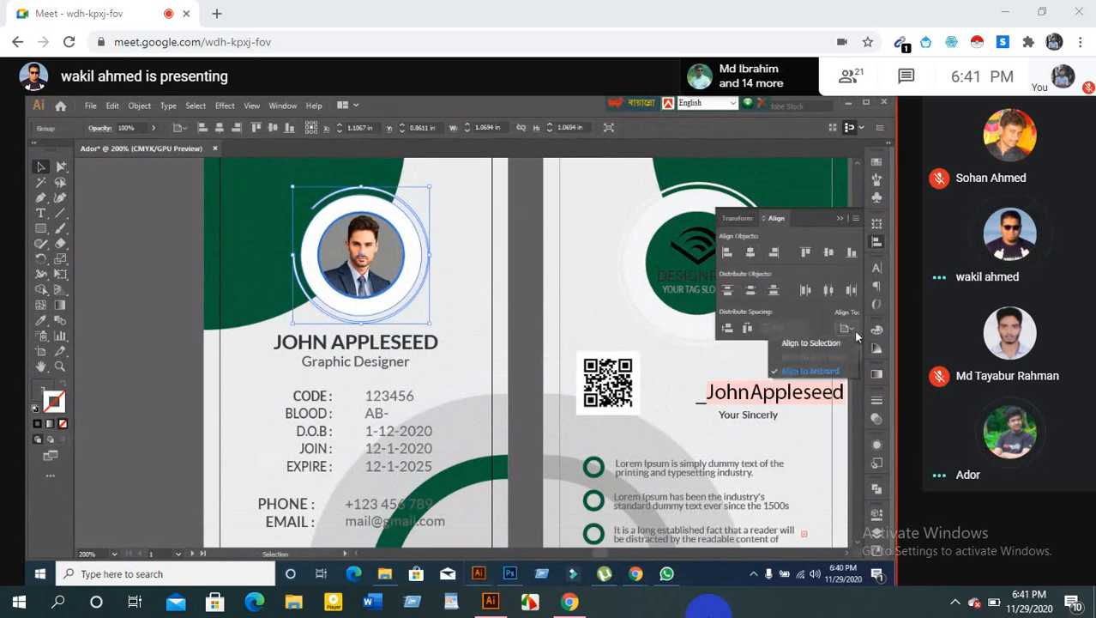
key(ctrl+shift+z)
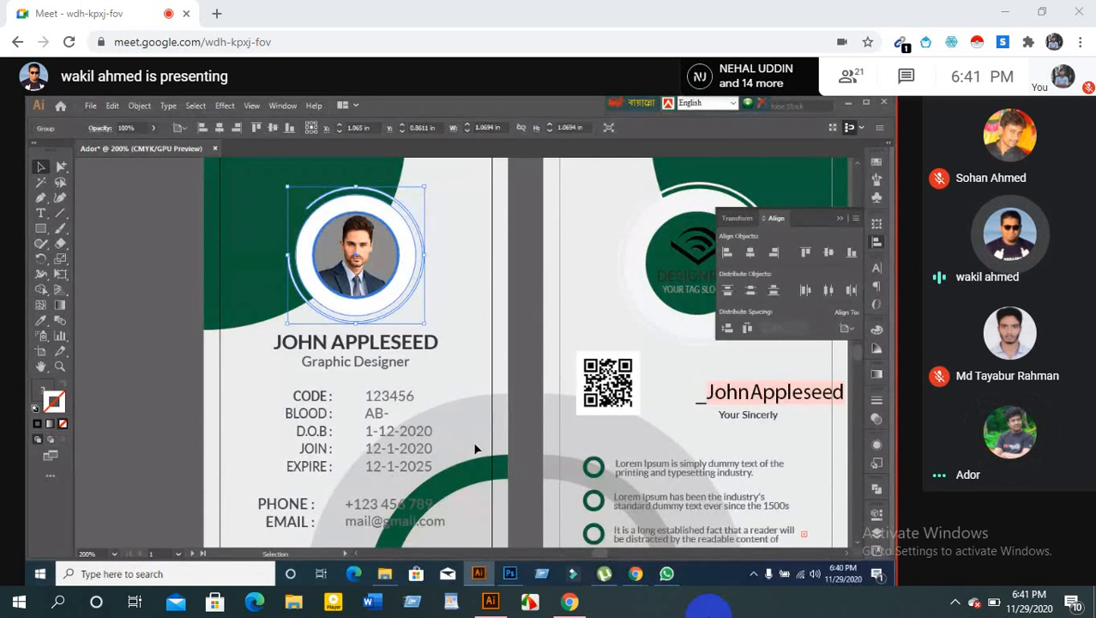
Delete the oversized signature text above the signature line on the card's back
key(space)
scroll(502, 405, down, 1)
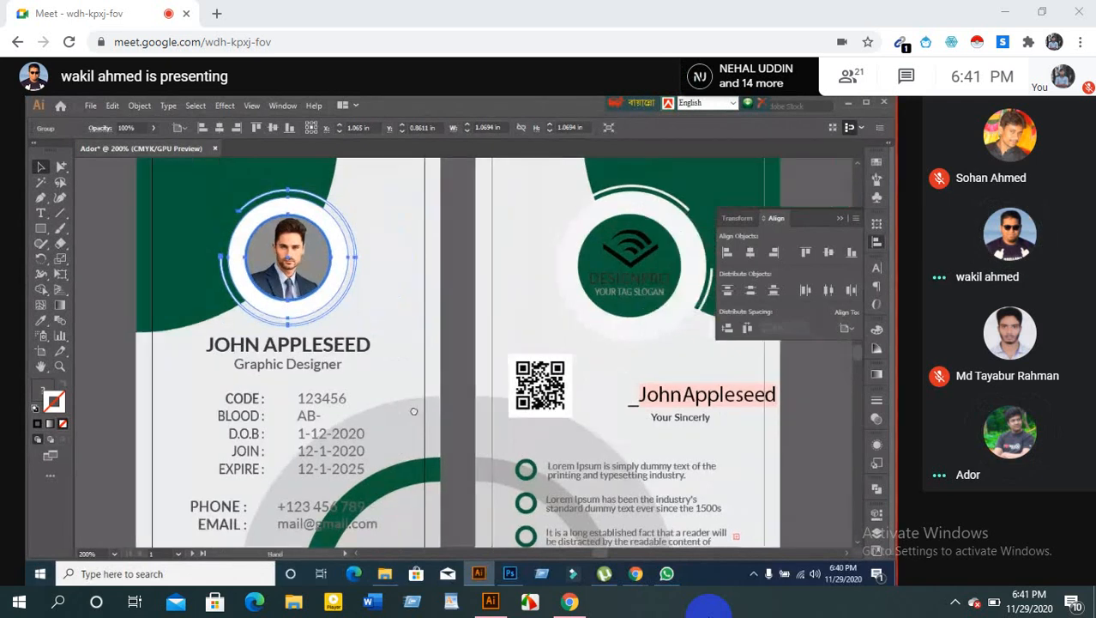
scroll(392, 400, down, 1)
scroll(468, 393, right, 2)
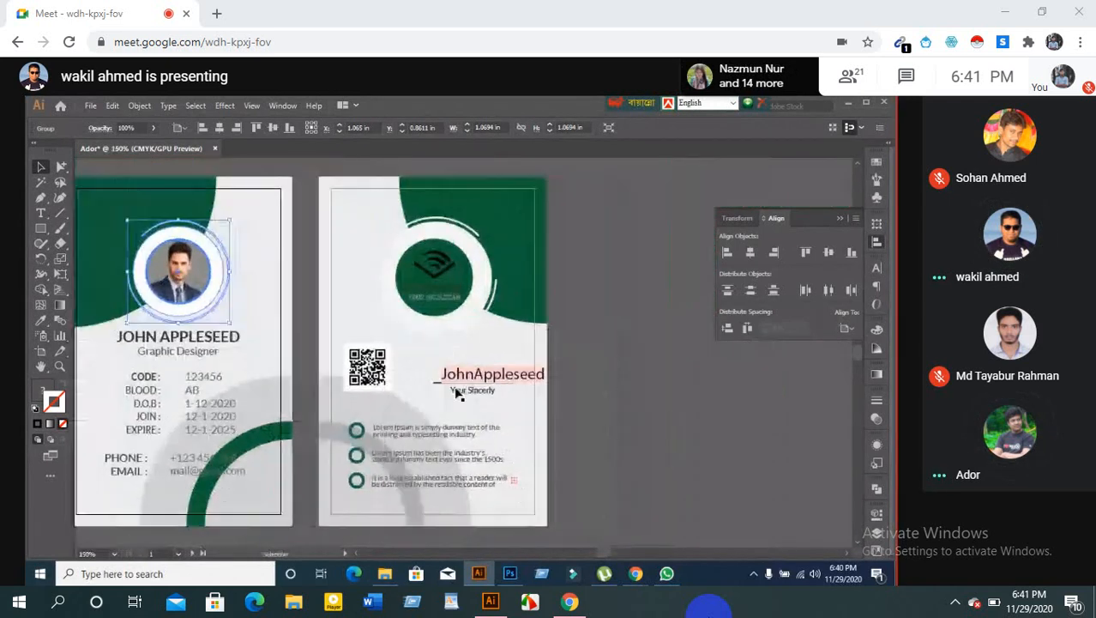
scroll(457, 393, up, 1)
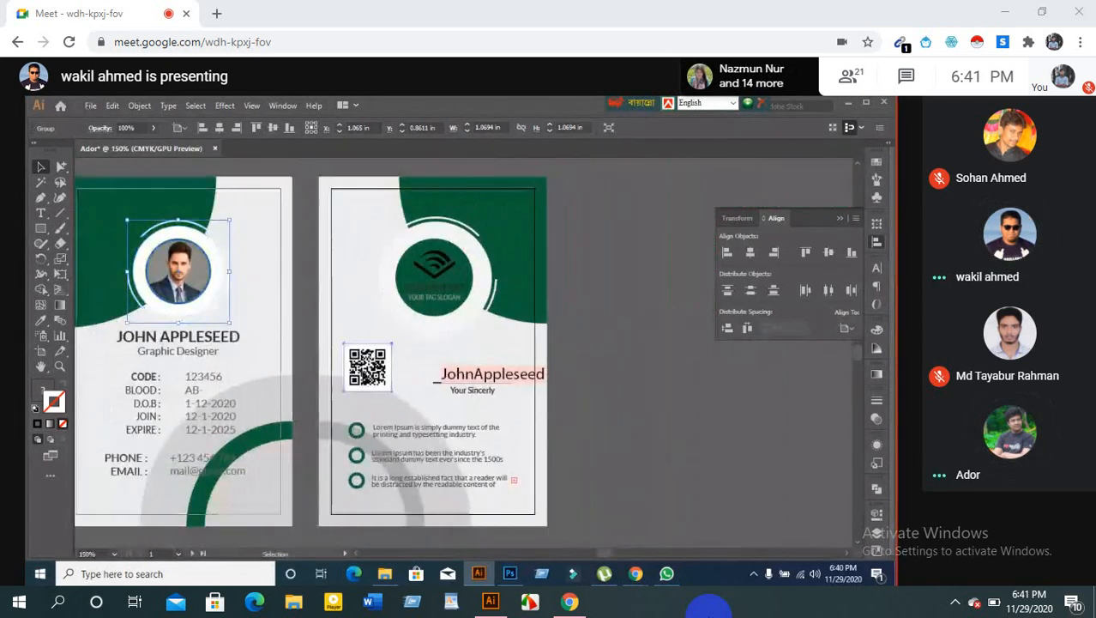
click(570, 411)
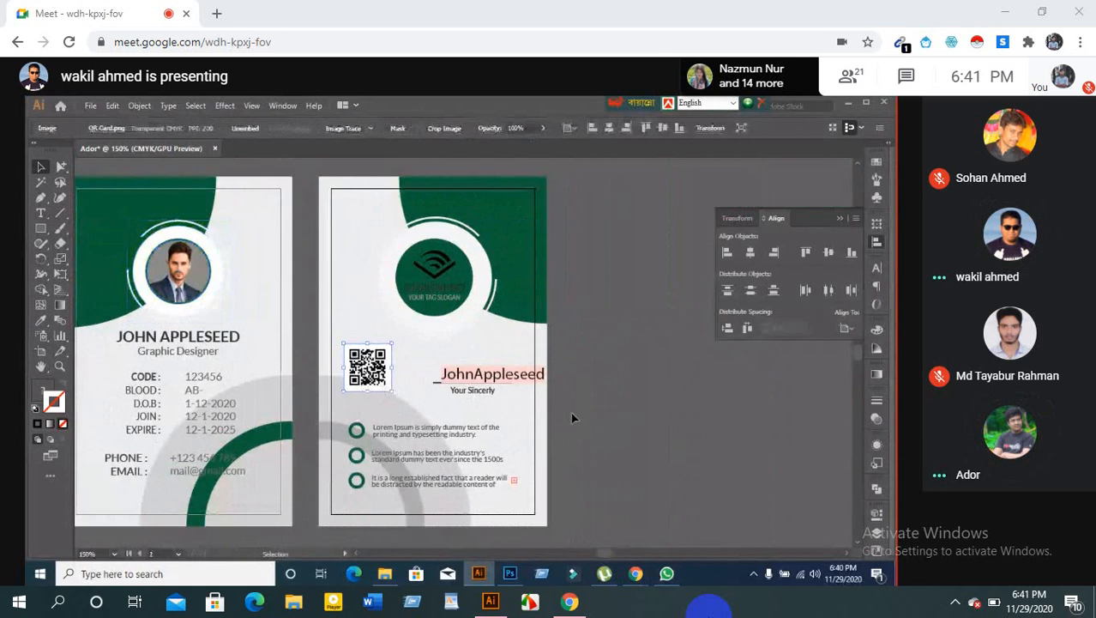
click(473, 383)
key(Delete)
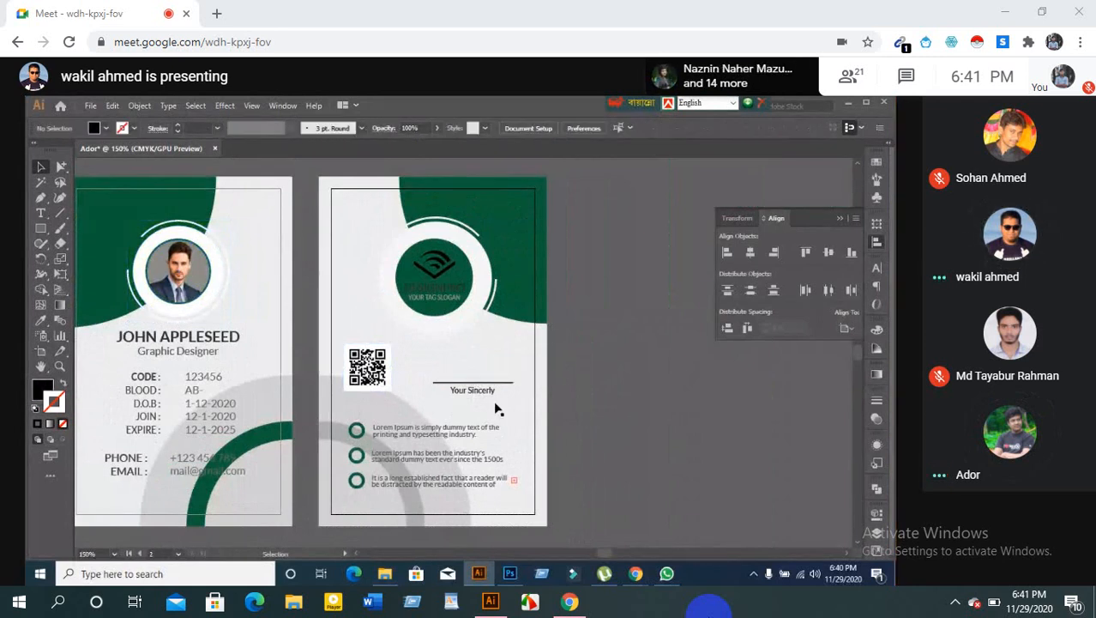
Set the stroke colour of the signature line on the card's back to 191919 and deselect it
scroll(498, 410, up, 1)
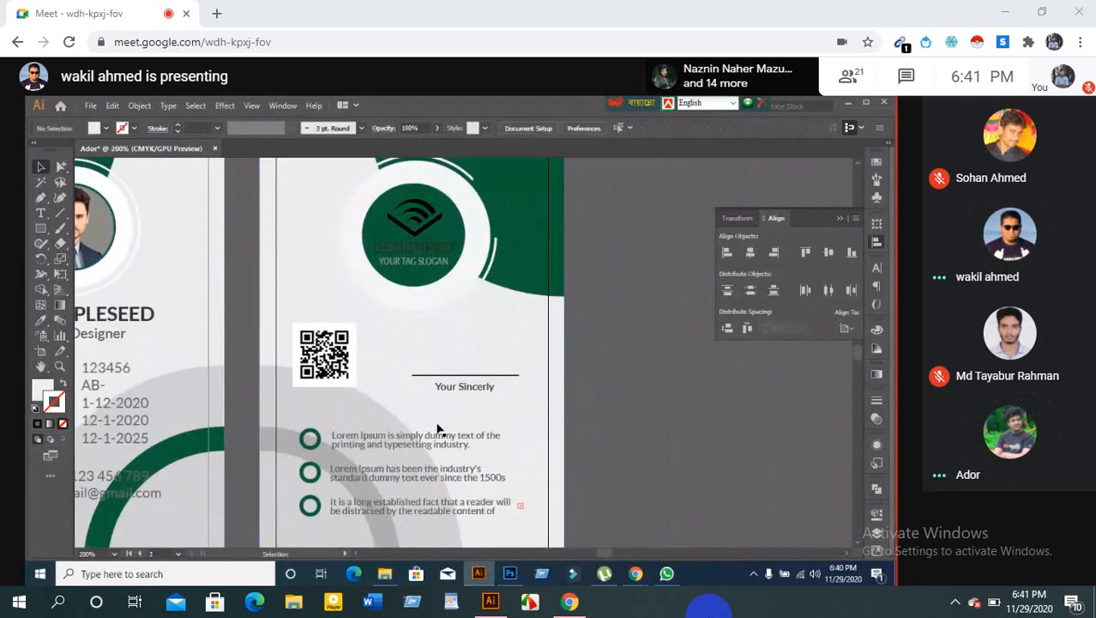
ctrl+click(480, 342)
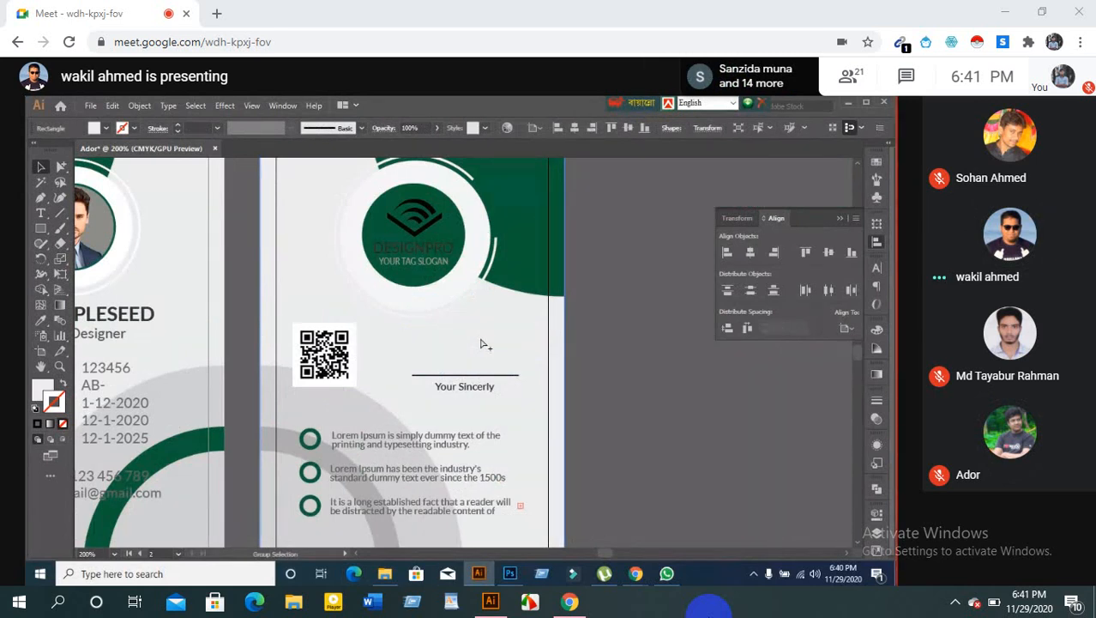
click(417, 374)
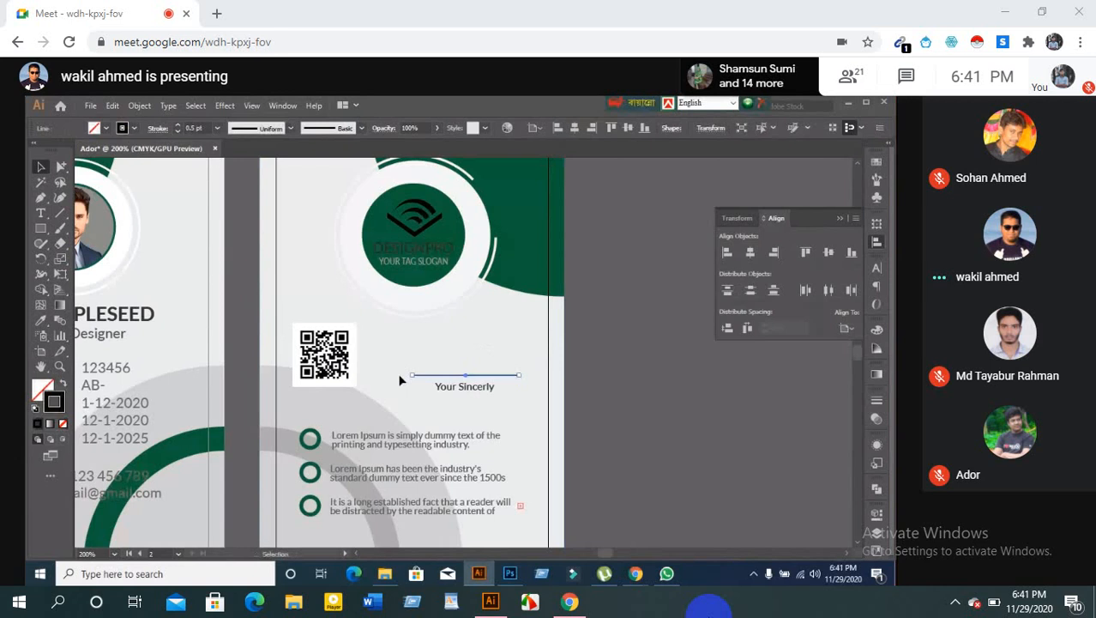
double_click(54, 401)
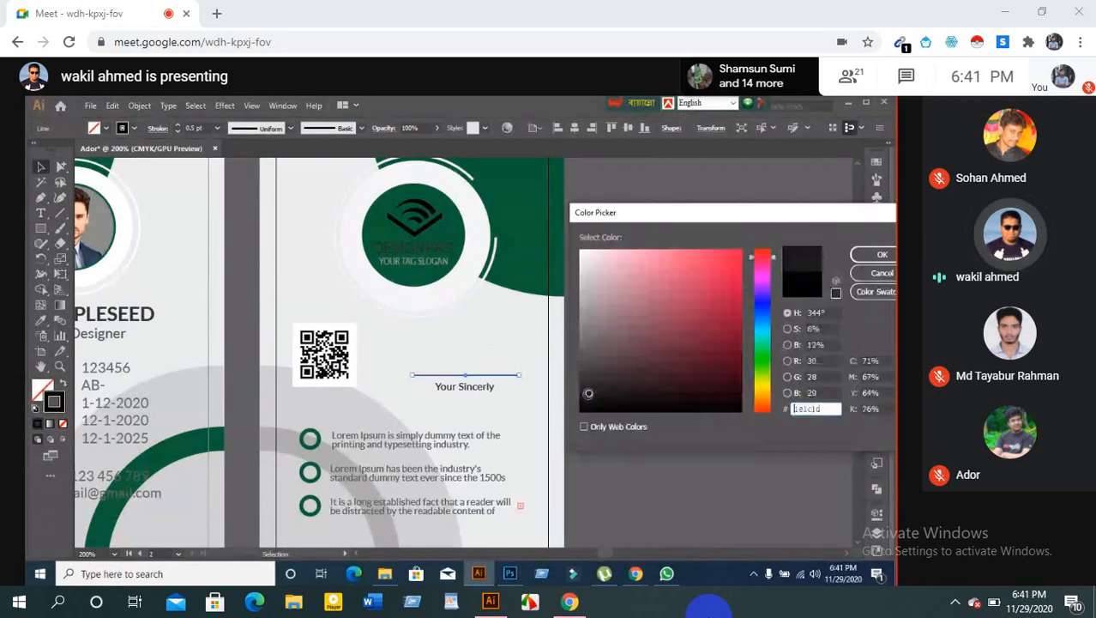
mouse_move(576, 392)
mouse_down()
mouse_move(565, 418)
mouse_move(568, 392)
mouse_up()
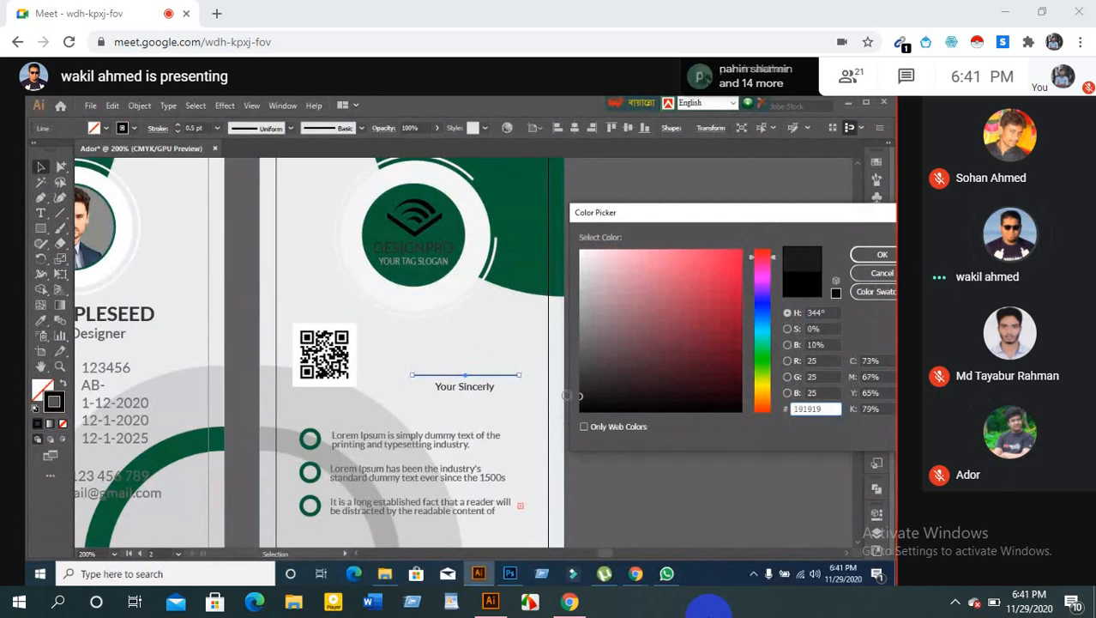
click(581, 396)
click(518, 452)
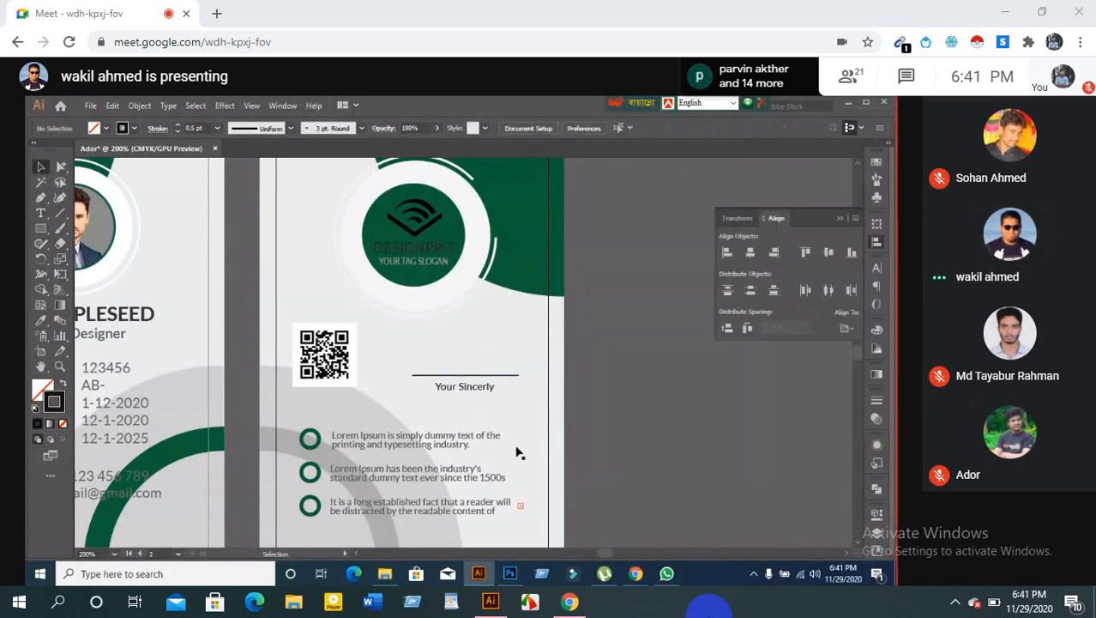
Align the "Your Sincerly" text and the signature line on their horizontal centres
scroll(445, 442, up, 2)
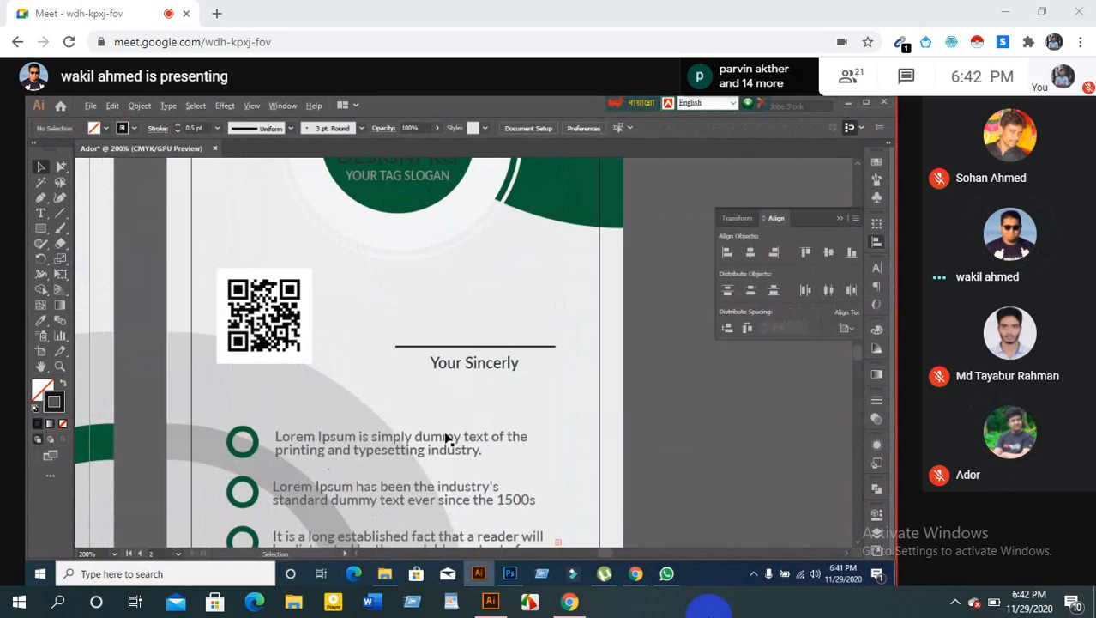
click(343, 283)
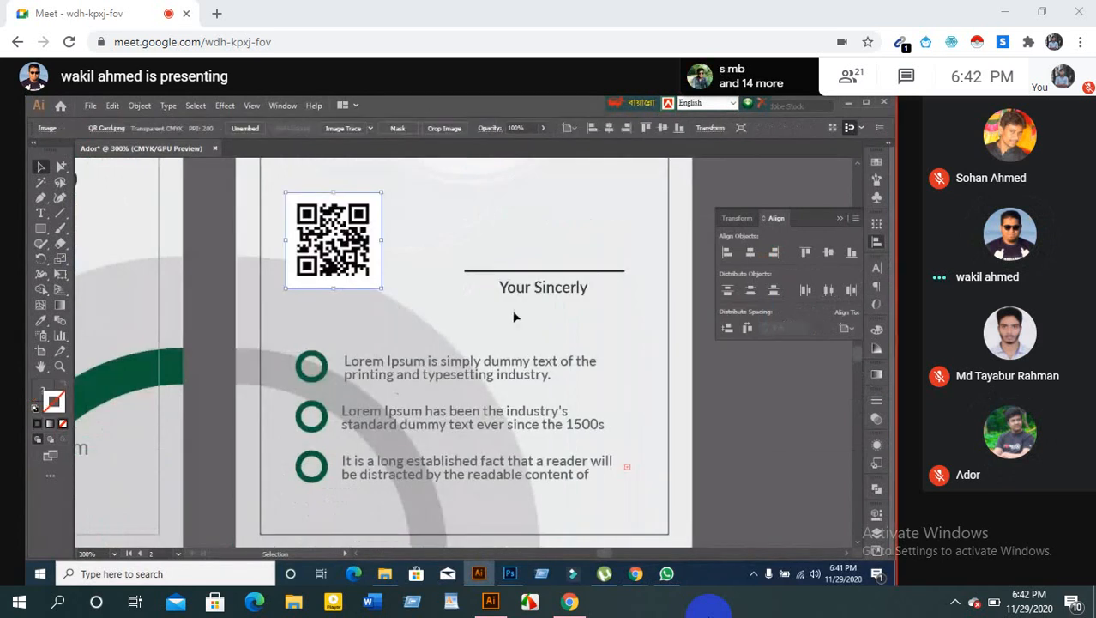
click(541, 290)
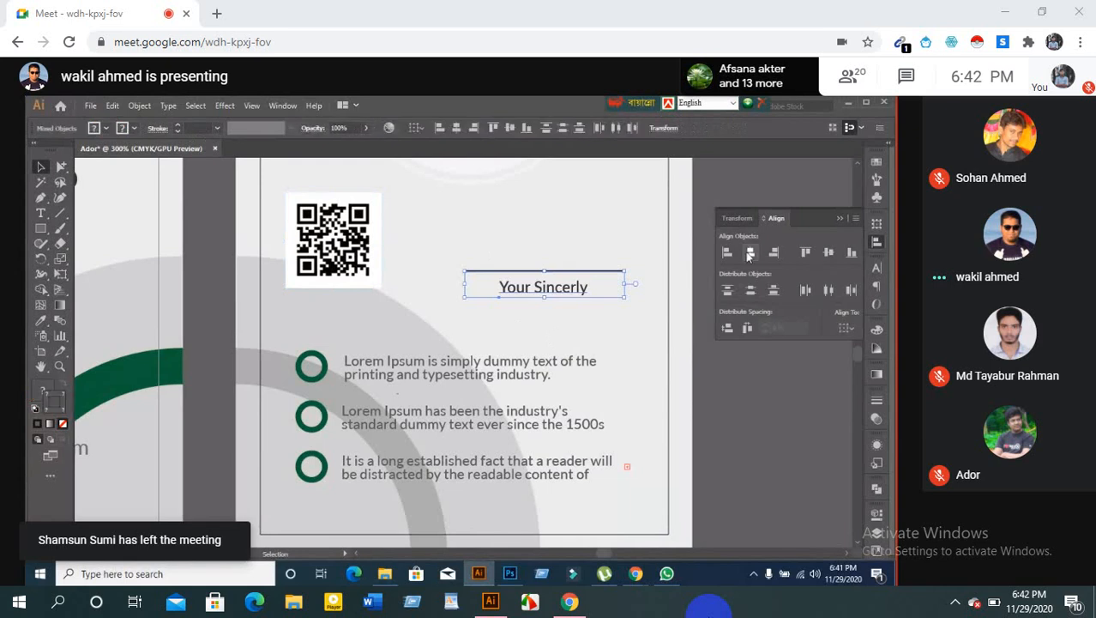
click(573, 343)
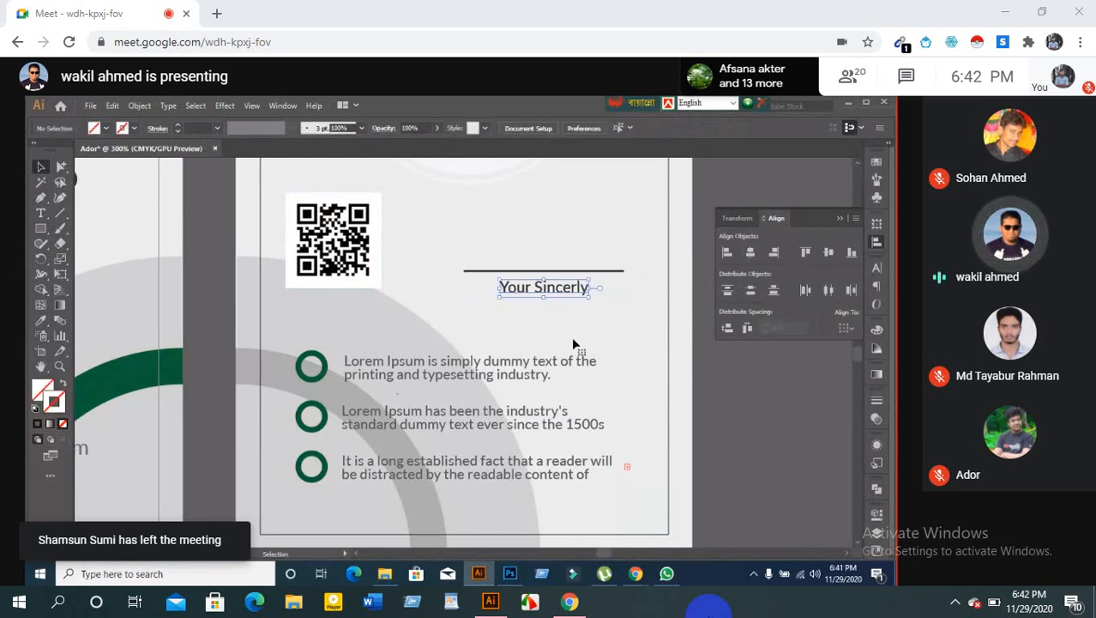
Nudge the "Your Sincerly" text up closer to the signature line and deselect it
key(Up)
key(Up)
key(Up)
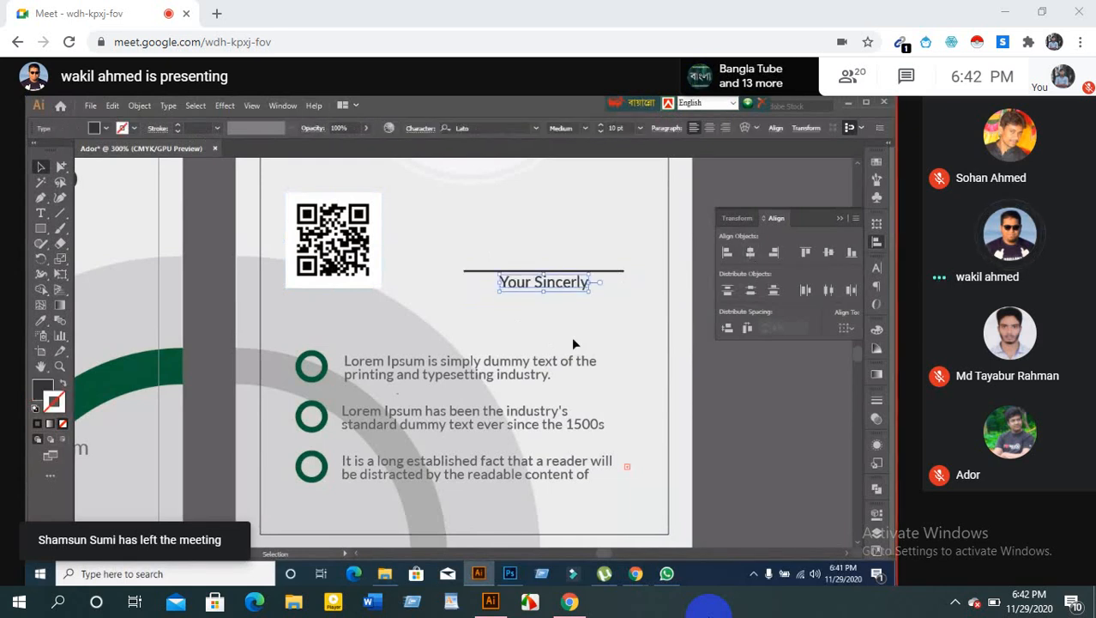
click(679, 400)
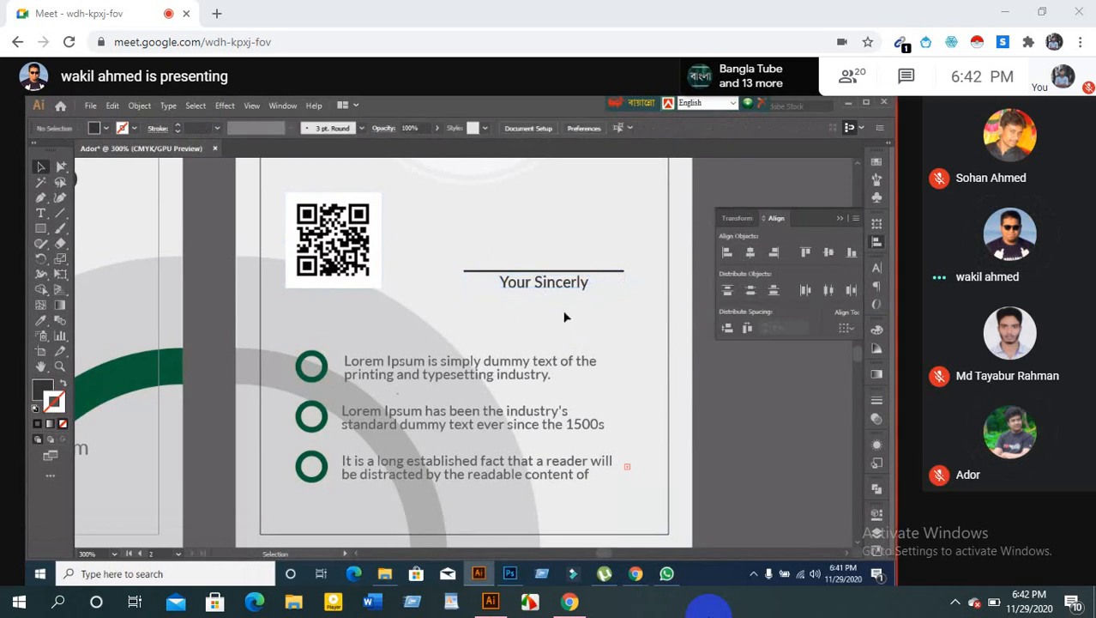
Check the keyboard increment in the preferences and nudge the "Your Sincerly" text down by one increment
click(563, 283)
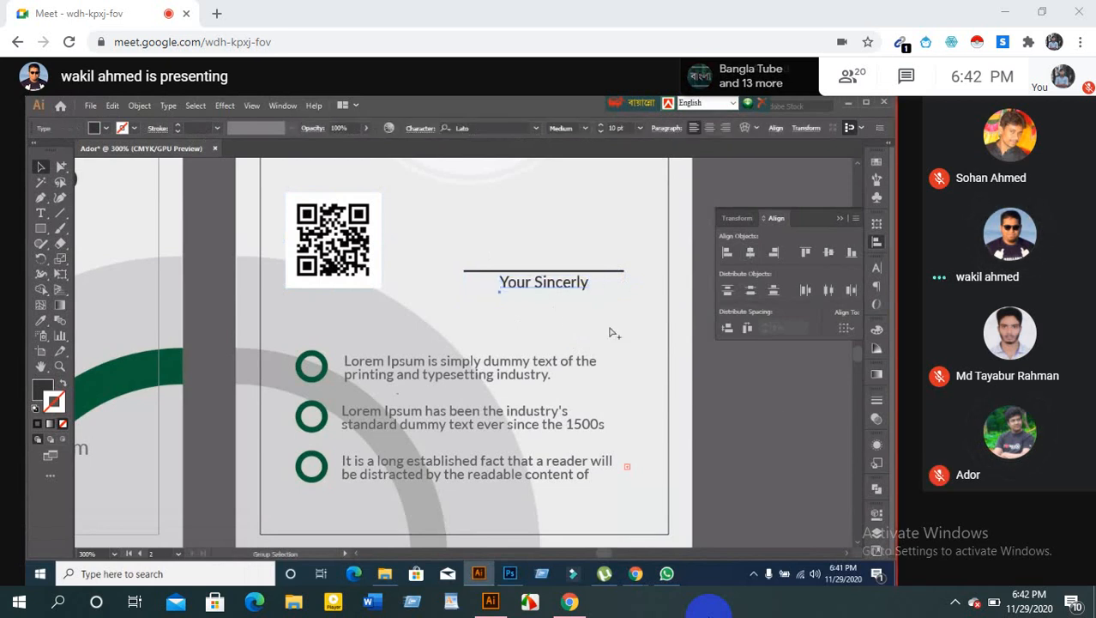
key(ctrl+k)
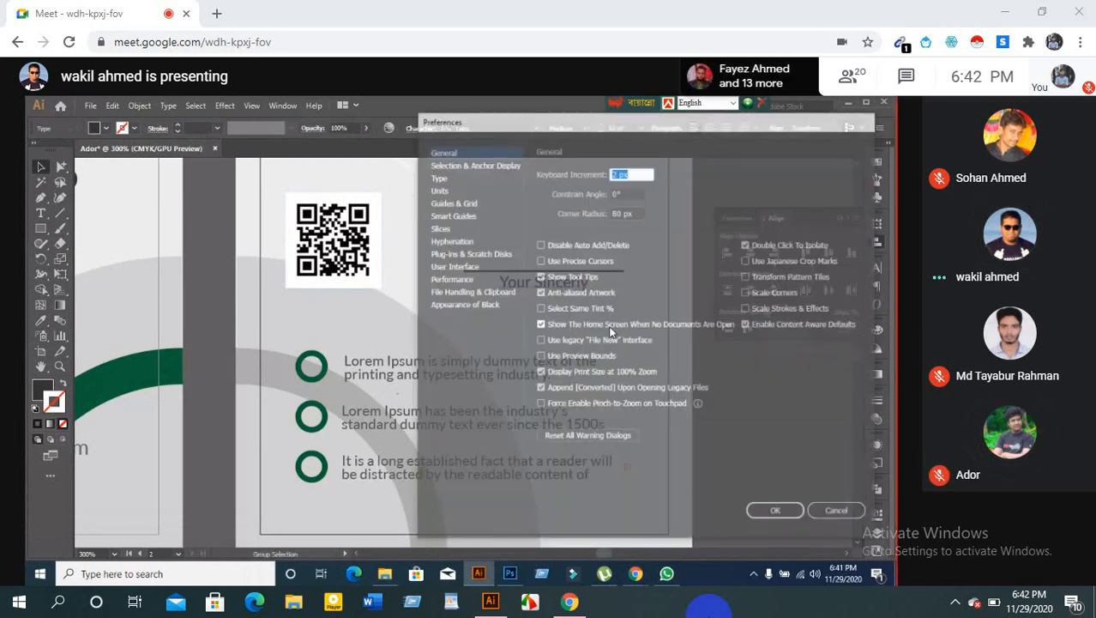
key(Return)
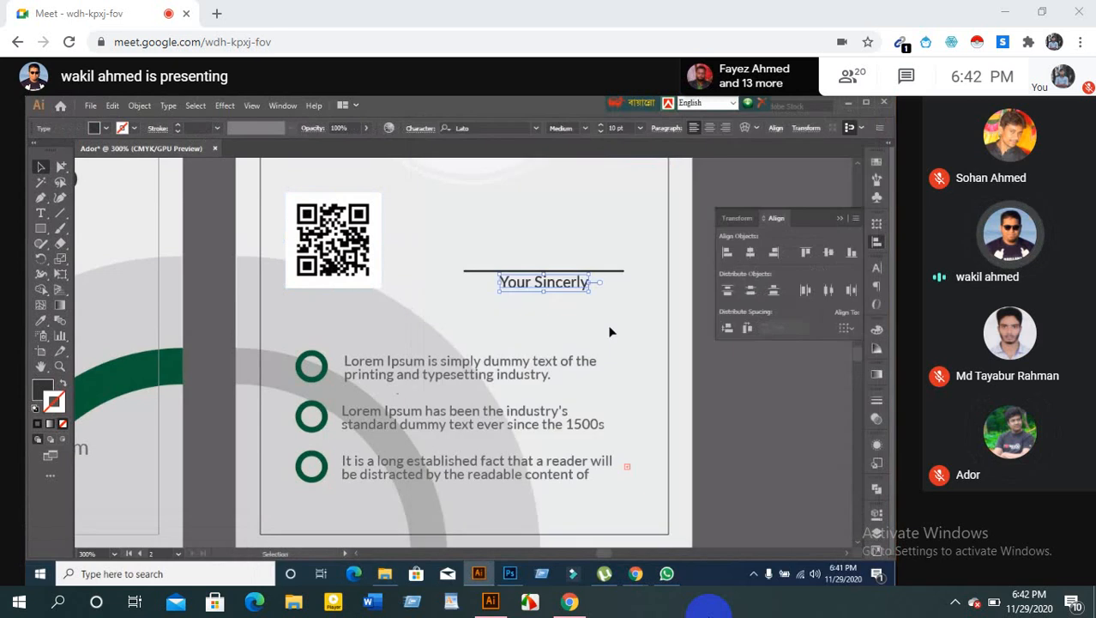
key(Down)
click(758, 410)
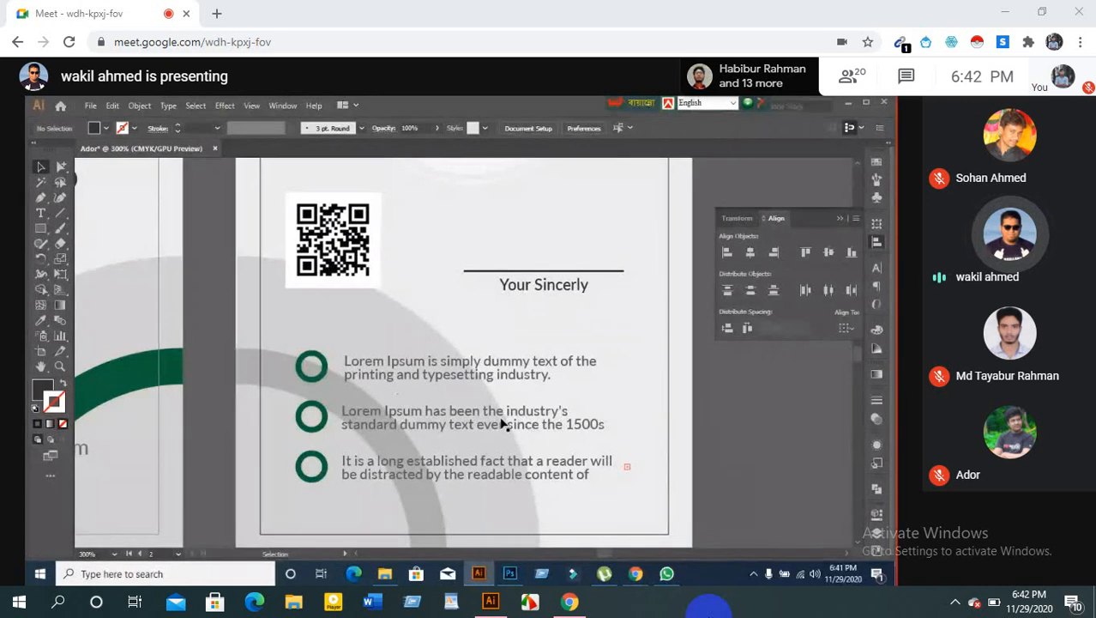
Align the left edges of the QR code and the first green bullet ring on the card's back, using the ring as the key object
click(351, 244)
click(350, 246)
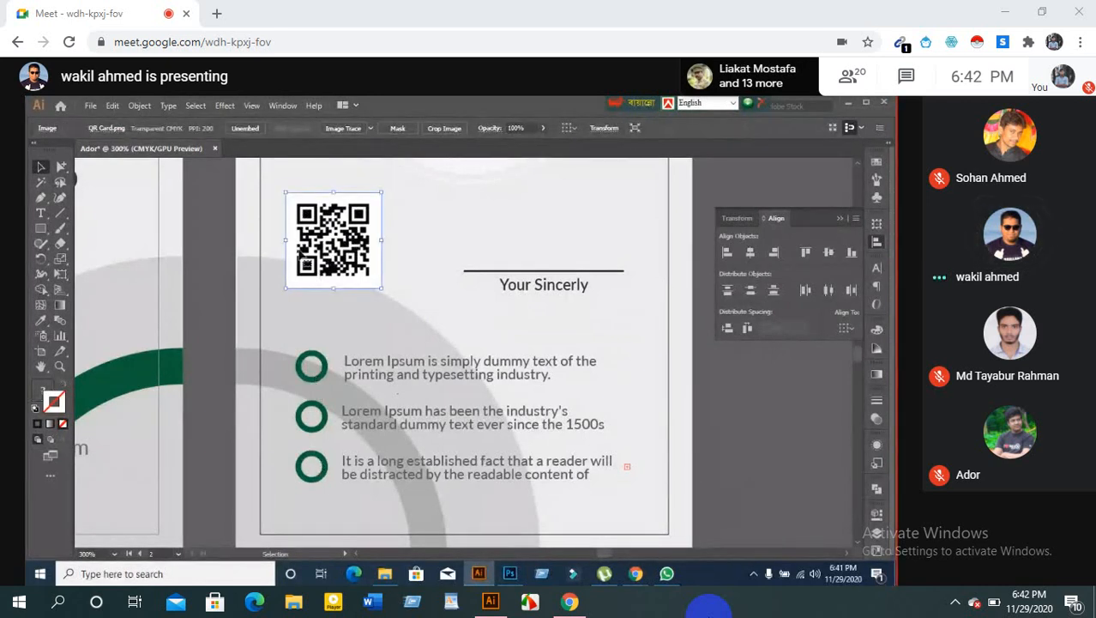
click(240, 397)
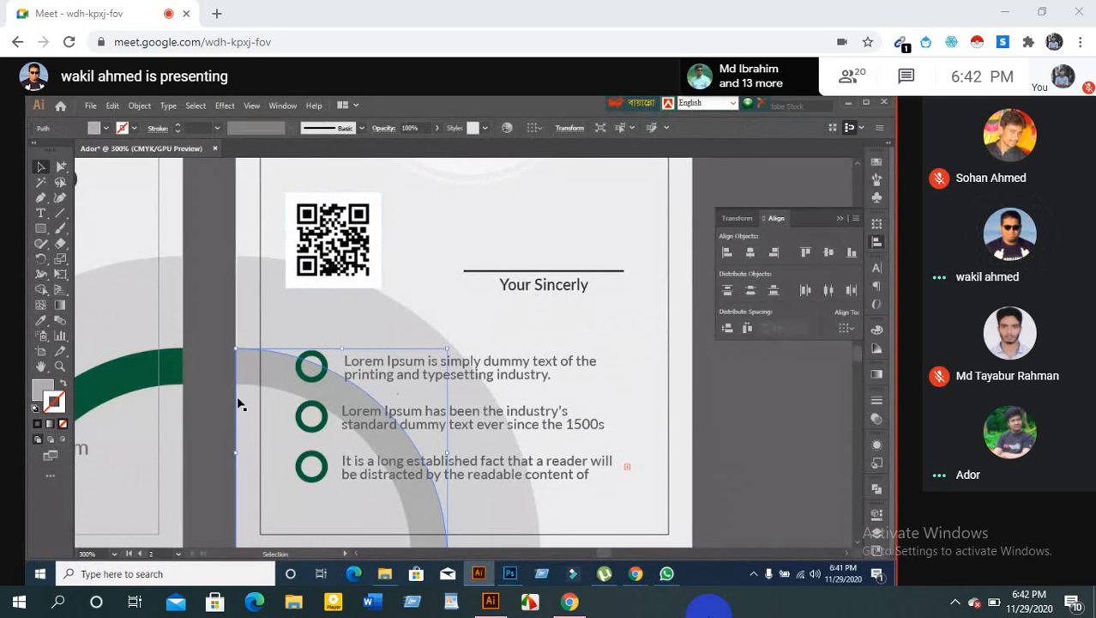
click(214, 419)
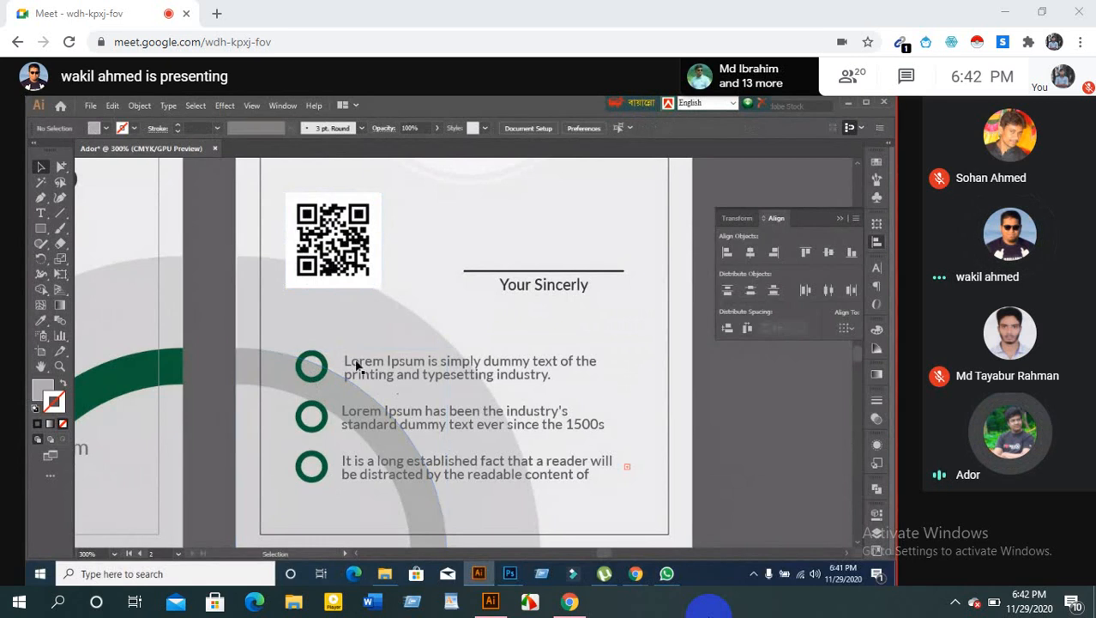
click(335, 257)
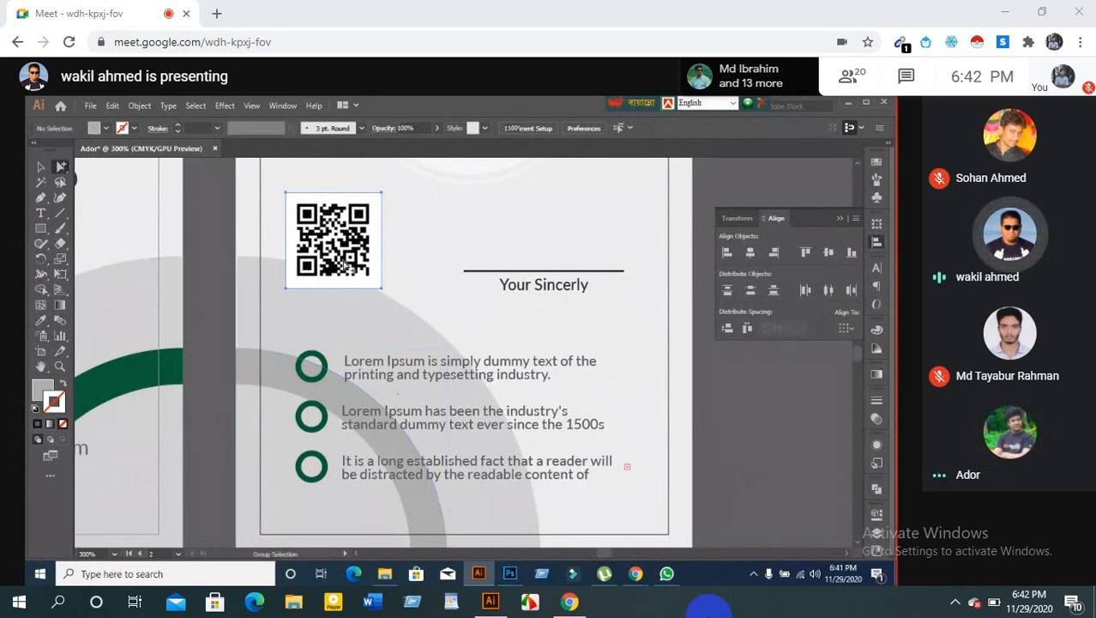
shift+click(324, 371)
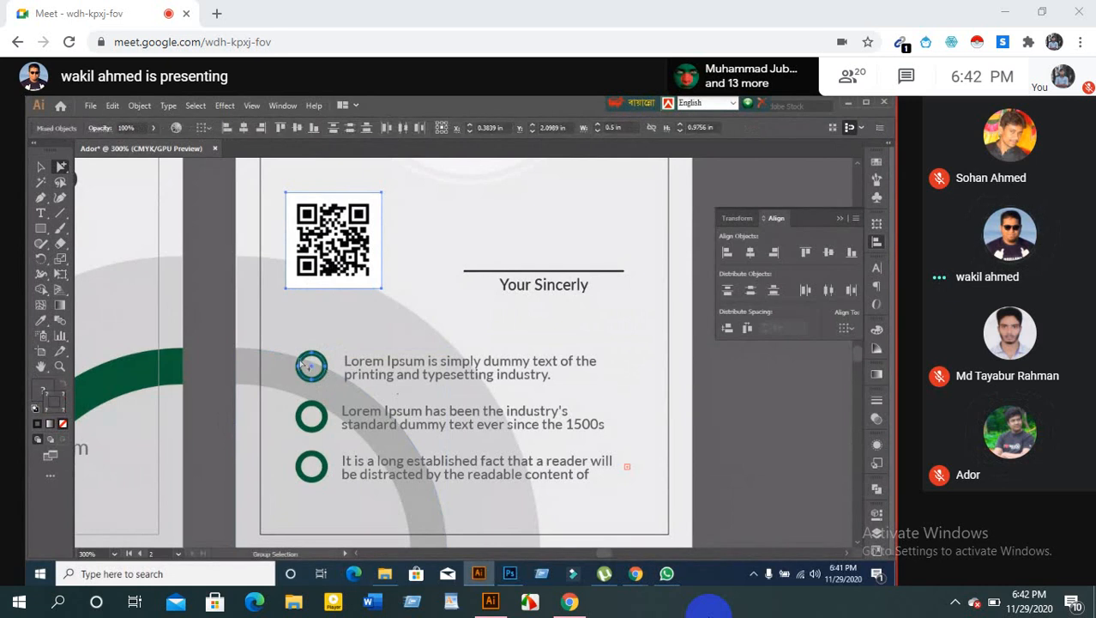
click(43, 170)
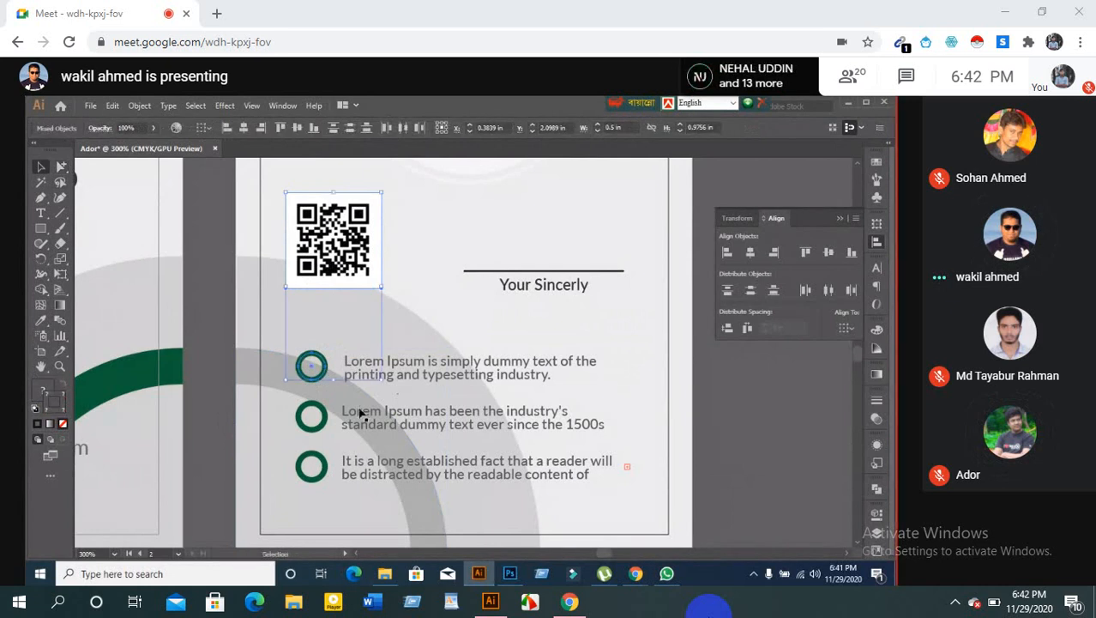
click(321, 371)
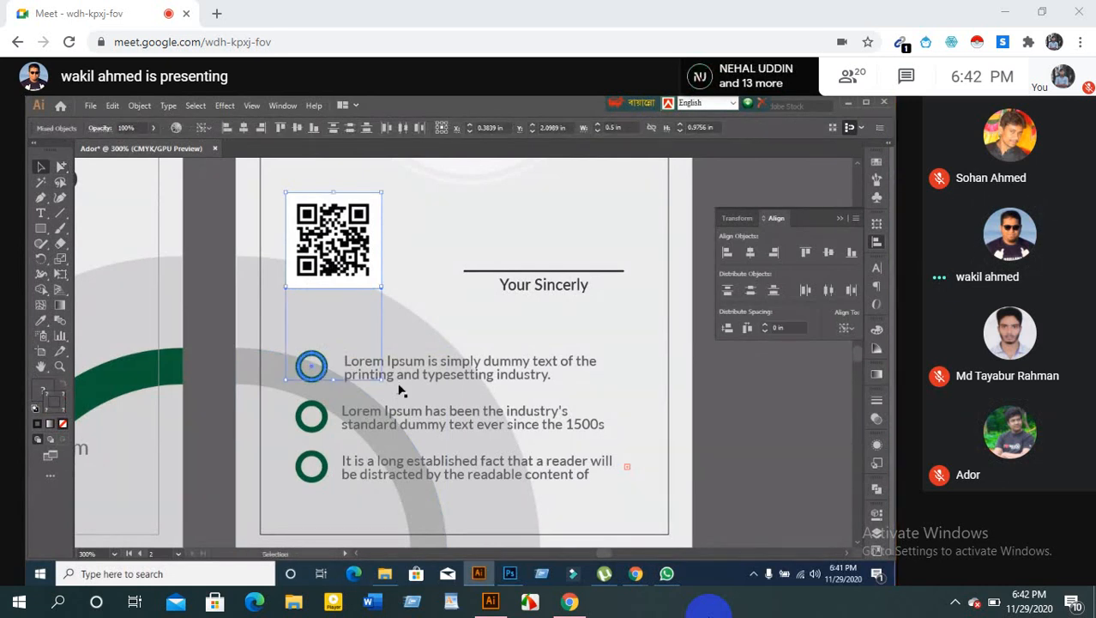
click(727, 253)
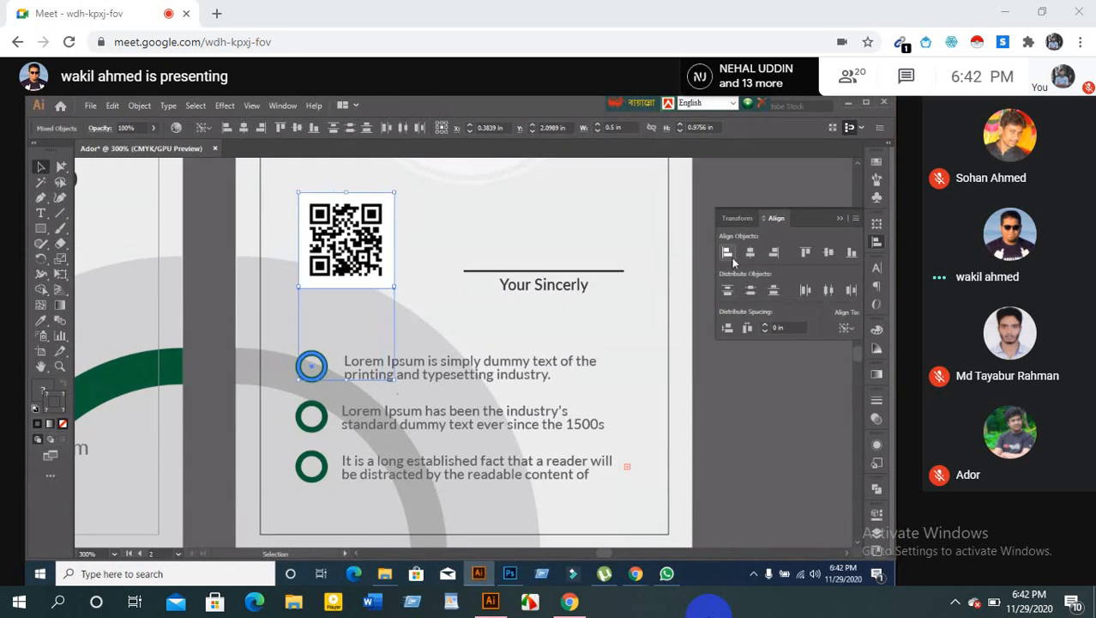
click(729, 414)
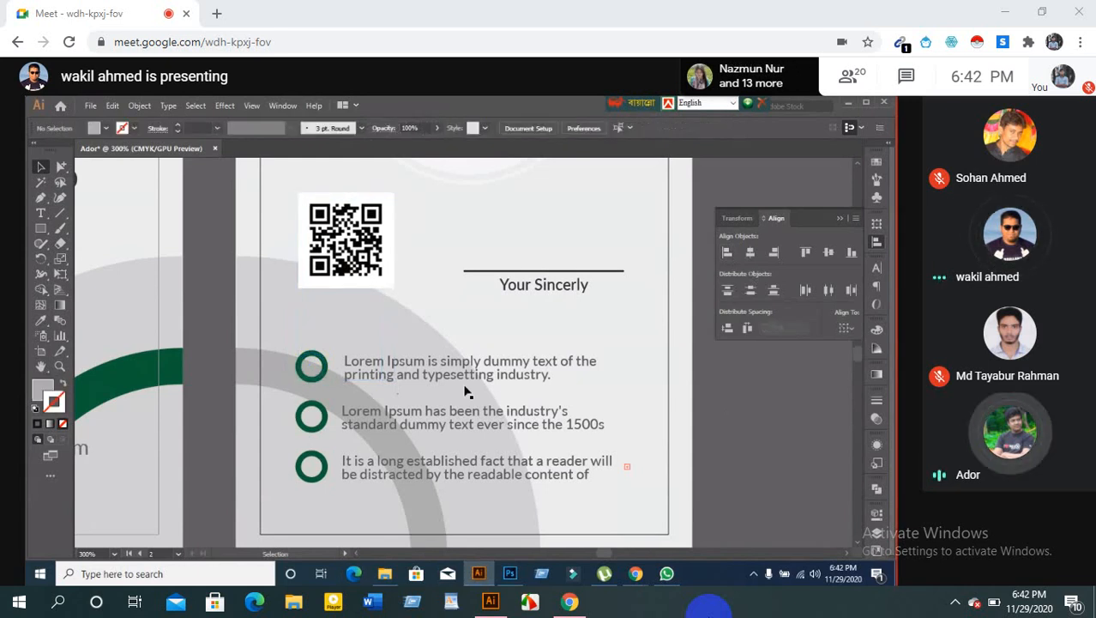
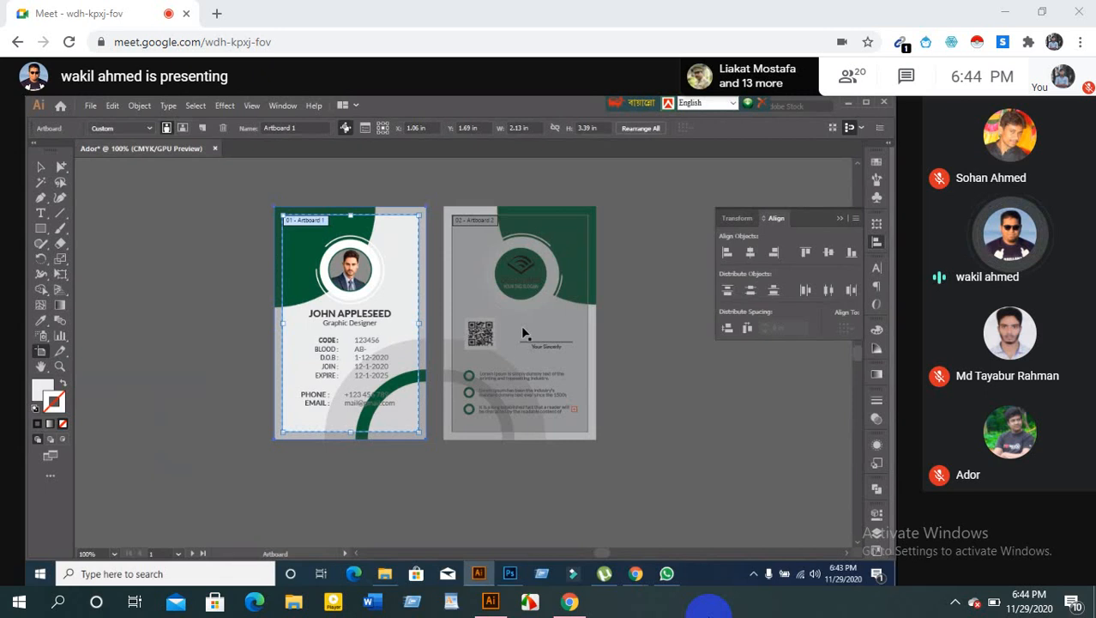
Examine the first artboard's dimensions in its options and the bleed values in the document setup, cancelling both dialogs
key(Return)
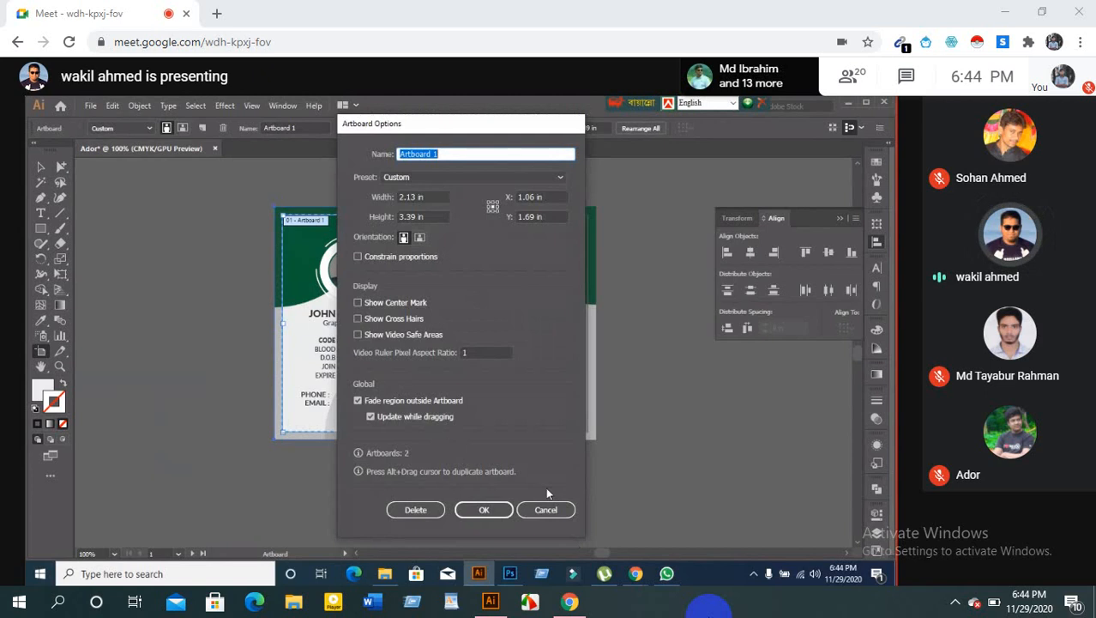
click(548, 510)
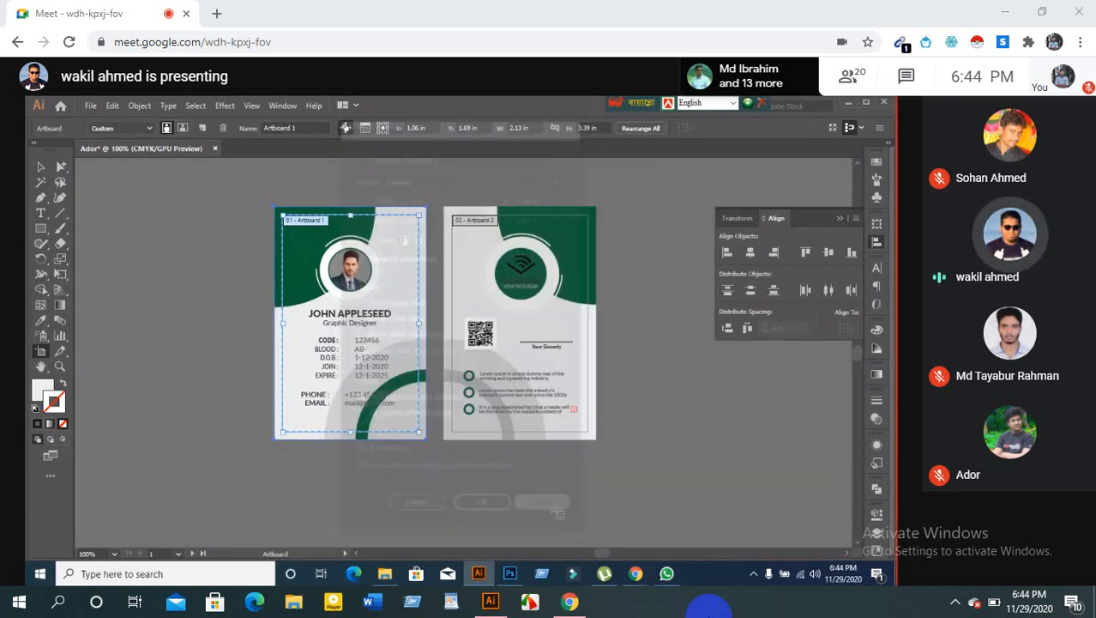
click(38, 163)
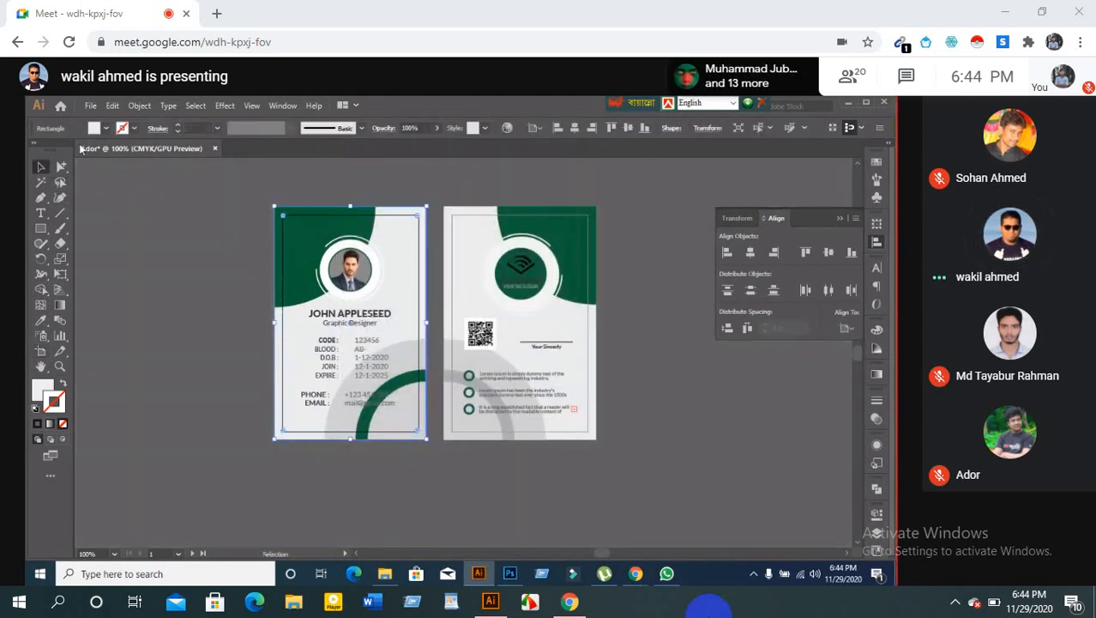
click(90, 104)
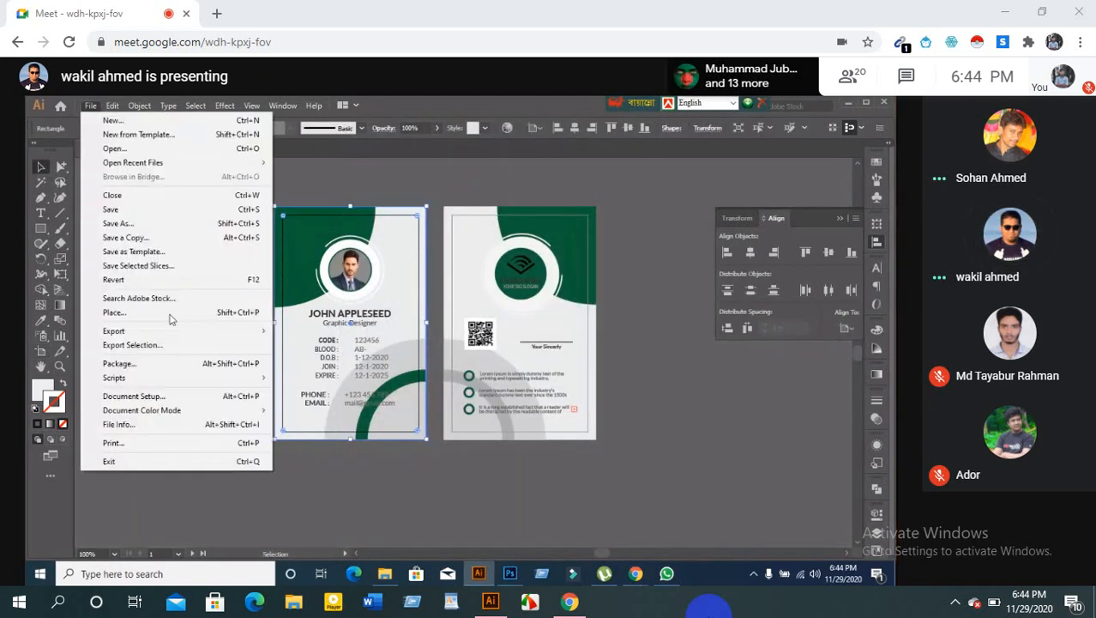
click(133, 397)
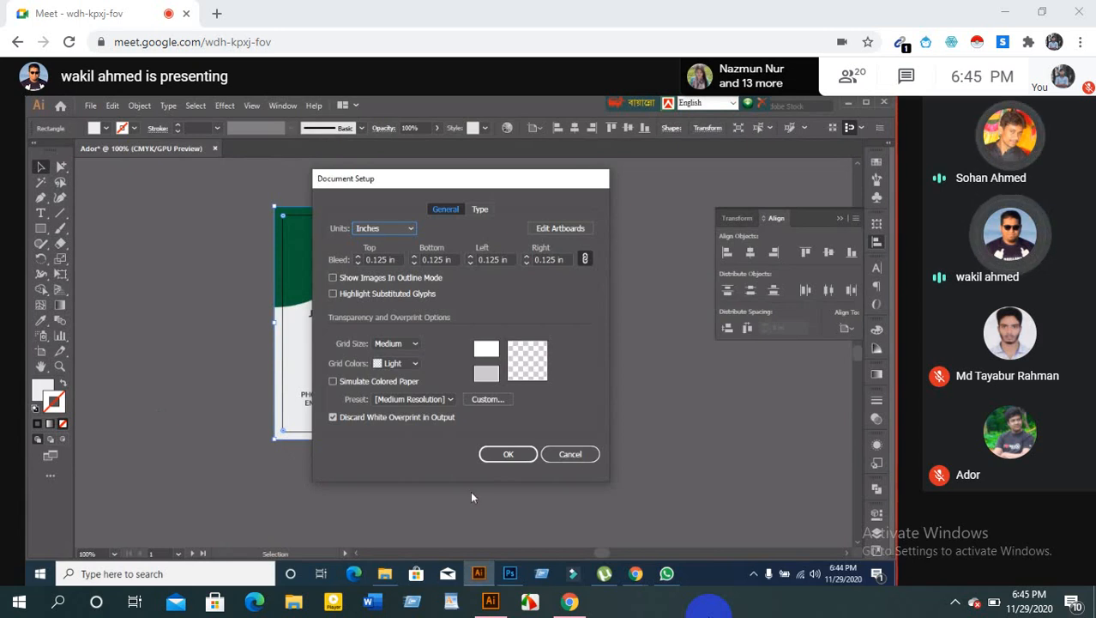
click(571, 454)
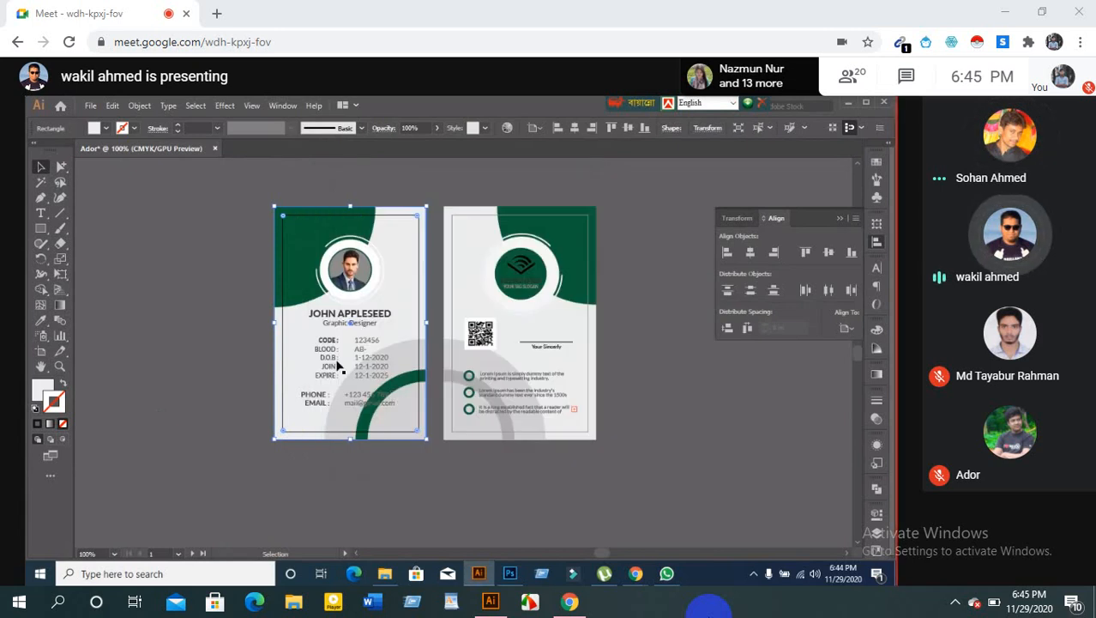
Move the green curved corner shape off the front card onto the empty canvas beside it
scroll(378, 431, up, 1)
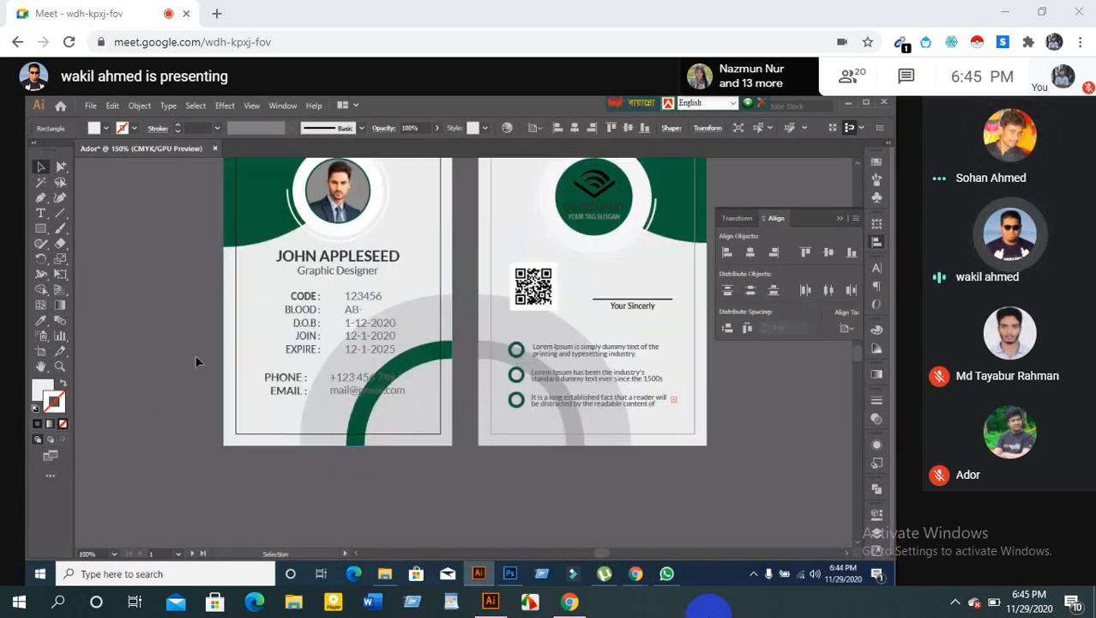
click(210, 337)
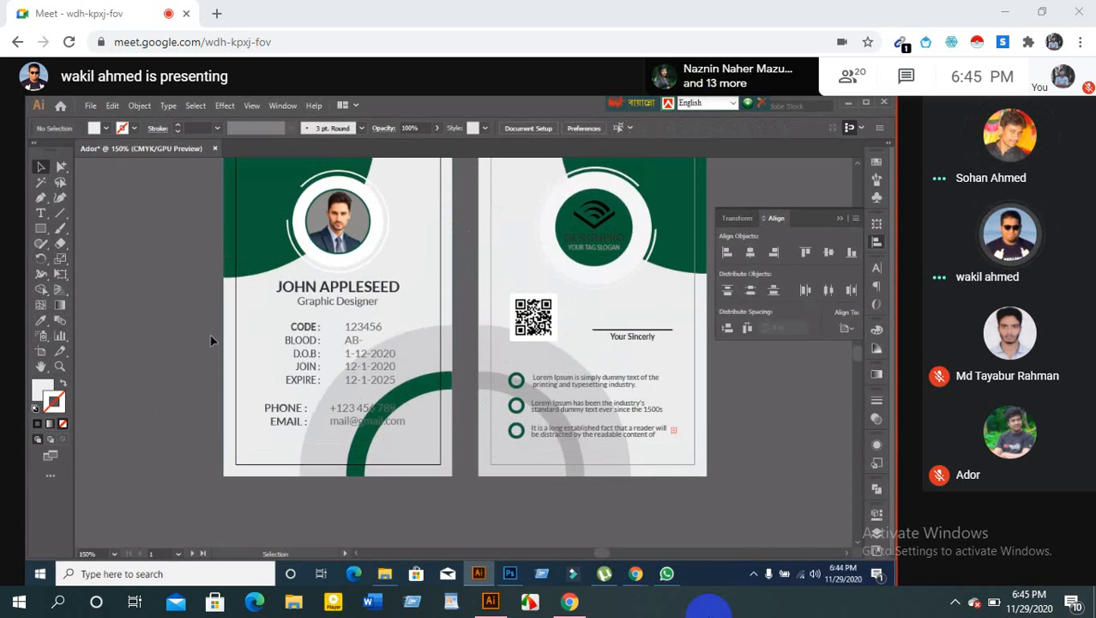
scroll(189, 337, down, 1)
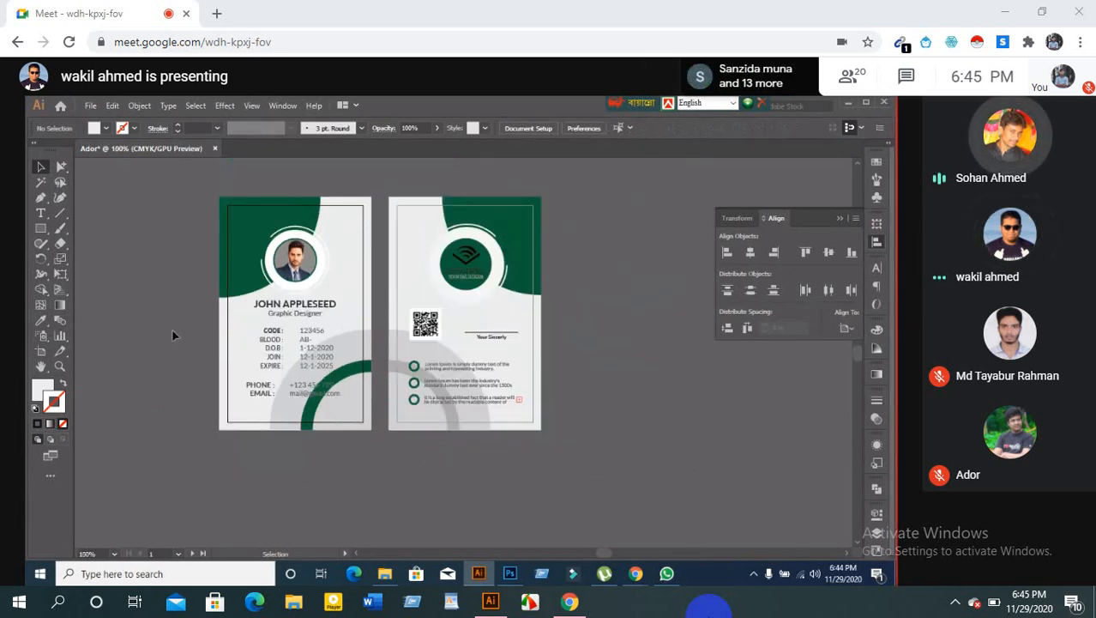
drag(247, 233, 105, 337)
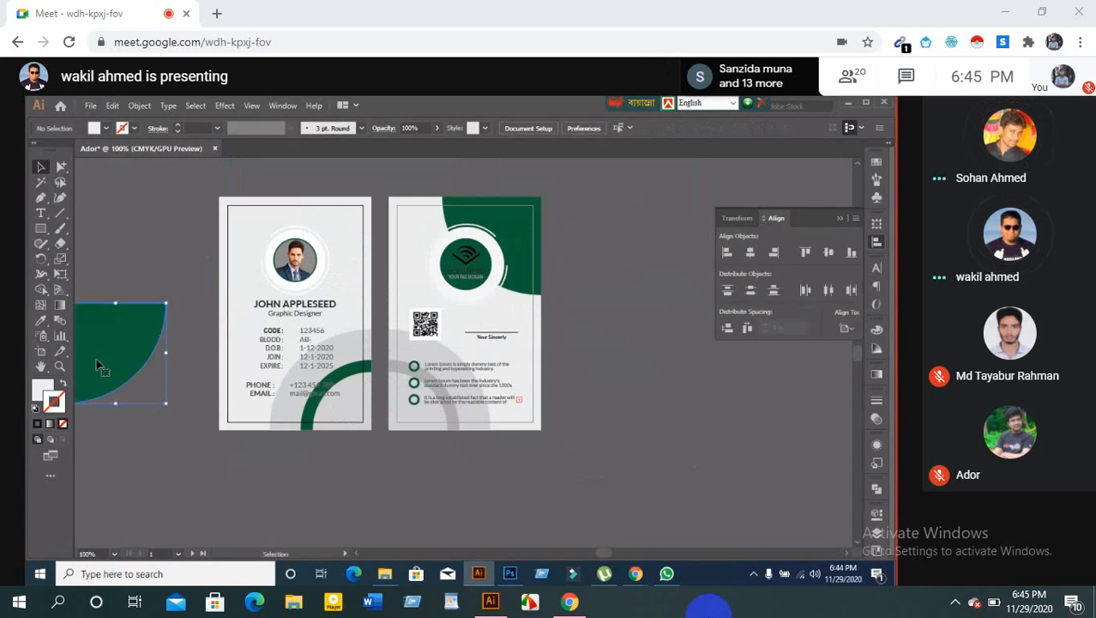
Align the green curved shape to the top and left edges of the front card's background, using the background as key object
click(249, 248)
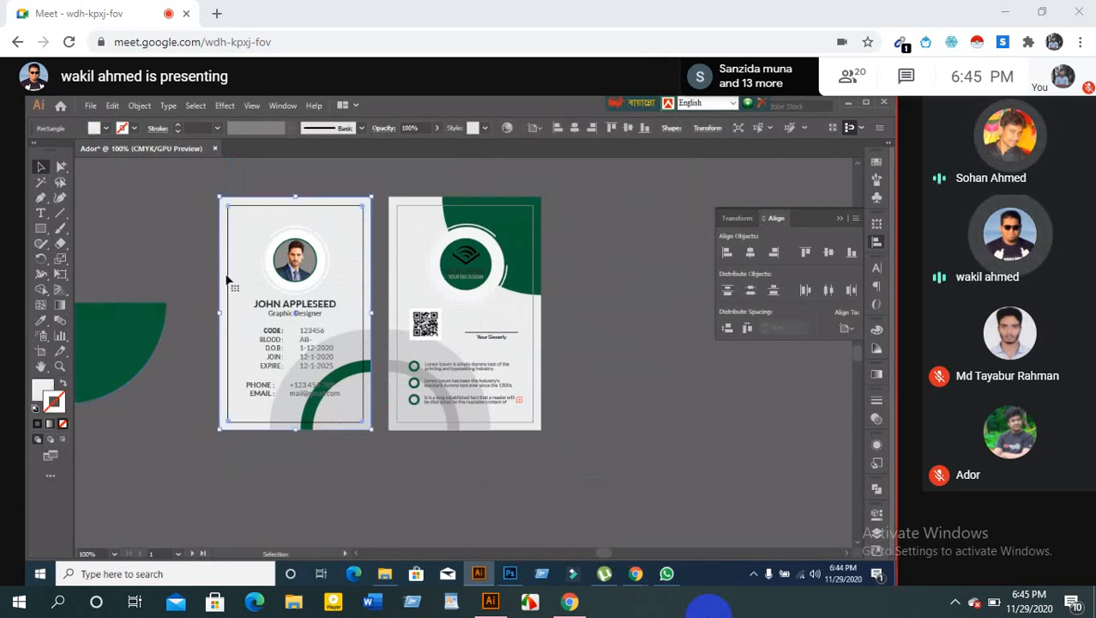
drag(222, 278, 319, 374)
key(ctrl+z)
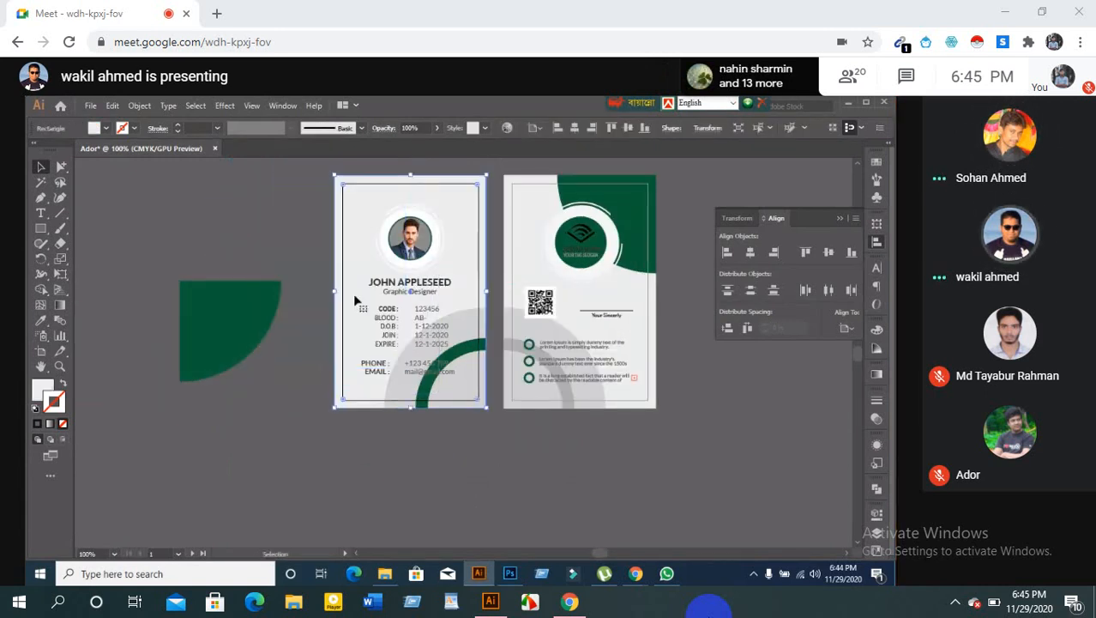
shift+click(222, 335)
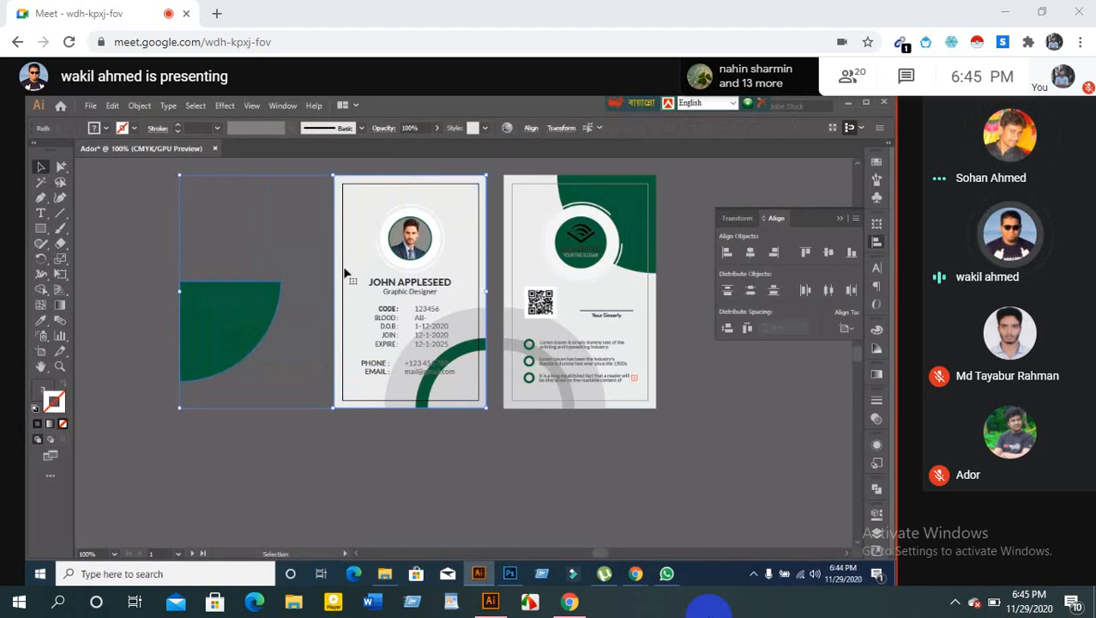
click(362, 221)
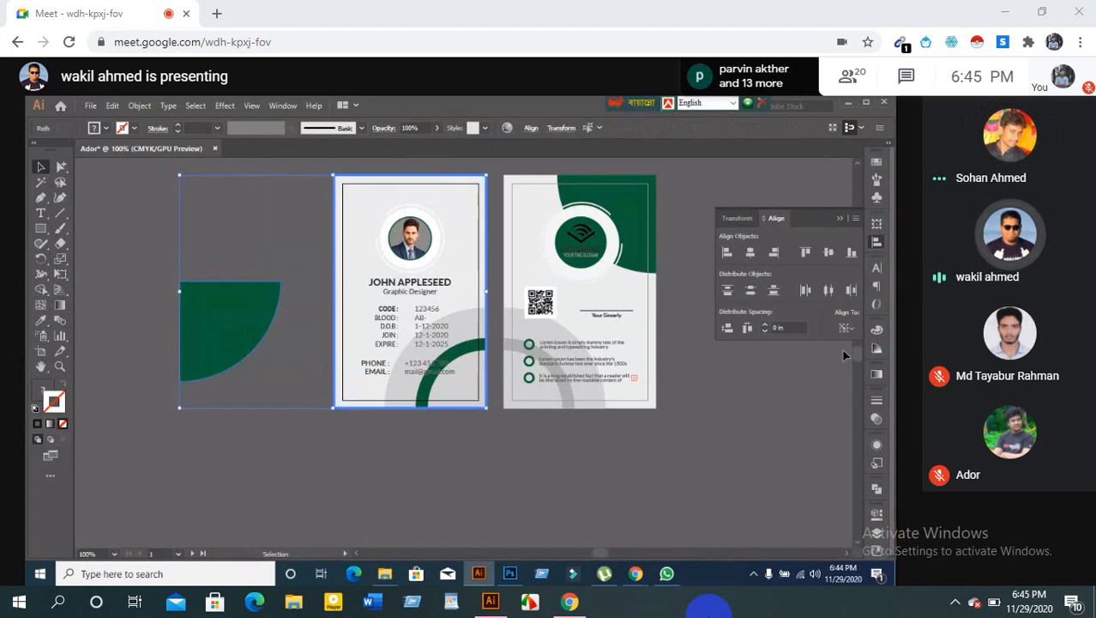
click(806, 252)
click(728, 253)
click(716, 454)
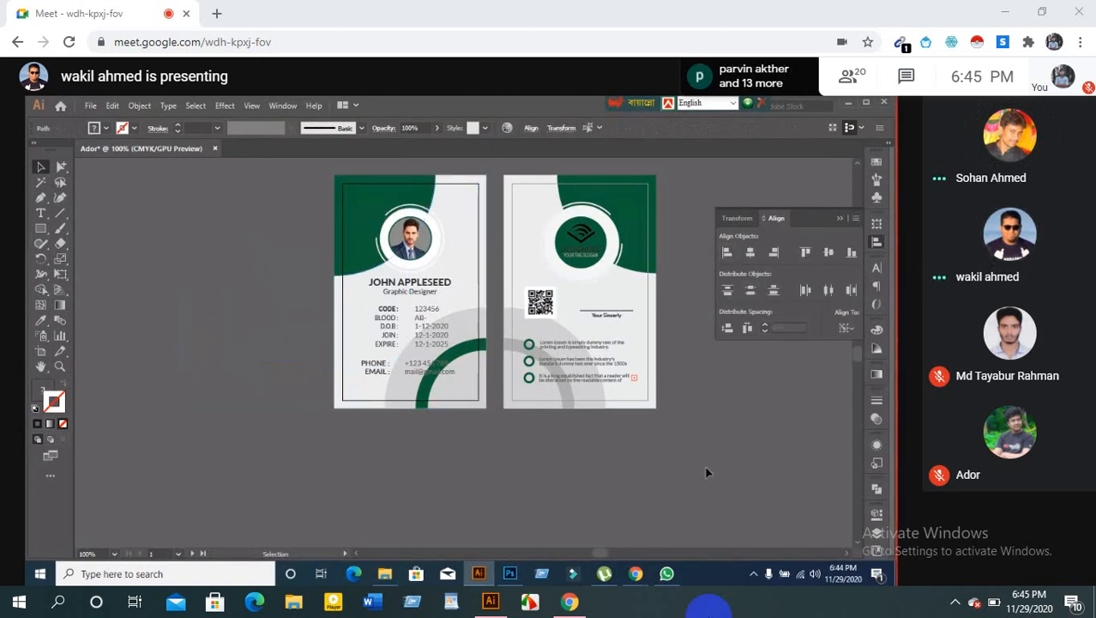
Examine the linked bleed values for all four sides in the document setup and close it
scroll(379, 424, down, 1)
drag(421, 429, 358, 382)
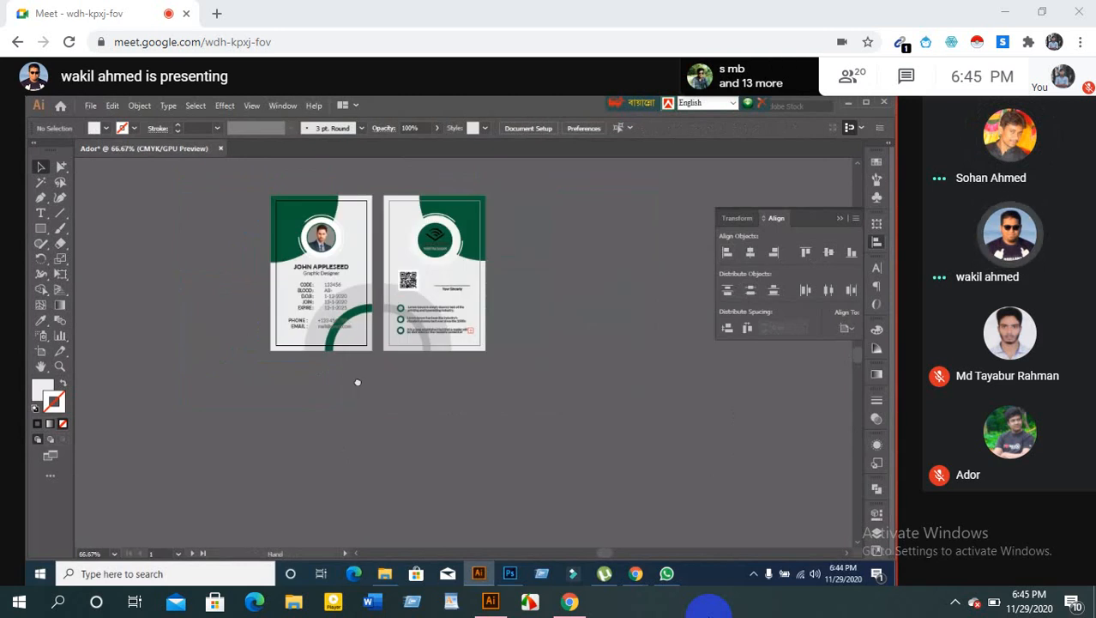
click(89, 106)
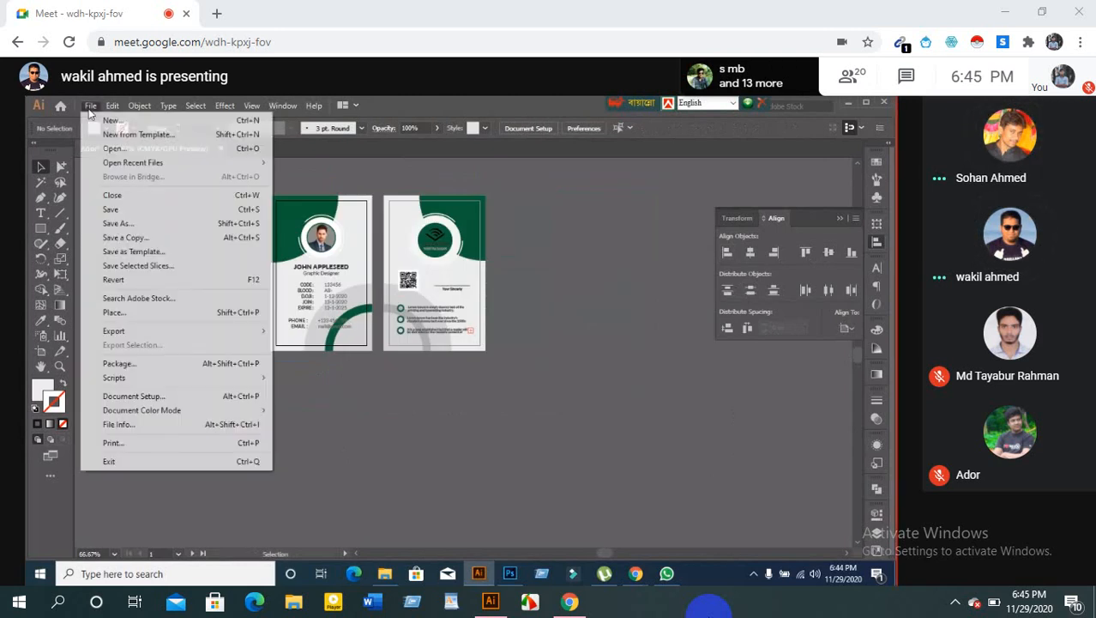
click(132, 397)
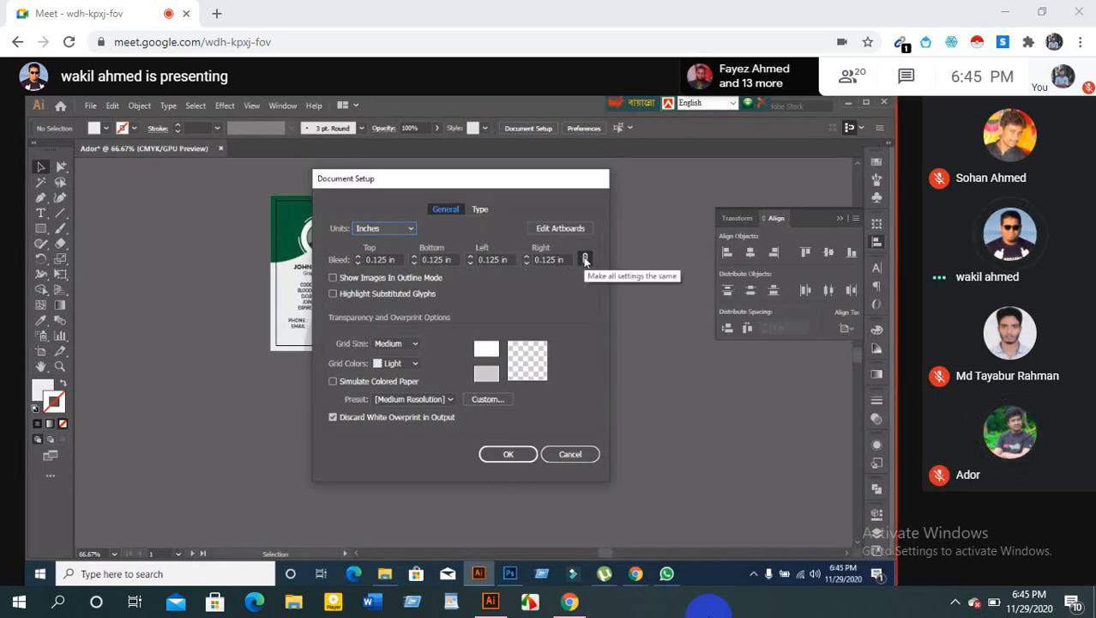
click(509, 454)
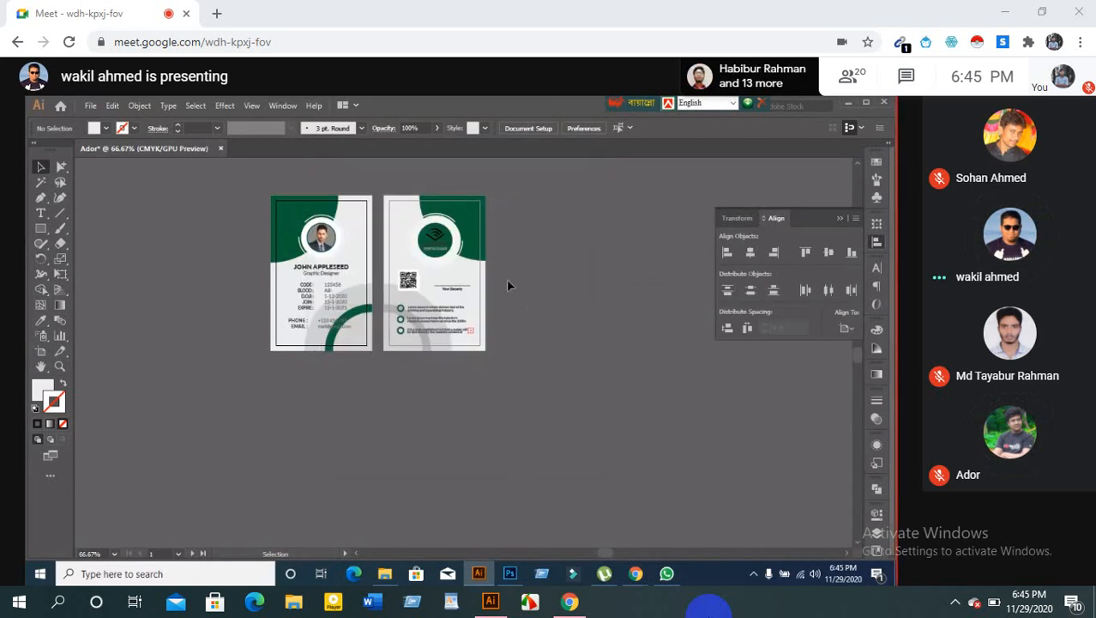
Try moving the back card's background rectangle off the artwork, and undo the move
drag(487, 278, 609, 346)
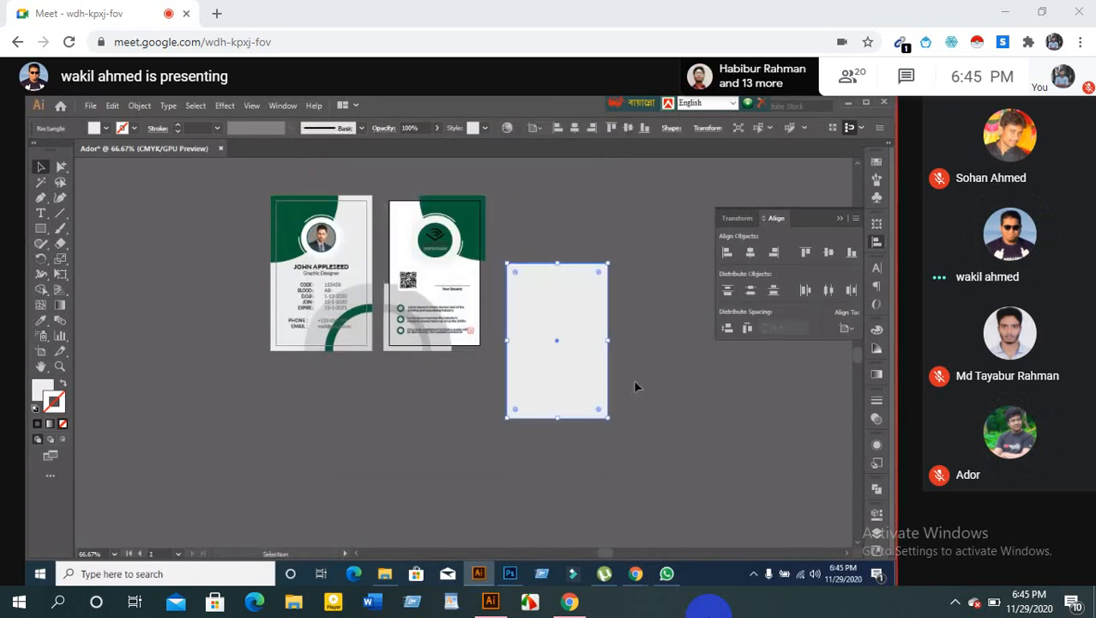
key(ctrl+z)
scroll(474, 409, down, 1)
scroll(404, 392, up, 2)
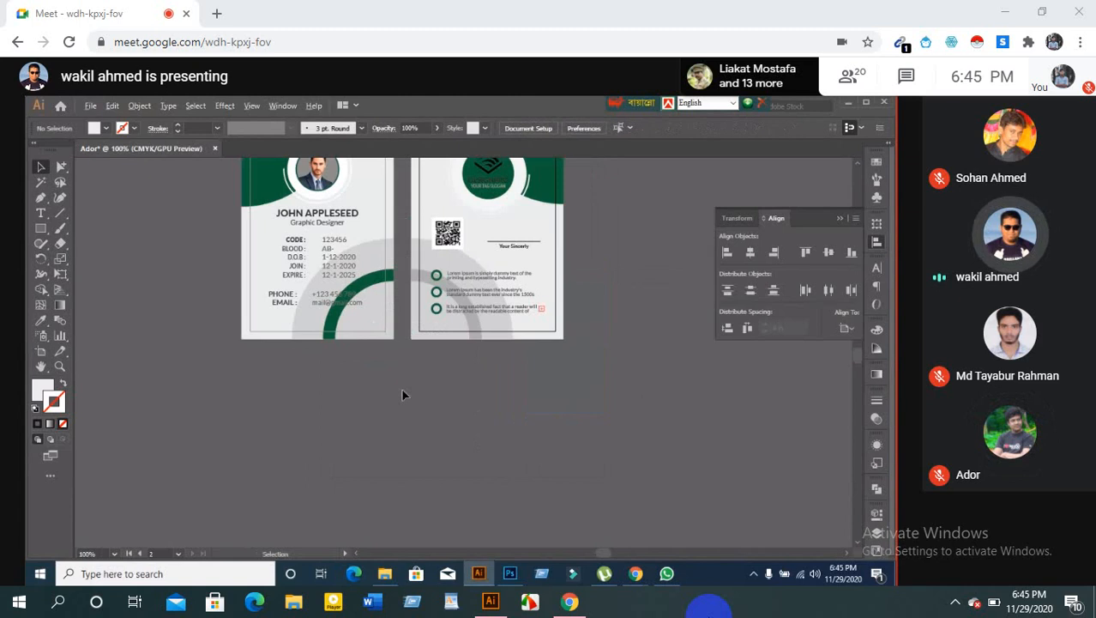
scroll(402, 393, up, 3)
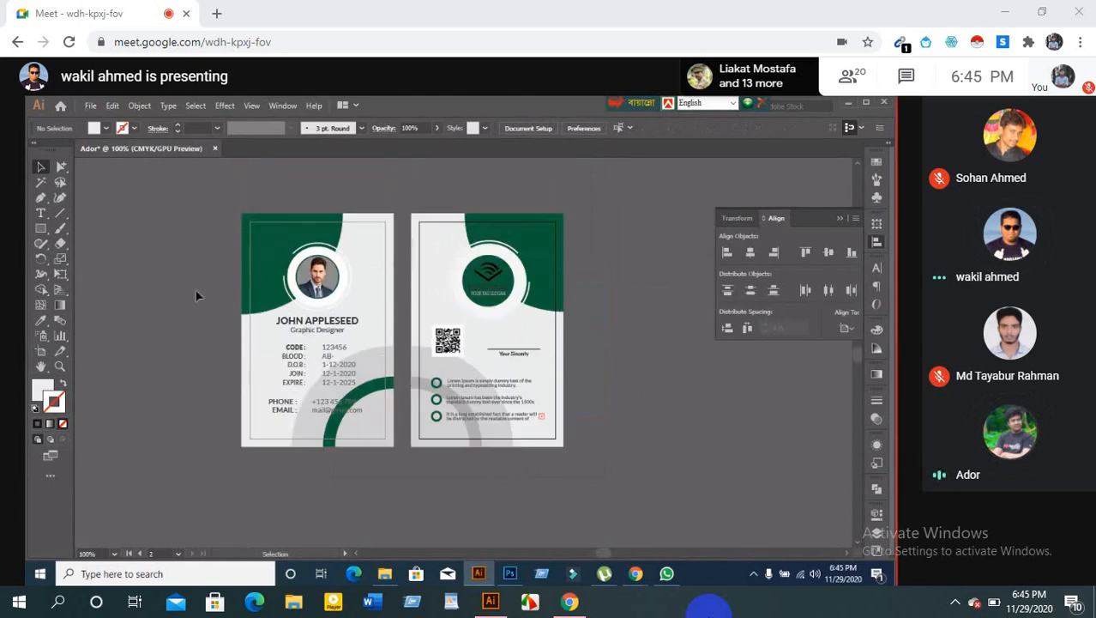
Check the units and bleed settings in the document setup again without changing them
click(90, 106)
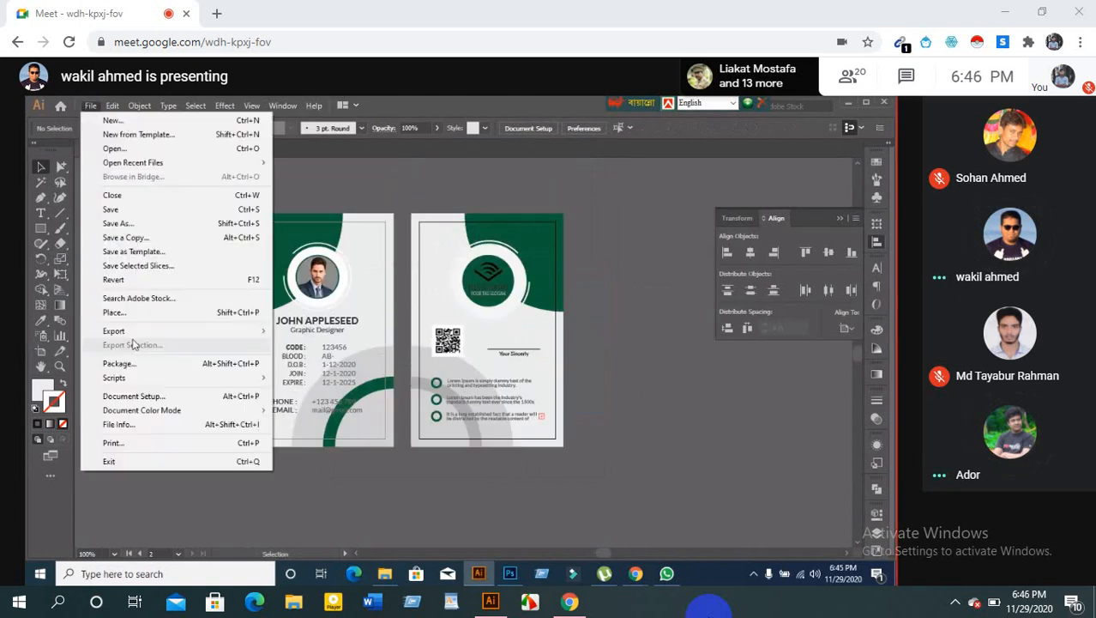
click(134, 395)
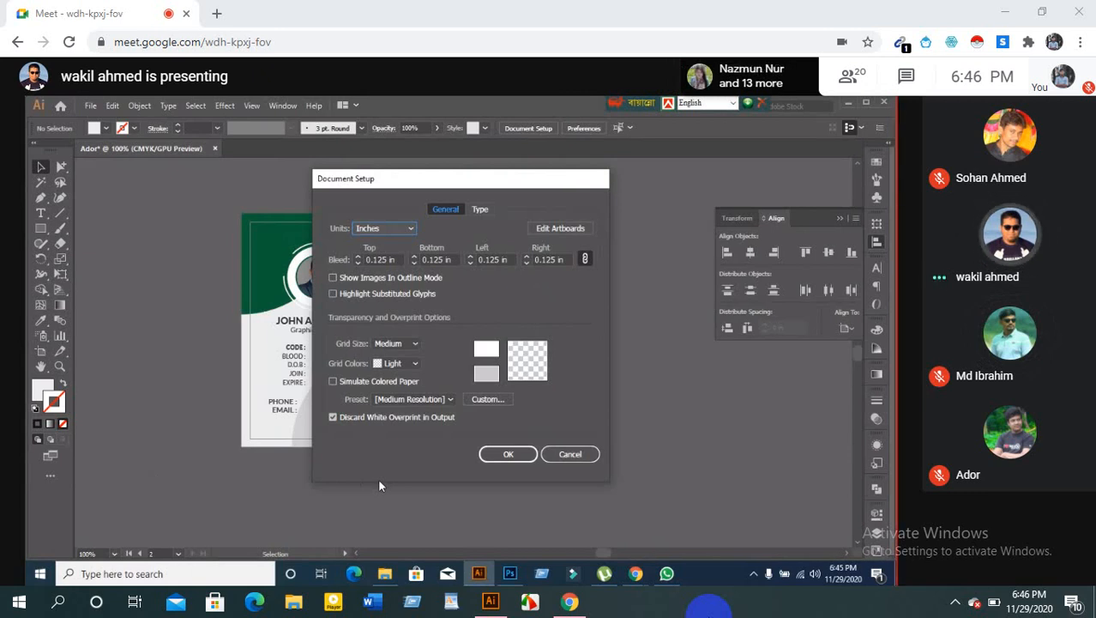
click(566, 455)
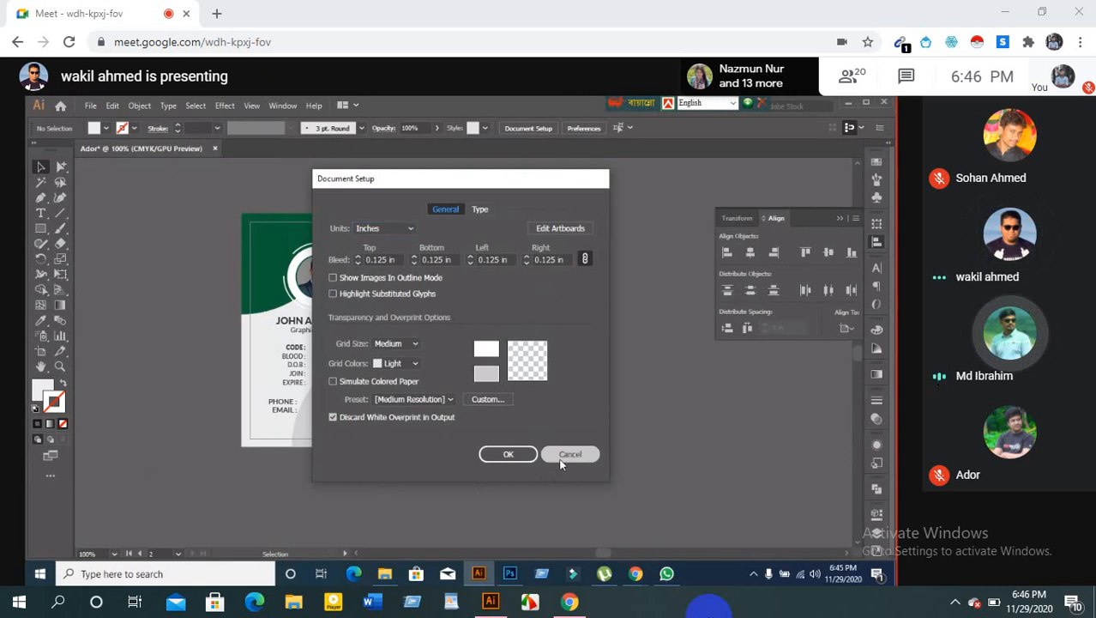
Try moving the back card's background rectangle aside to inspect the artwork against the artboard edge, and undo the moves
drag(423, 271, 632, 210)
click(416, 166)
scroll(417, 166, up, 3)
key(ctrl+a)
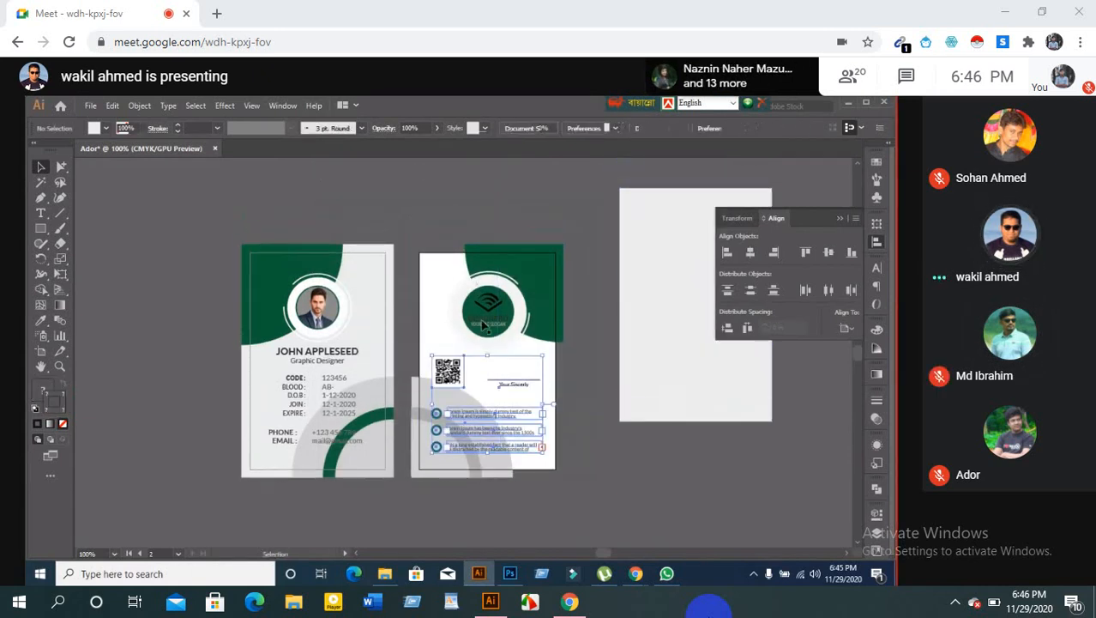
scroll(459, 306, up, 1)
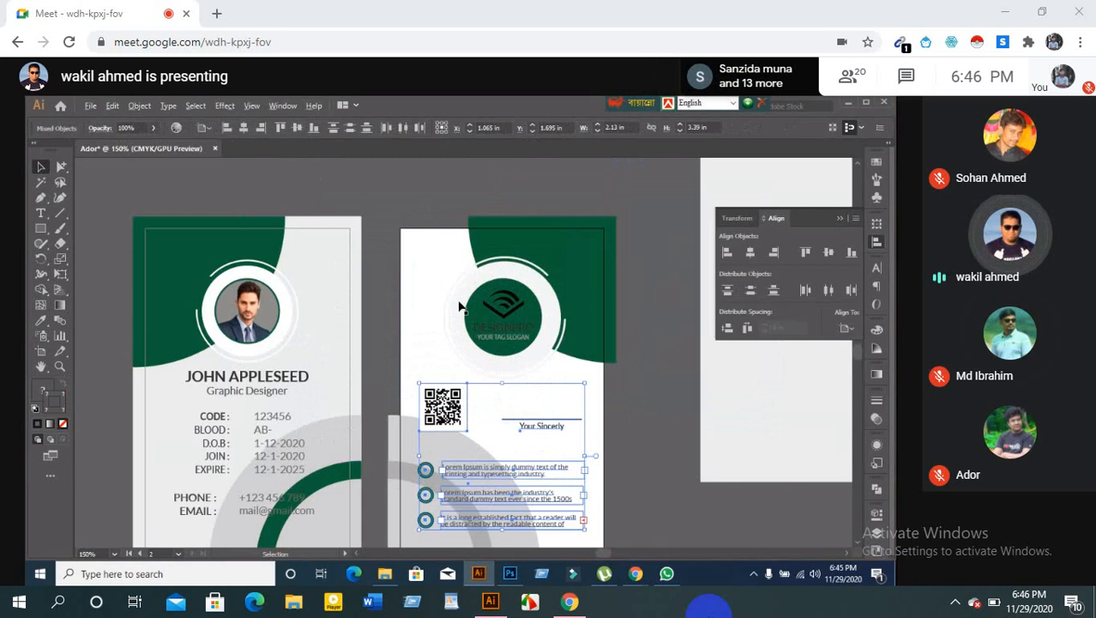
scroll(459, 306, down, 2)
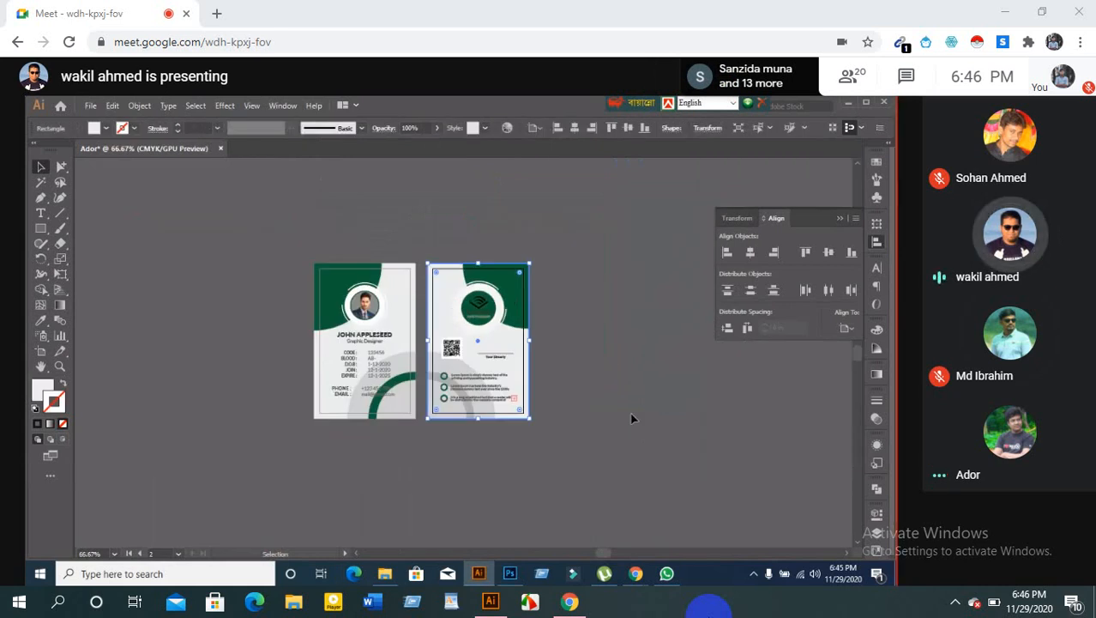
drag(461, 305, 687, 267)
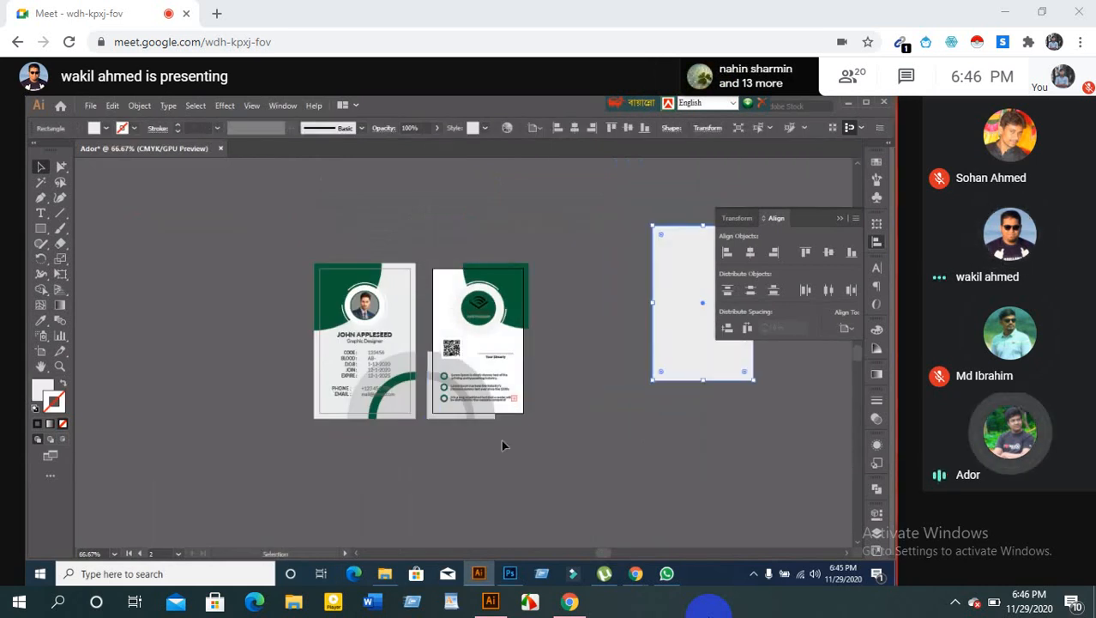
click(526, 452)
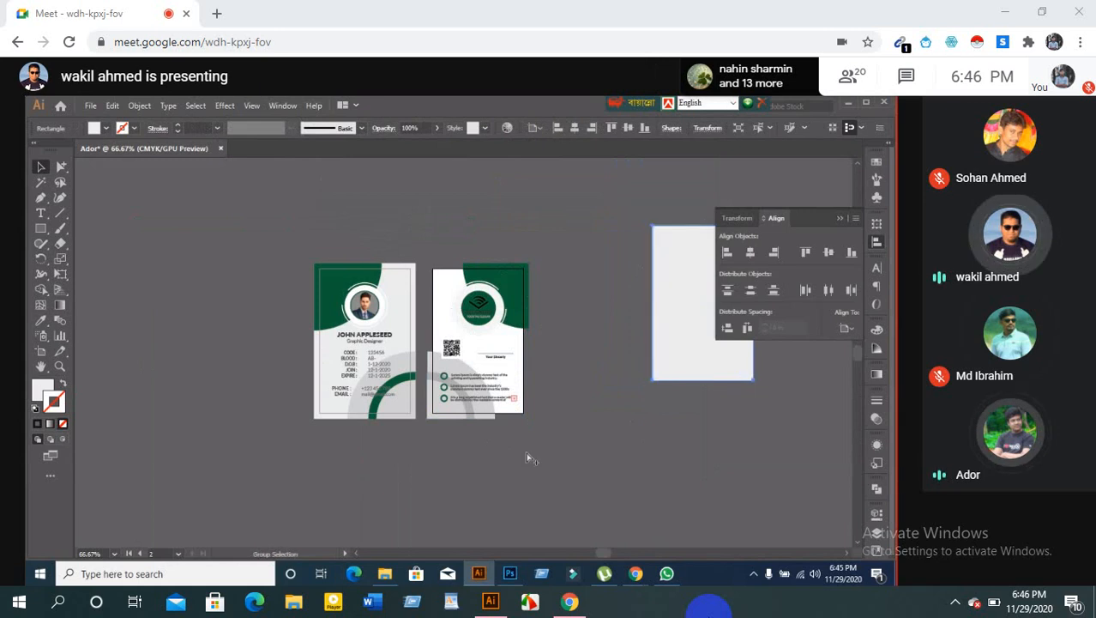
key(ctrl+z)
key(ctrl+z)
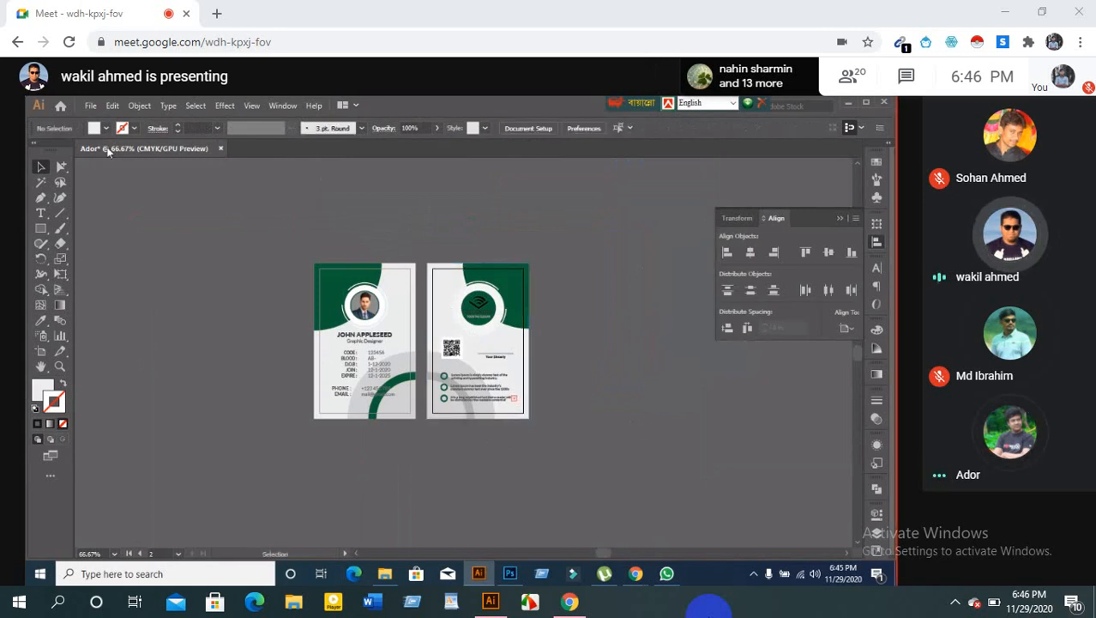
Check the top and bottom bleed fields in the document setup, view the artboards in editing mode, and return to selection
click(89, 107)
click(149, 398)
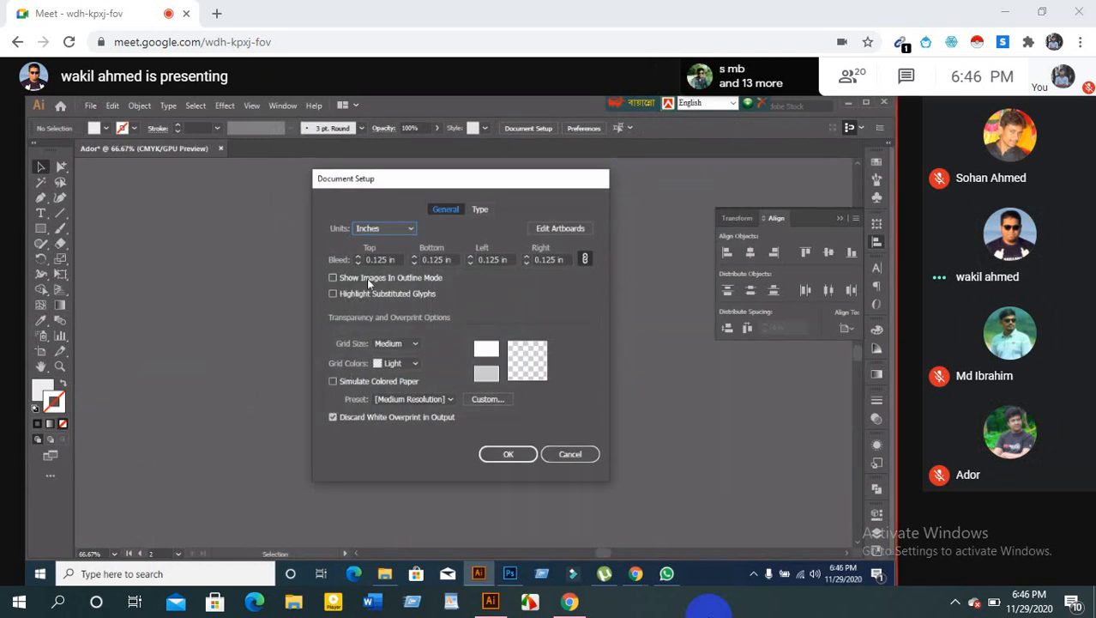
click(385, 259)
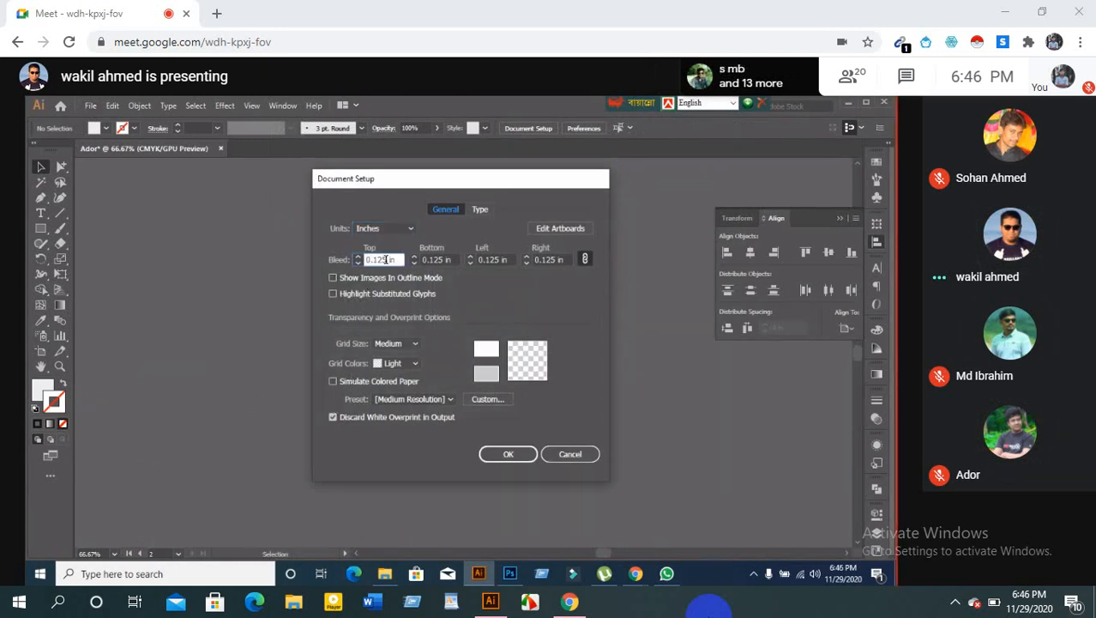
click(446, 260)
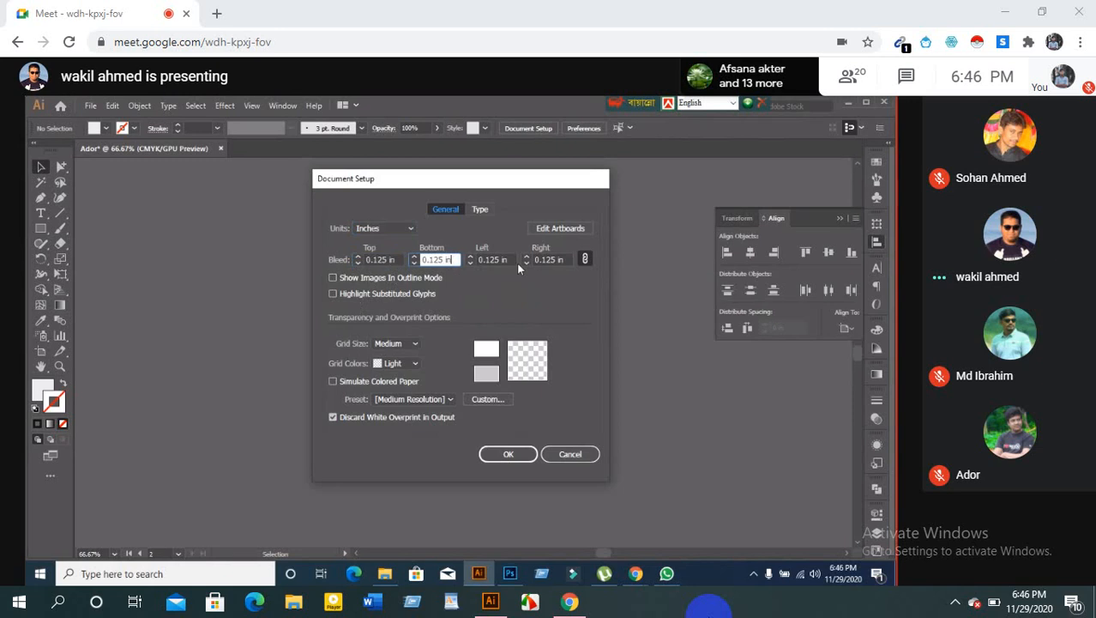
click(559, 229)
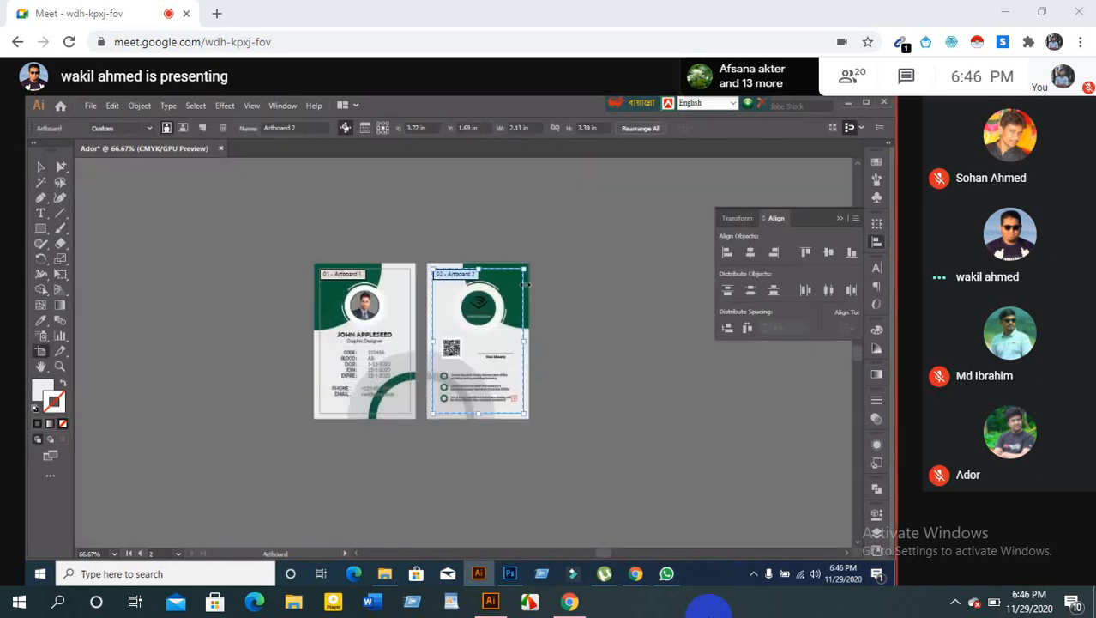
key(v)
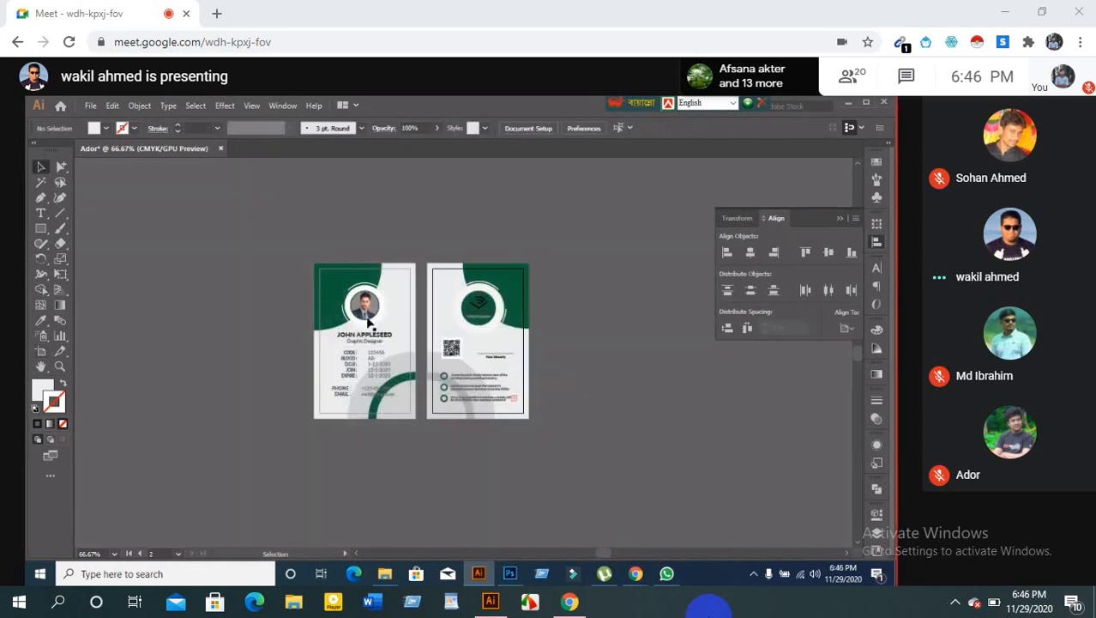
Select the front card's background rectangle, fit its artboard to the window, and check the bleed values in the document setup
click(370, 324)
key(a)
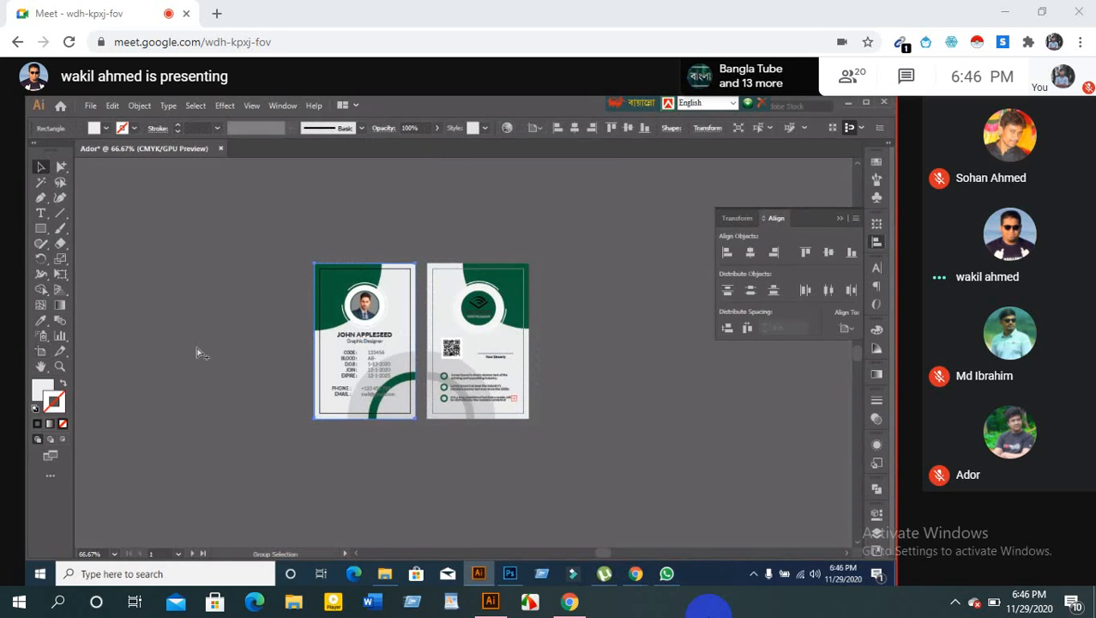
key(ctrl+0)
key(v)
click(90, 105)
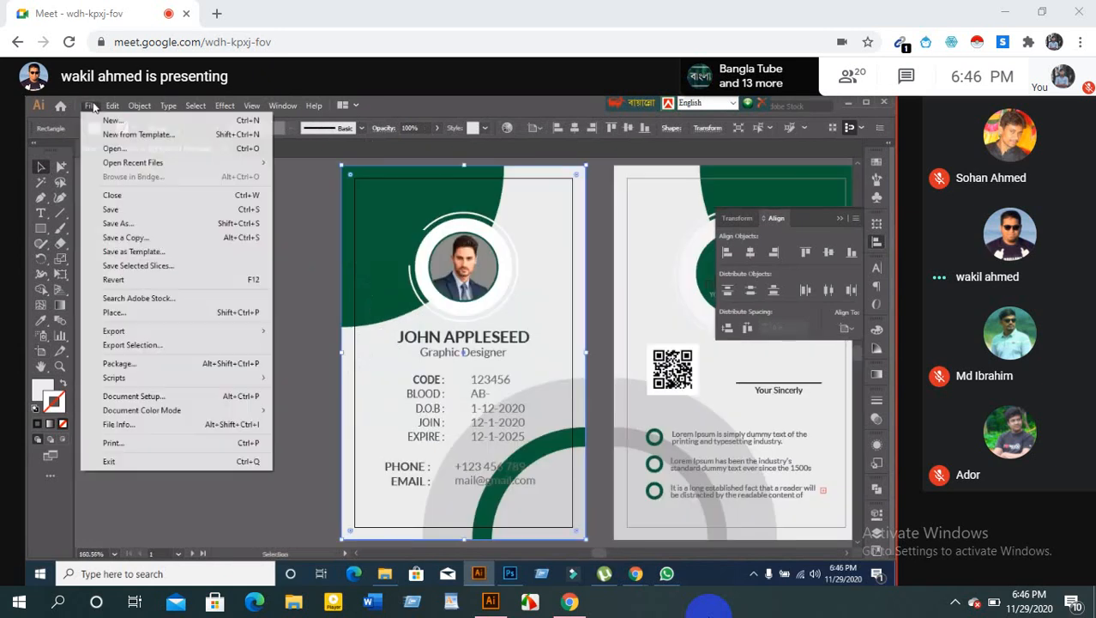
click(130, 395)
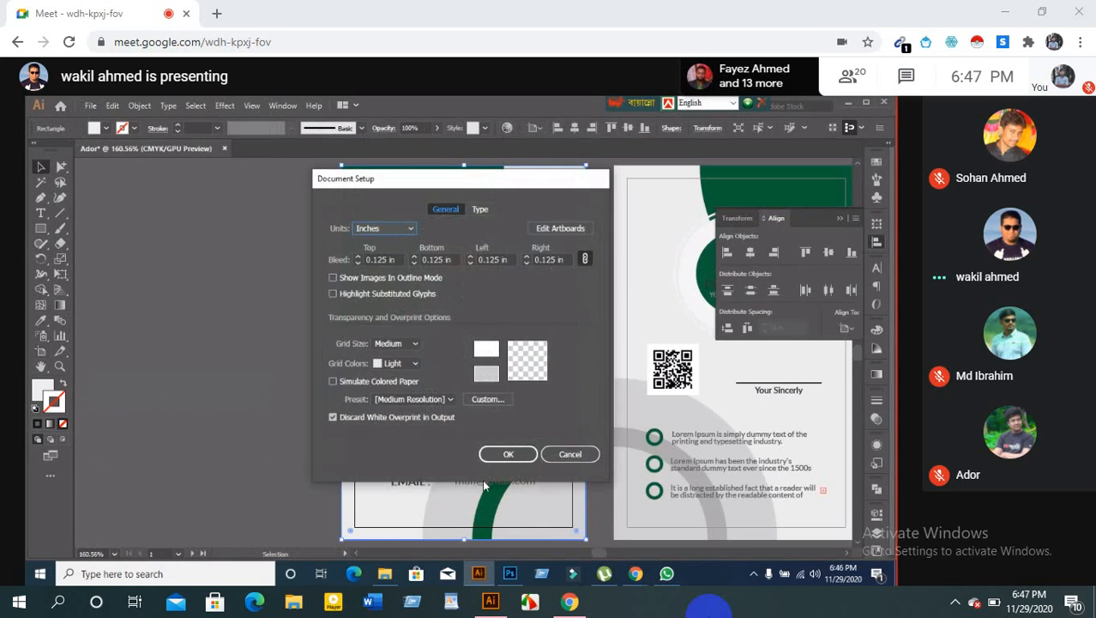
click(500, 460)
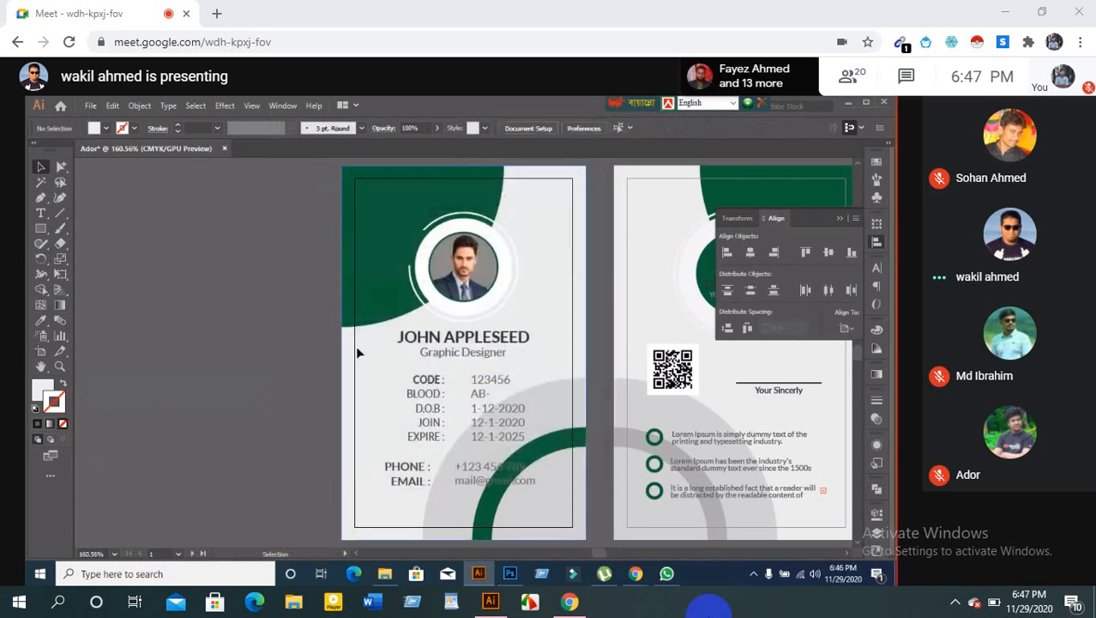
Deselect the front card's background, view both cards at 100%, and close the green ID card document
click(264, 418)
key(Delete)
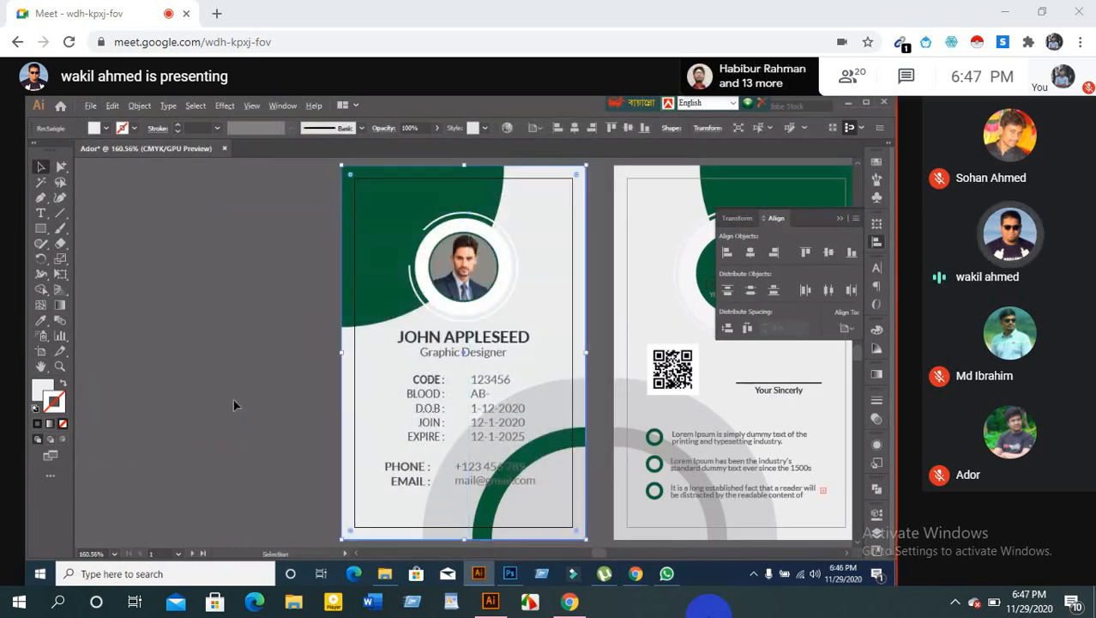
key(ctrl+1)
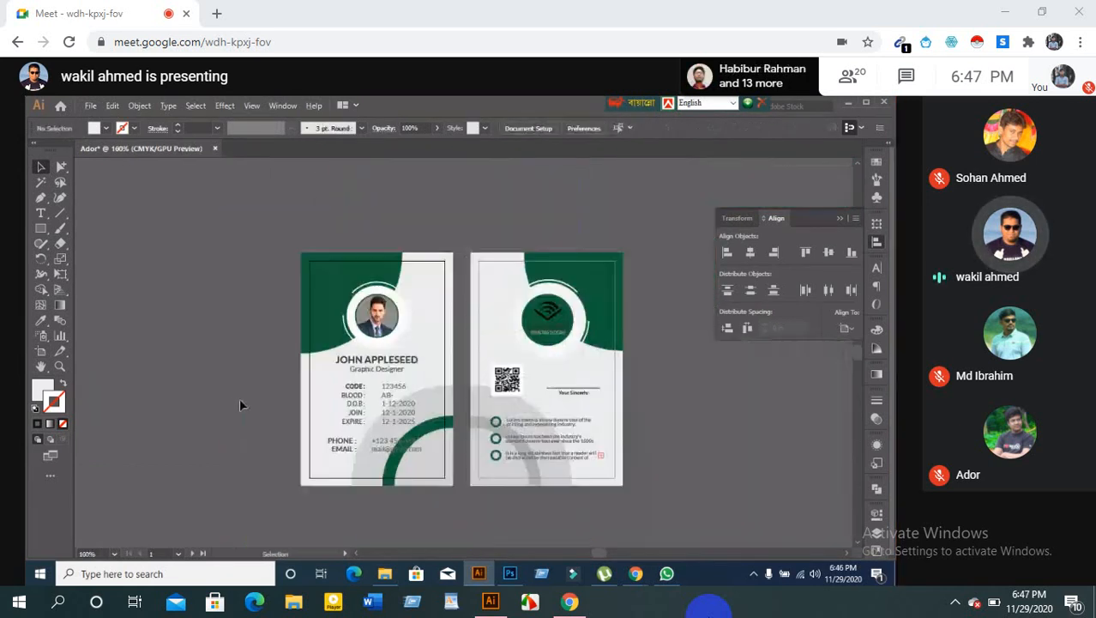
click(213, 148)
click(519, 350)
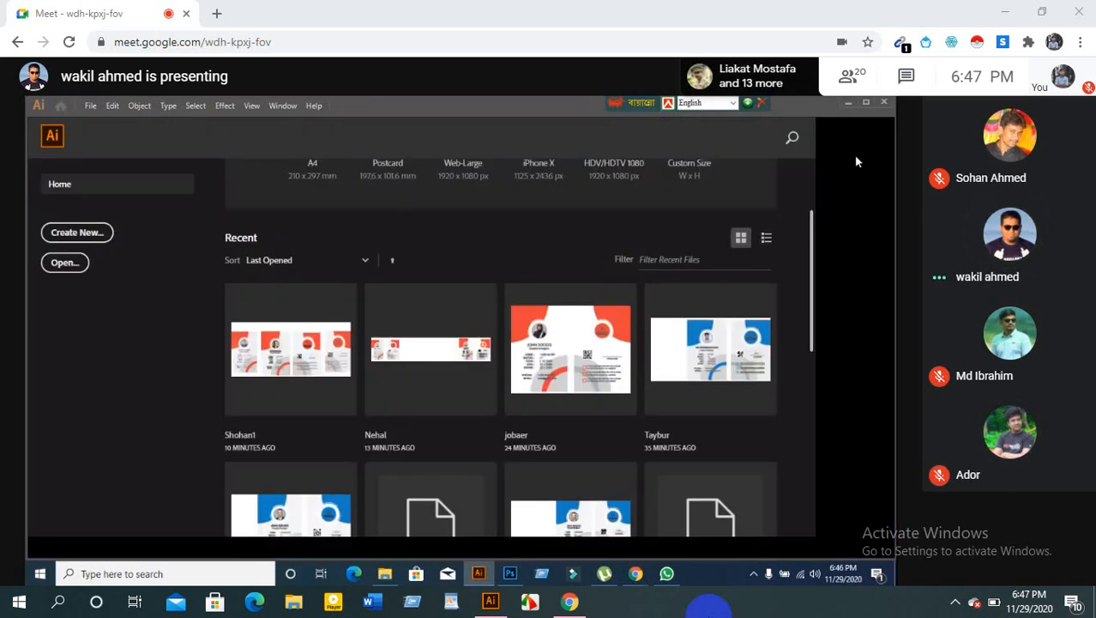
Move the closed card's file near the other students' files on the desktop, and switch to the Google Meet window
click(848, 102)
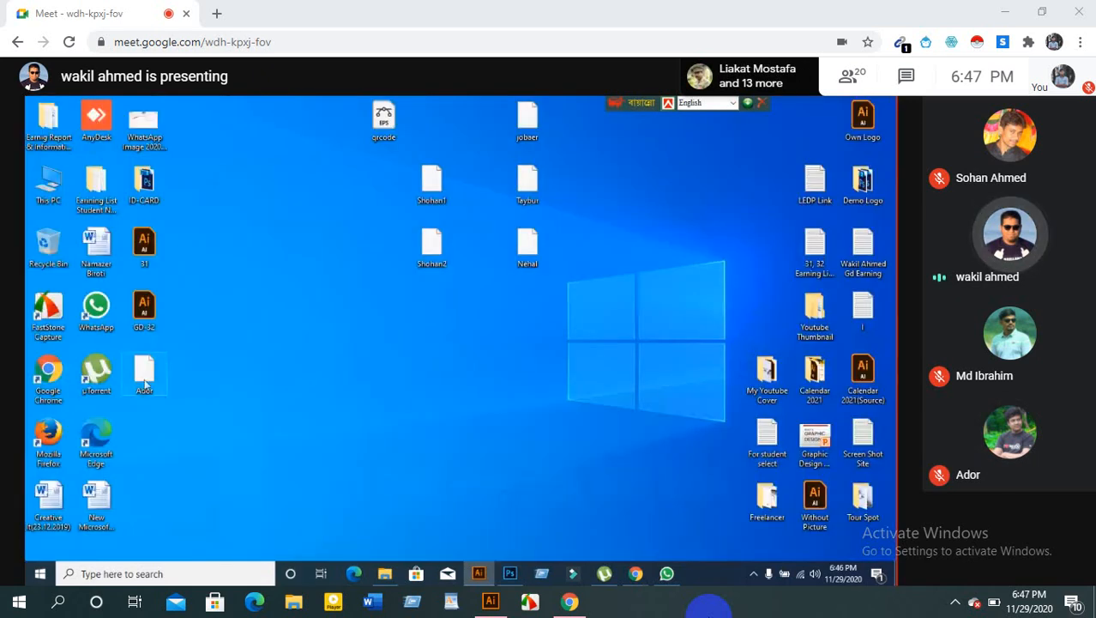
drag(148, 375, 492, 333)
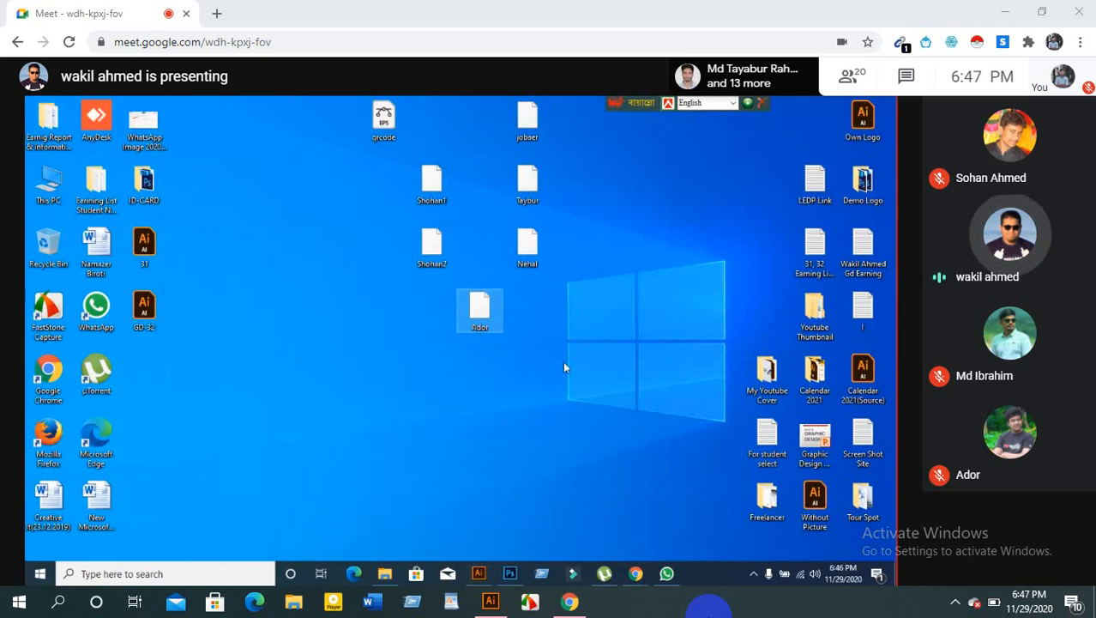
click(636, 577)
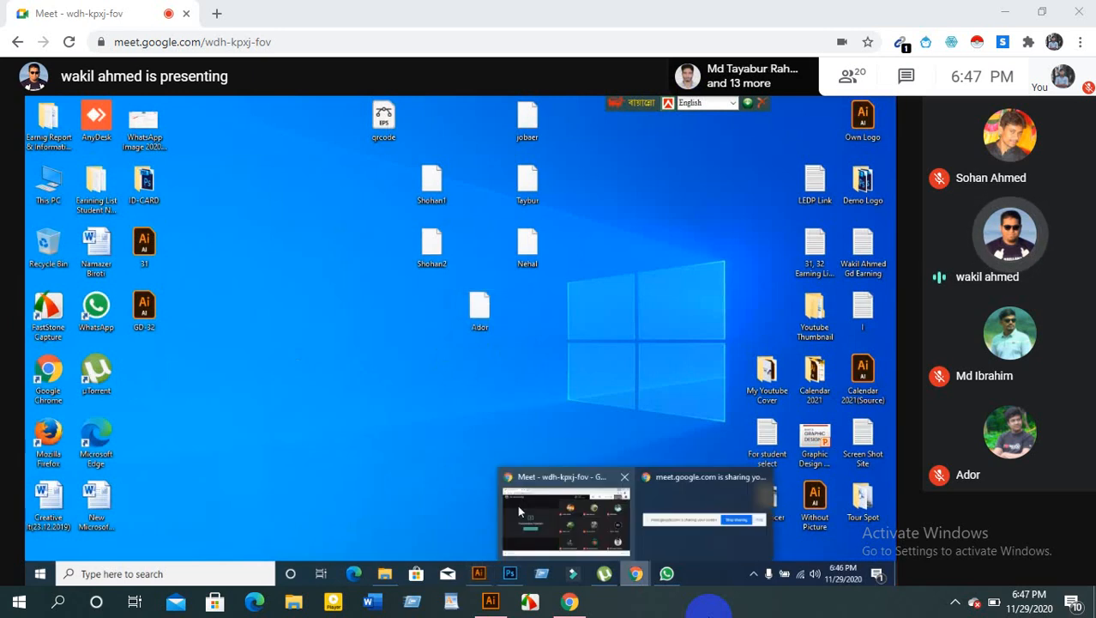
click(517, 504)
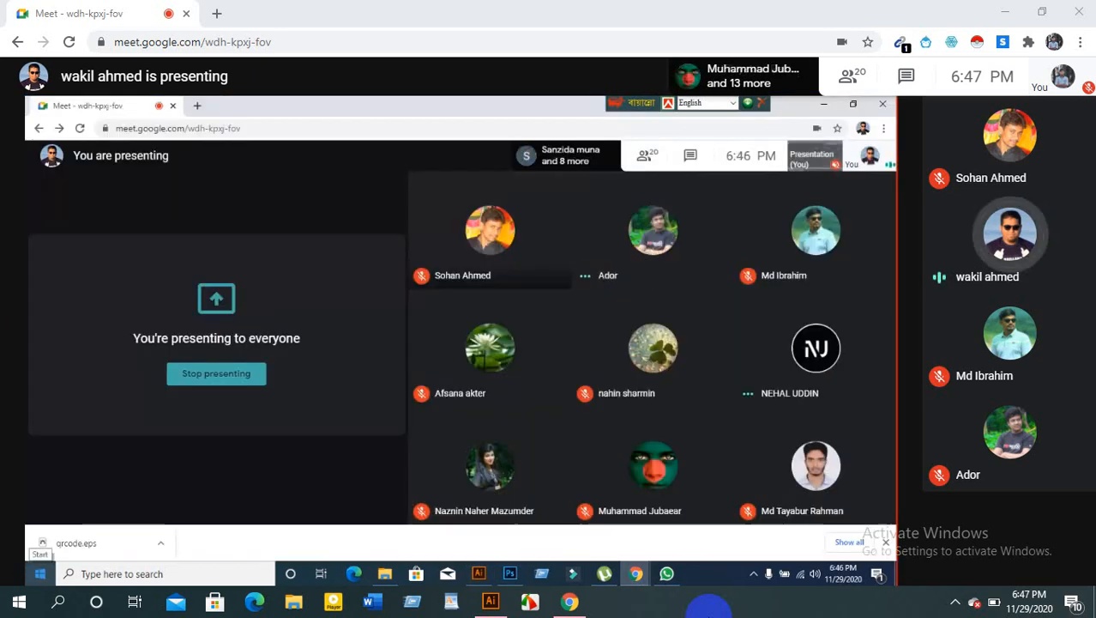
mouse_move(191, 438)
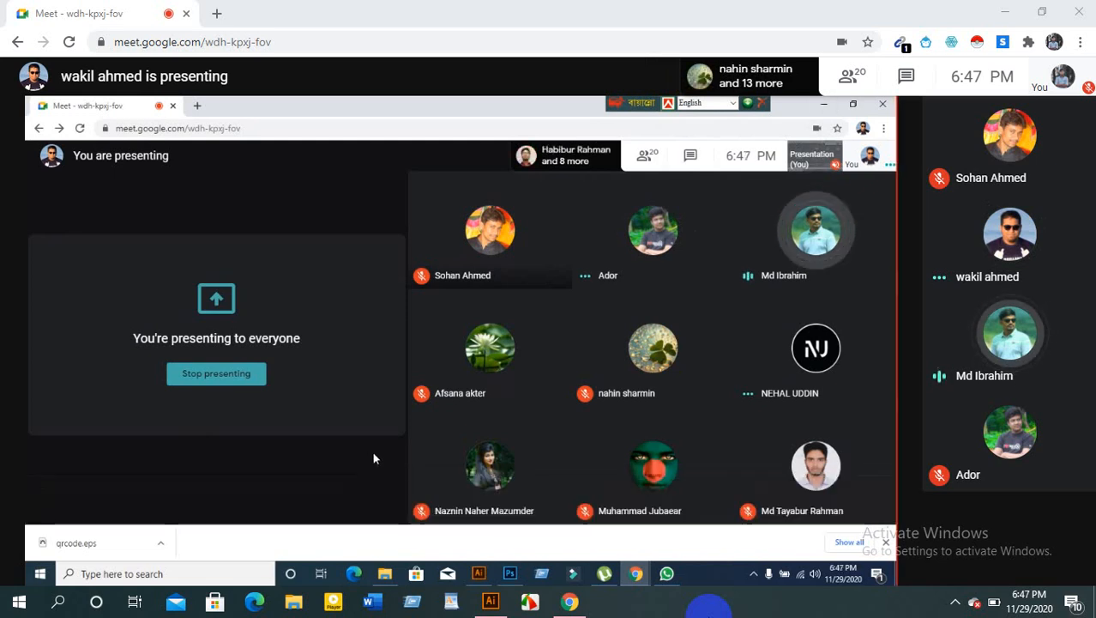
Switch to Illustrator, examine the size, artboard and bleed settings for a new document, and close them without creating one
click(477, 573)
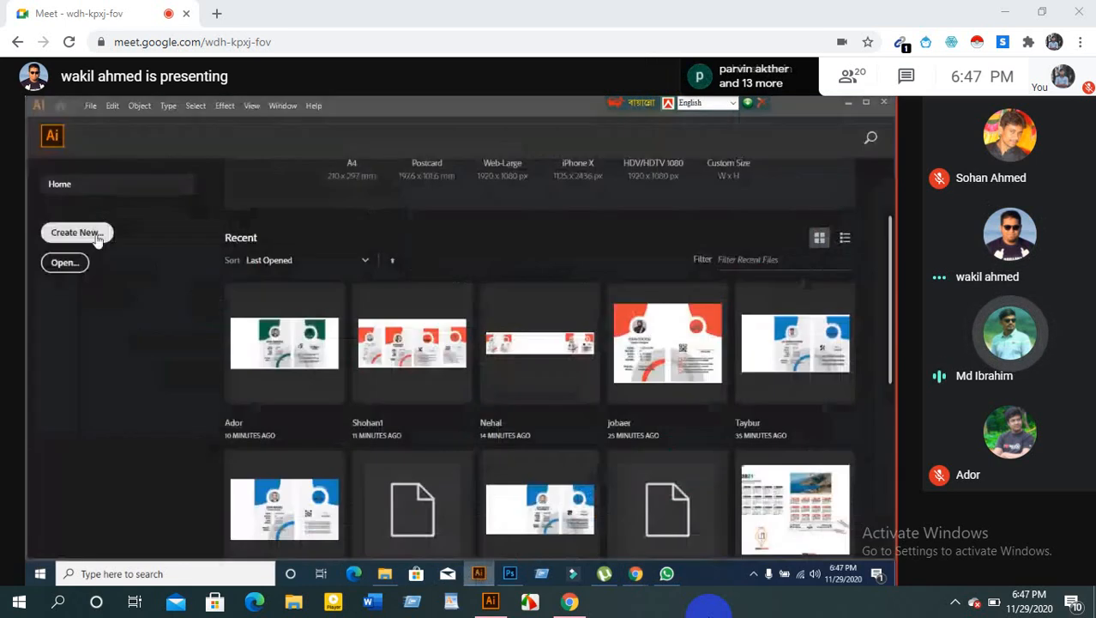
key(ctrl+n)
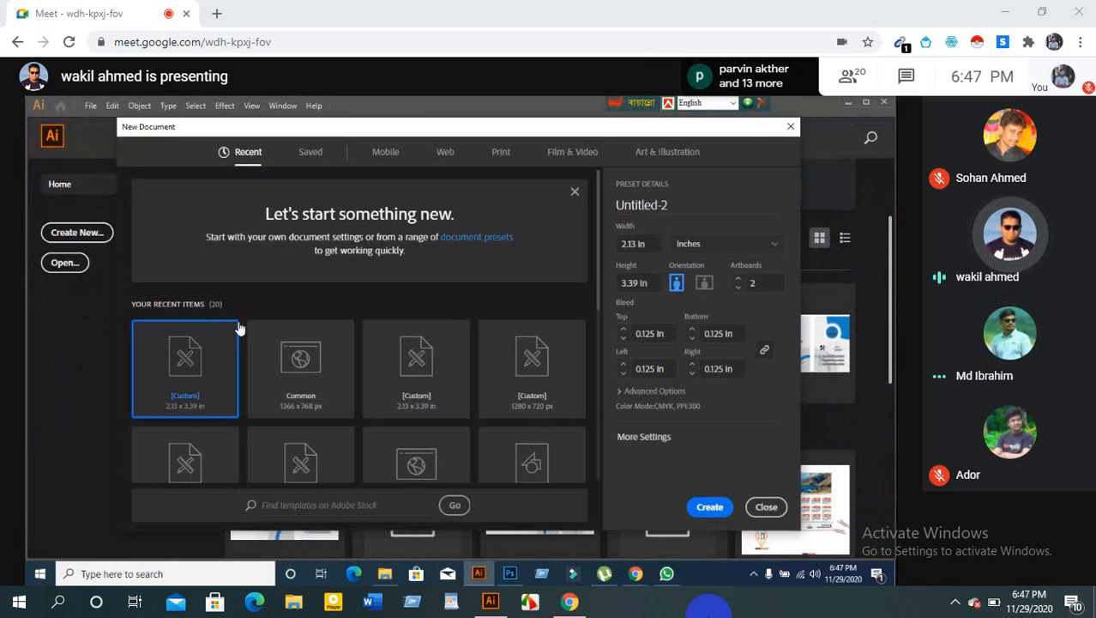
click(759, 508)
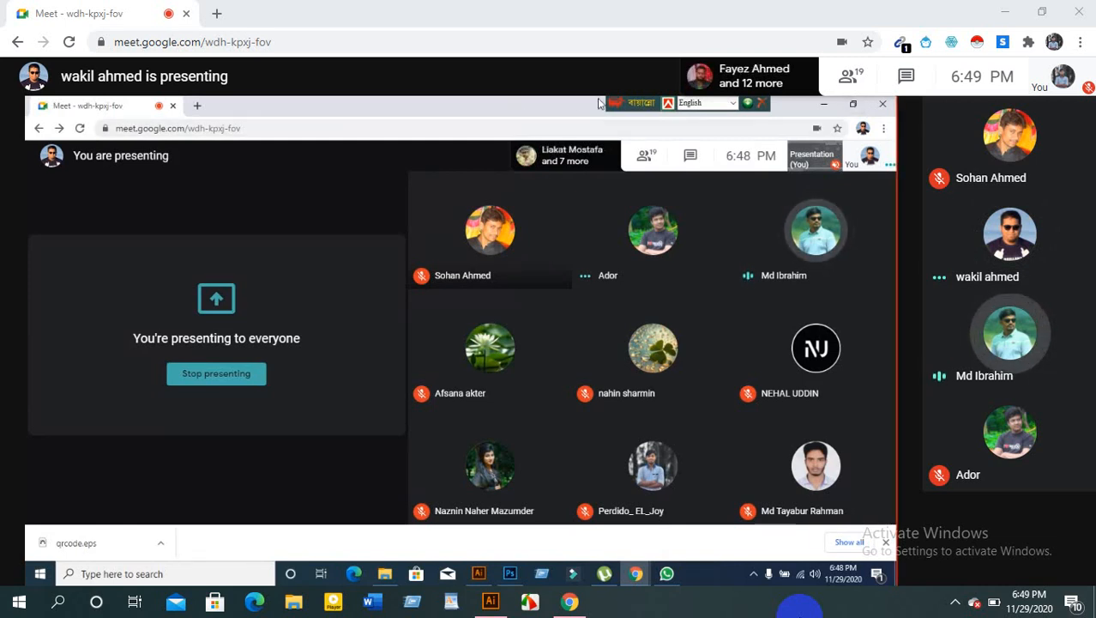
Move the floating keyboard language bar away from the window's account and title controls
drag(604, 103, 472, 103)
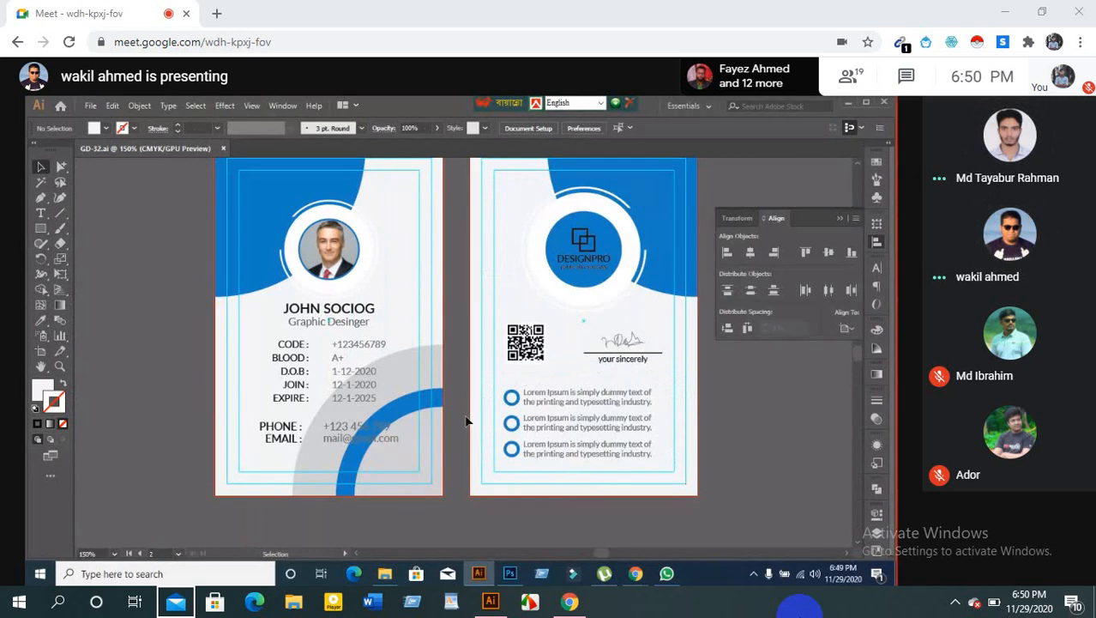
mouse_move(813, 357)
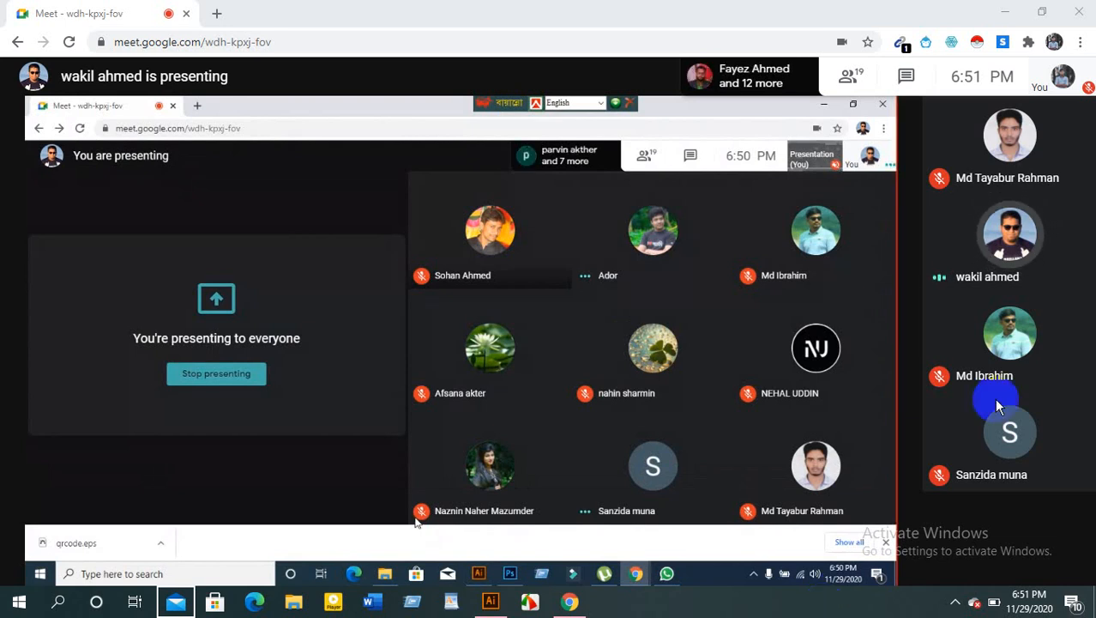
mouse_move(1027, 369)
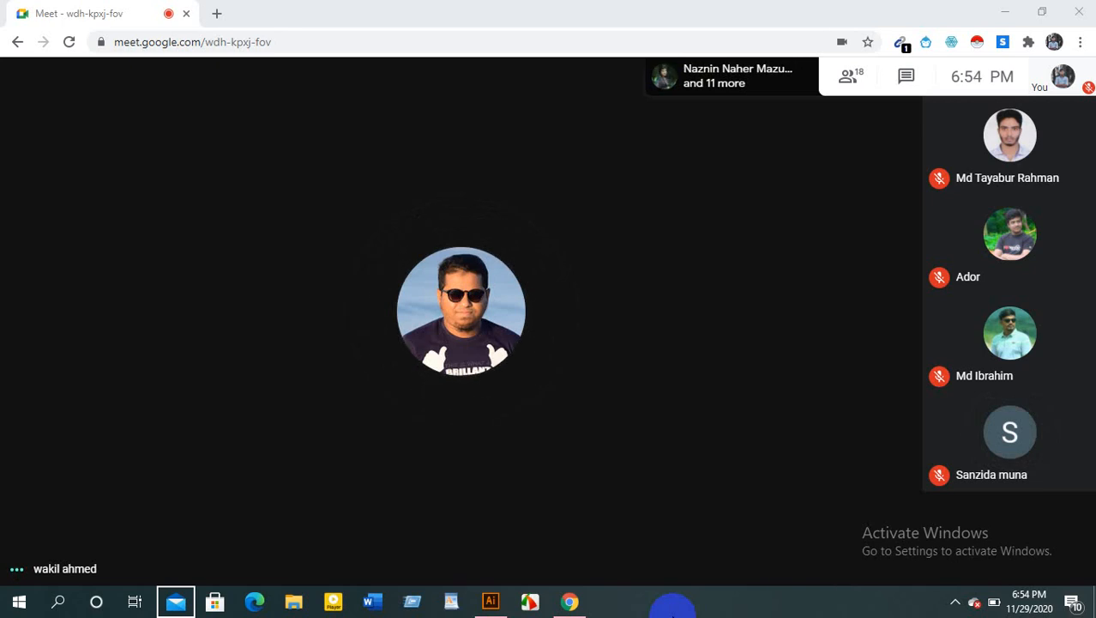
Turn on the meeting microphone to speak and mute it again, two times in the Google Meet call
mouse_move(533, 583)
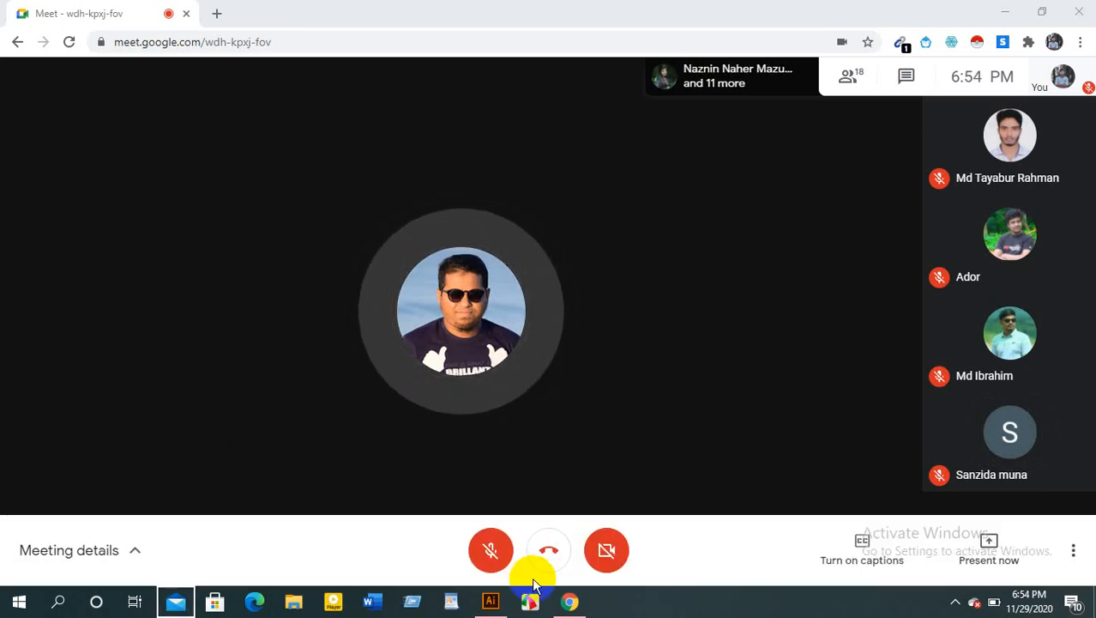
click(495, 553)
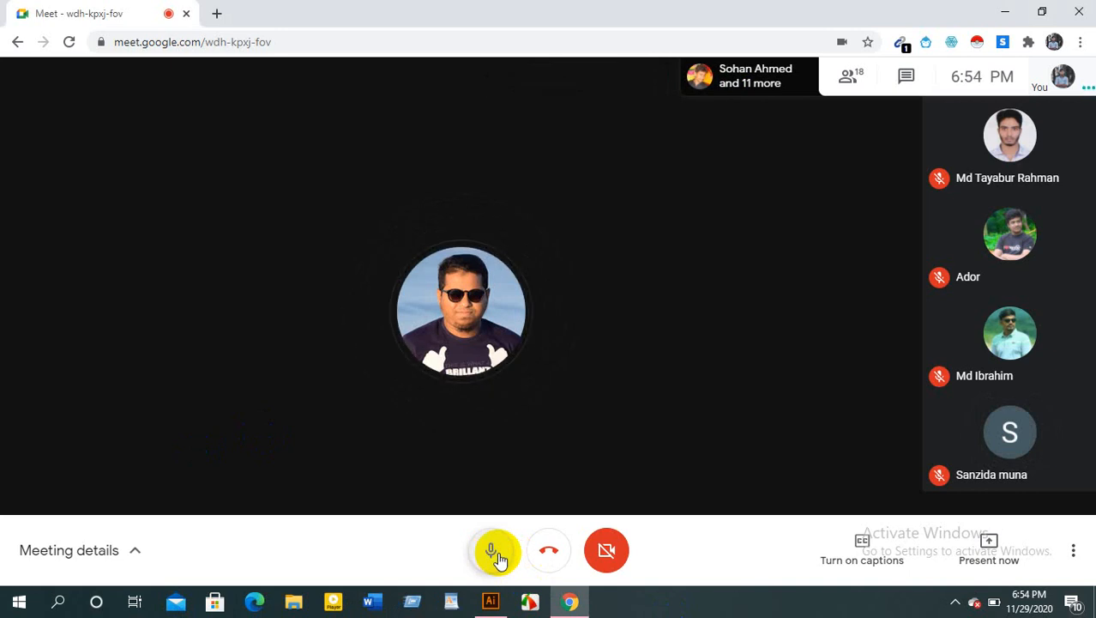
click(499, 556)
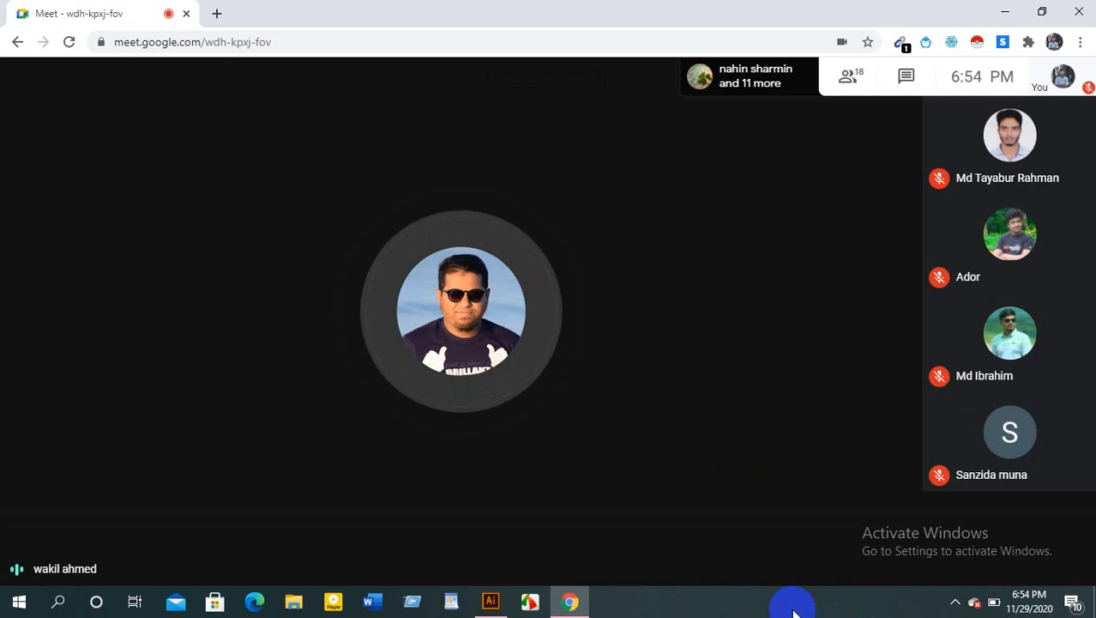
click(488, 549)
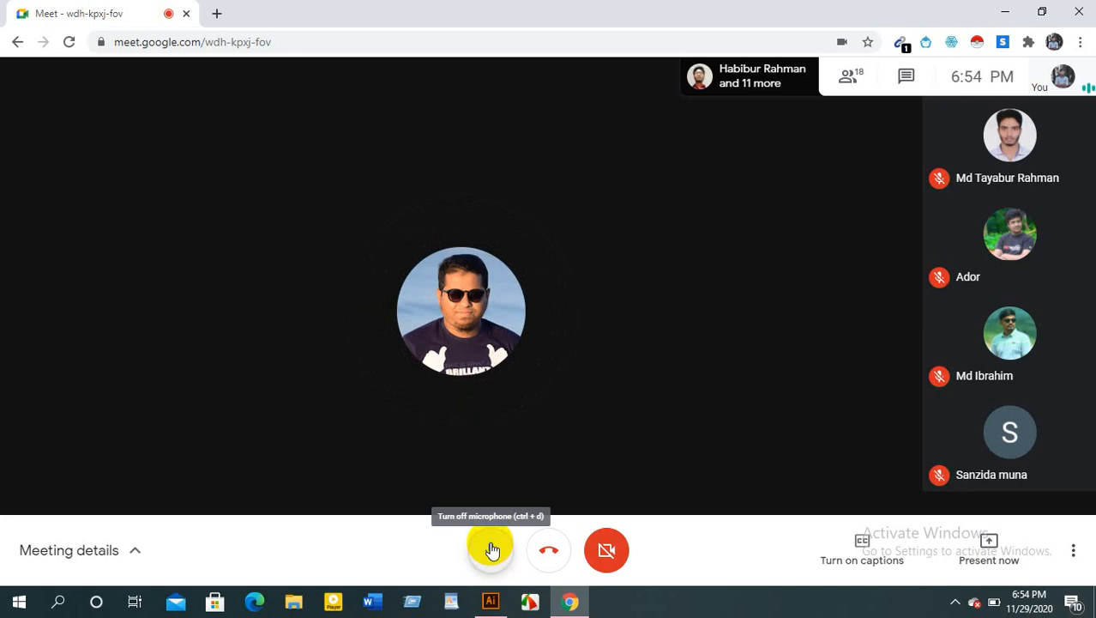
click(492, 549)
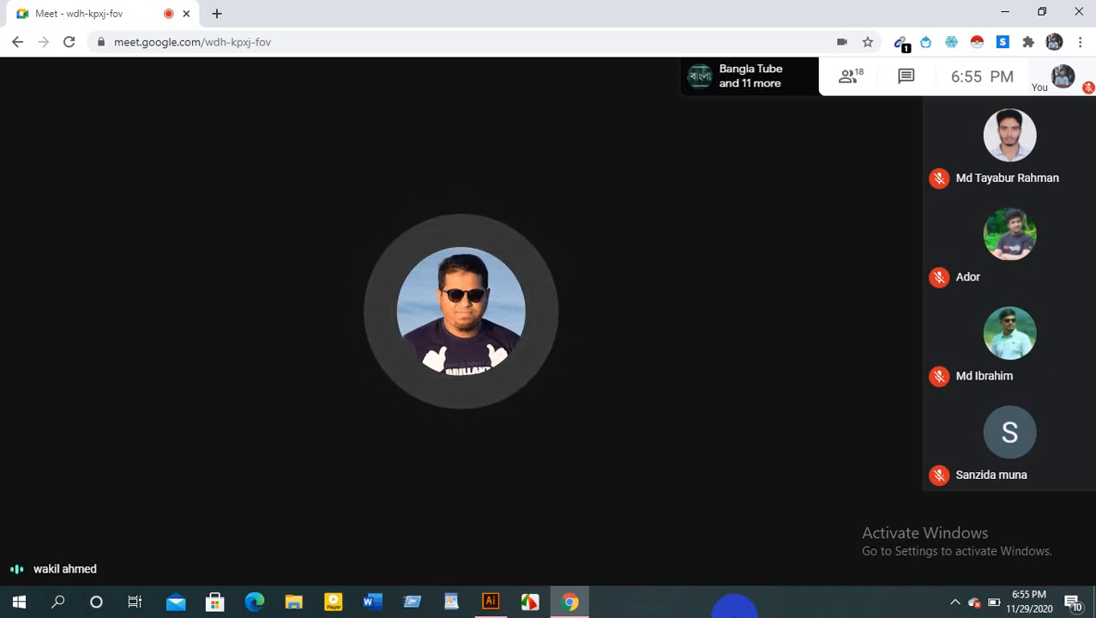
mouse_move(783, 436)
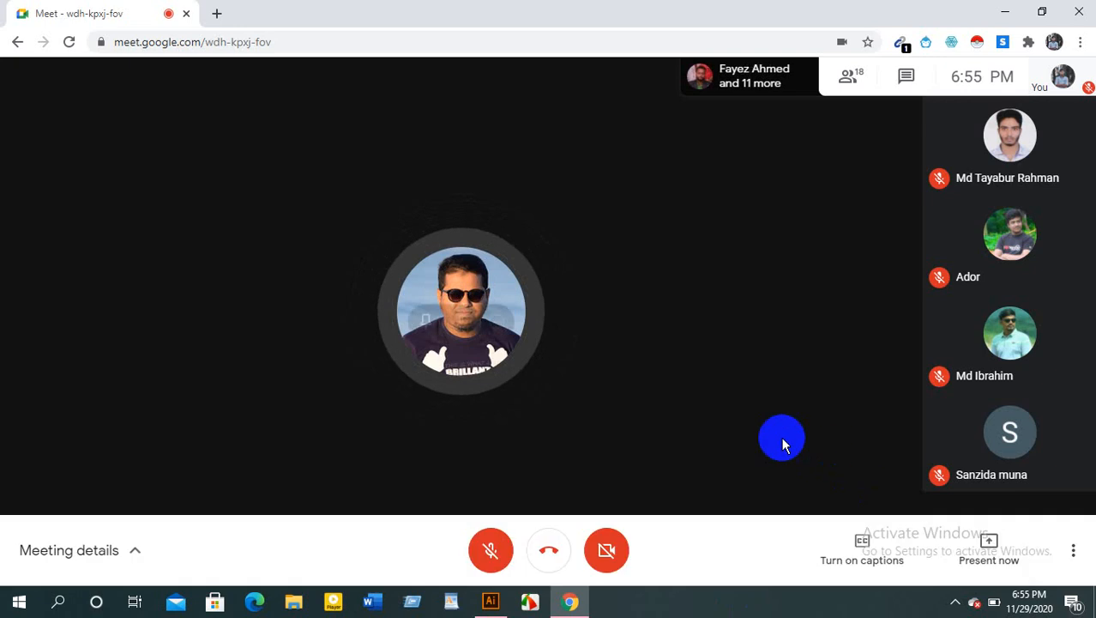
Unmute the meeting microphone to speak and mute it again, three times, as the screen presentation of the ID card mockup gets under way
click(490, 553)
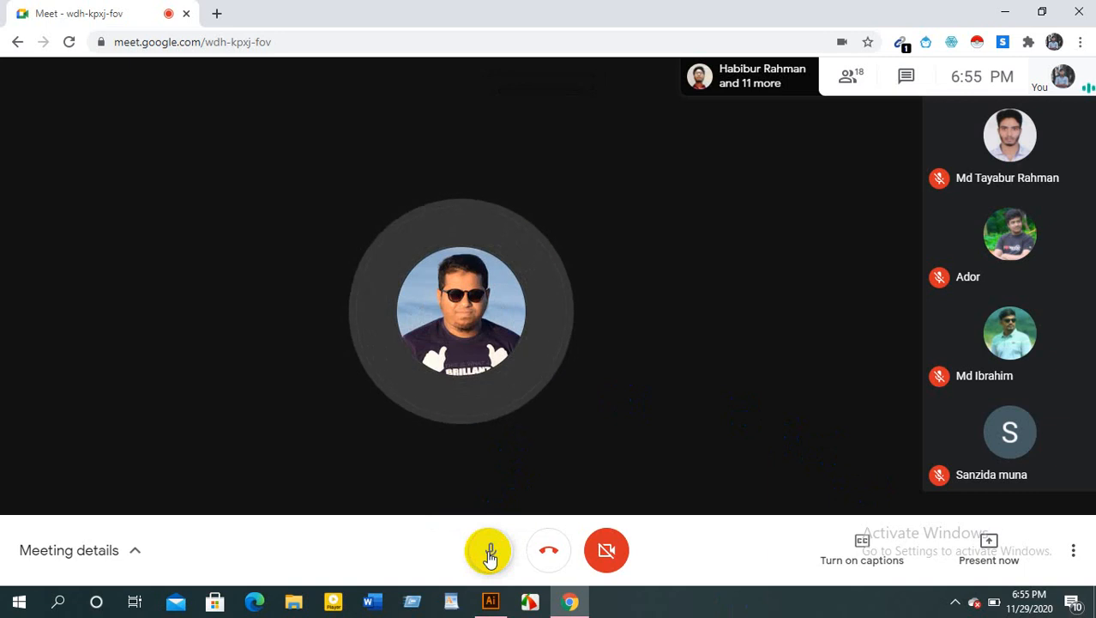
click(490, 555)
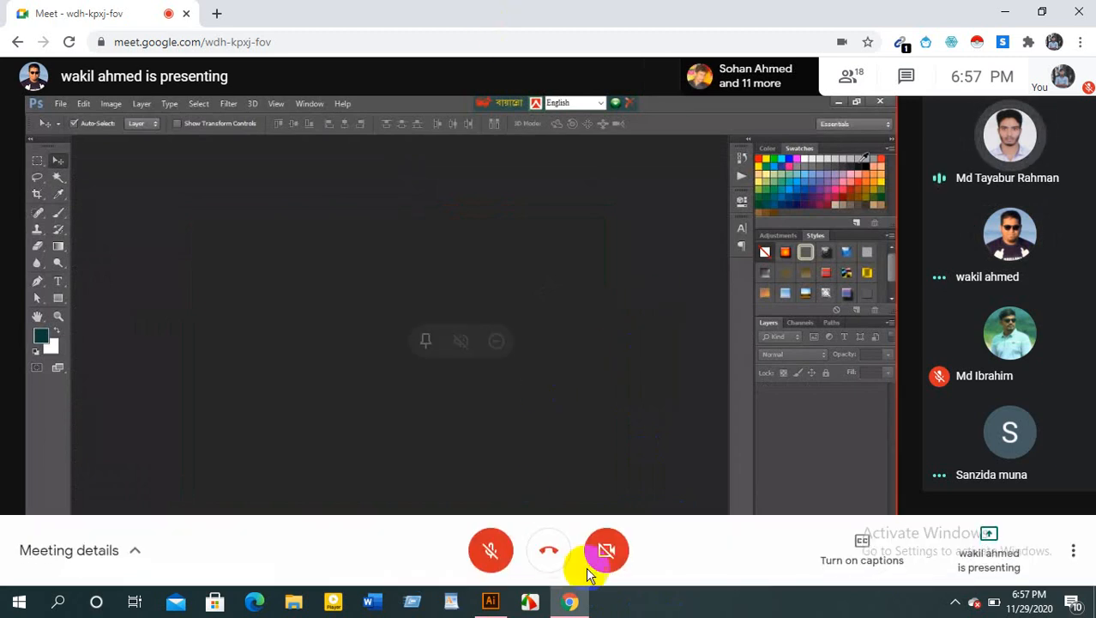
click(497, 548)
click(498, 549)
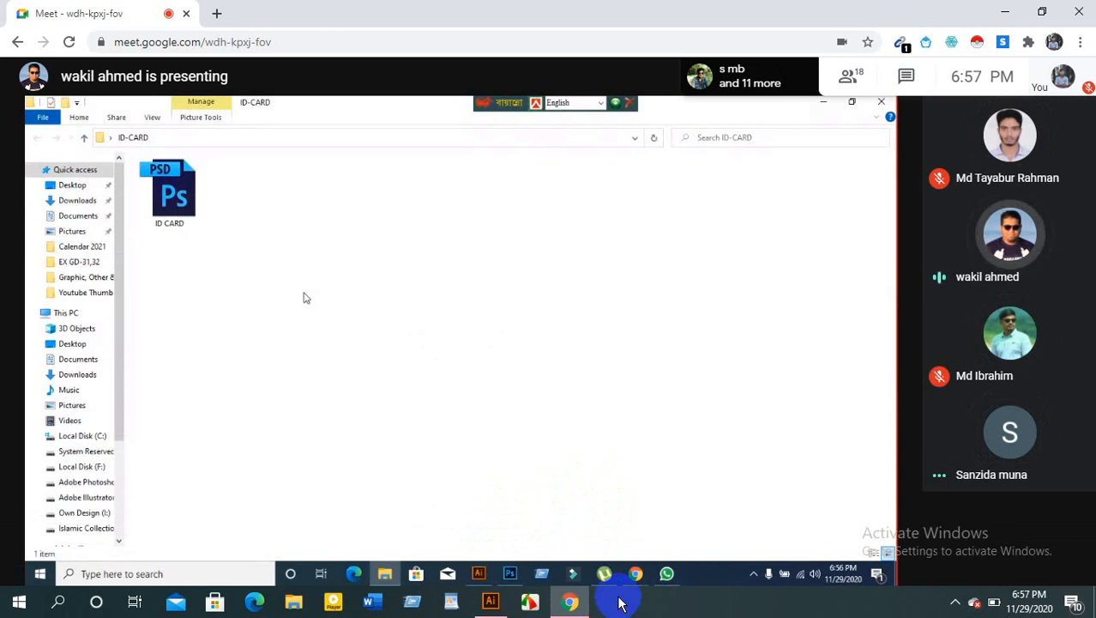
click(493, 540)
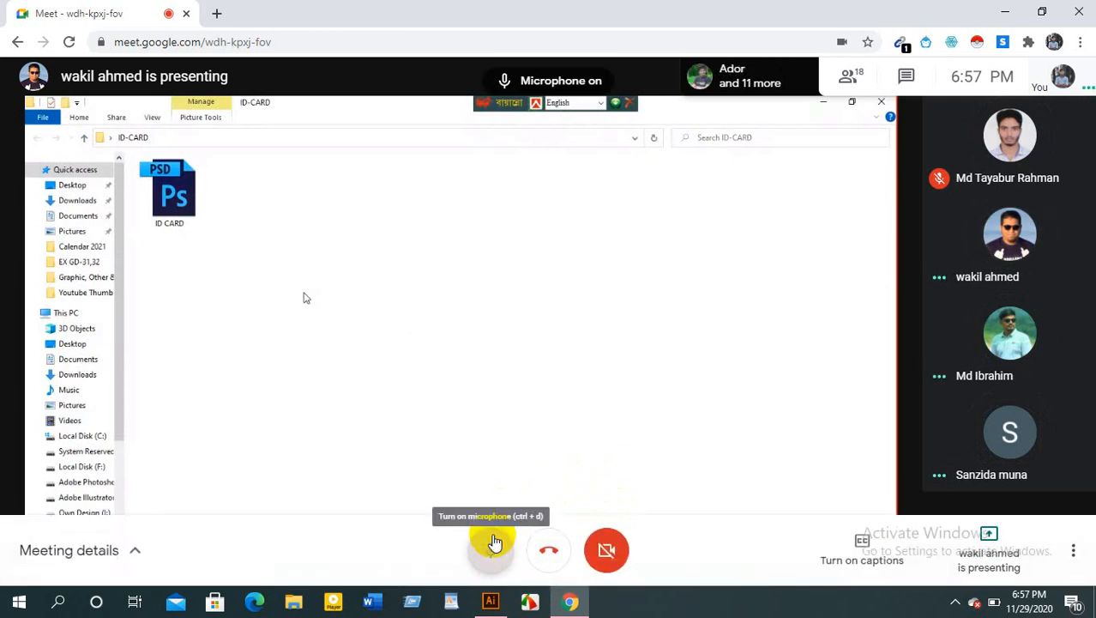
click(494, 542)
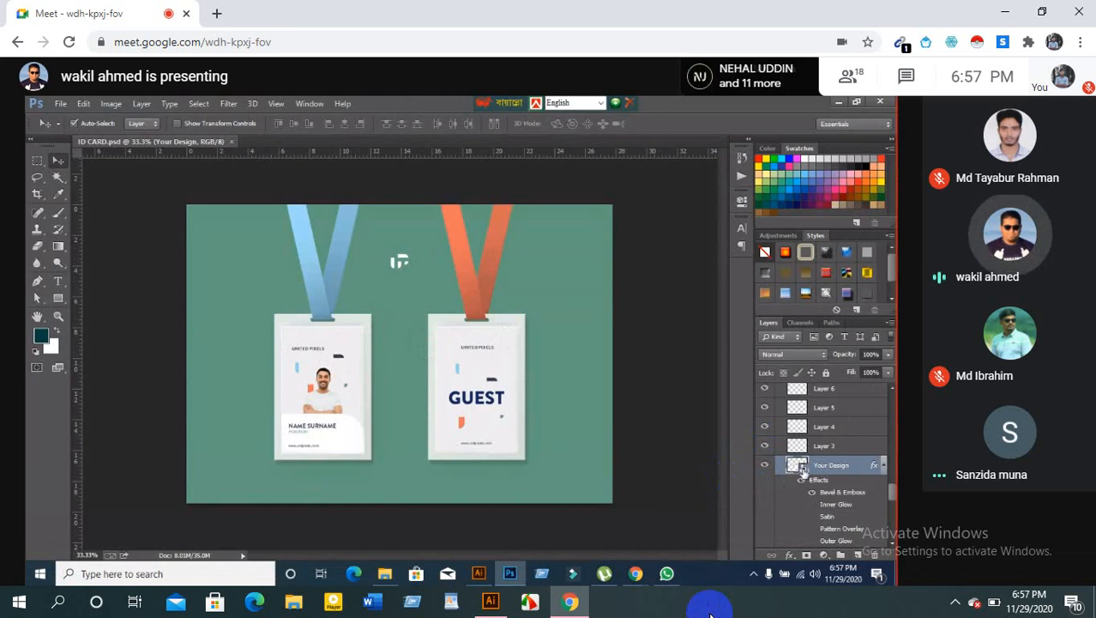
Follow the presented Illustrator export and clipping mask of the card's front, unmuting the microphone to comment and muting it again three times
mouse_move(473, 471)
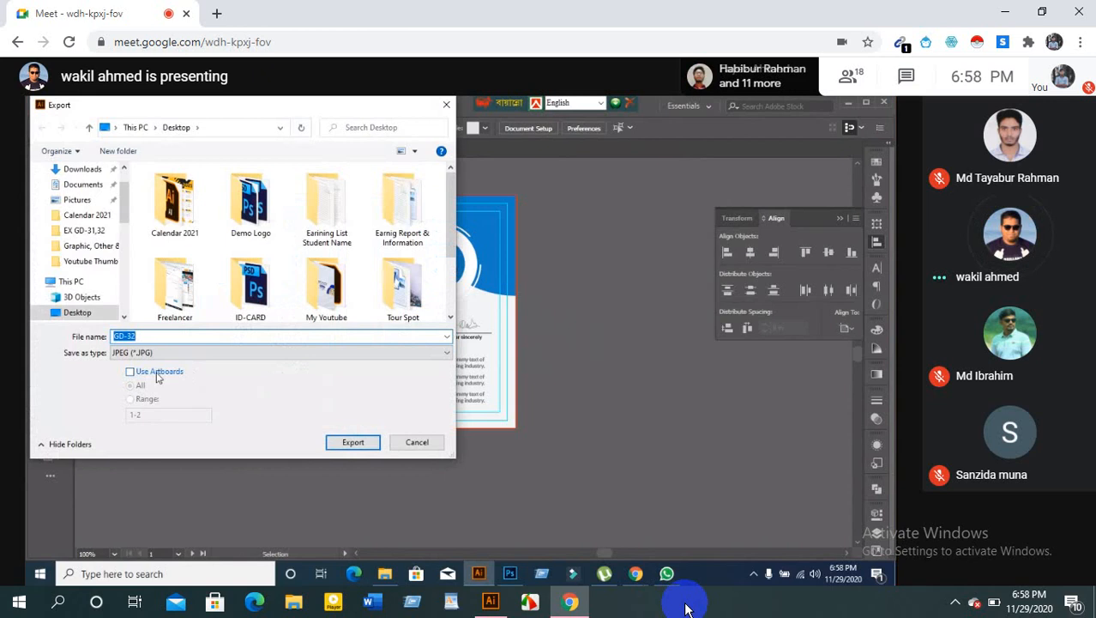
mouse_move(514, 543)
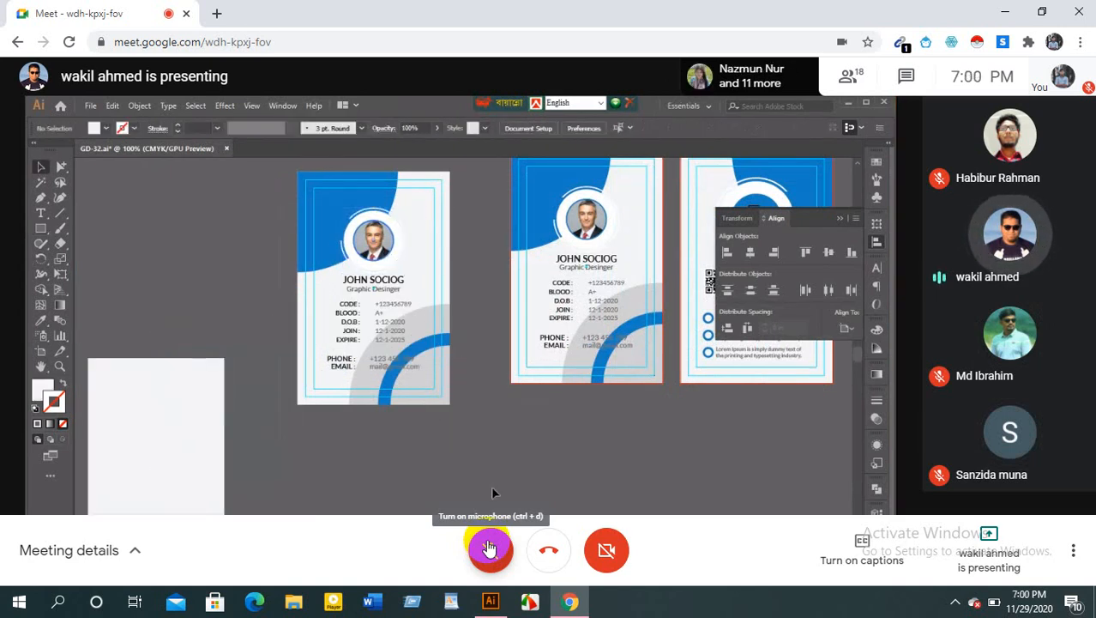
click(489, 547)
click(489, 547)
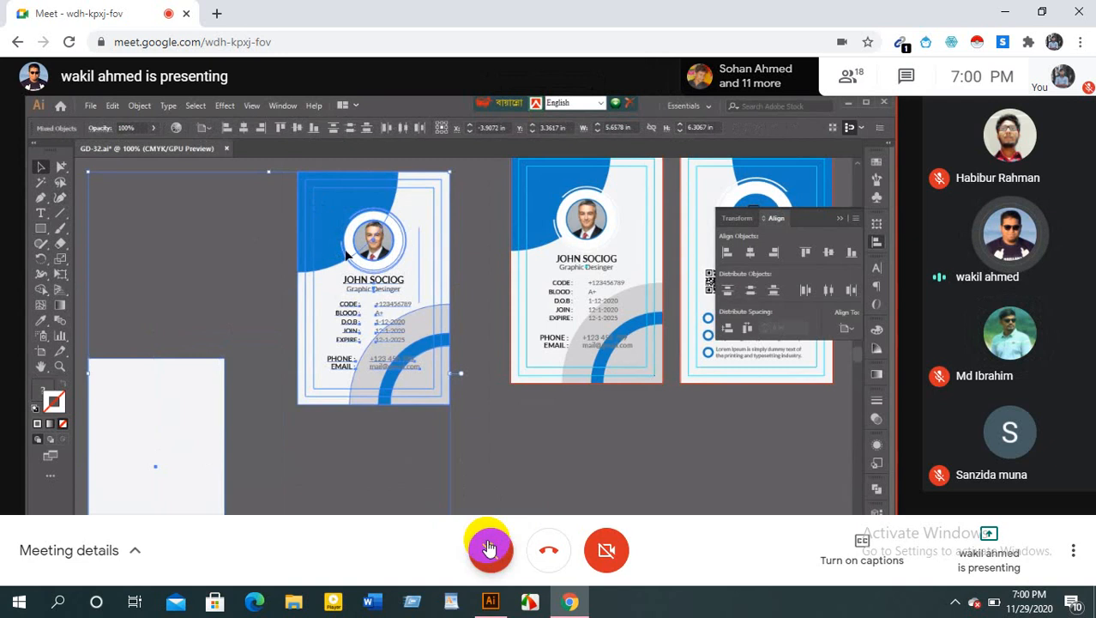
click(489, 548)
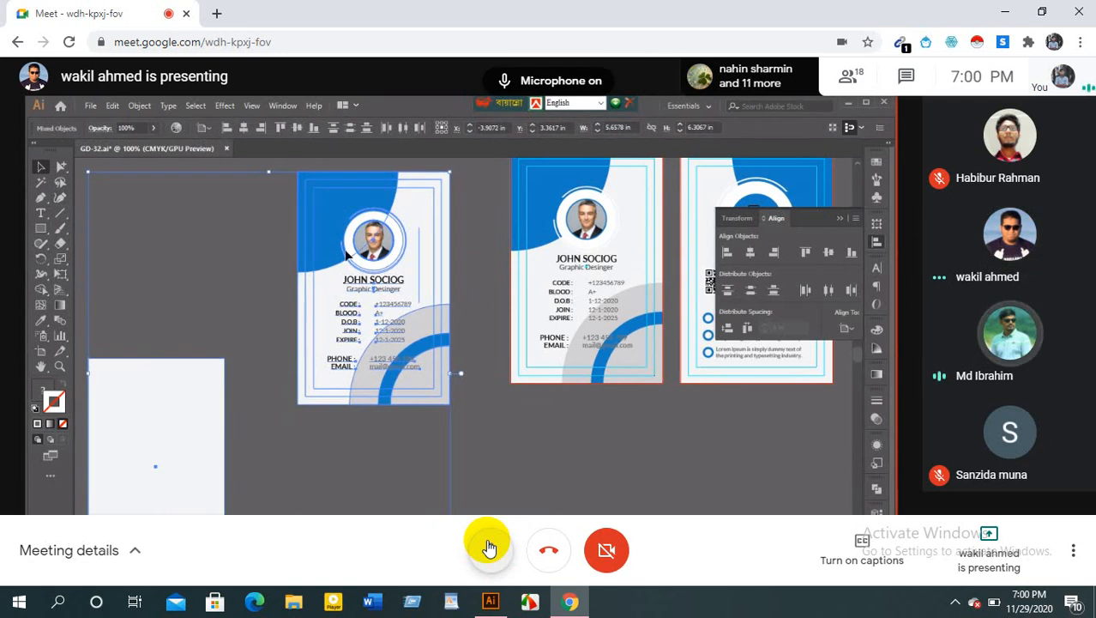
click(489, 547)
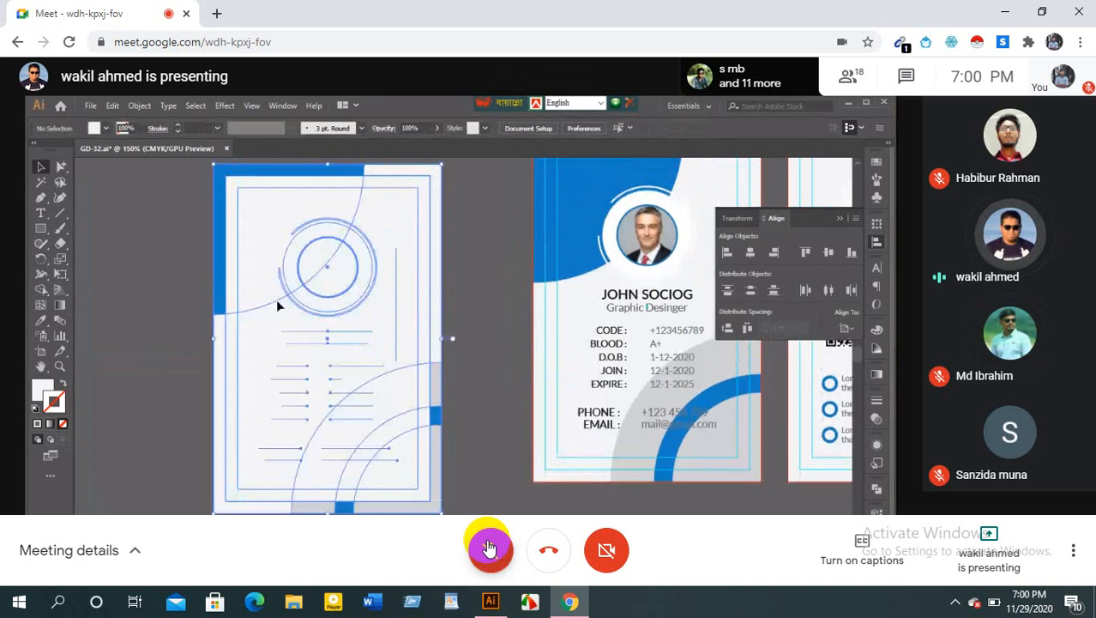
click(489, 547)
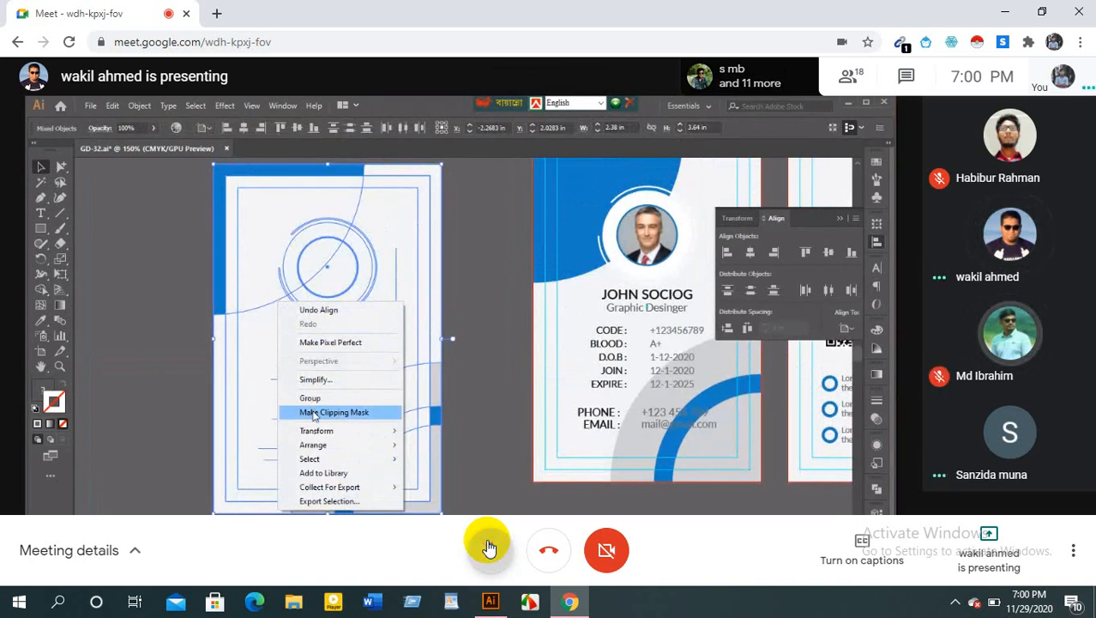
click(488, 547)
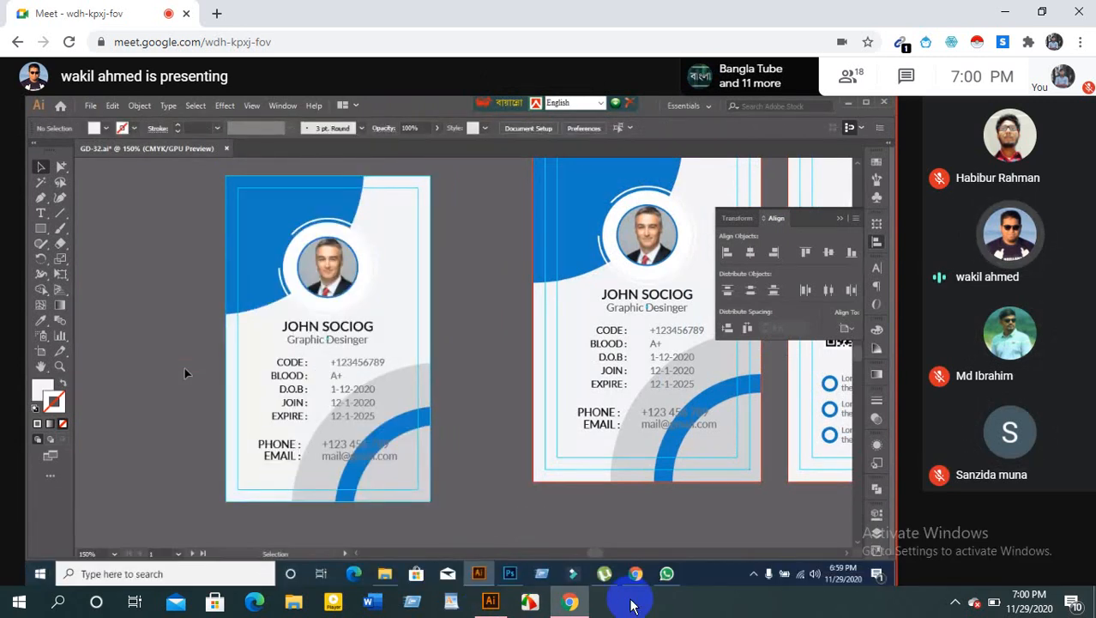
Unmute to speak and mute again three times while the presenter aligns the pasted card in the Photoshop mockup
mouse_move(514, 453)
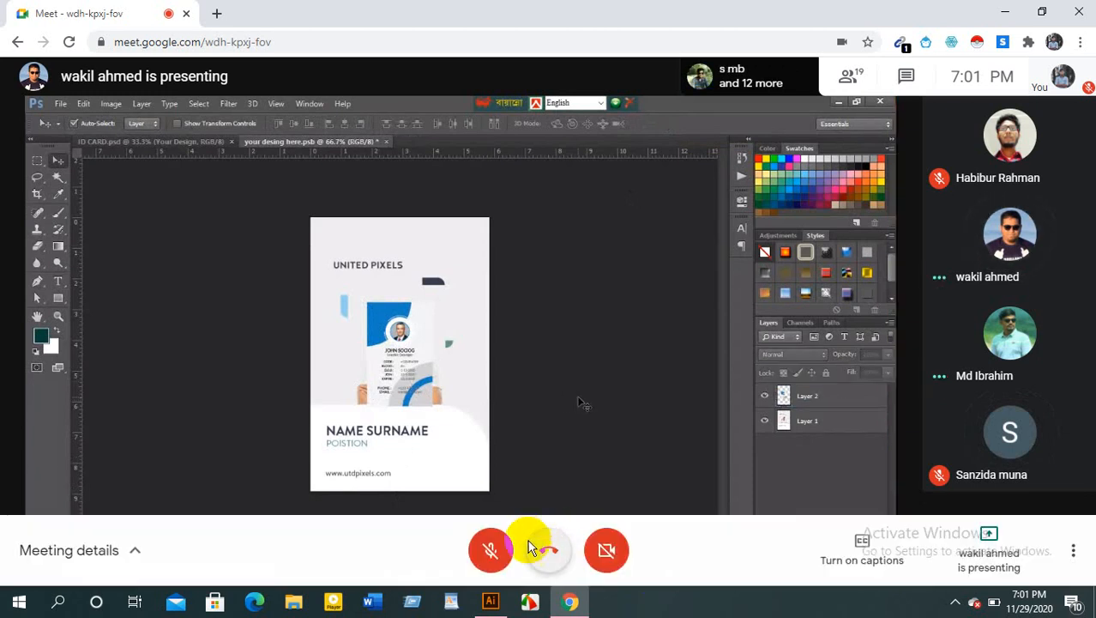
click(498, 550)
click(503, 552)
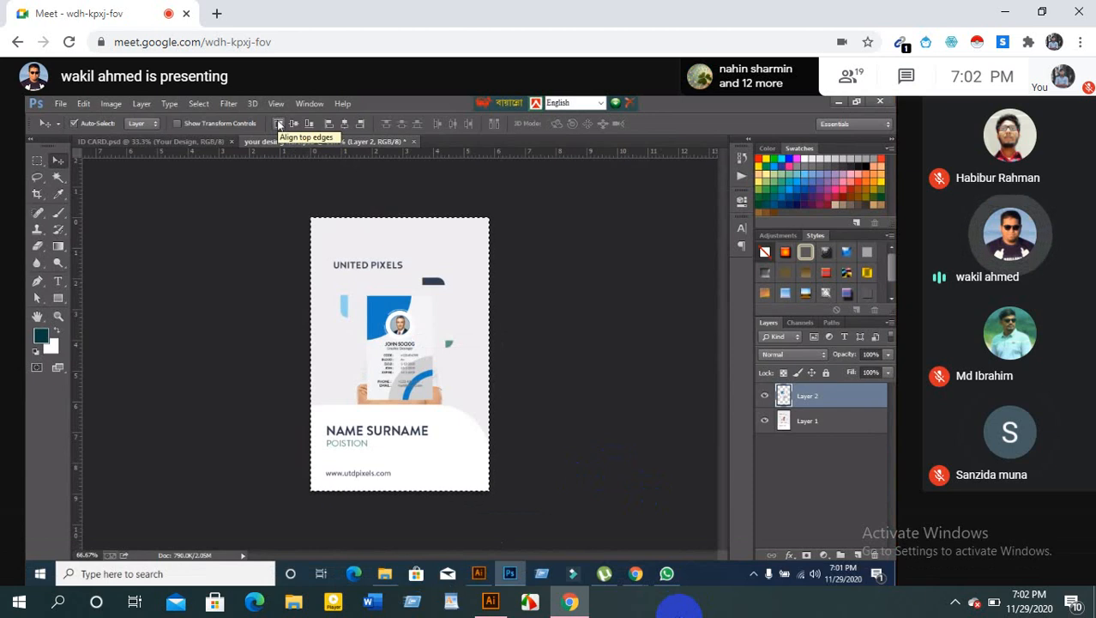
click(494, 549)
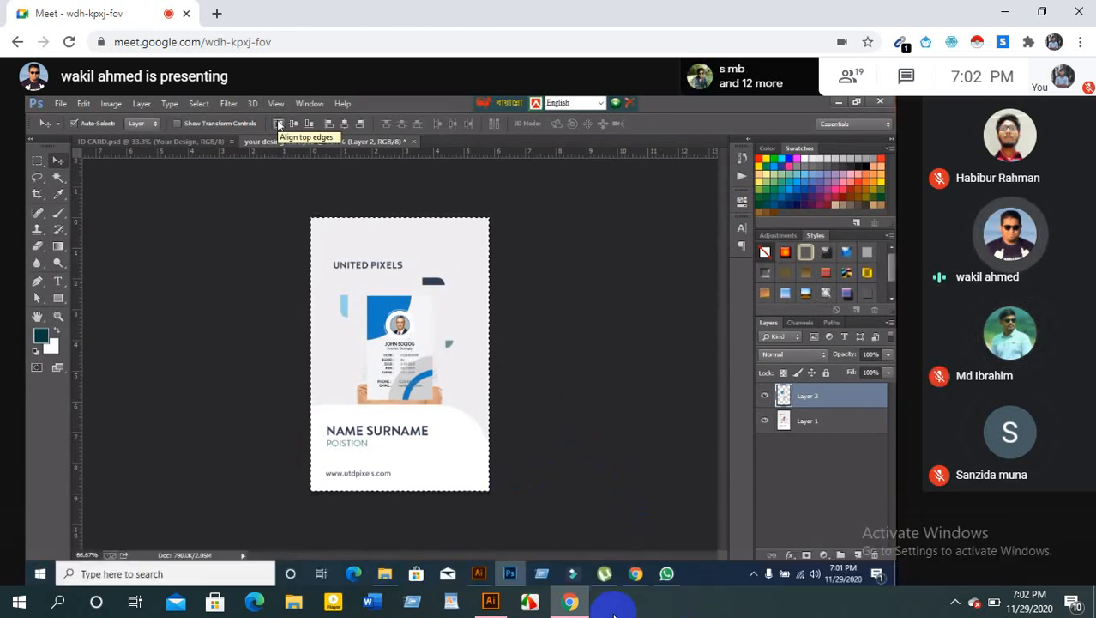
click(492, 553)
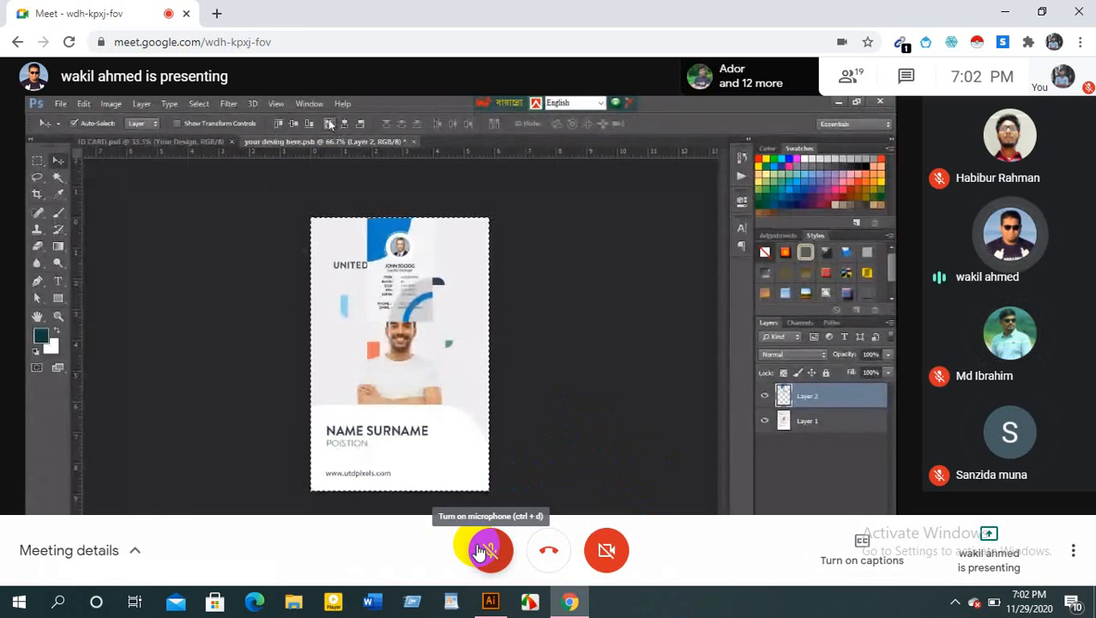
click(483, 553)
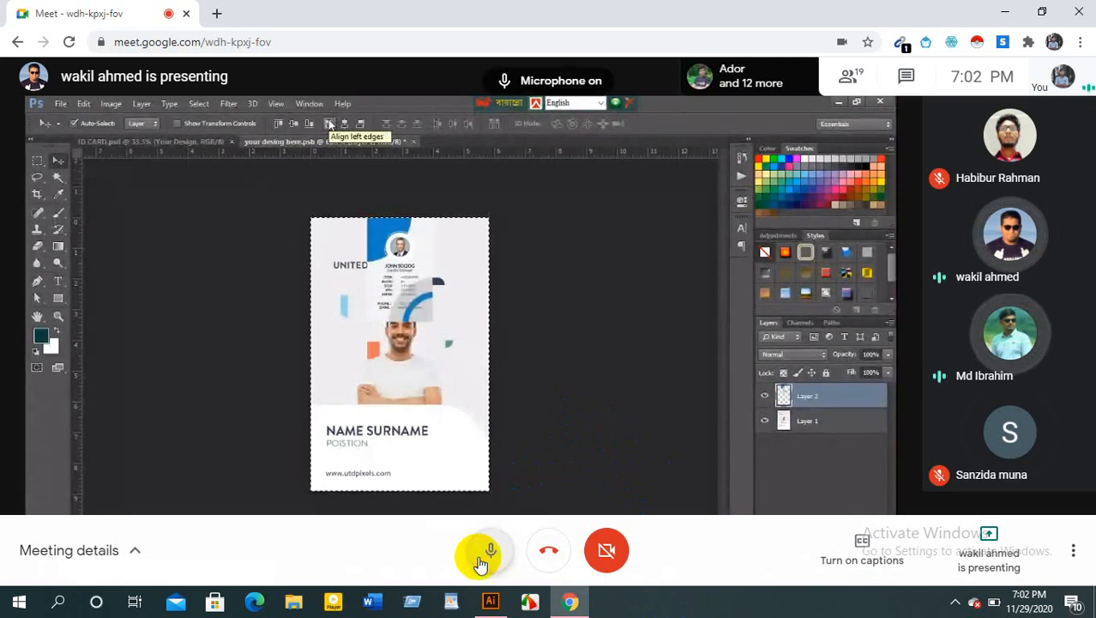
click(482, 557)
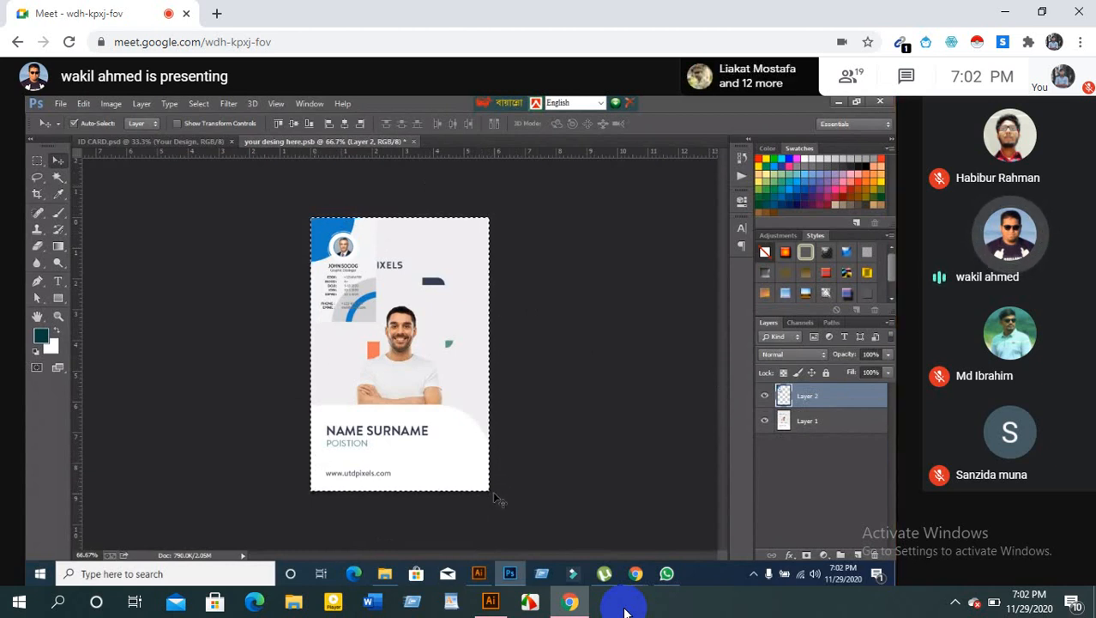
Turn the microphone on to respond and off again, three times, while the presenter enlarges the card layer to fill the mockup canvas
click(486, 548)
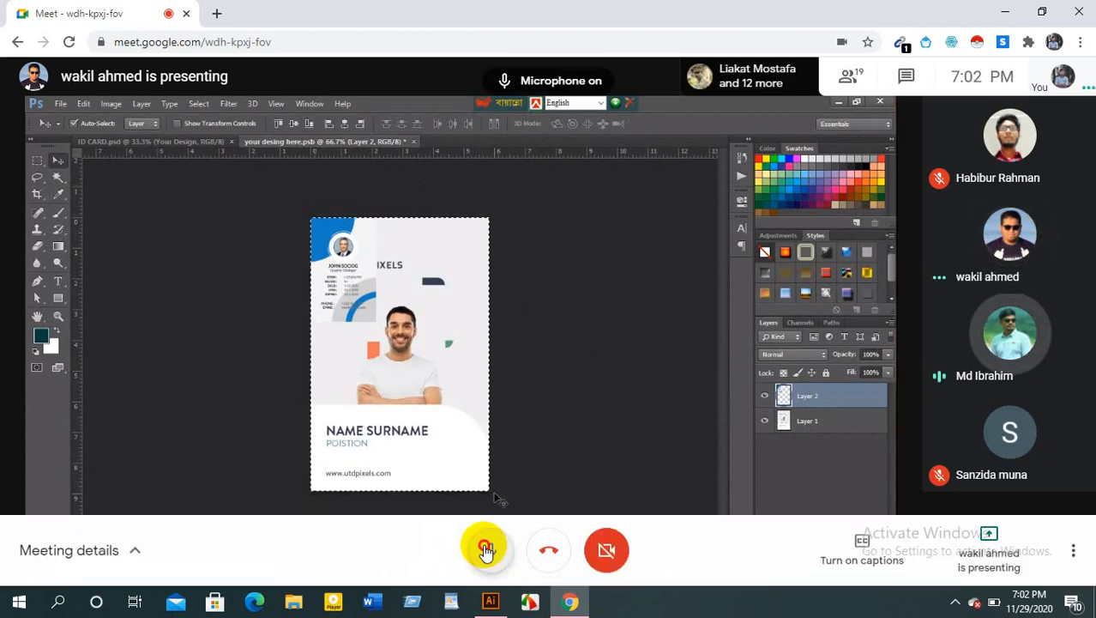
click(487, 549)
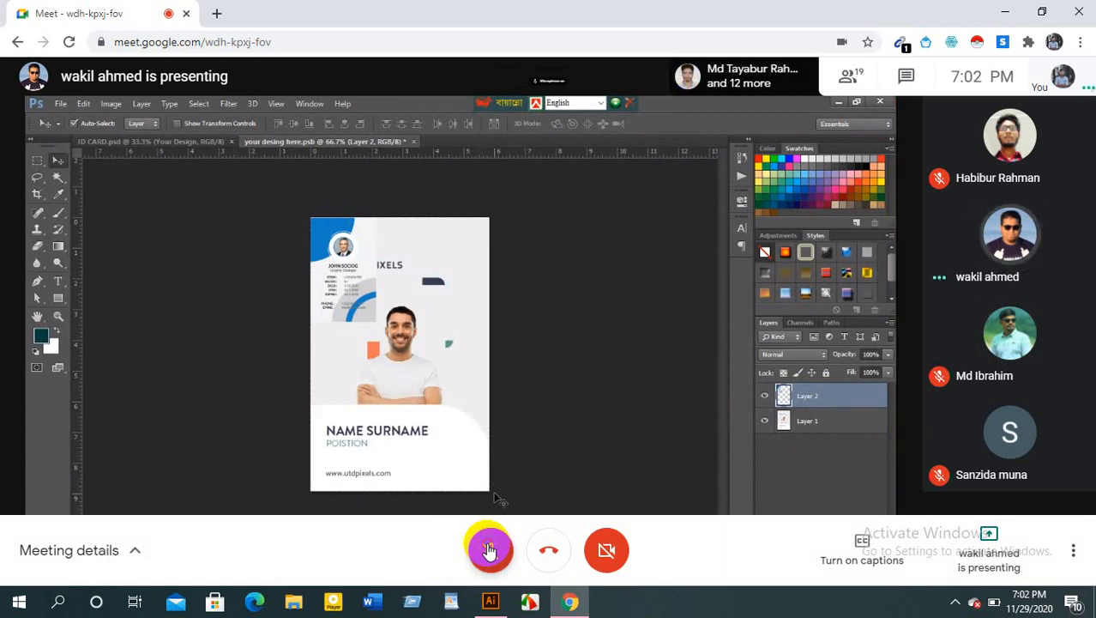
click(488, 549)
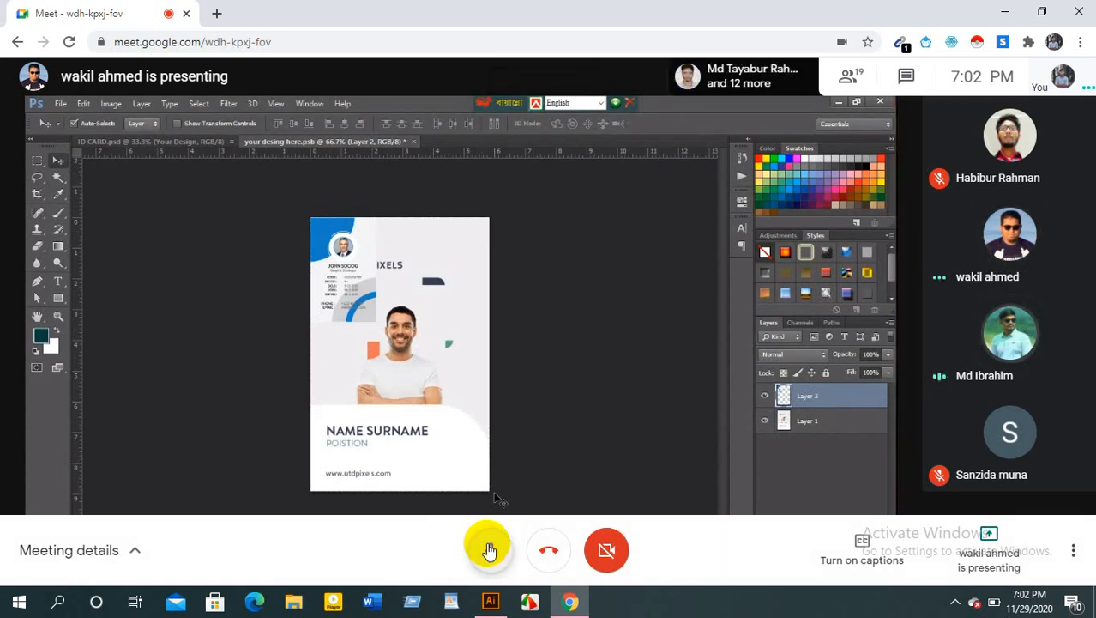
click(489, 550)
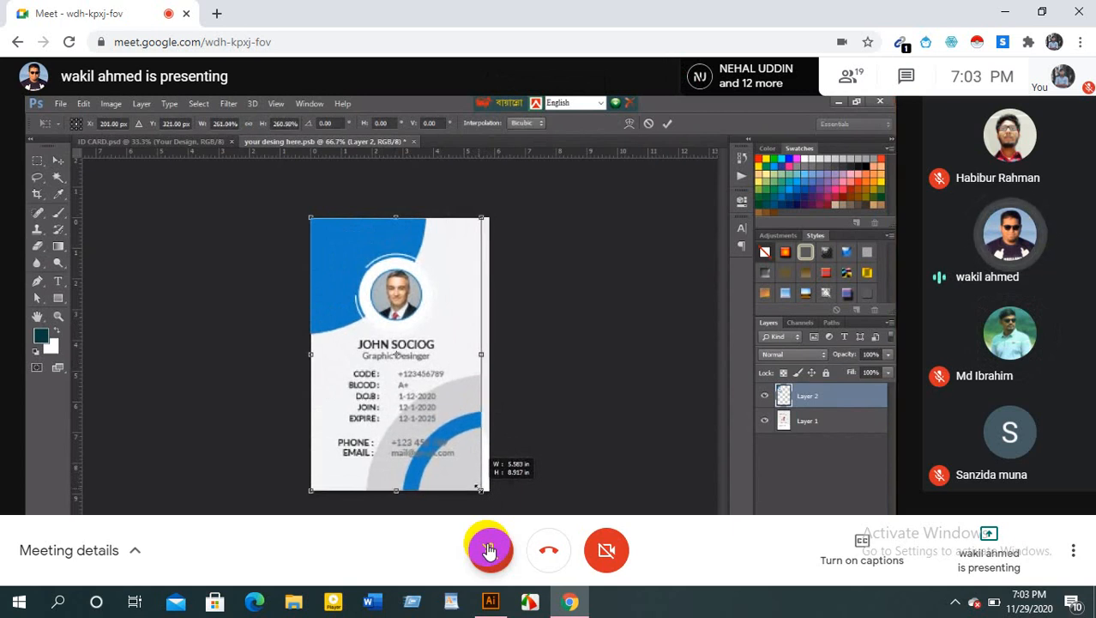
click(489, 549)
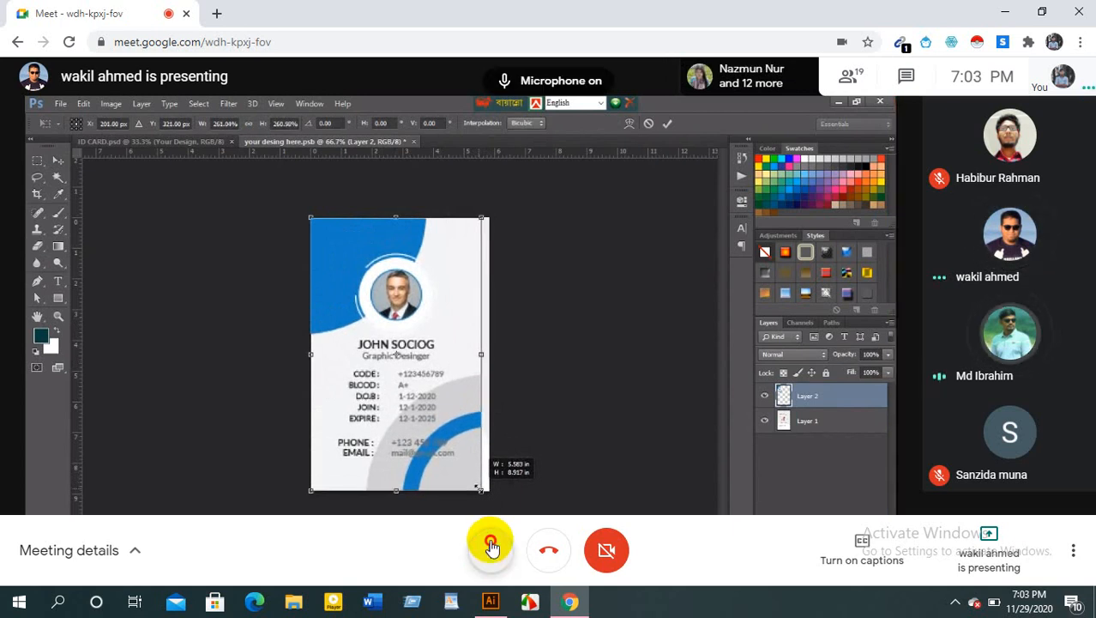
click(490, 548)
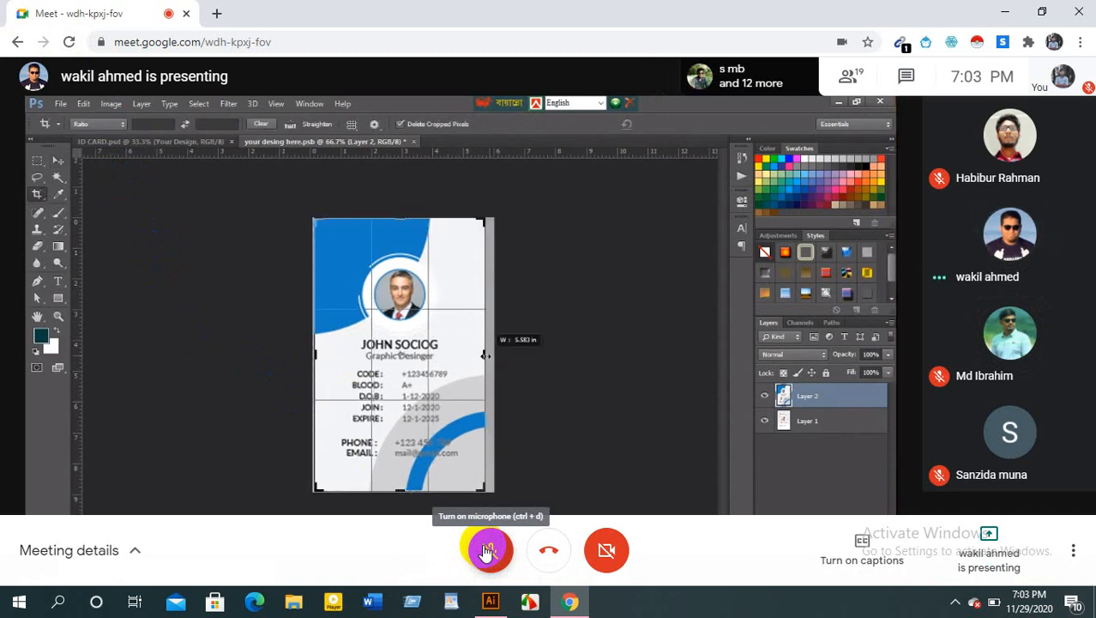
Unmute to comment and mute again four times during the presenter's demonstration of the Crop tool on the card
click(486, 550)
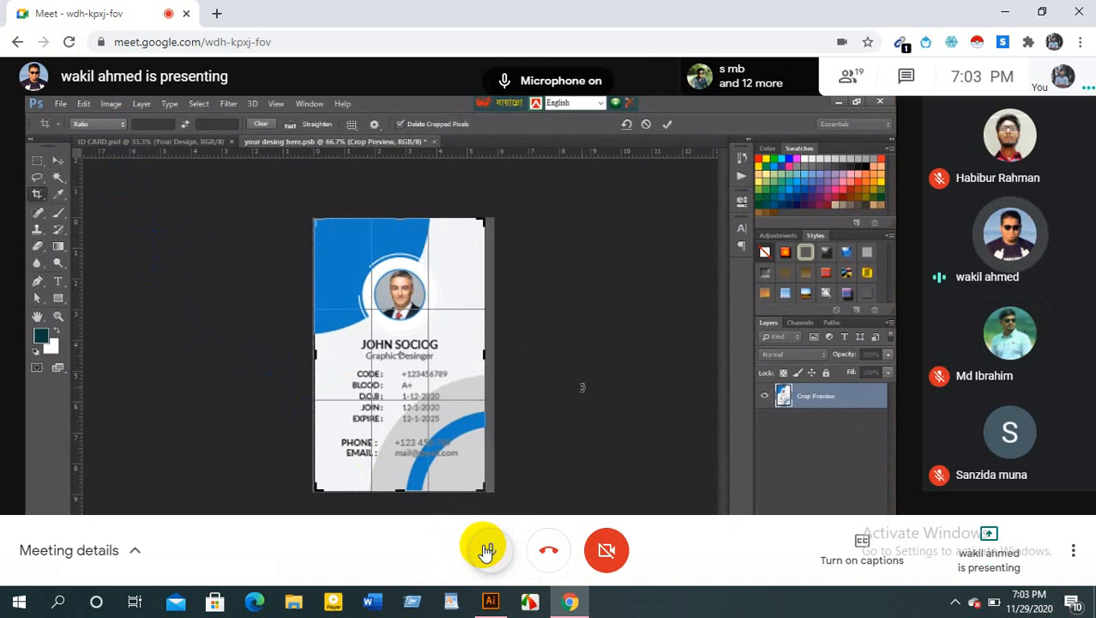
click(486, 550)
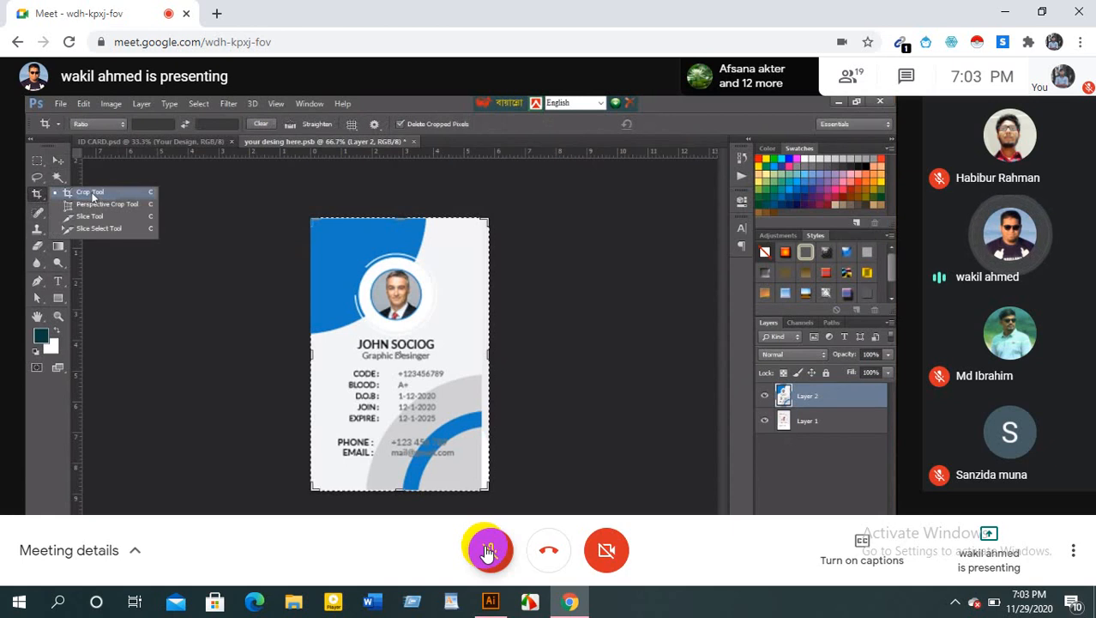
click(487, 550)
click(487, 550)
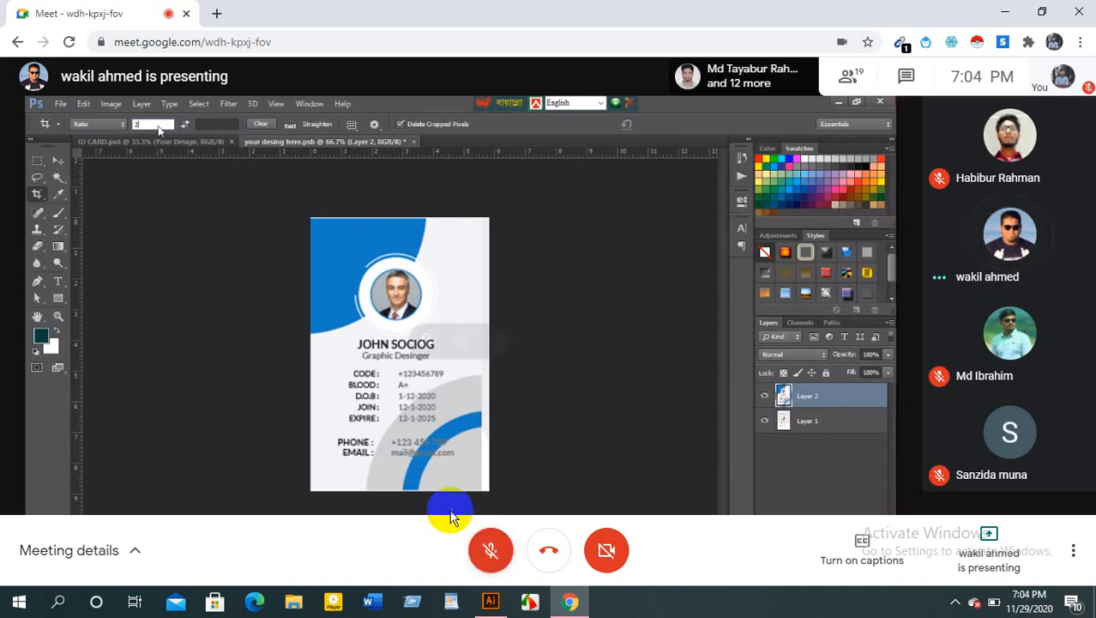
click(478, 542)
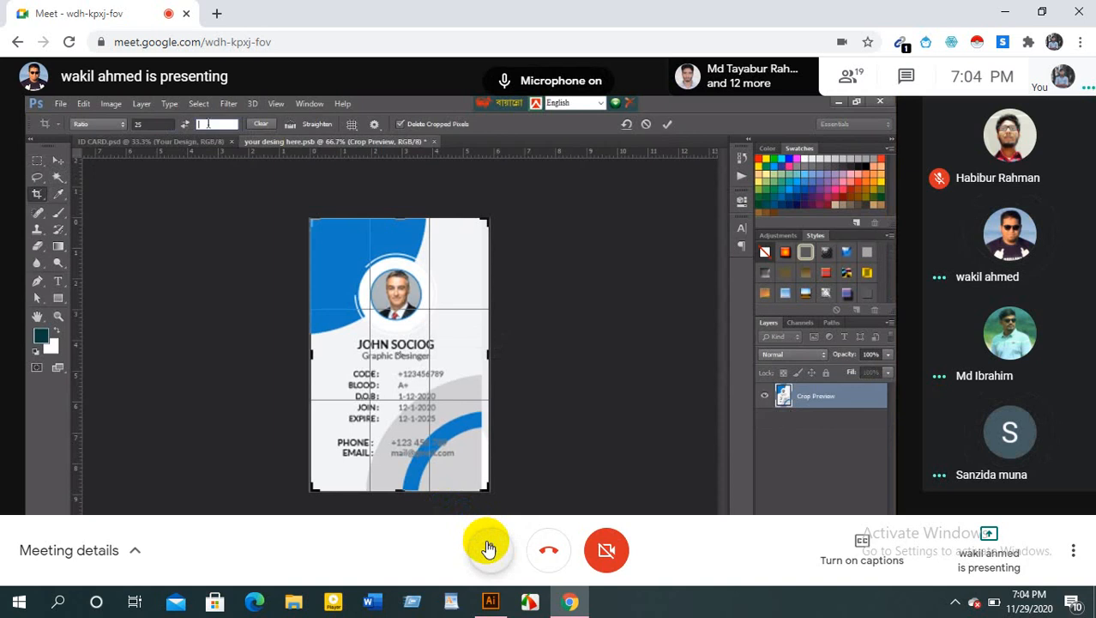
click(489, 547)
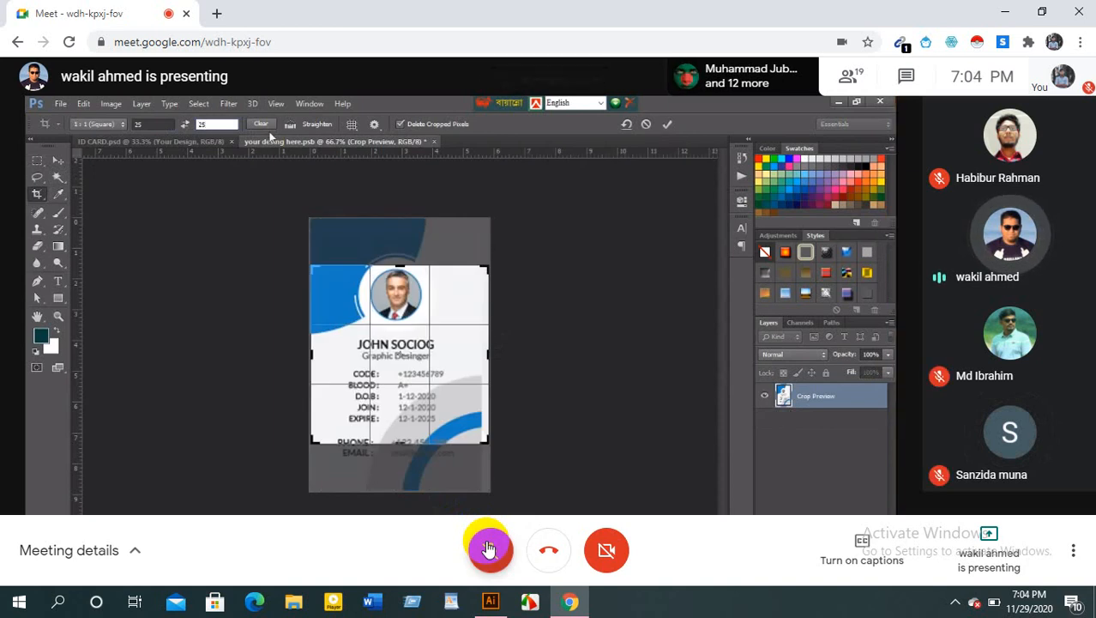
click(489, 547)
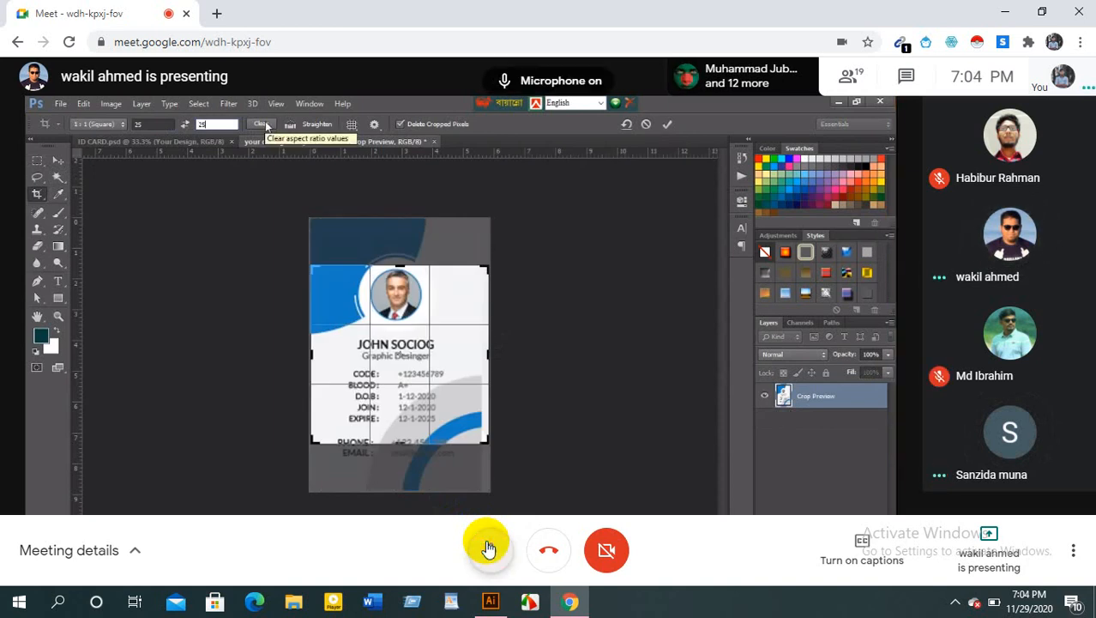
click(489, 547)
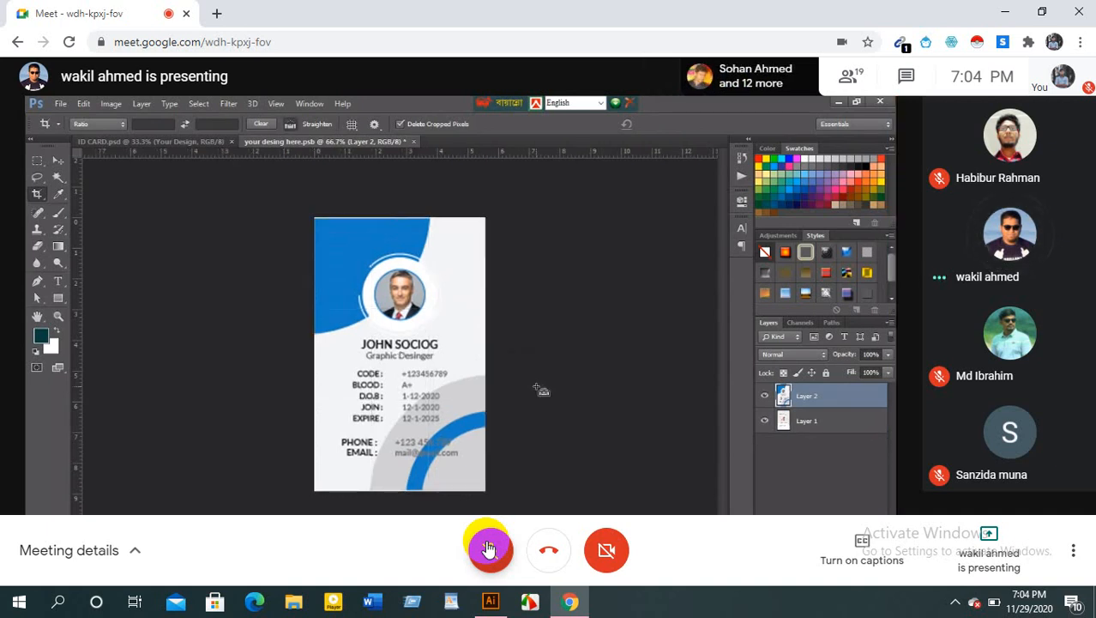
Unmute to speak and mute again, two times, while the presenter shows the updated mockup and prepares the card's back side
click(489, 549)
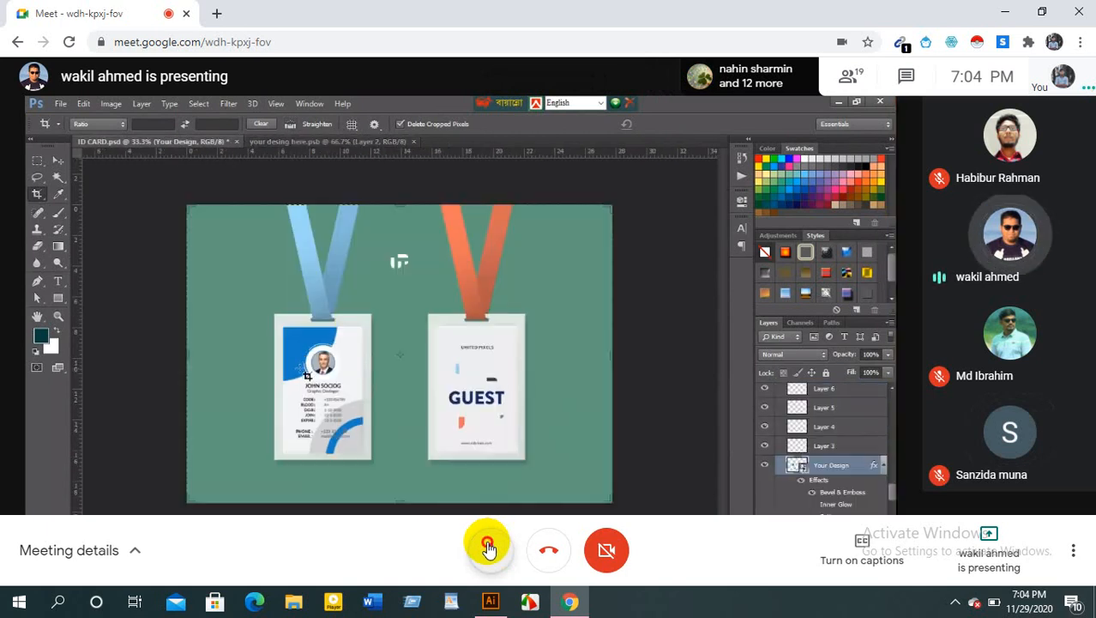
click(487, 546)
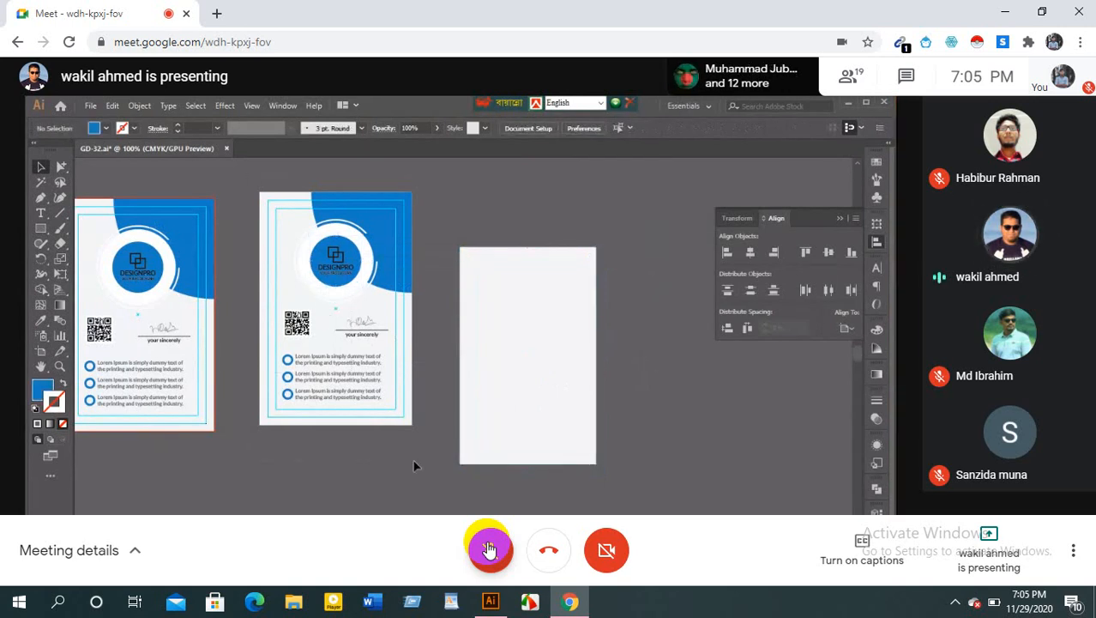
click(491, 549)
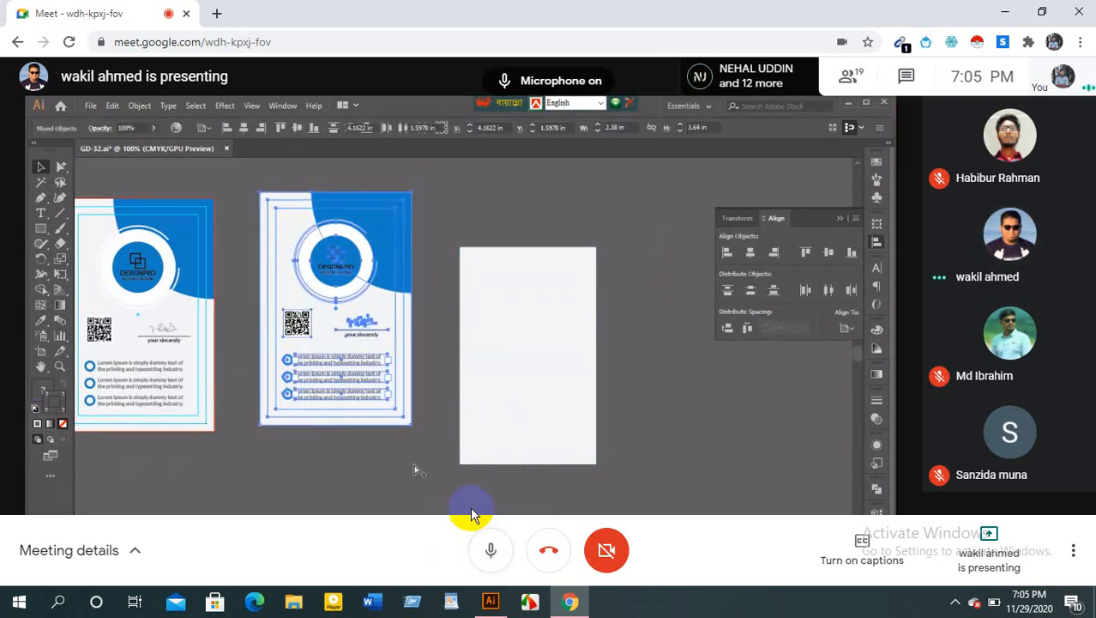
click(489, 552)
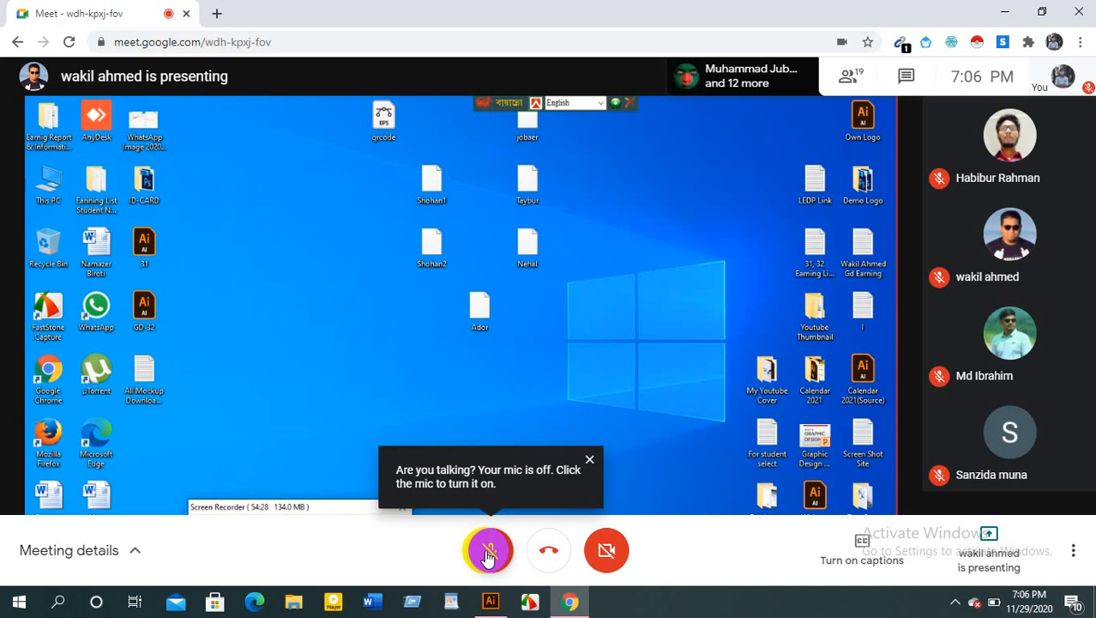
Dismiss the muted-microphone notice and check the hidden icons in the system tray
click(589, 459)
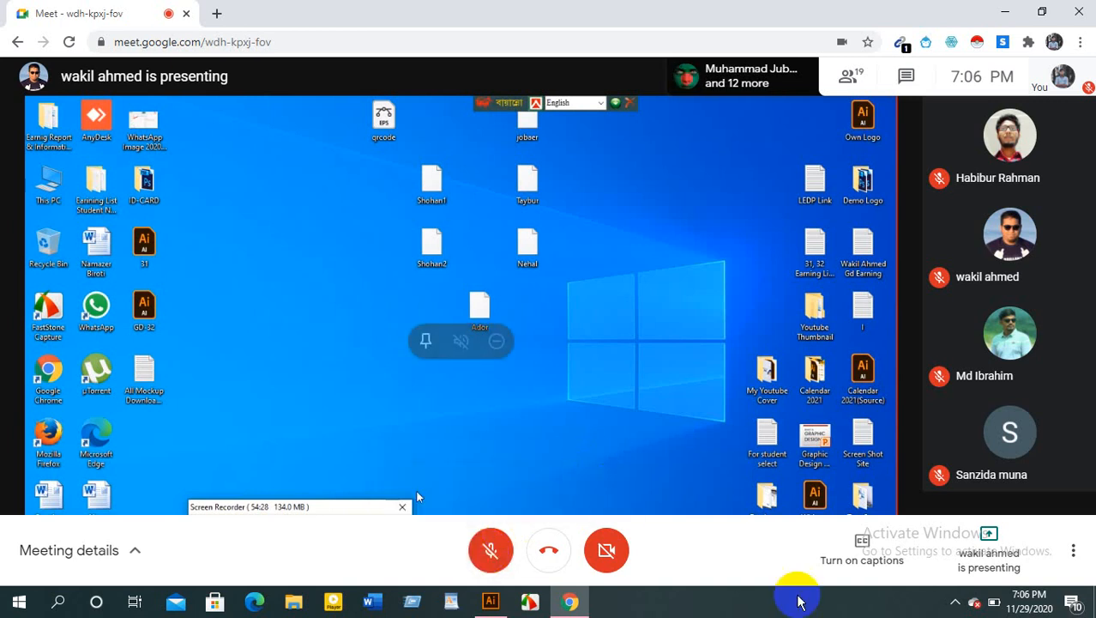
click(955, 600)
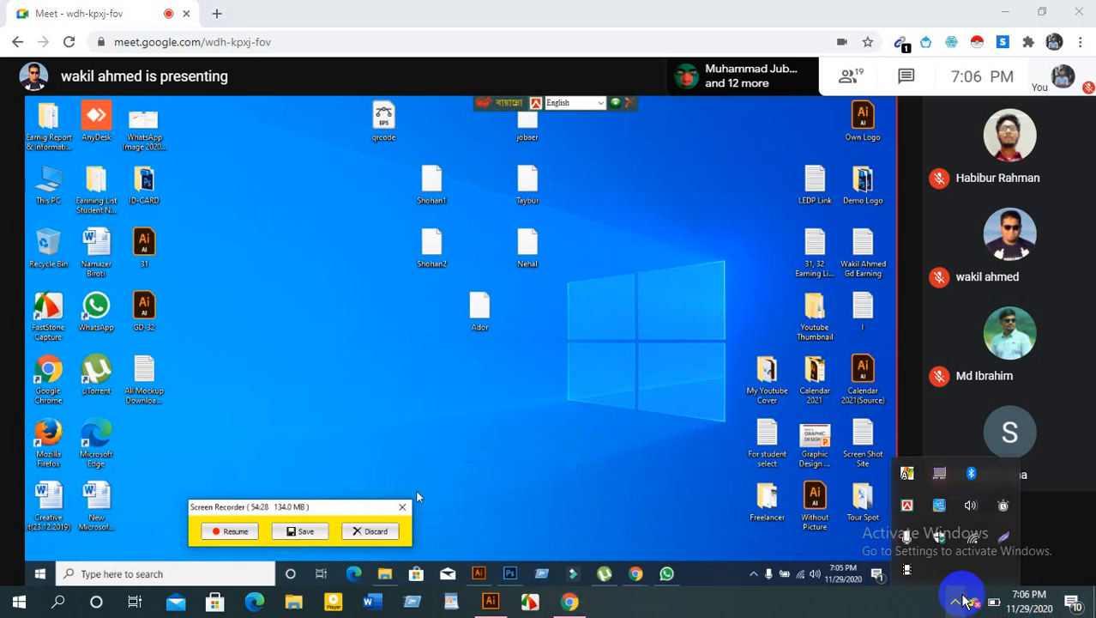
click(911, 576)
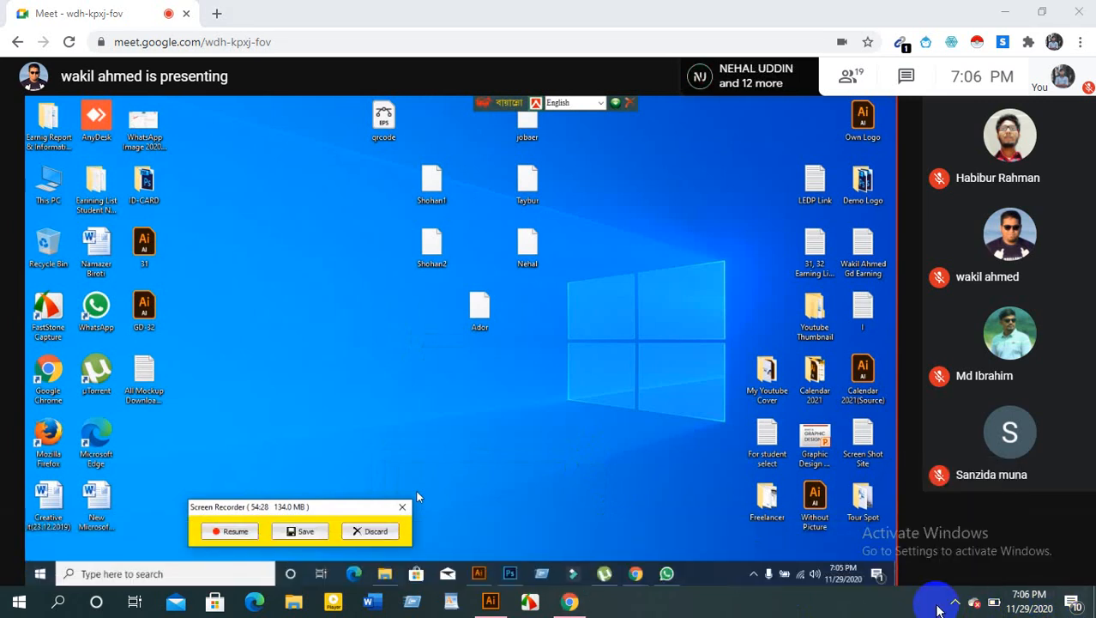
click(955, 600)
click(954, 600)
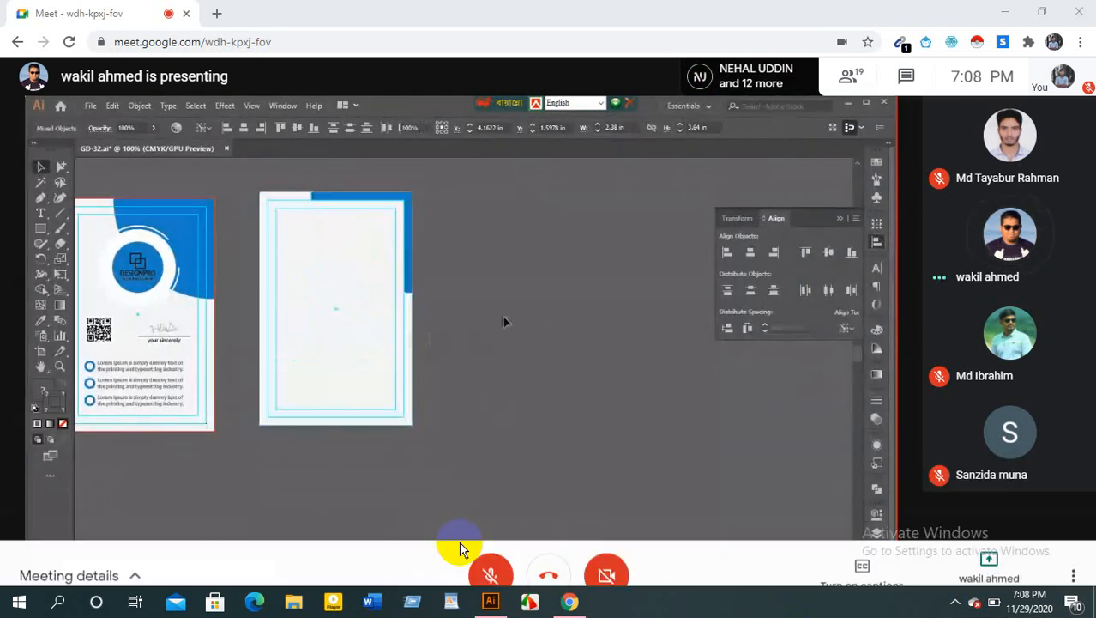
Unmute to speak and mute again three times while the presenter prepares the card's back side, and dismiss the muted-microphone notice
click(474, 556)
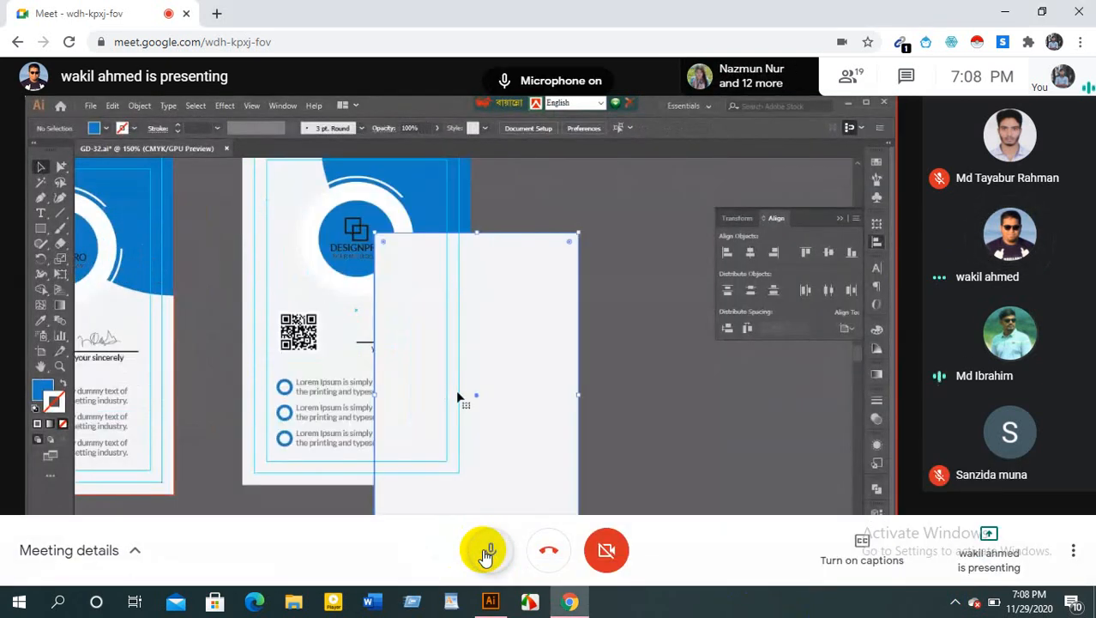
click(485, 556)
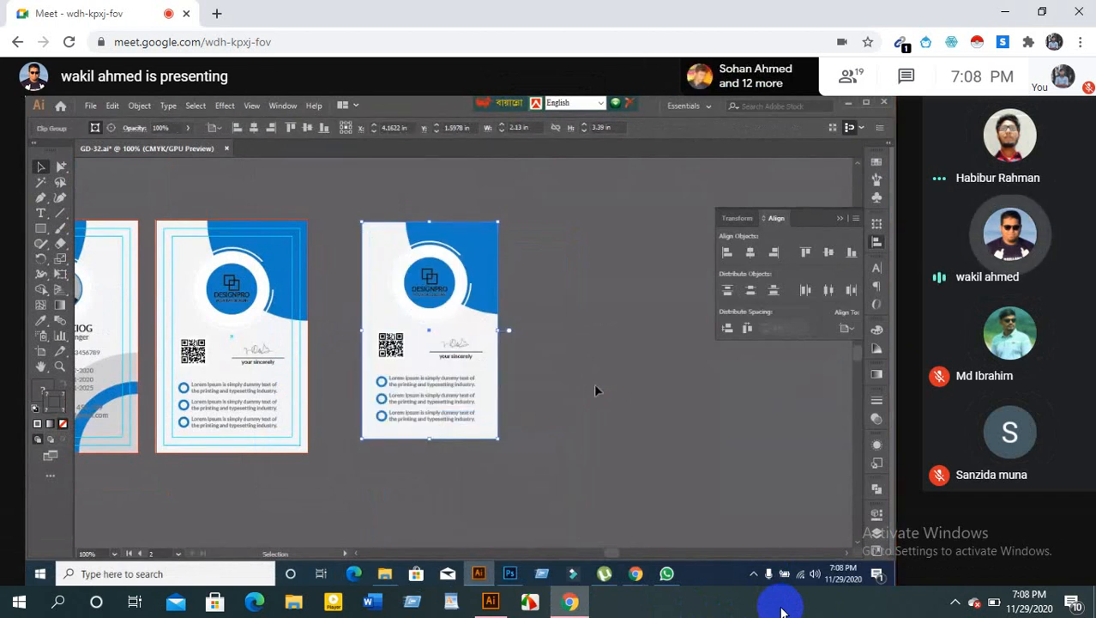
mouse_move(593, 512)
click(482, 555)
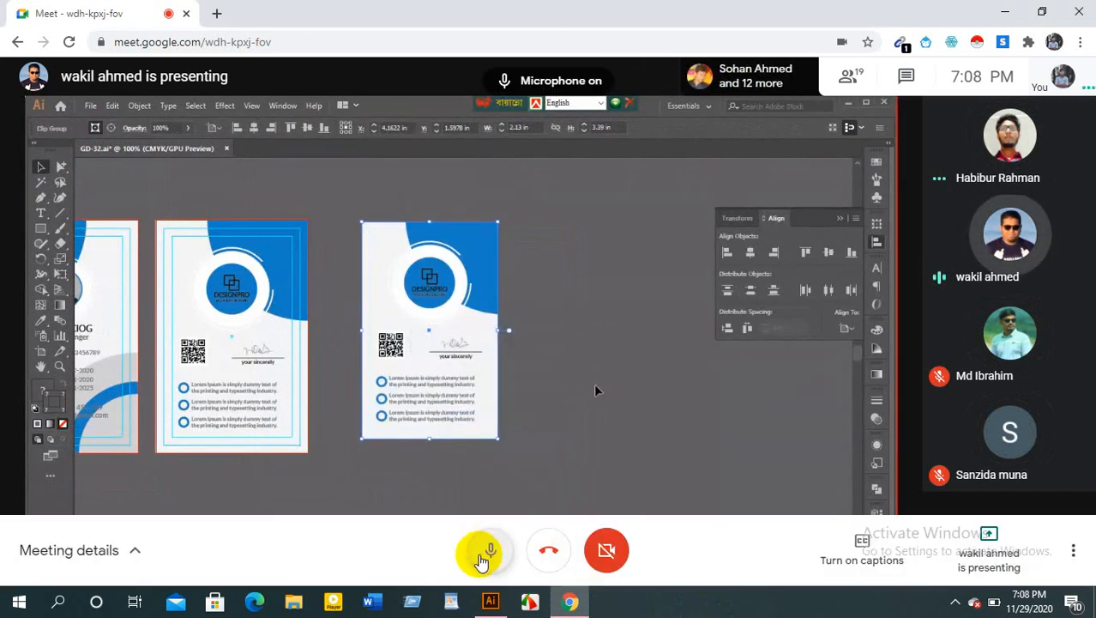
click(482, 556)
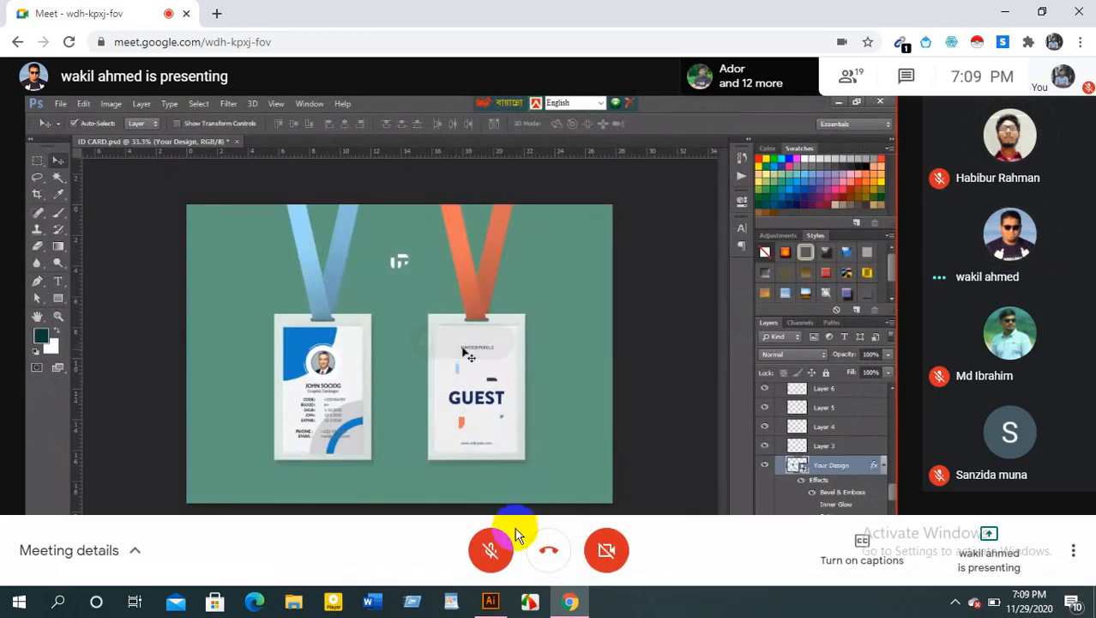
click(497, 546)
click(499, 547)
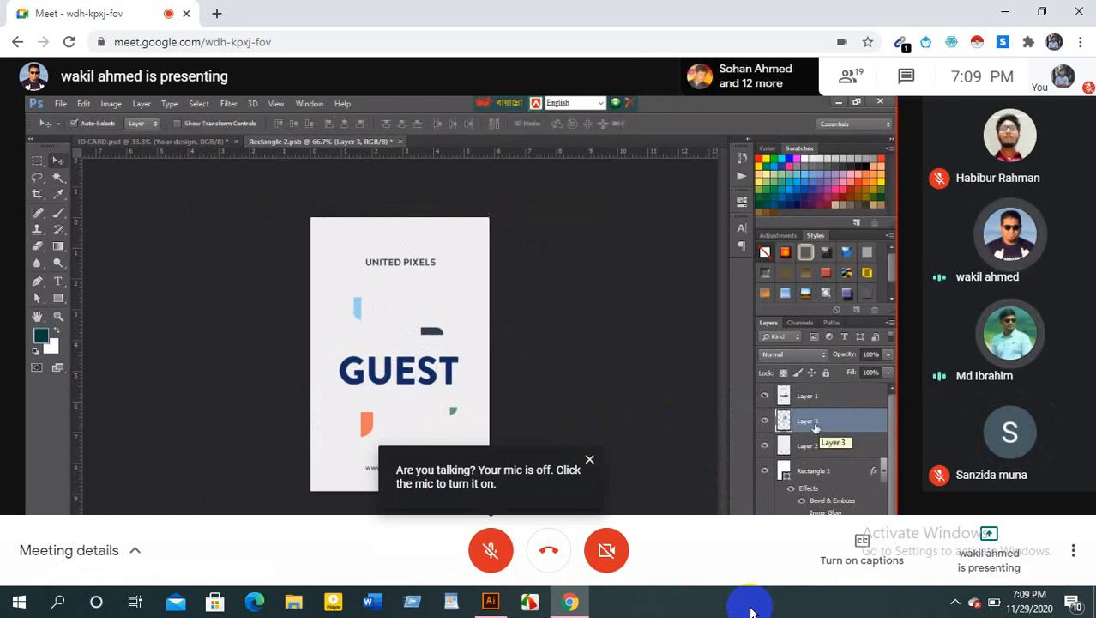
click(592, 462)
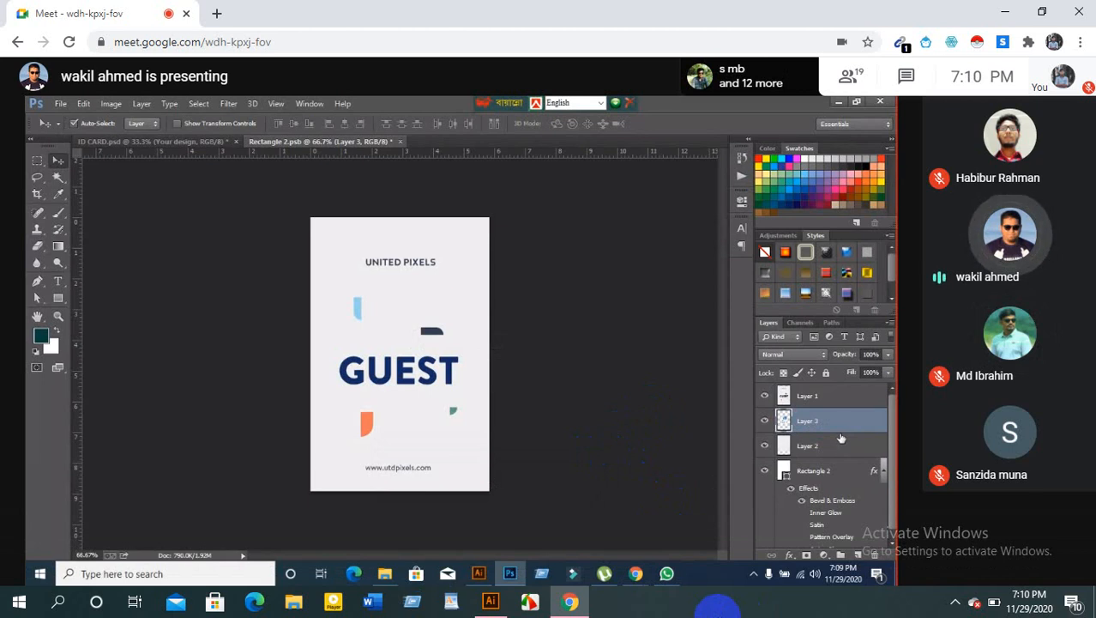
Move the pasted card's Layer 3 above Layer 1 in the shared Photoshop file and delete Layer 1
drag(836, 420, 836, 392)
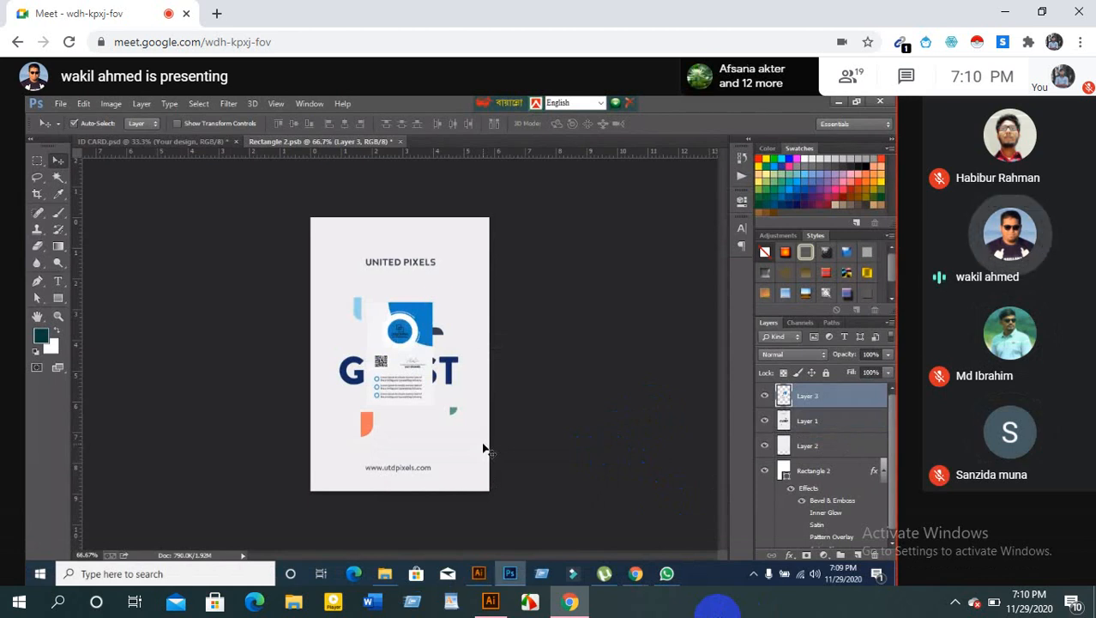
click(824, 426)
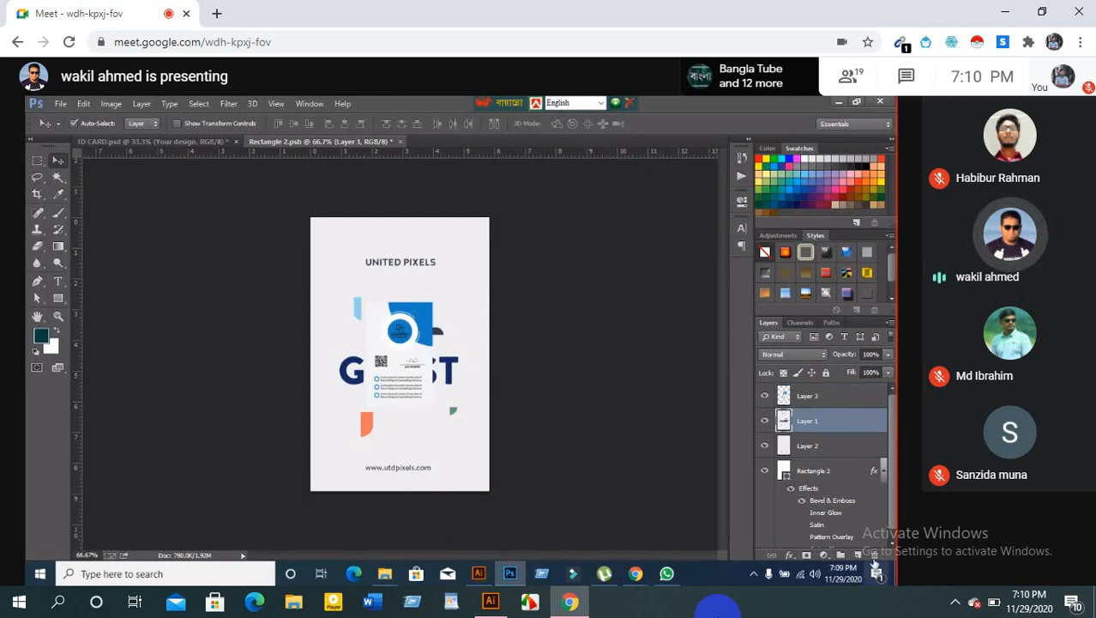
click(875, 554)
click(363, 271)
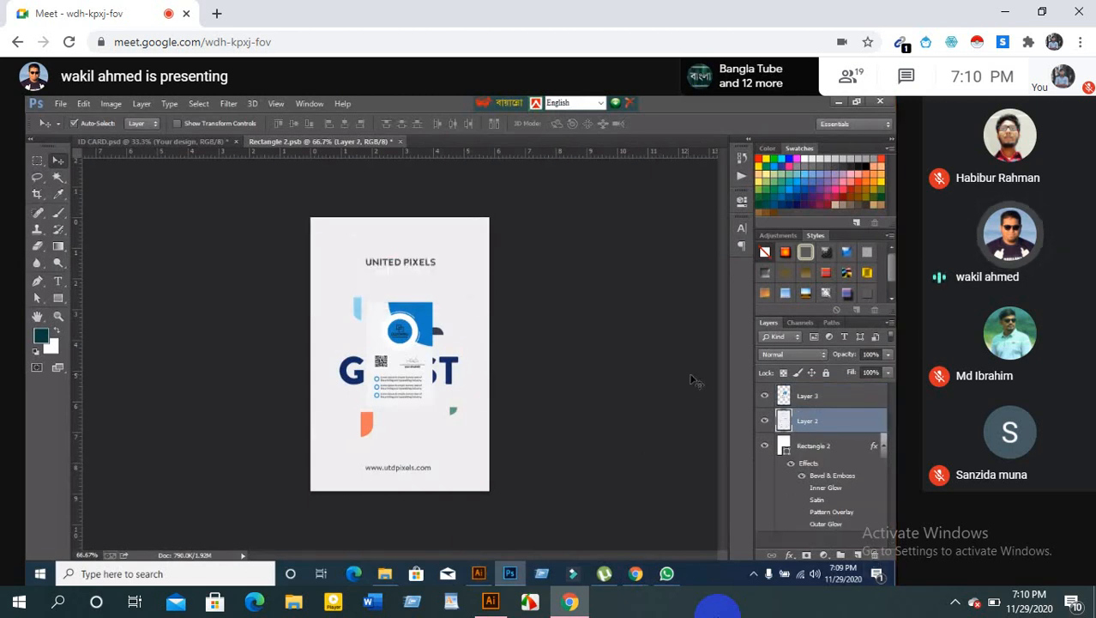
click(813, 450)
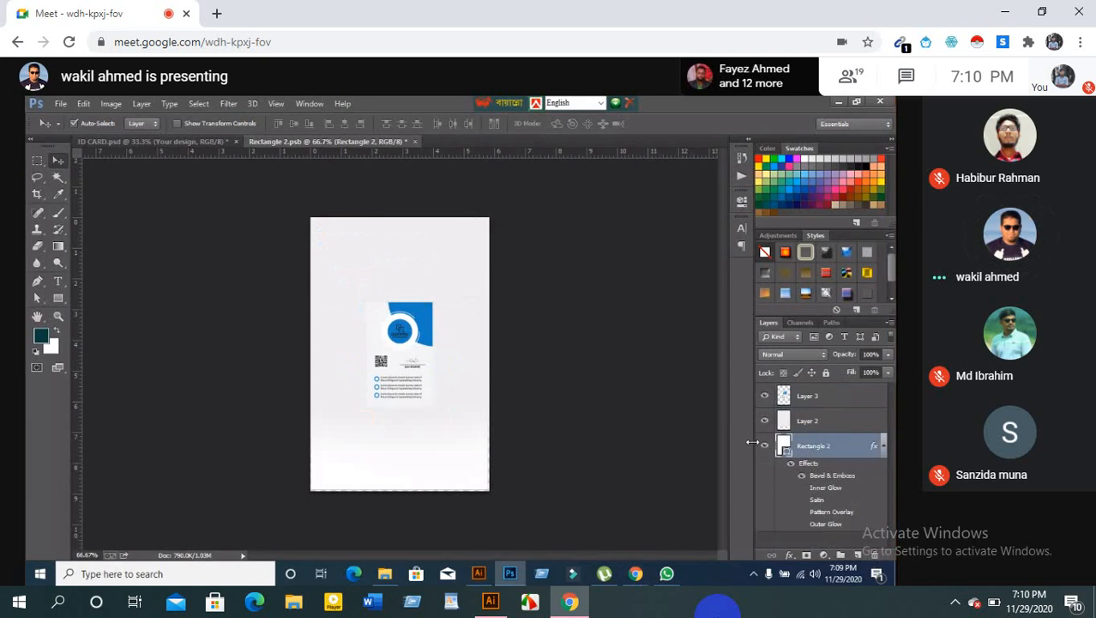
click(817, 420)
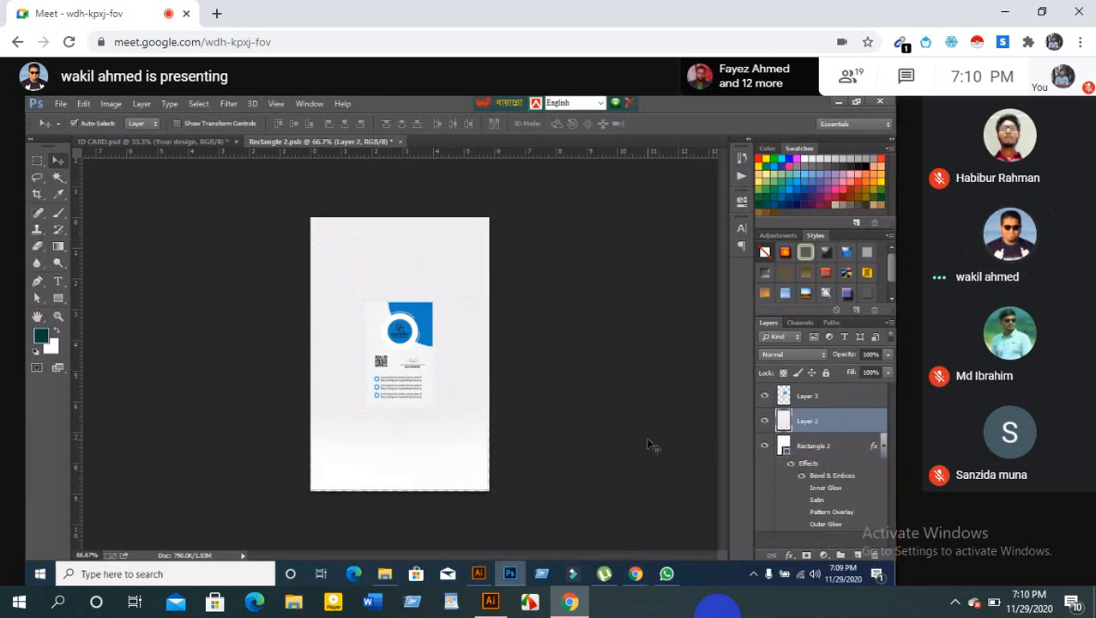
click(400, 340)
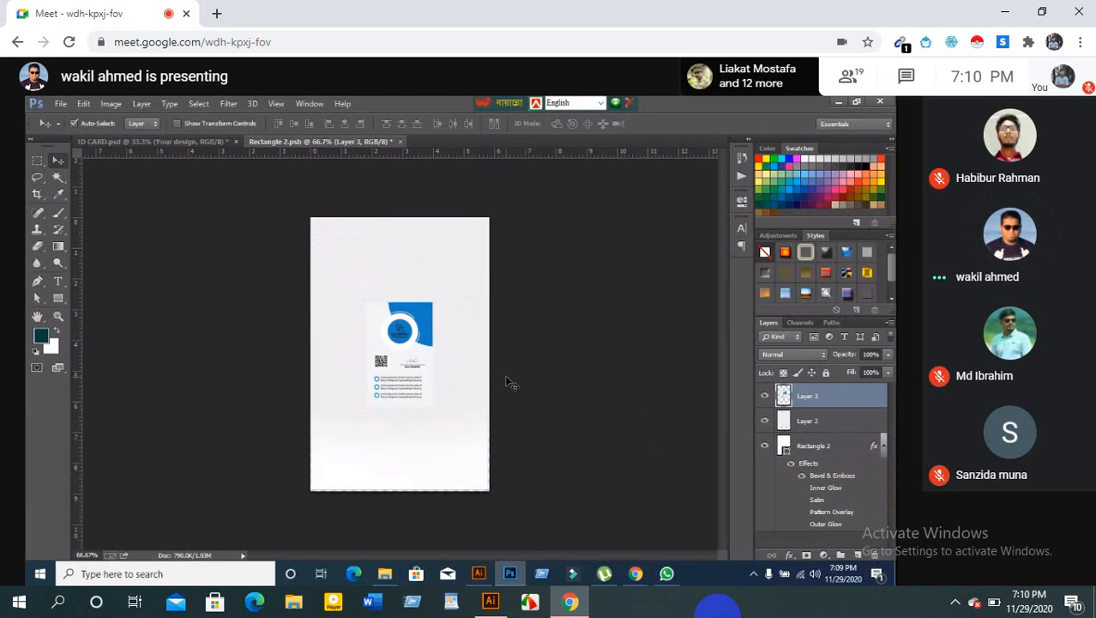
Turn the microphone on to respond and off again, three times, while the presenter positions and enlarges the back-side card layer
click(488, 553)
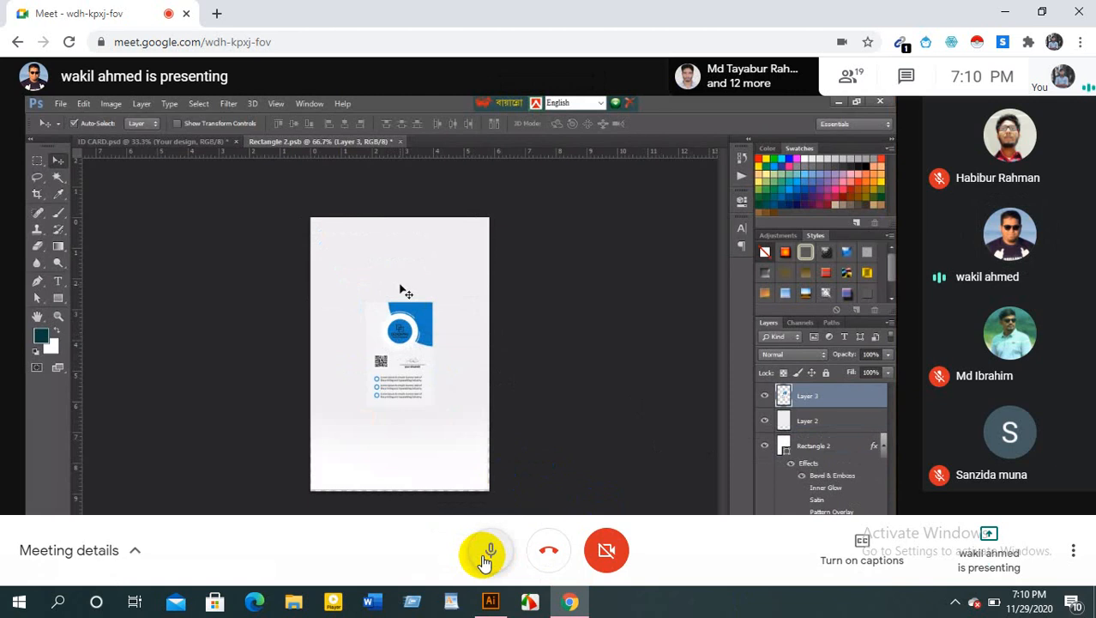
click(488, 553)
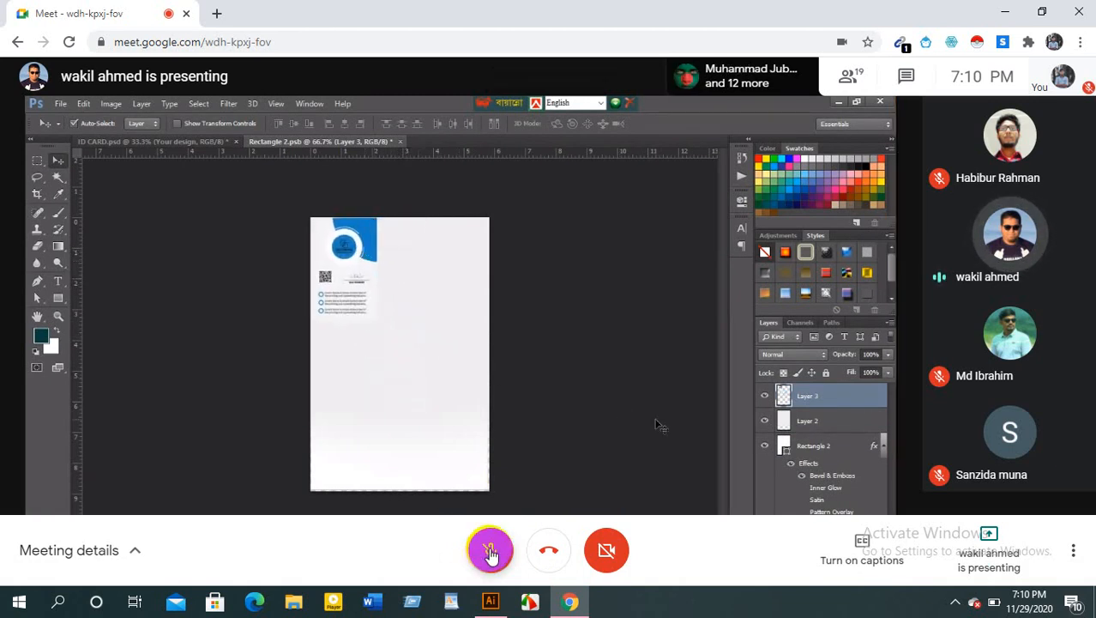
click(491, 554)
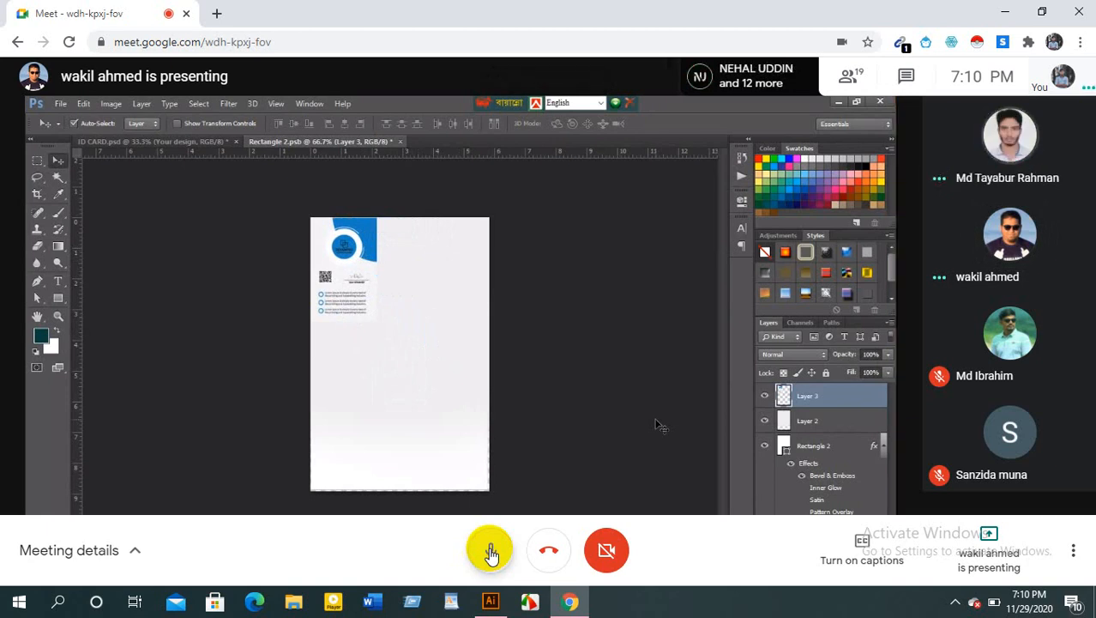
click(490, 554)
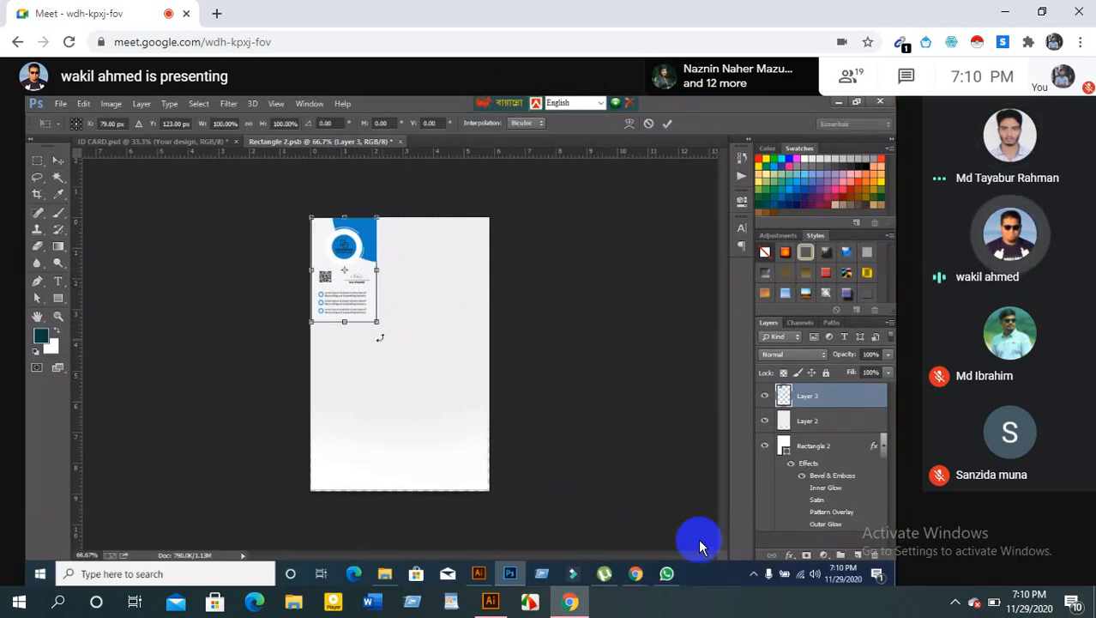
click(497, 549)
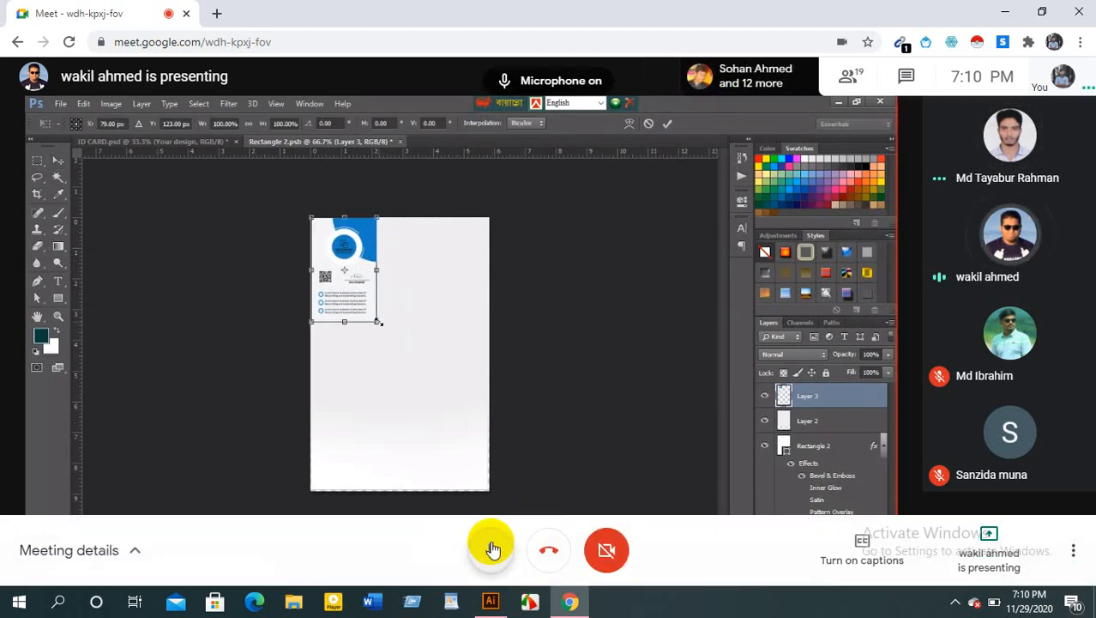
click(497, 549)
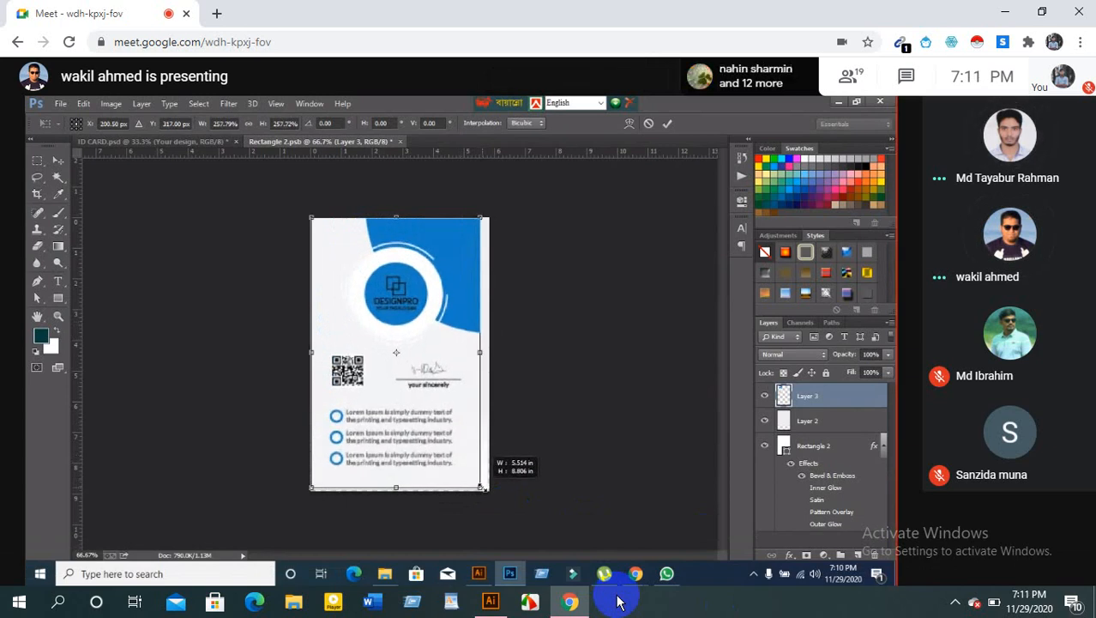
Unmute to comment and mute again, two times, while the presenter crops the canvas around the card's back side
mouse_move(493, 563)
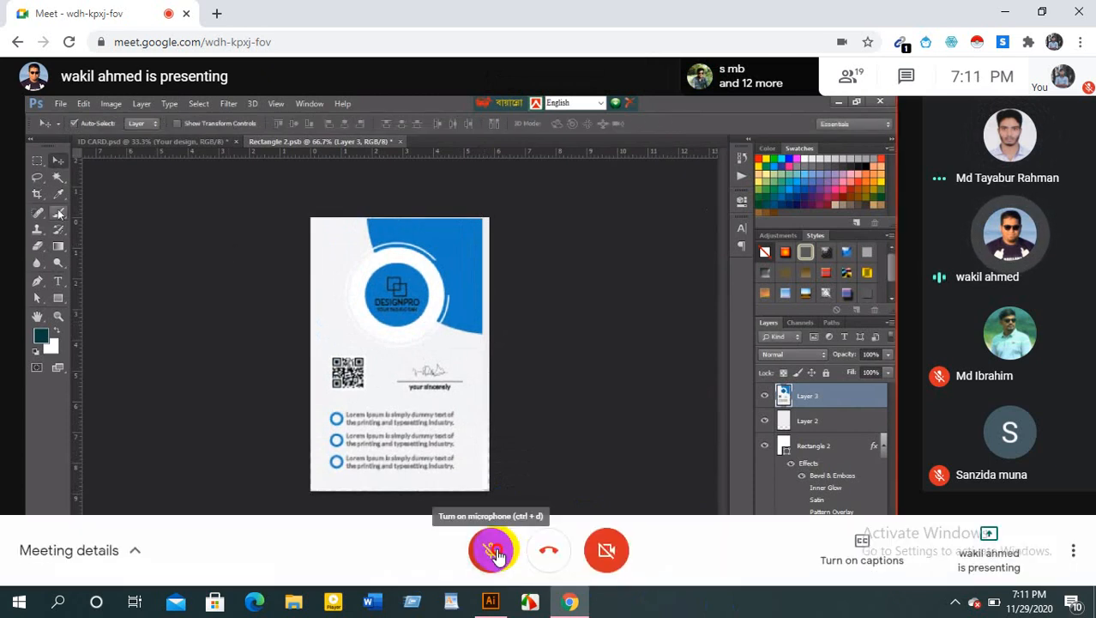
click(497, 551)
click(497, 553)
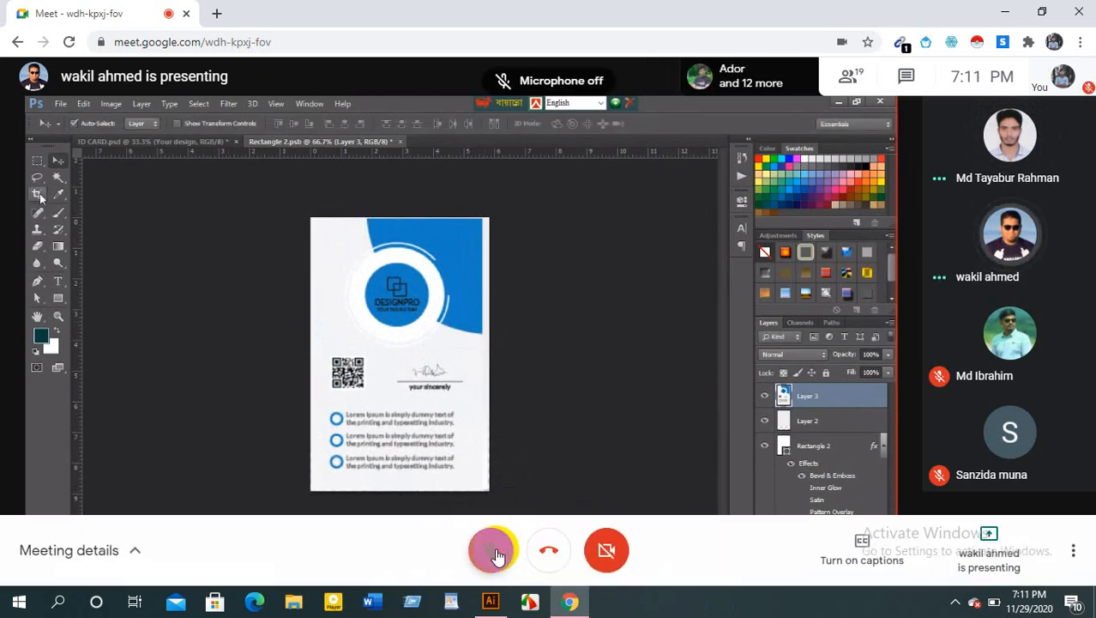
click(498, 553)
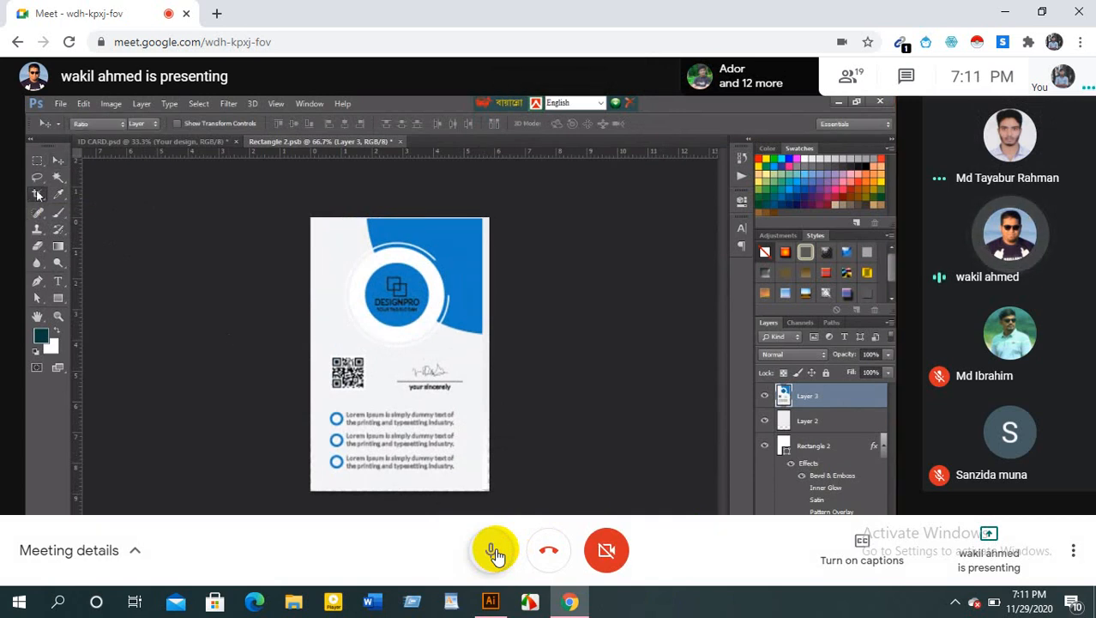
click(495, 553)
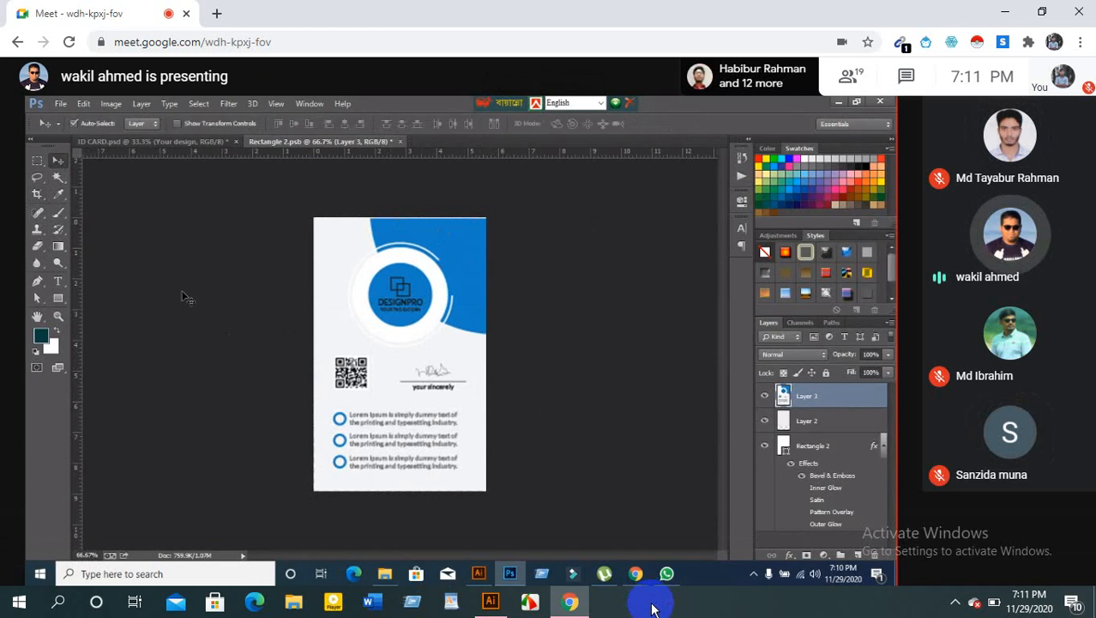
Unmute to speak and mute again, two times, while the presenter shows the finished two-sided mockup and its exported image
mouse_move(556, 522)
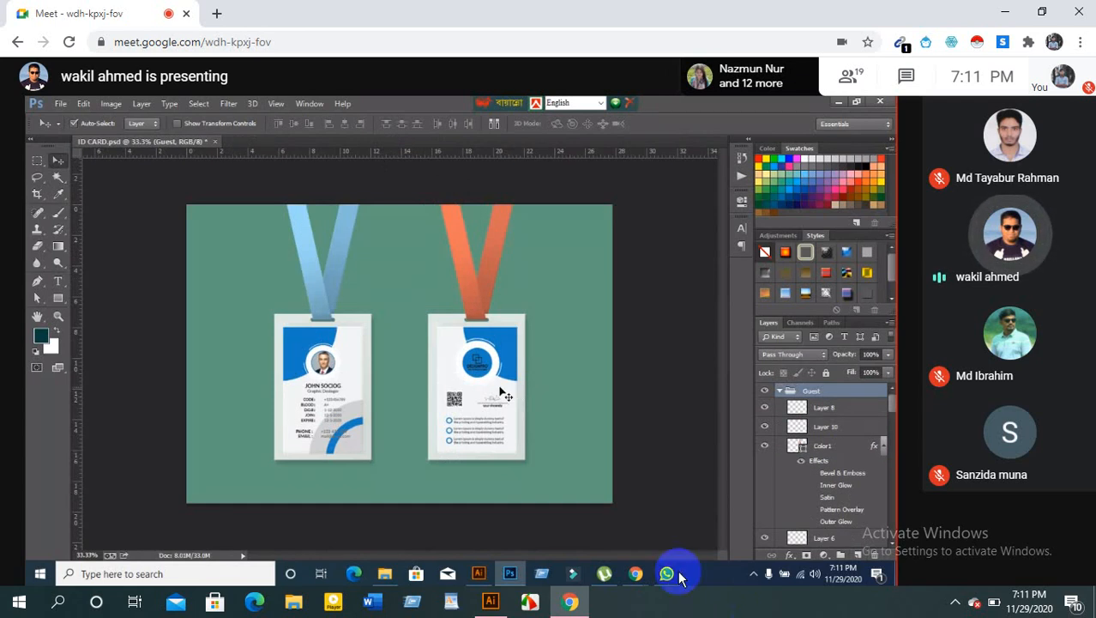
click(496, 550)
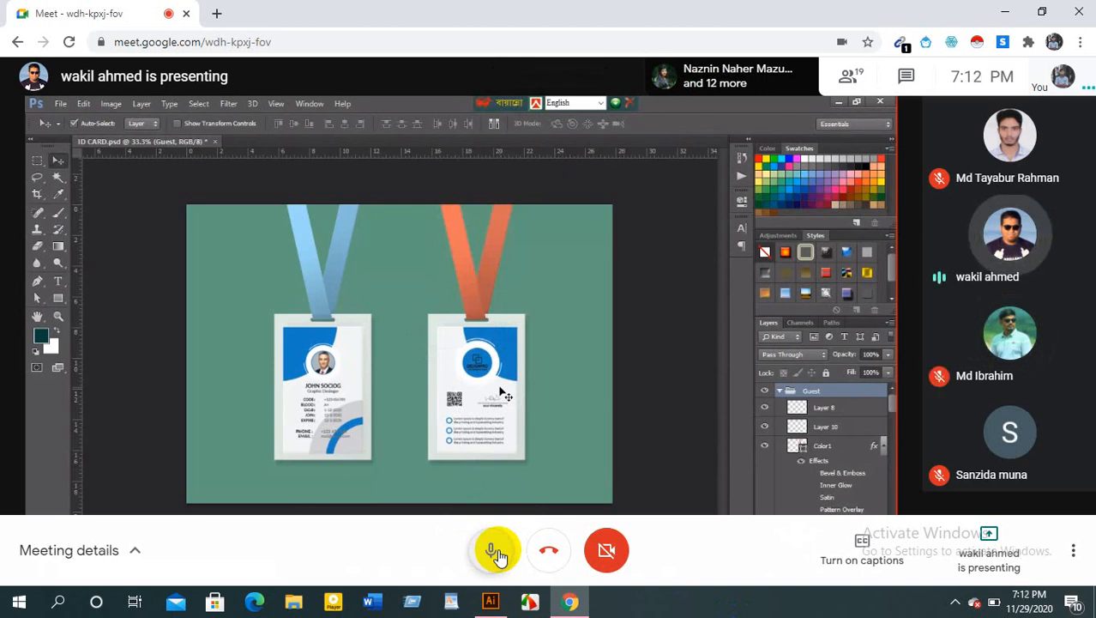
click(496, 550)
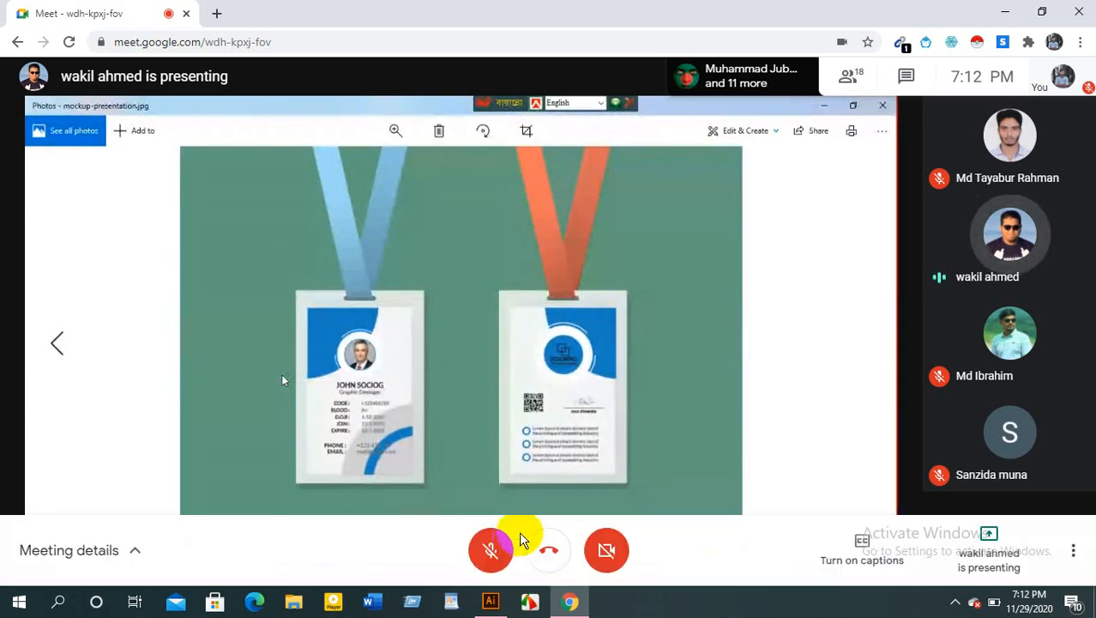
click(493, 552)
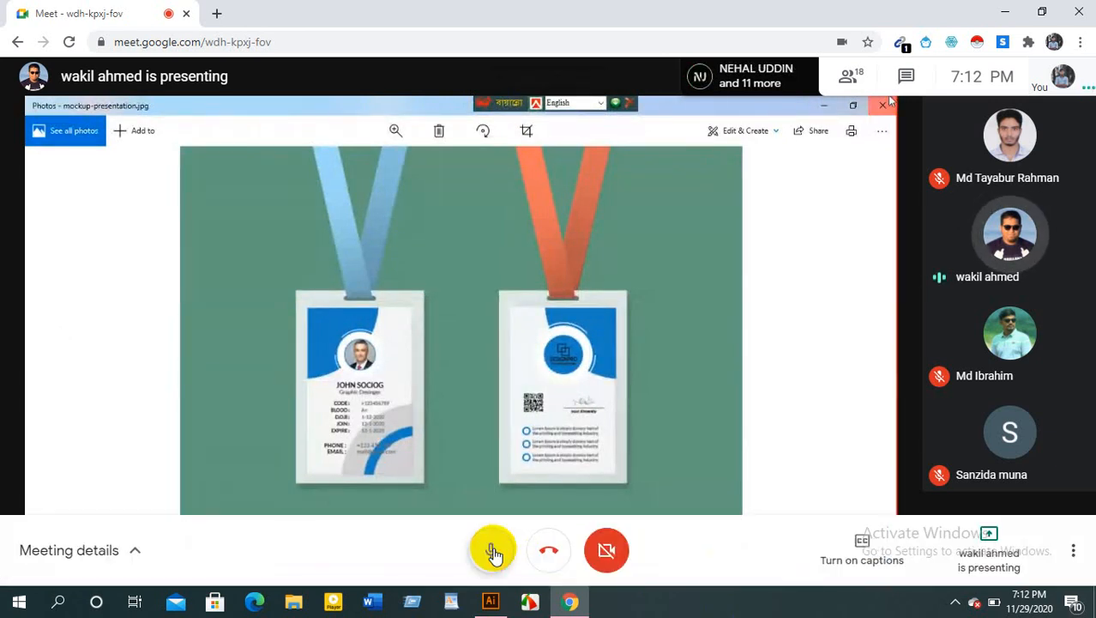
click(495, 554)
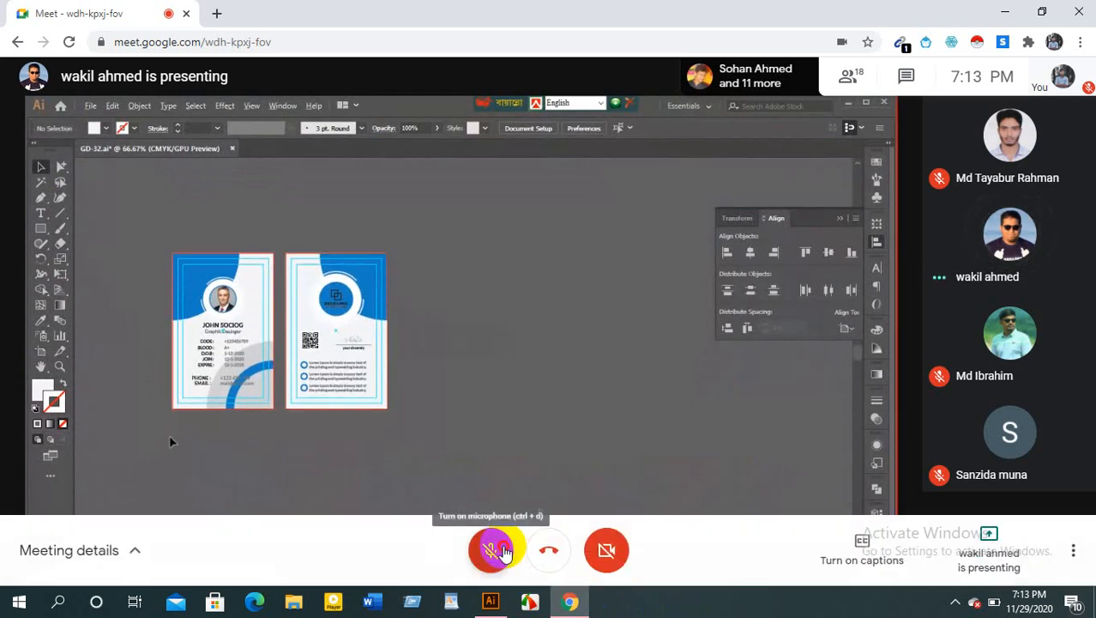
Turn the microphone on to respond and off again, two times, while the presenter reviews the GD-32.ai card designs in Illustrator
click(498, 549)
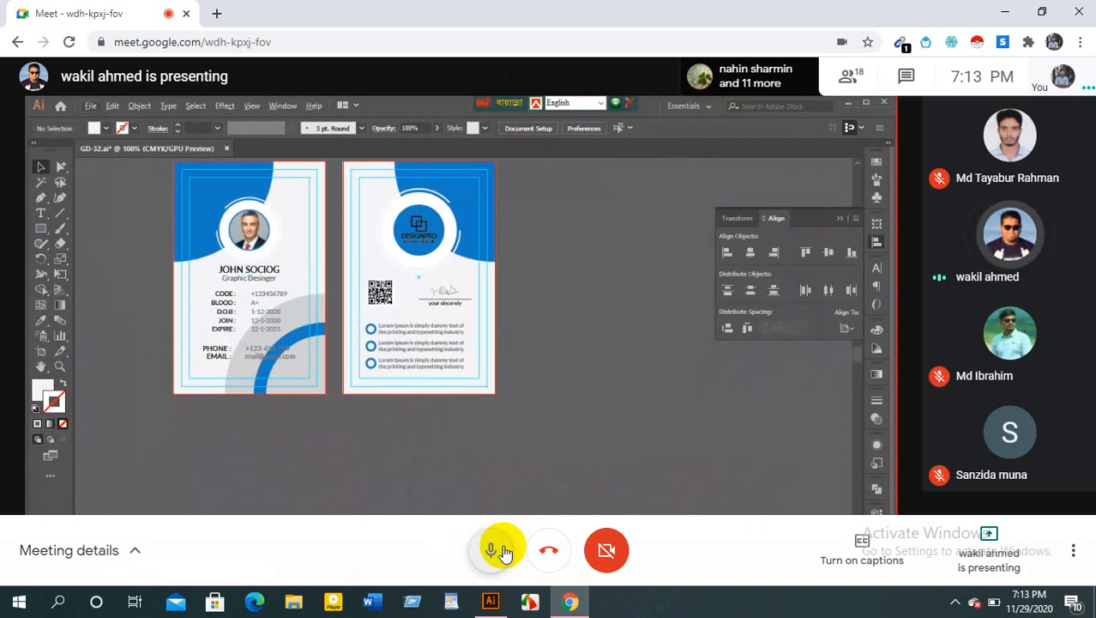
click(497, 549)
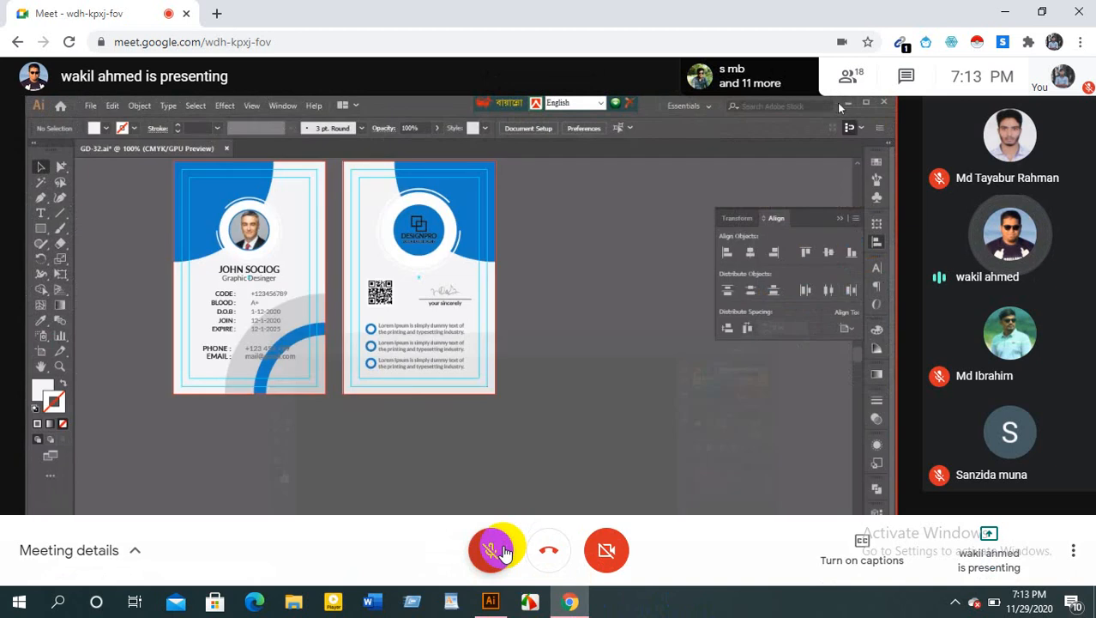
click(504, 552)
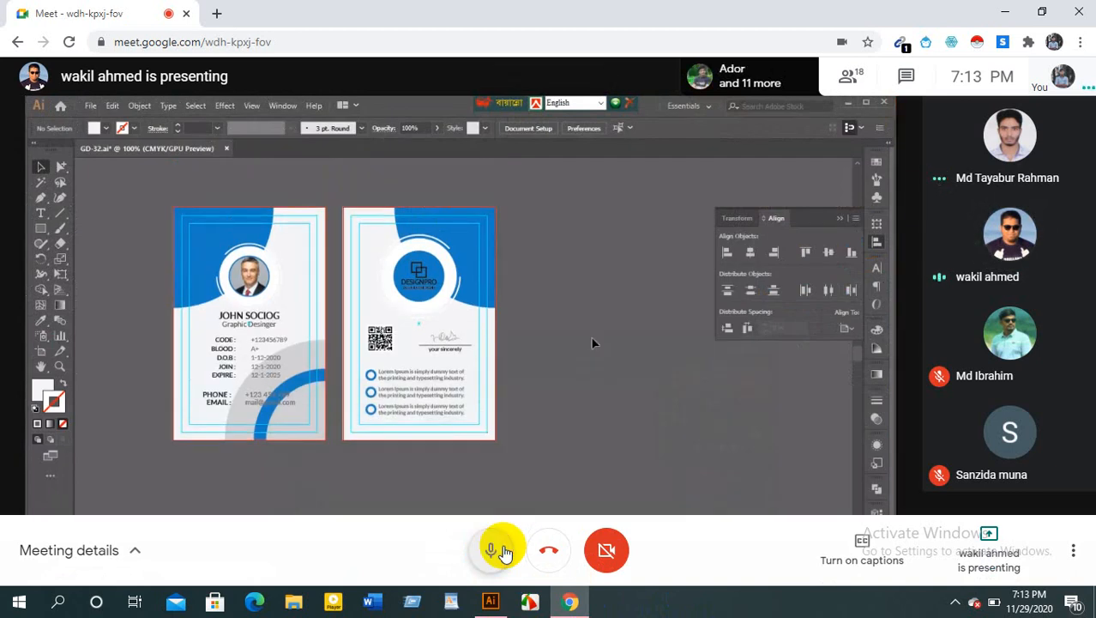
click(504, 552)
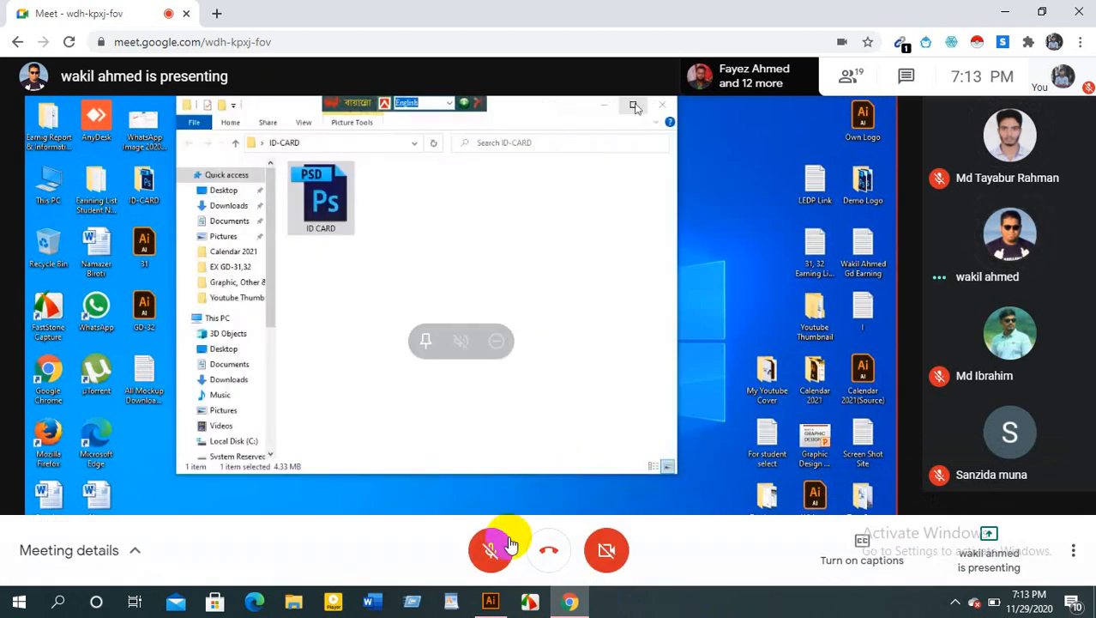
Turn the microphone on to respond and off again, two times, while the presenter opens the ID CARD Photoshop mockup from its folder
click(492, 552)
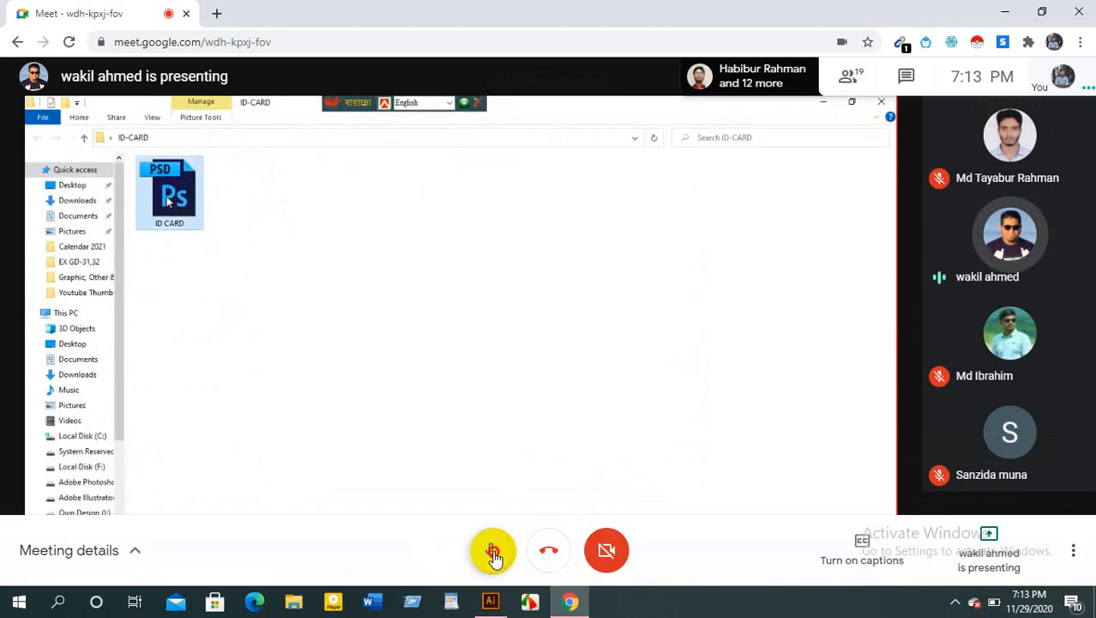
click(493, 552)
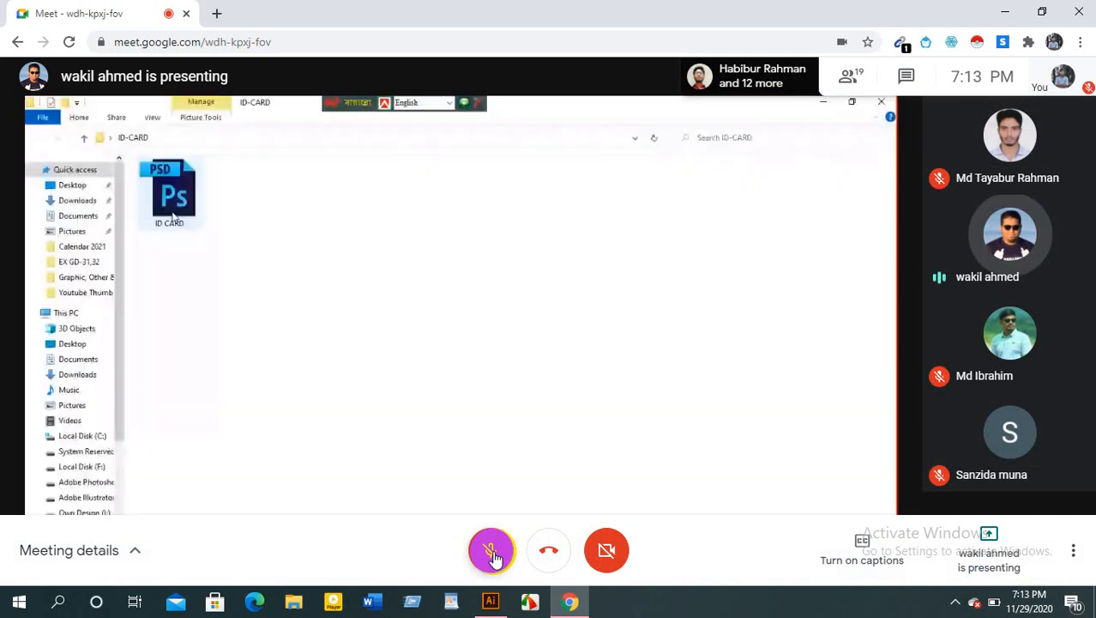
click(491, 553)
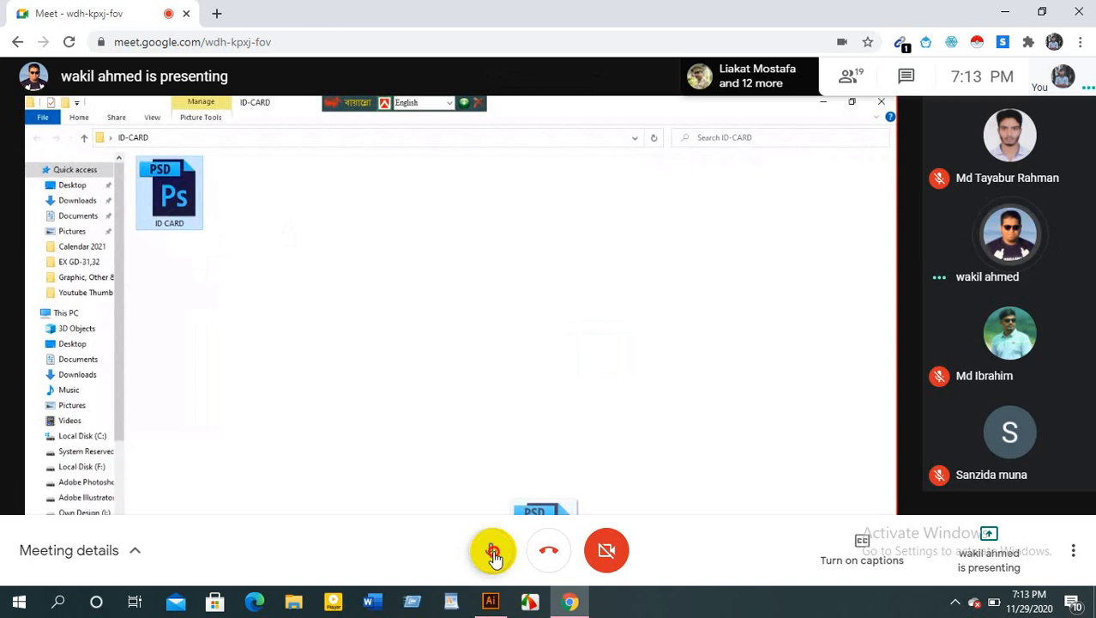
click(494, 556)
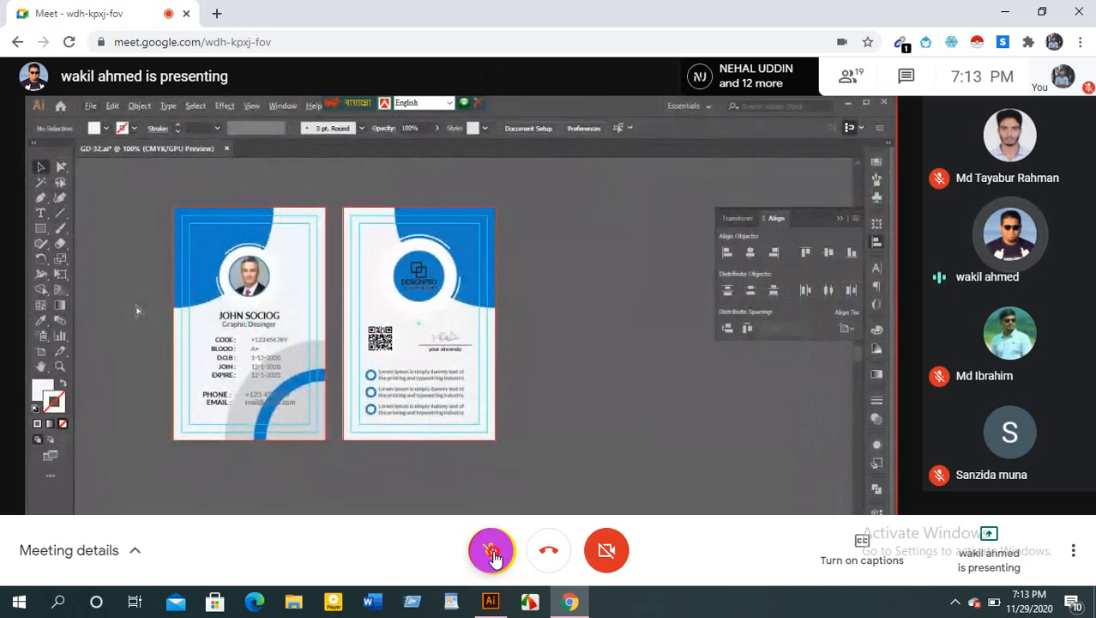
Unmute to speak and mute again, two times, while the presenter explains and moves the card's front side in Illustrator
click(491, 554)
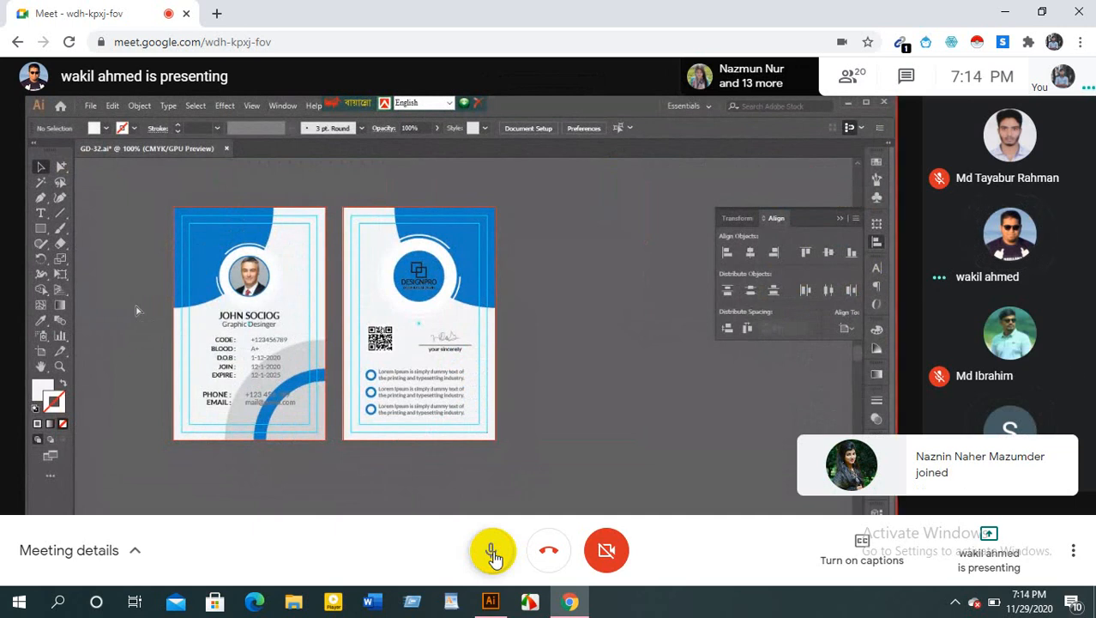
click(493, 556)
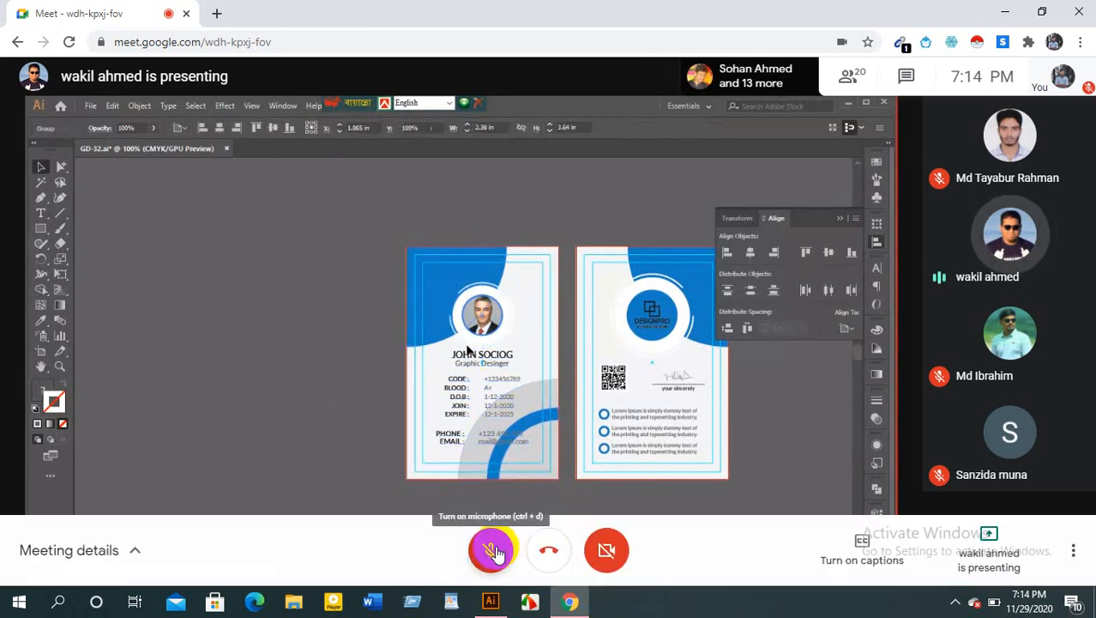
click(494, 550)
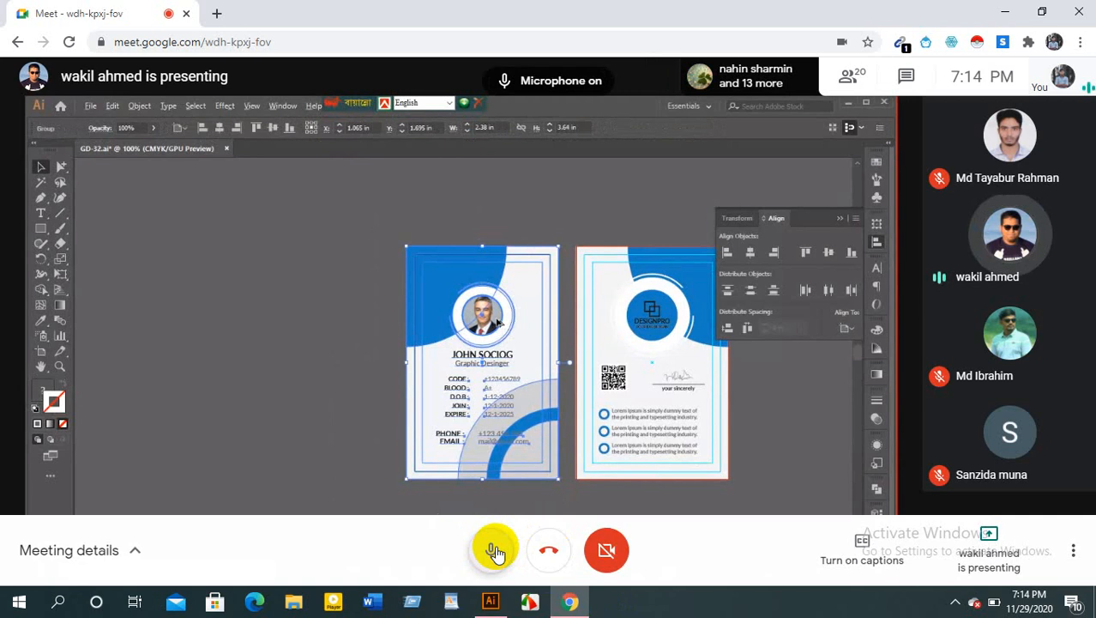
click(496, 552)
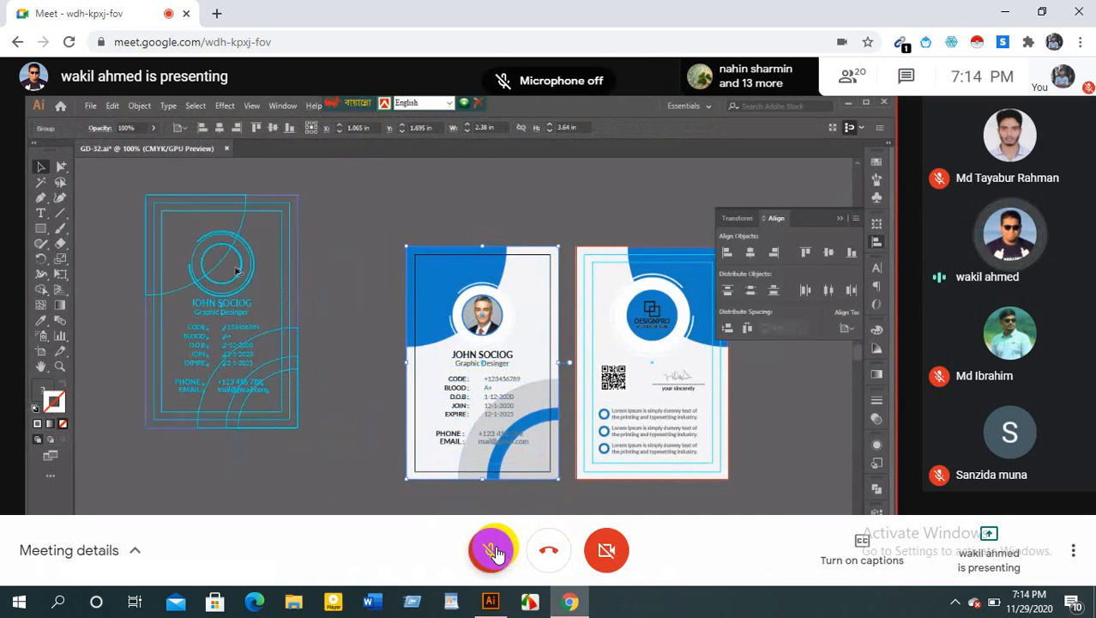
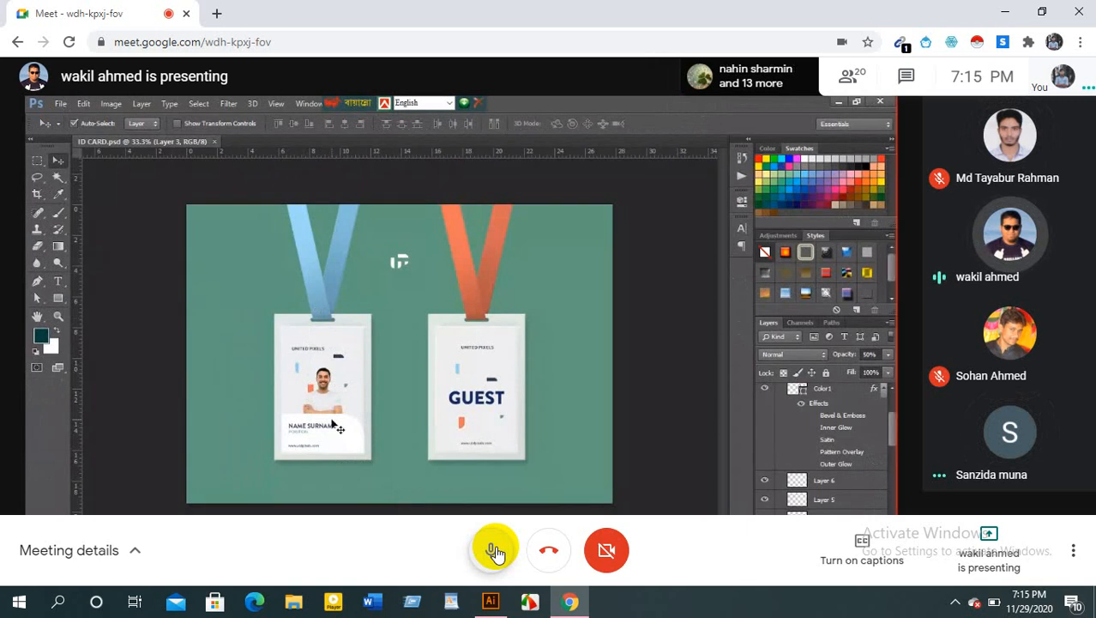
Switch the microphone on and off to answer while the presenter places the card's front side in the mockup's design file
click(494, 549)
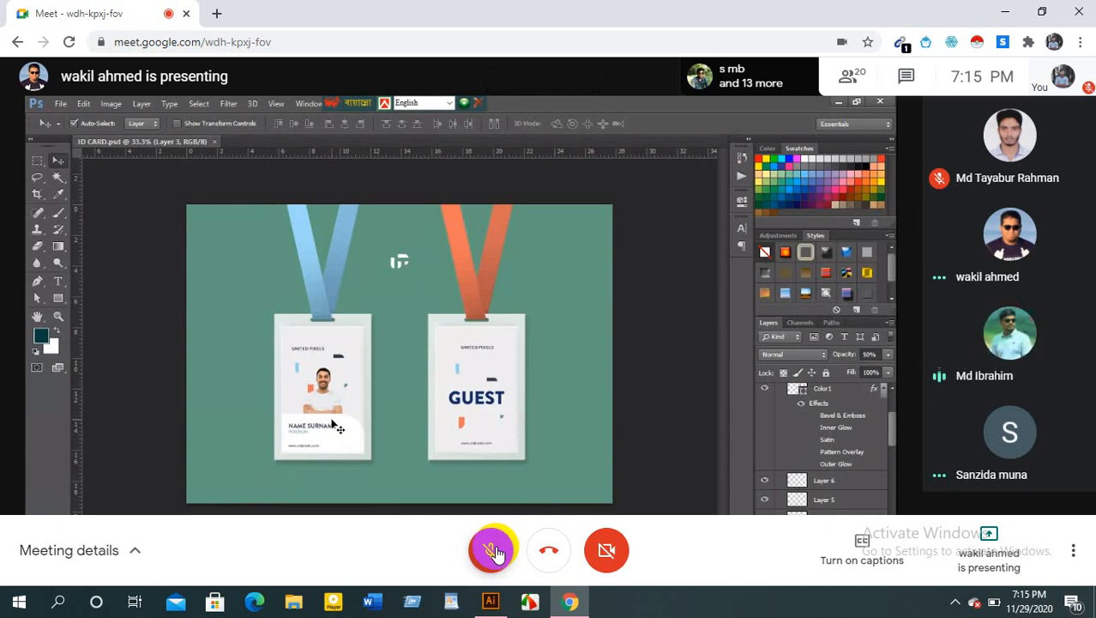
click(496, 552)
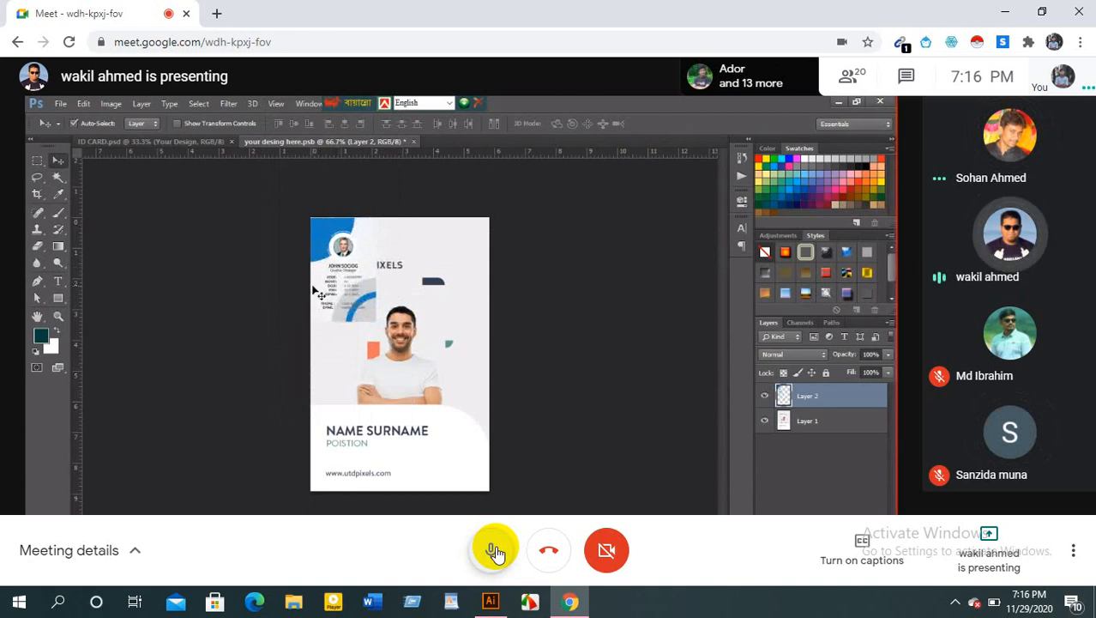
click(495, 552)
click(495, 552)
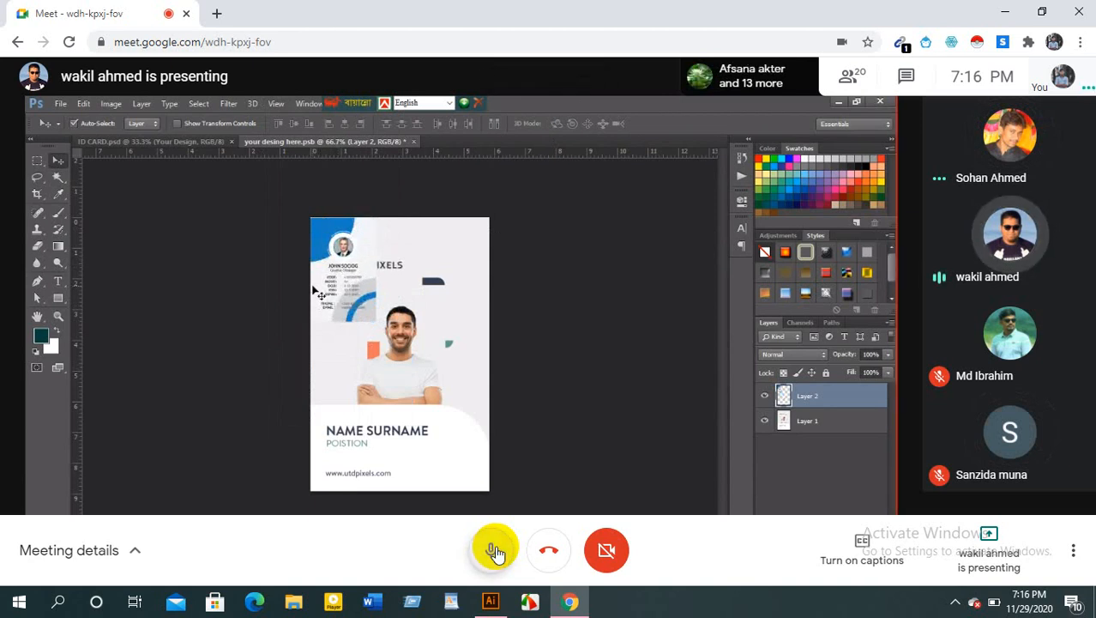
click(495, 551)
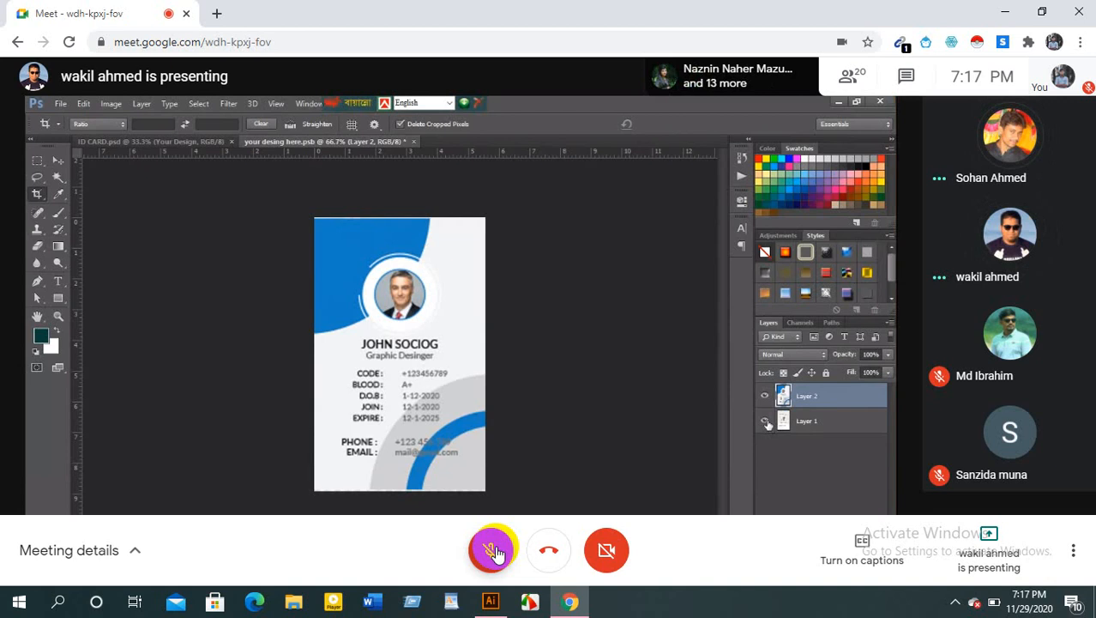
Unmute to comment and mute again, two times, while the presenter toggles the visibility of Layer 1 beneath the front-side design
click(496, 552)
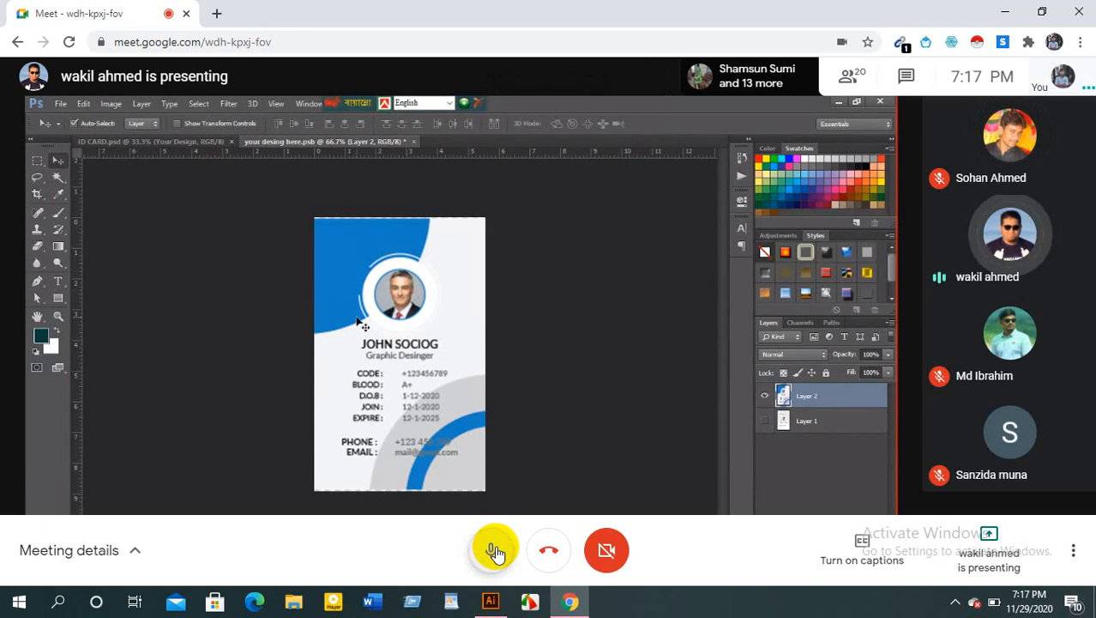
click(496, 552)
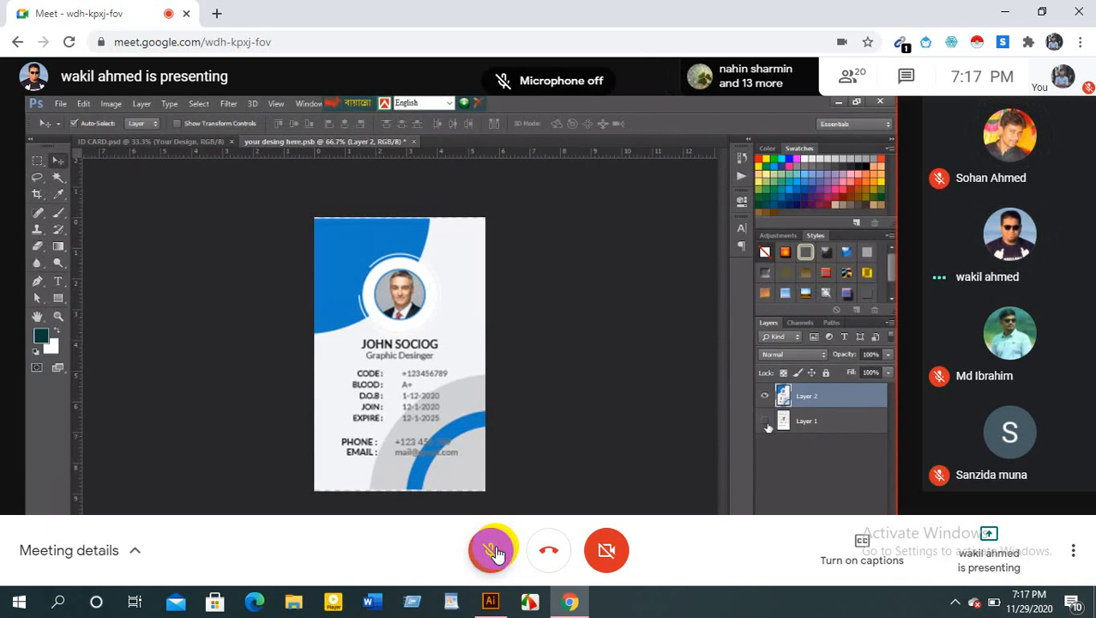
click(496, 551)
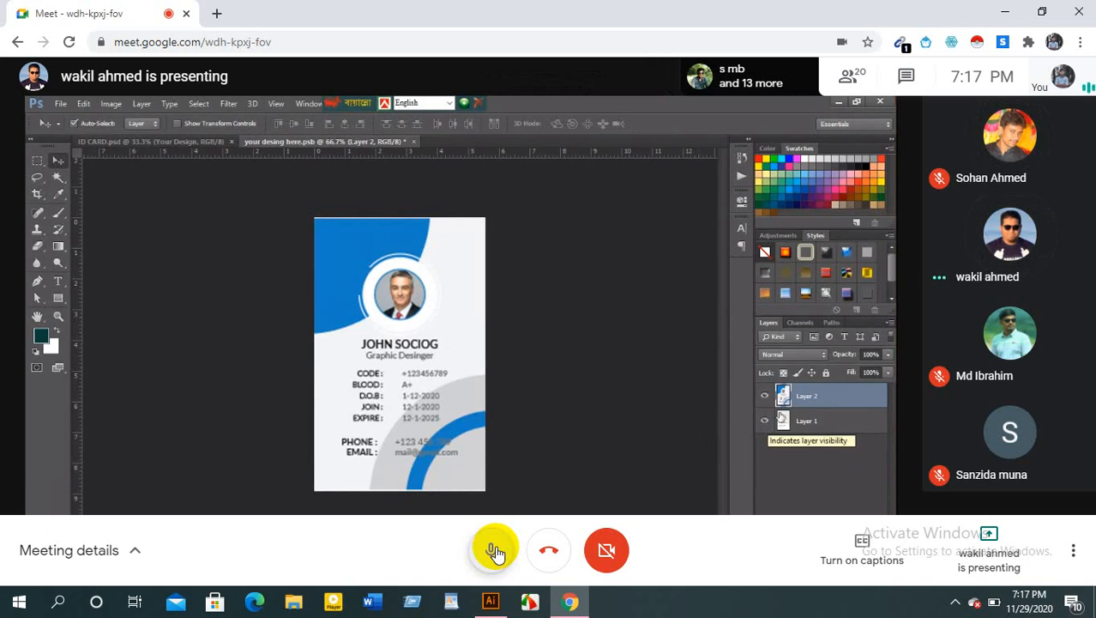
click(495, 551)
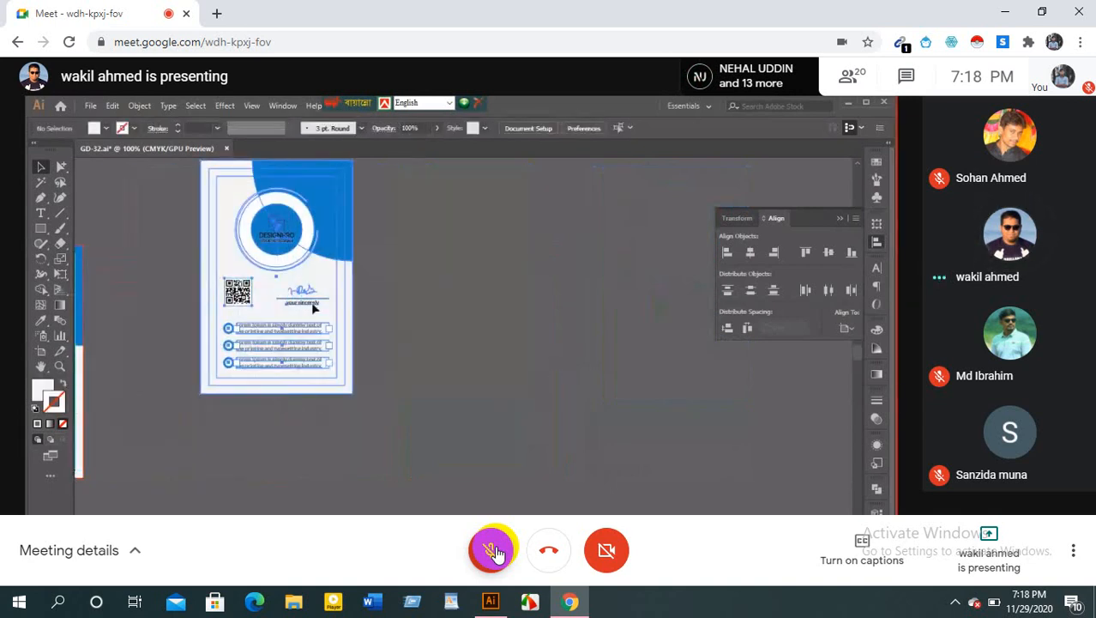
Toggle the microphone to respond while the presenter prepares the card's back side, and dismiss the Black Friday offer popup
click(495, 551)
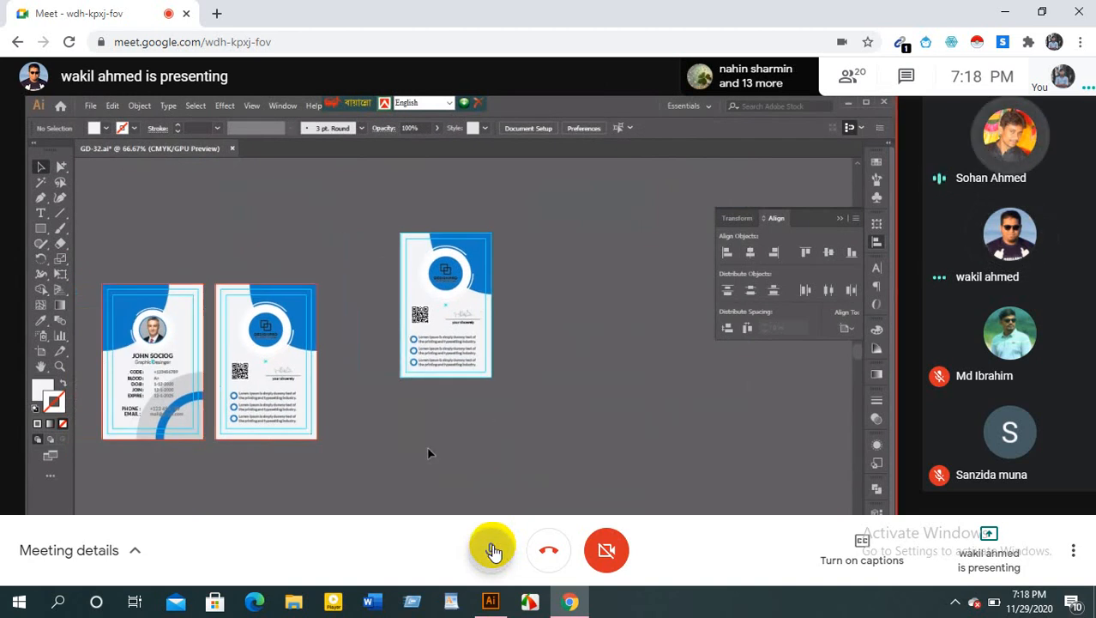
click(493, 550)
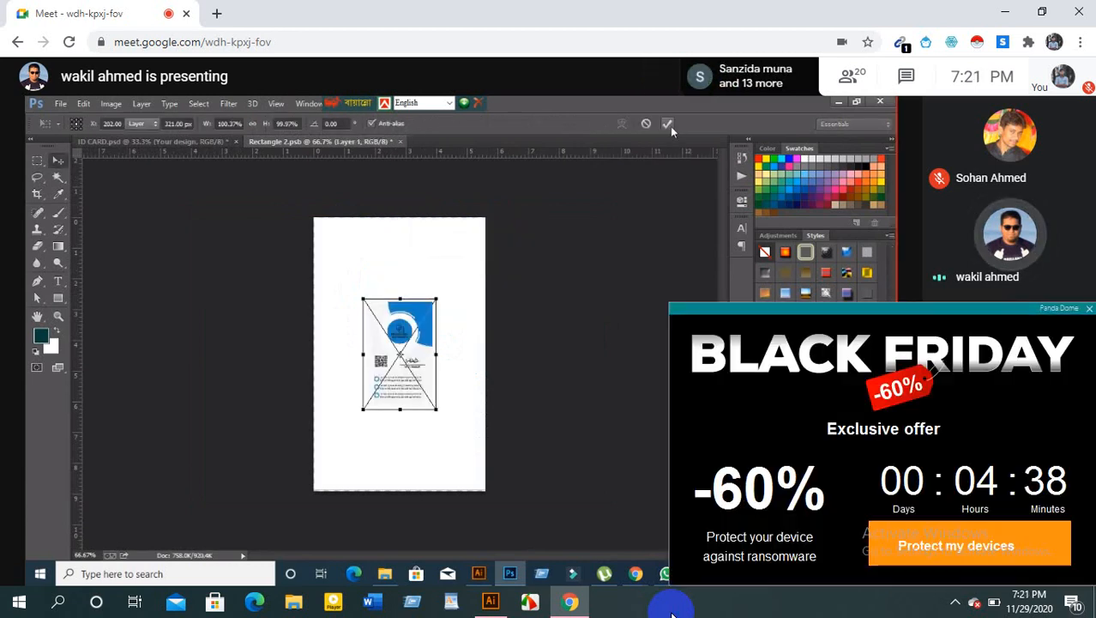
click(1088, 308)
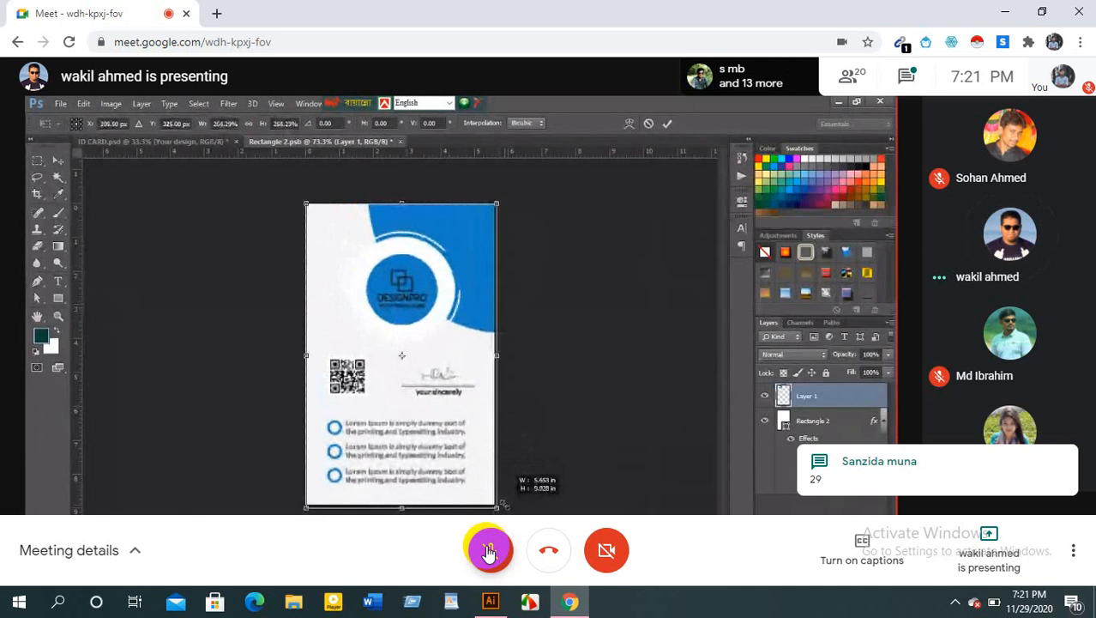
click(489, 553)
click(489, 553)
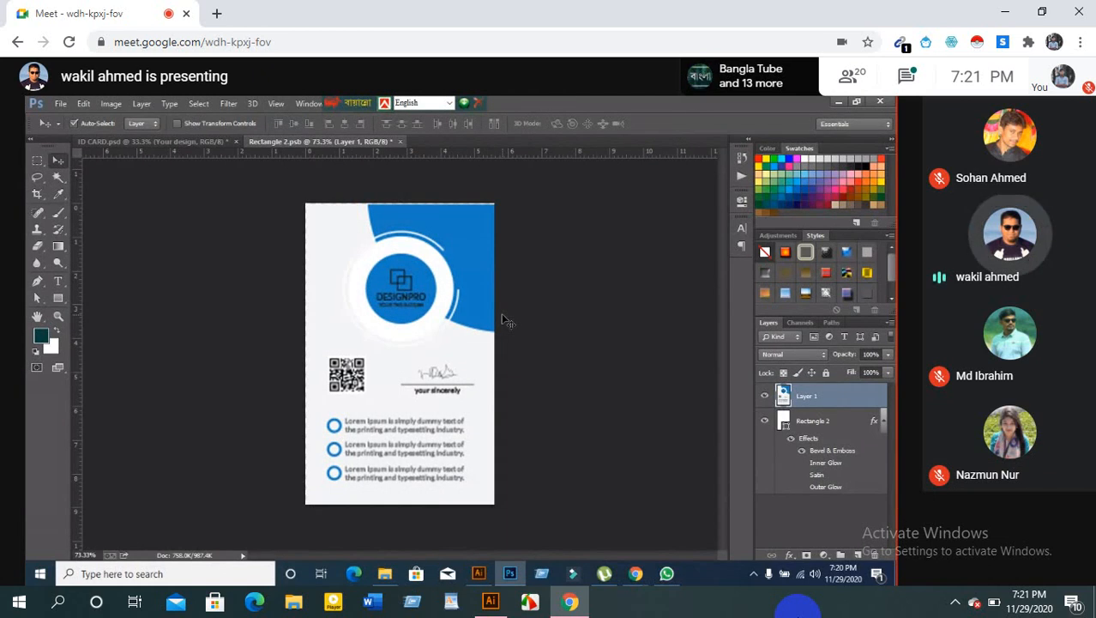
Turn the microphone on to comment and off again while the presenter reviews the finished two-sided mockup and its logo layer
mouse_move(787, 476)
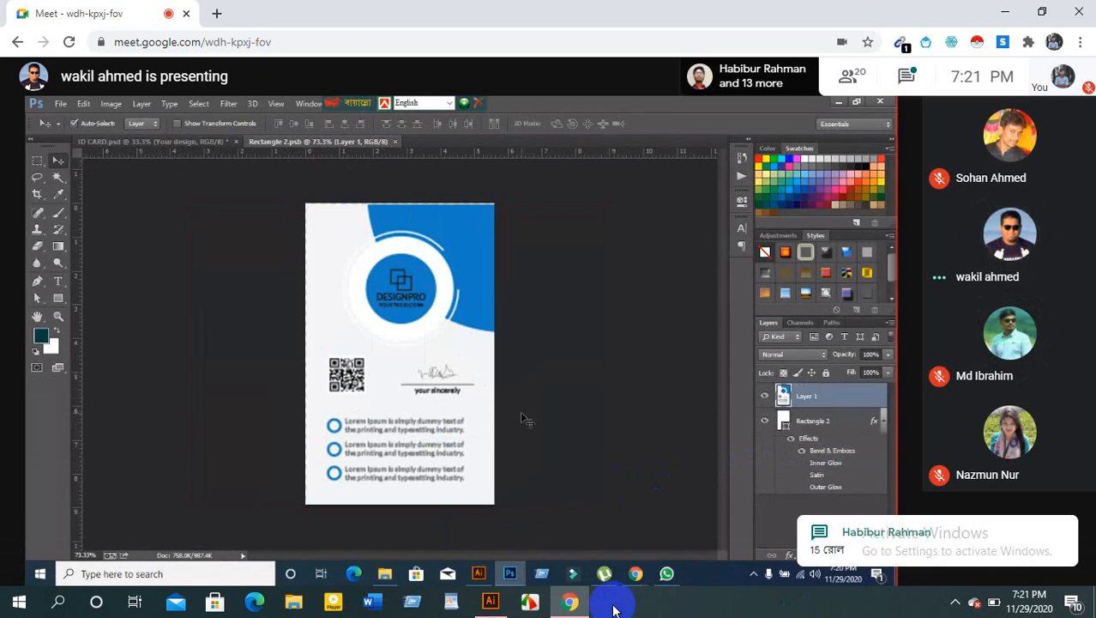
mouse_move(487, 543)
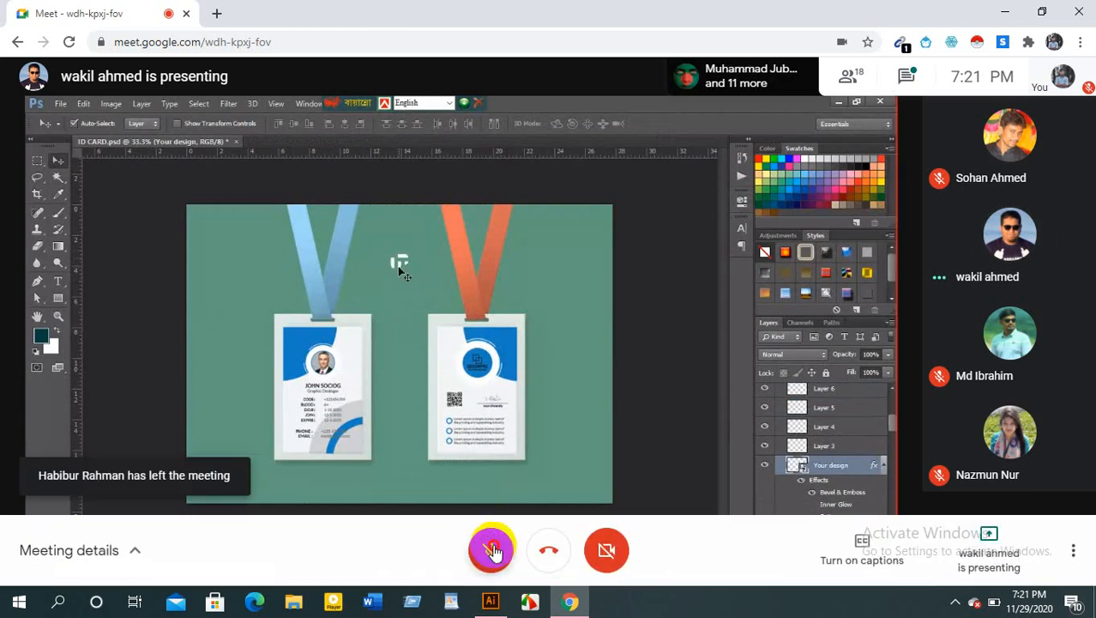
click(491, 545)
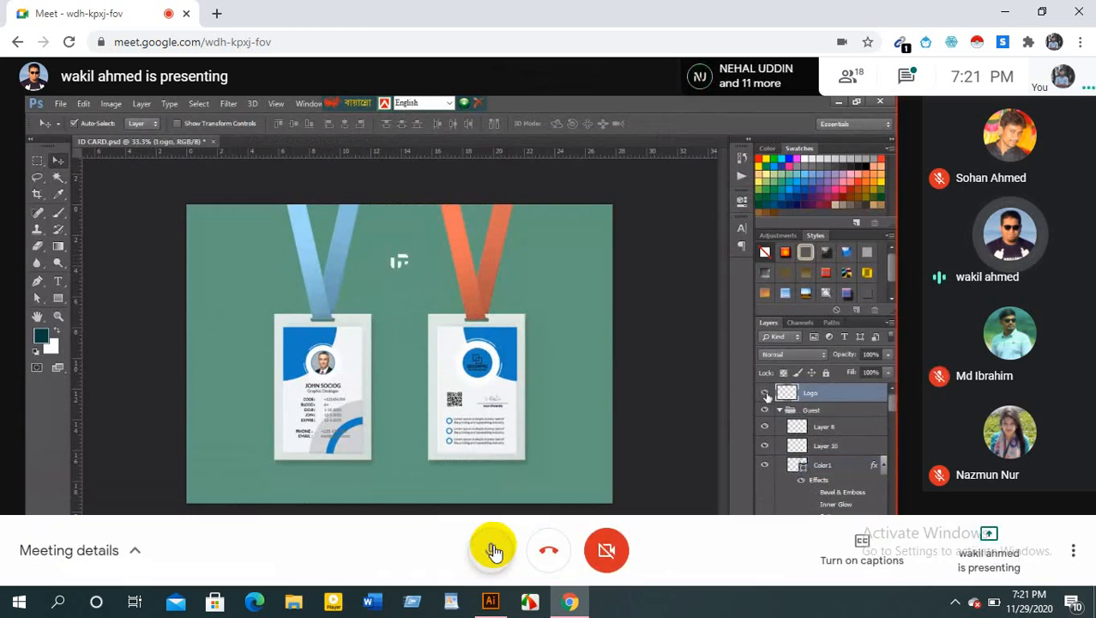
click(494, 549)
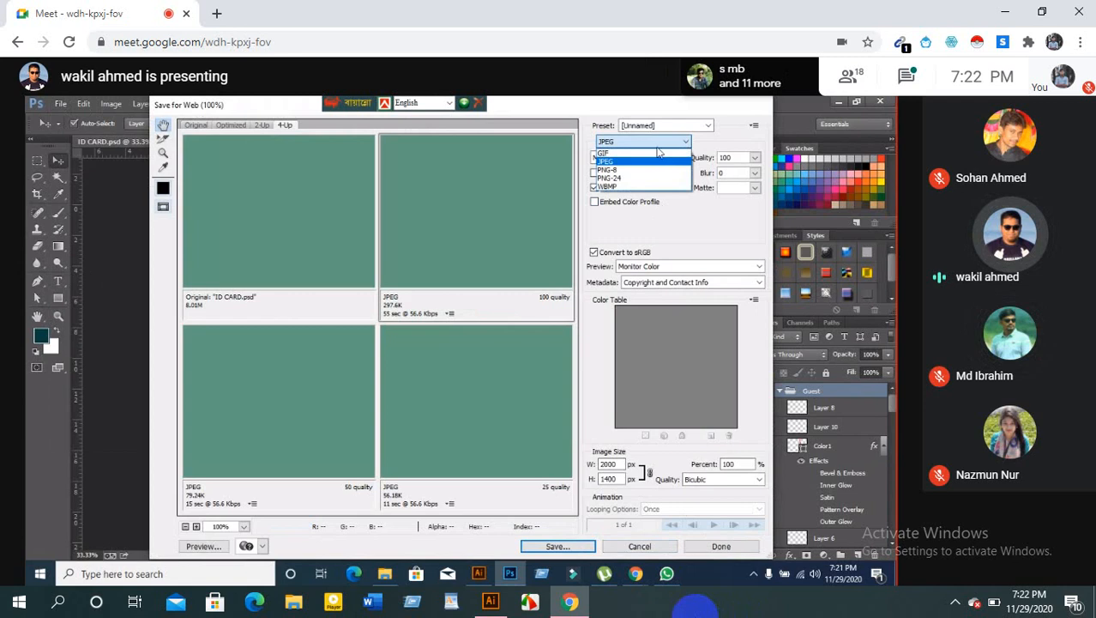
Send the message "31- Dupur Batch" to everyone in the meeting chat and close the chat
mouse_move(640, 503)
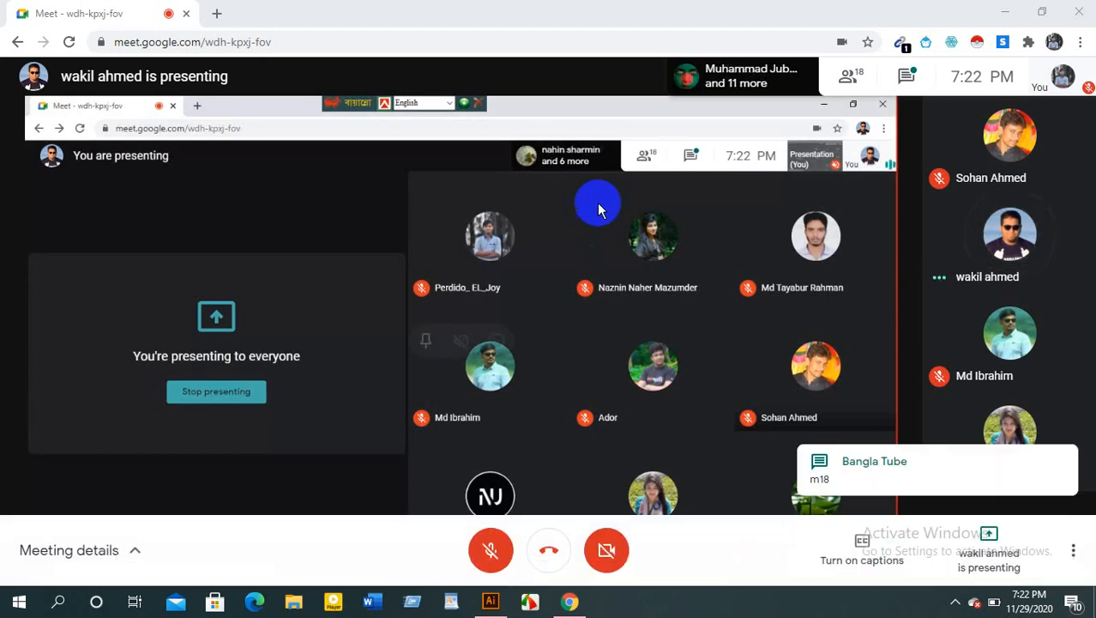
click(908, 79)
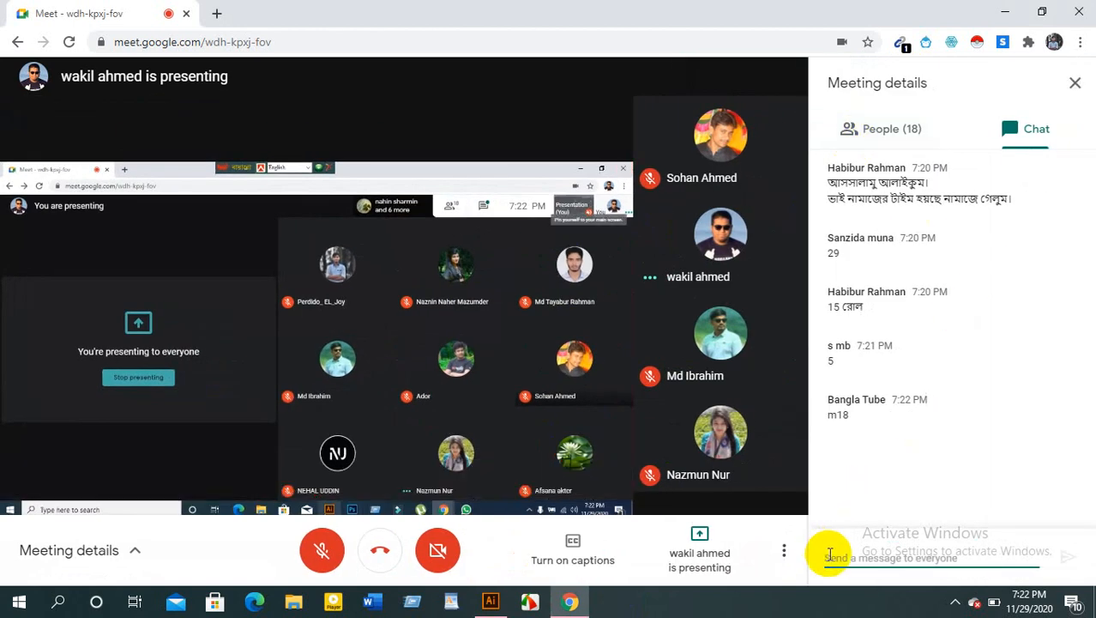
text(Du)
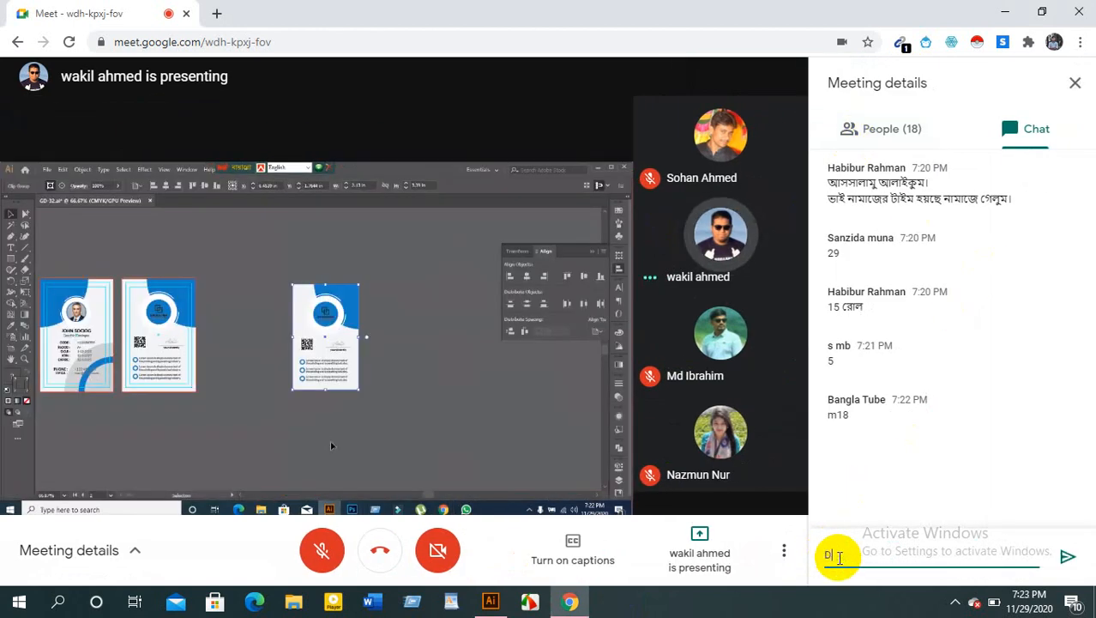
text(lur)
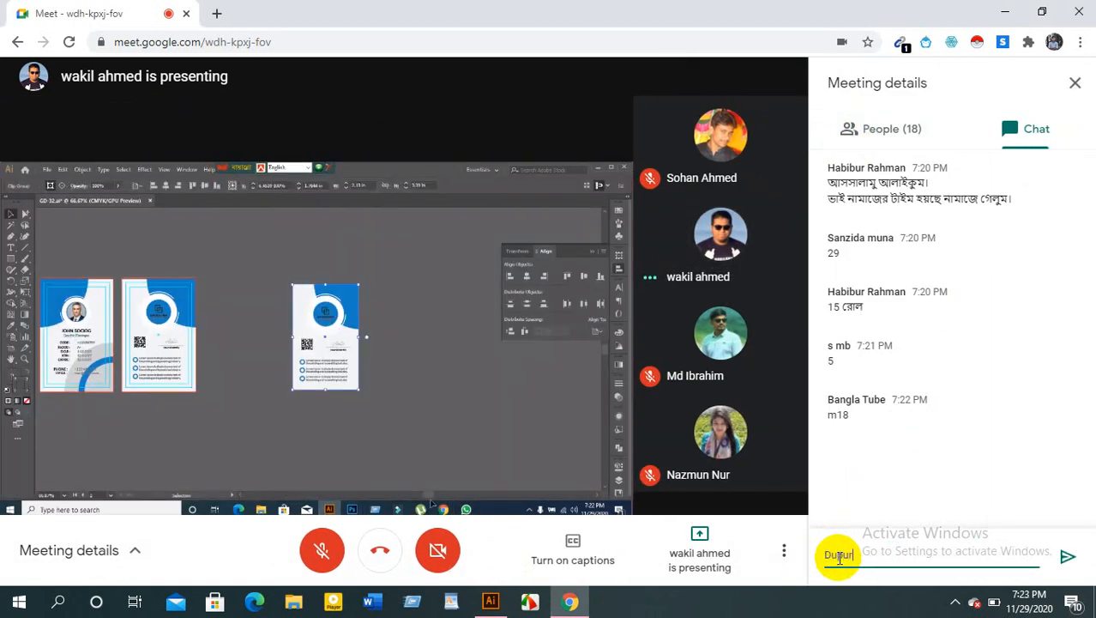
text(-)
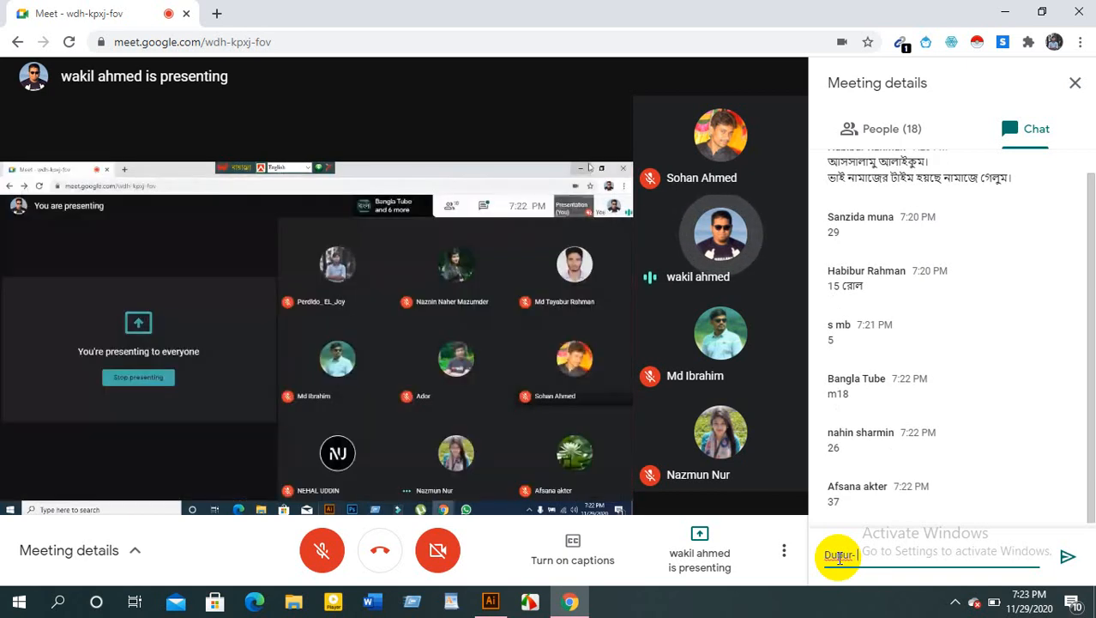
key(BackSpace)
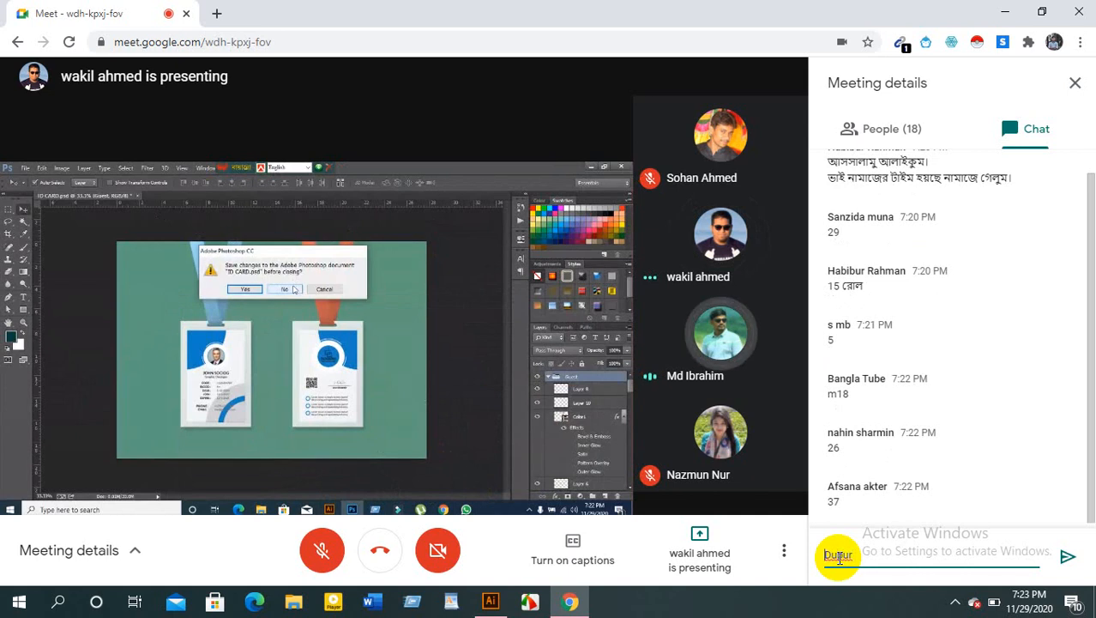
text(31)
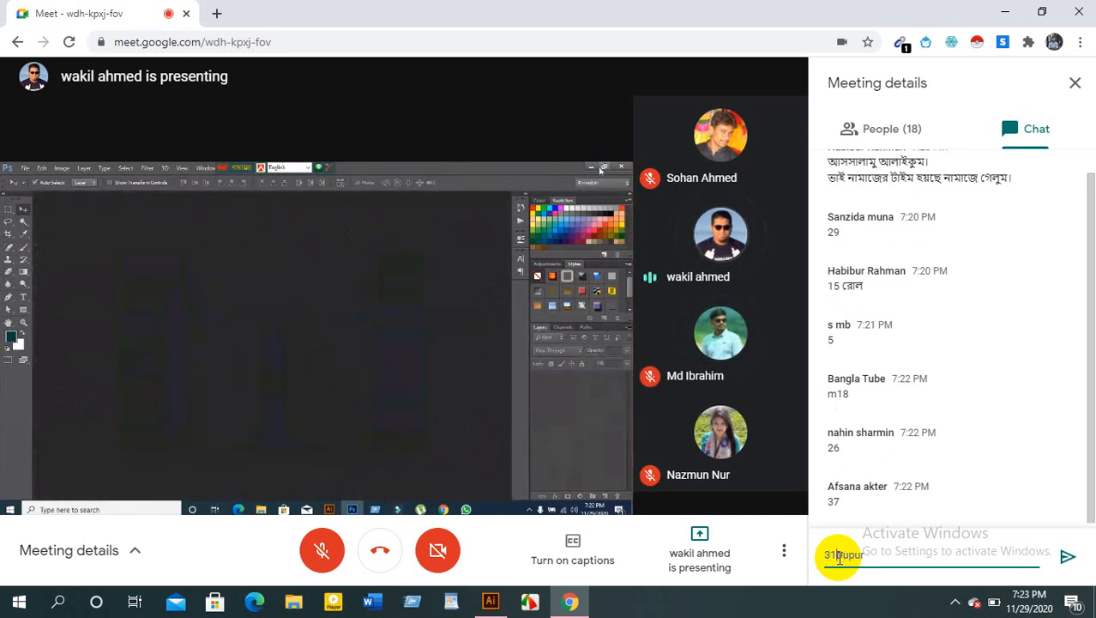
key(End)
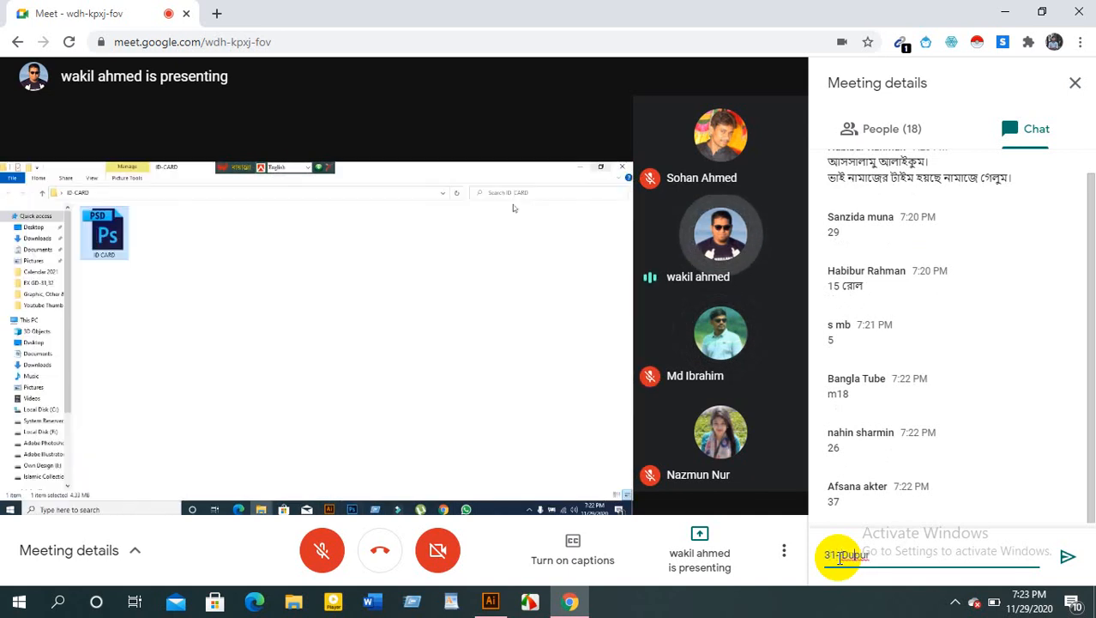
text(B)
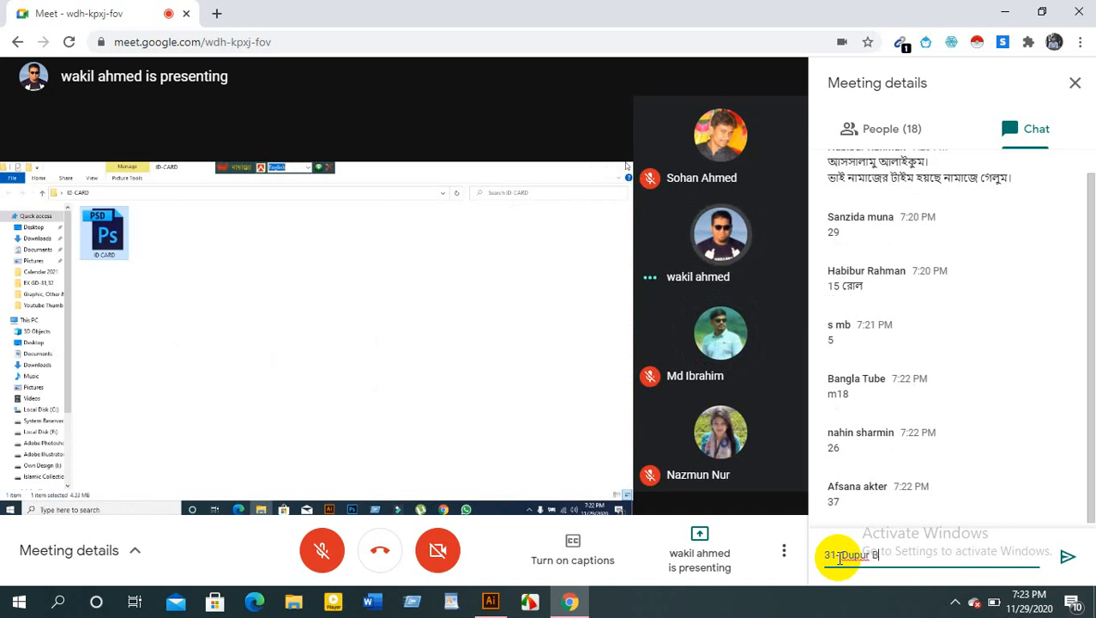
text(atch)
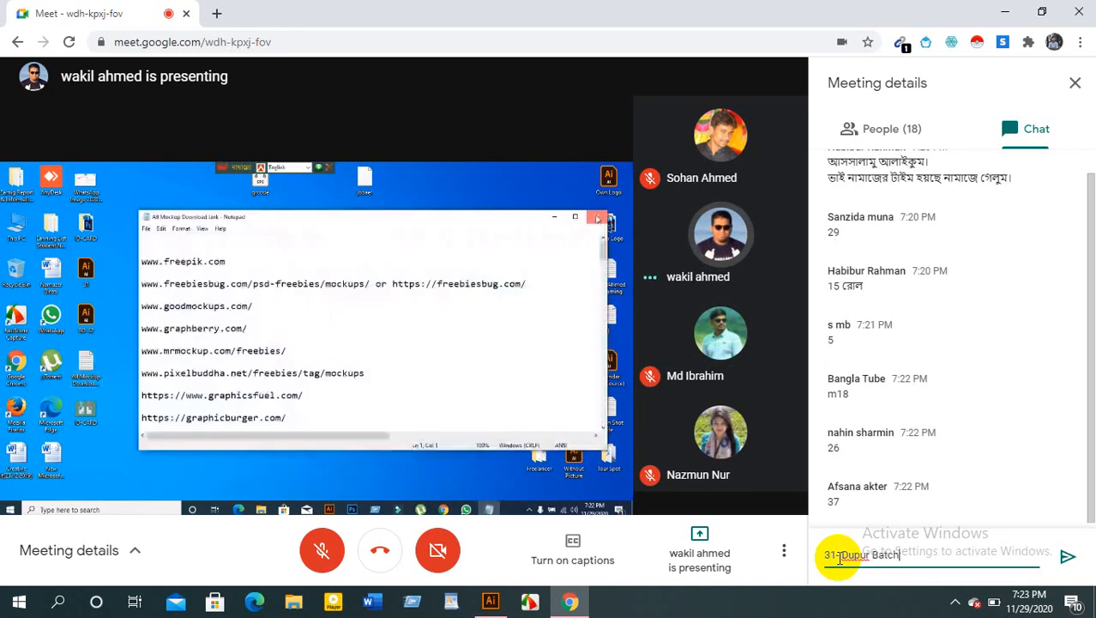
key(Return)
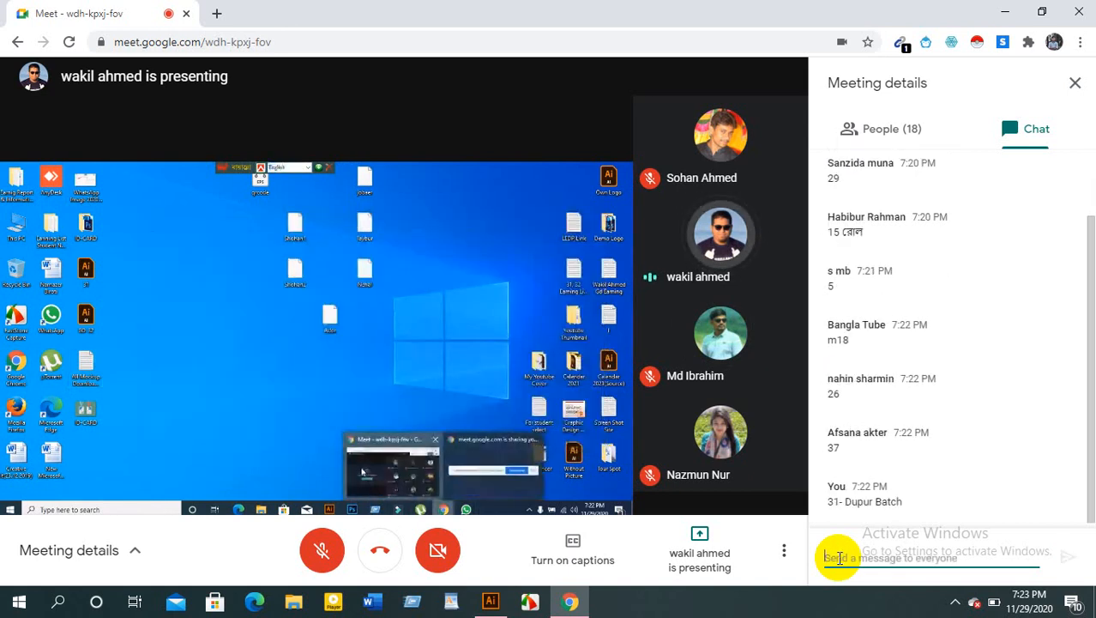
click(1073, 84)
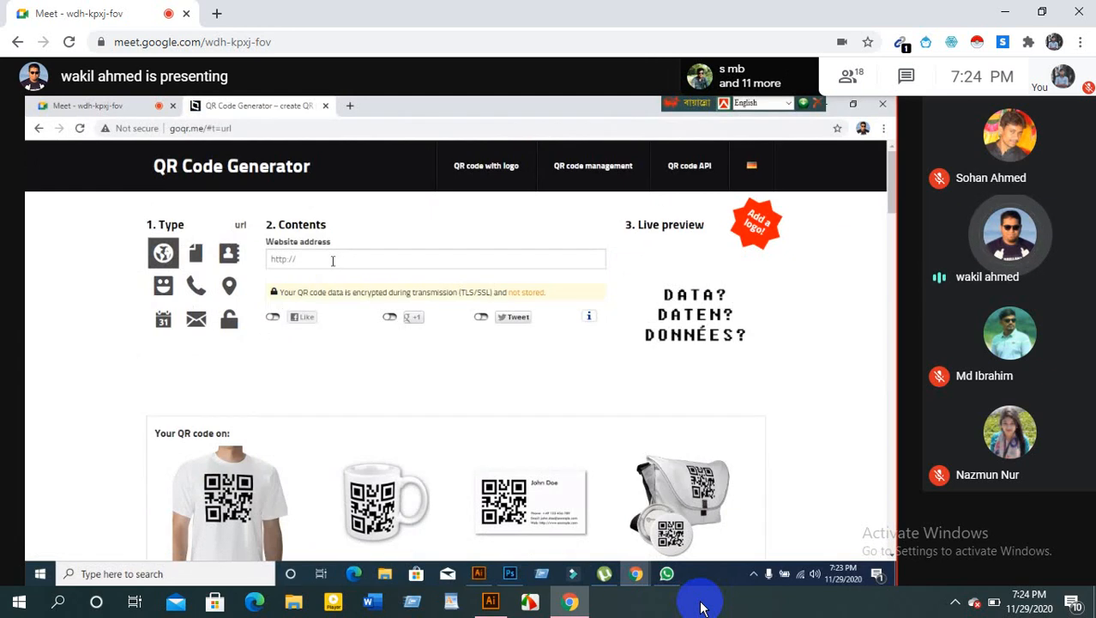
Unmute to comment and mute again, three times, while the presenter creates and downloads a QR code for a YouTube channel link
mouse_move(489, 549)
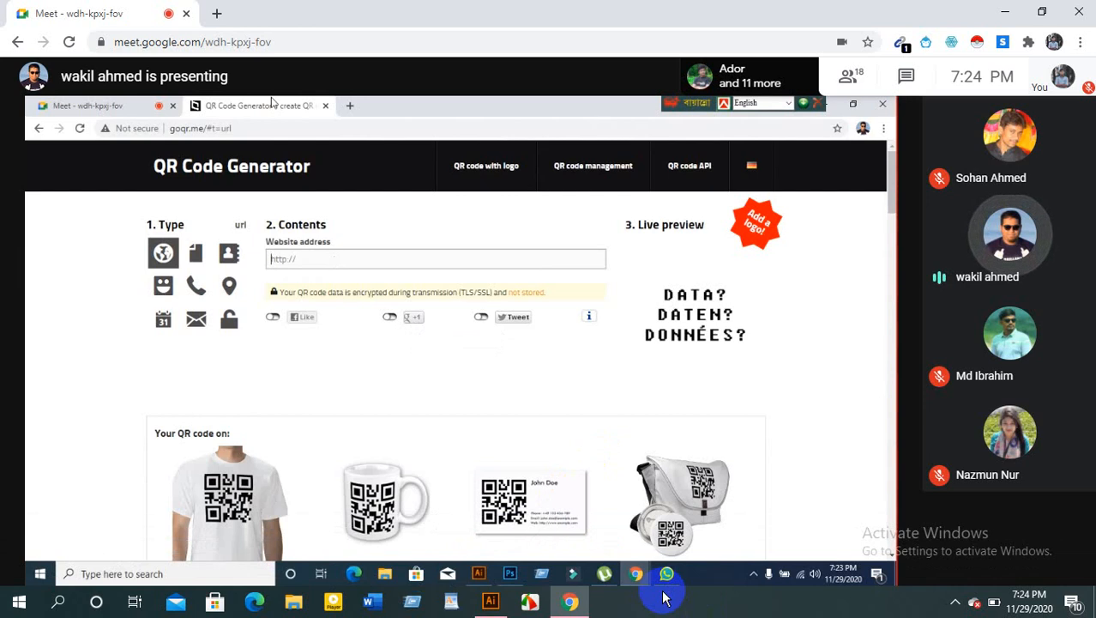
click(490, 553)
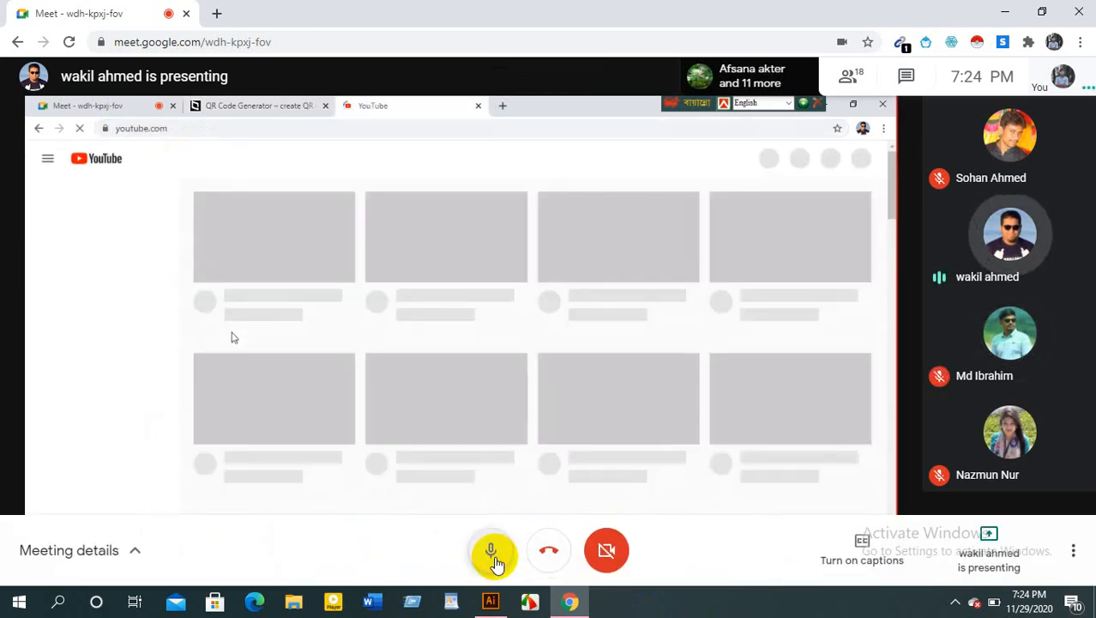
click(493, 556)
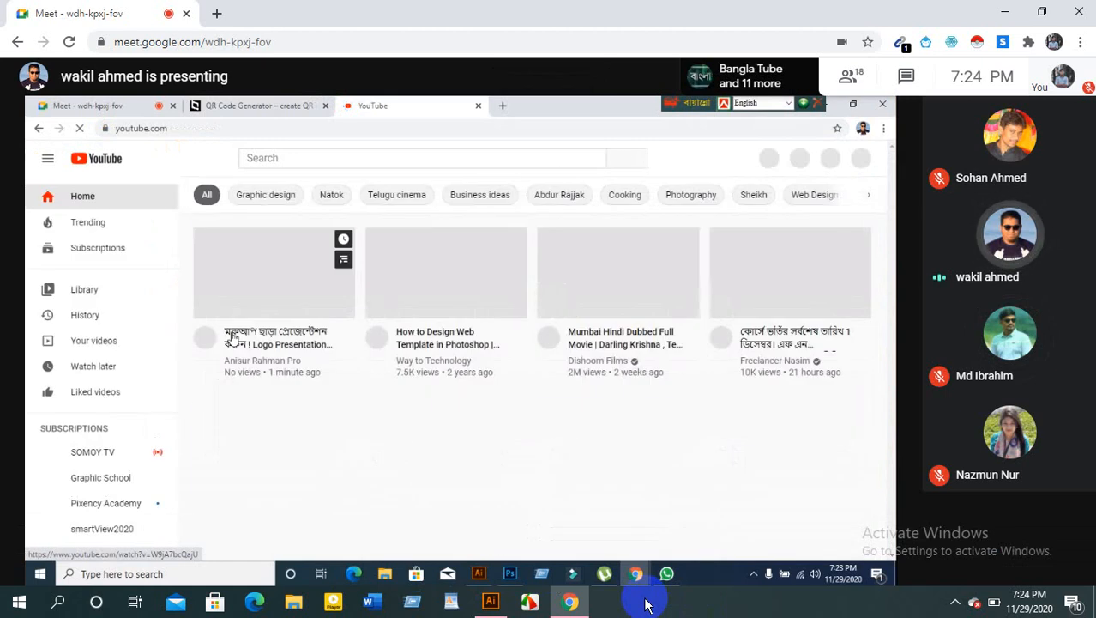
mouse_move(483, 570)
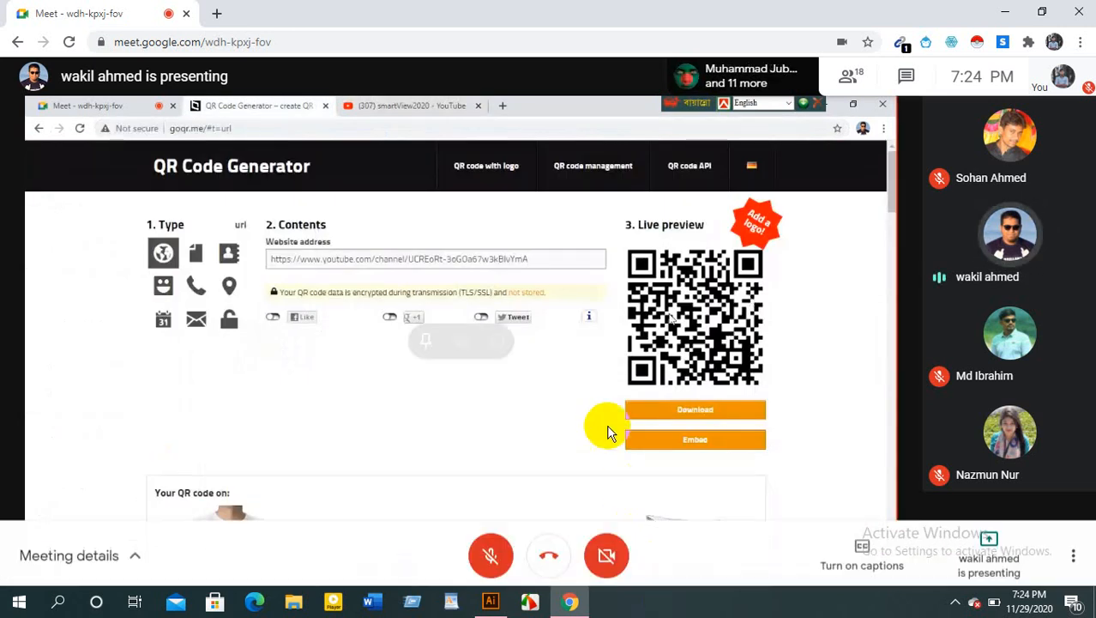
click(490, 547)
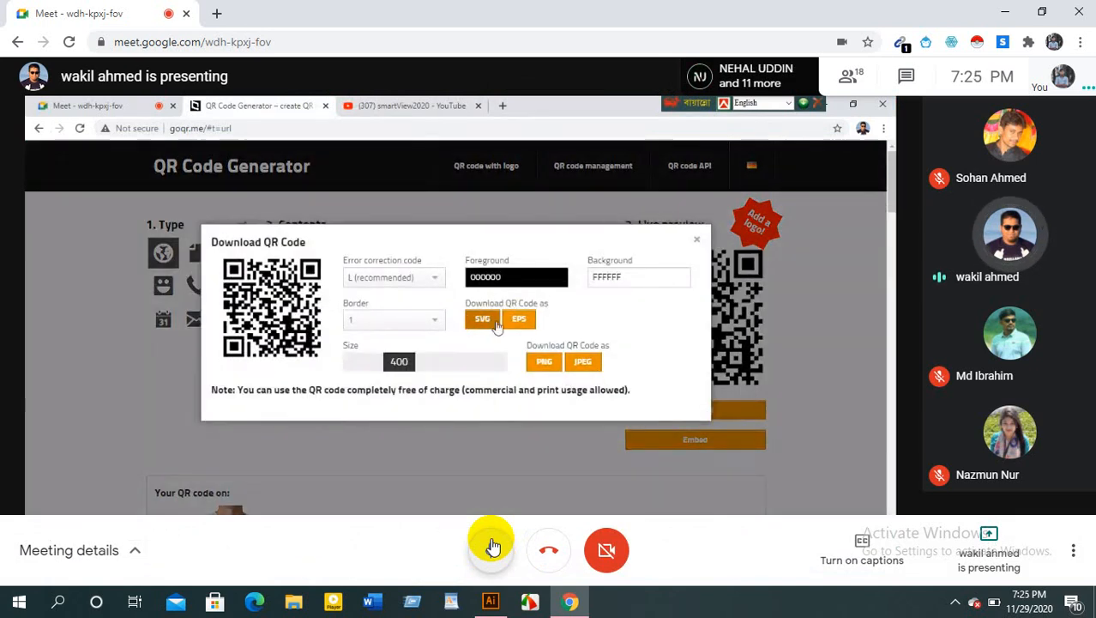
click(493, 546)
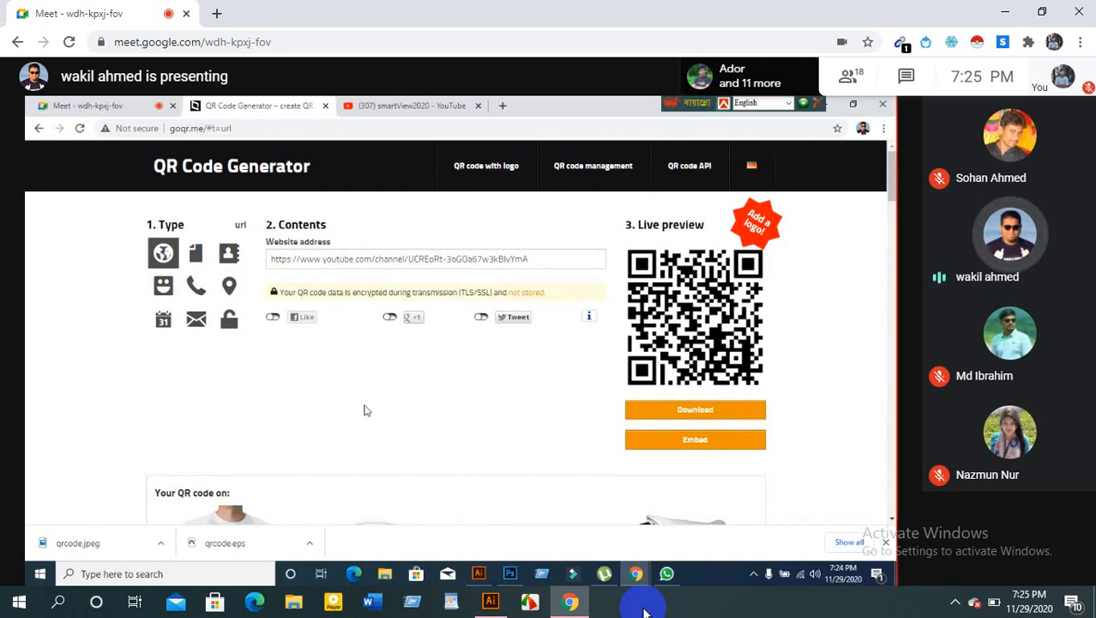
mouse_move(557, 509)
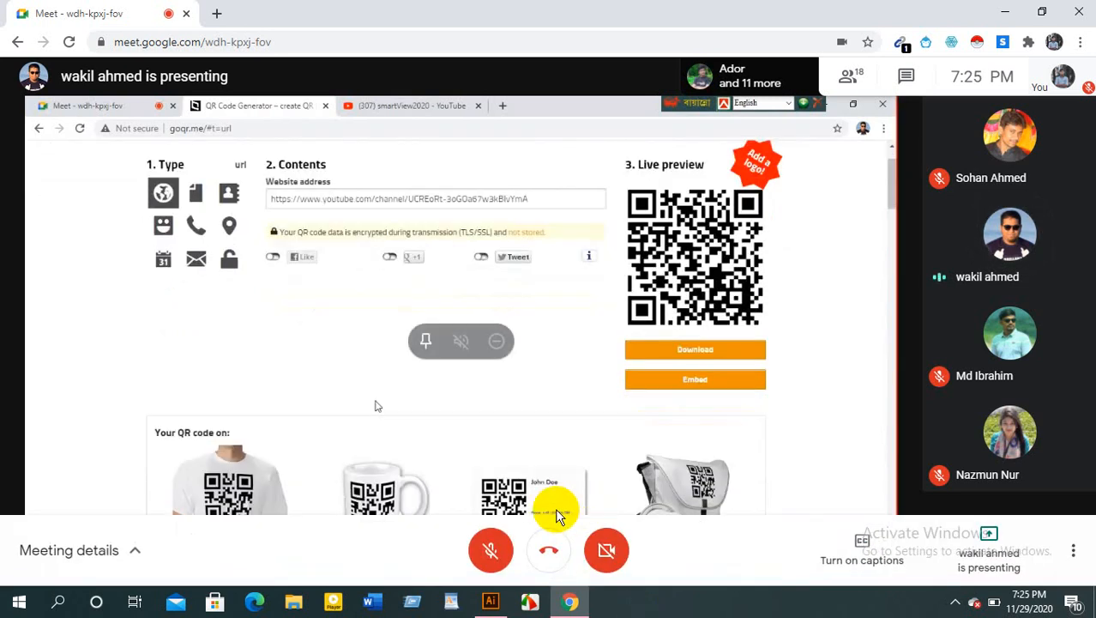
click(494, 543)
click(492, 546)
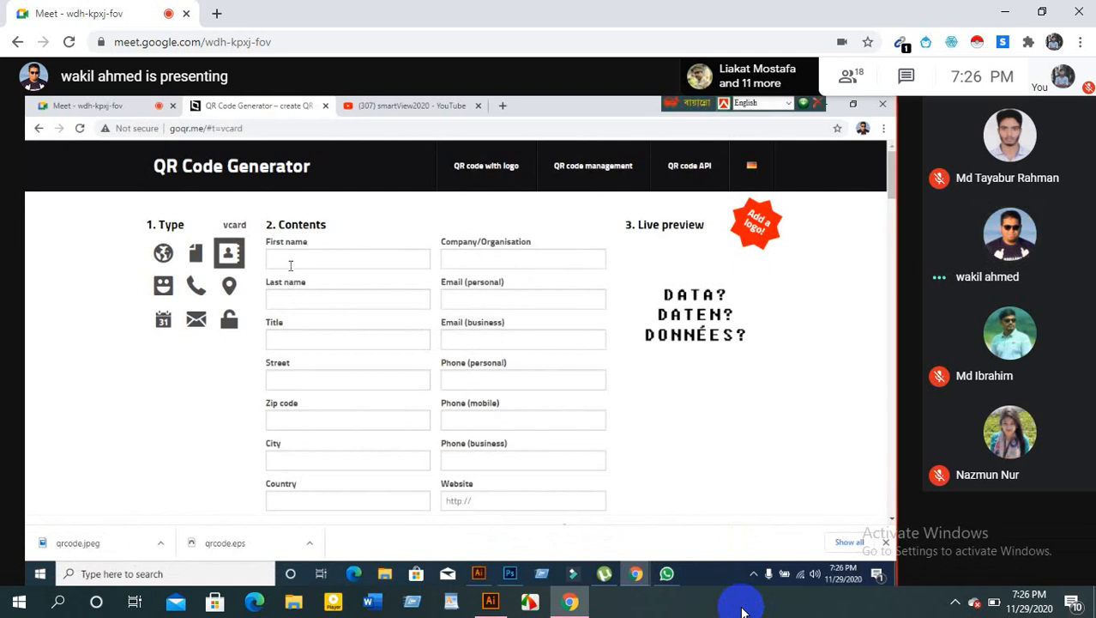
Switch the microphone on and off twice to respond while the presenter shows the plain-text QR code in the generator
mouse_move(543, 556)
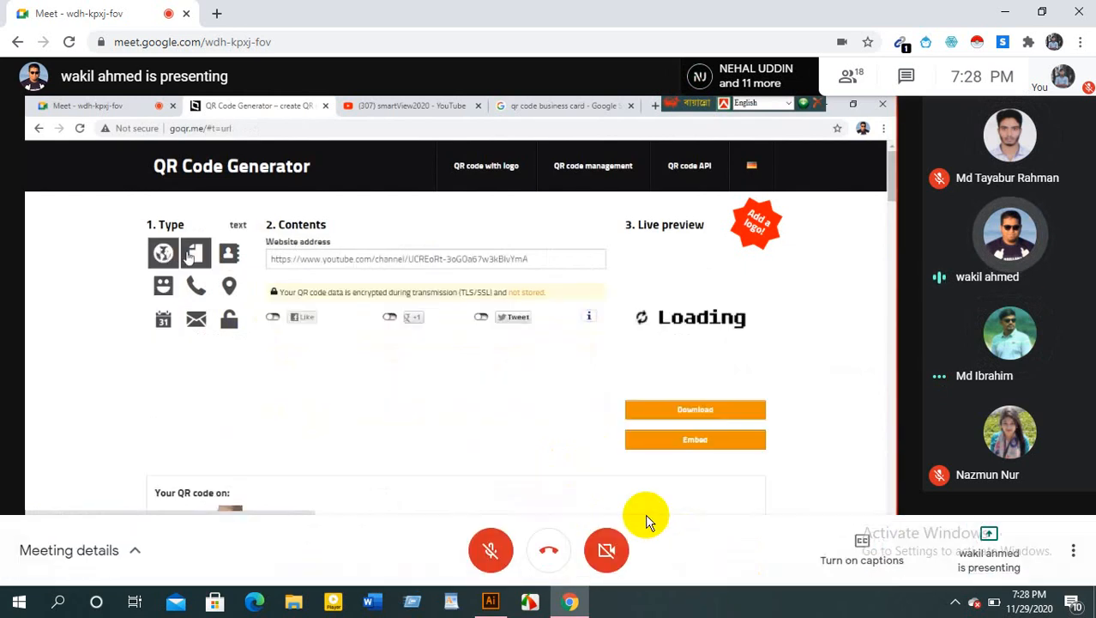
click(488, 552)
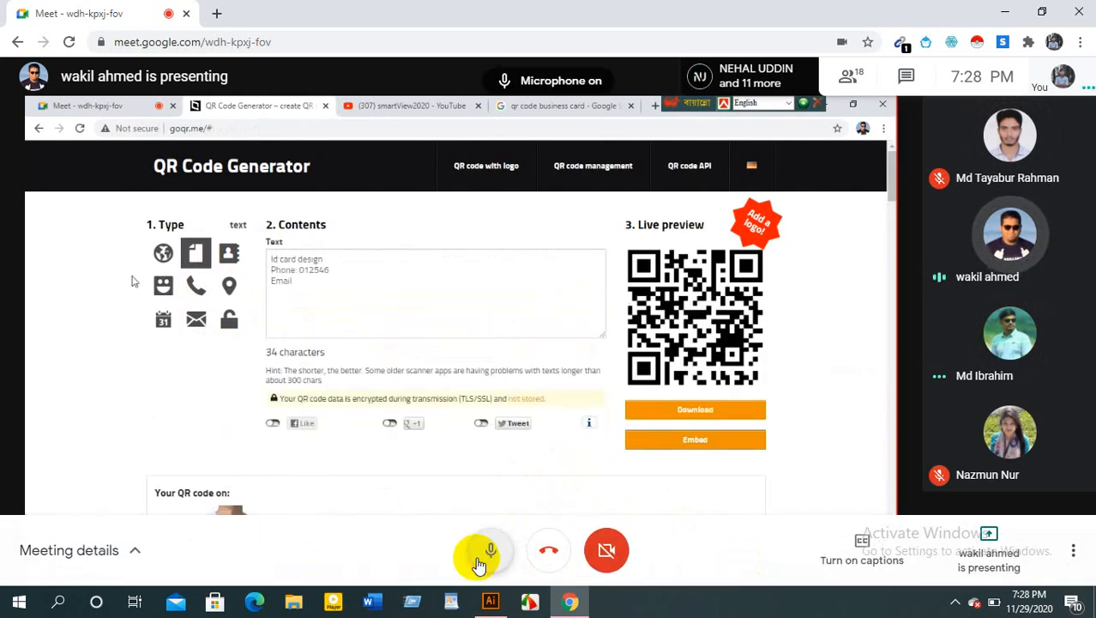
click(482, 553)
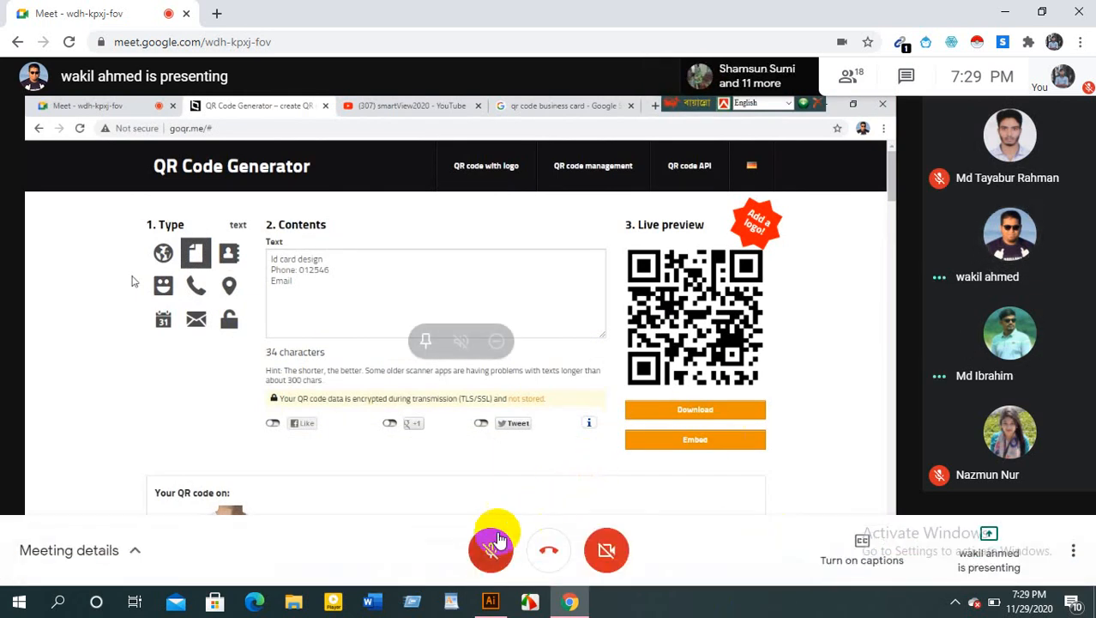
click(488, 544)
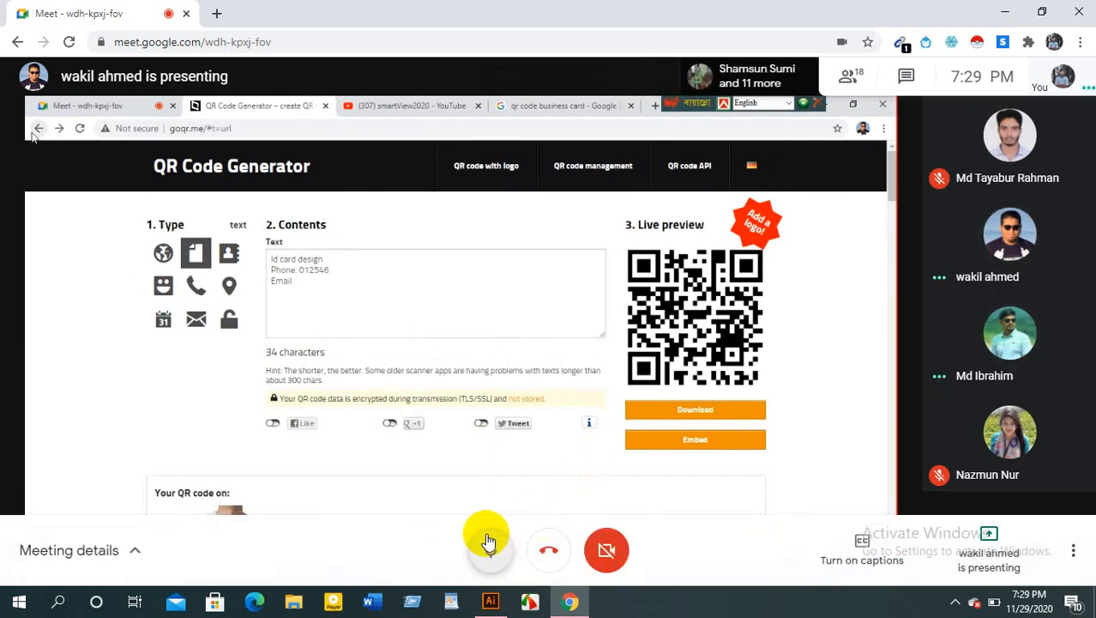
click(489, 540)
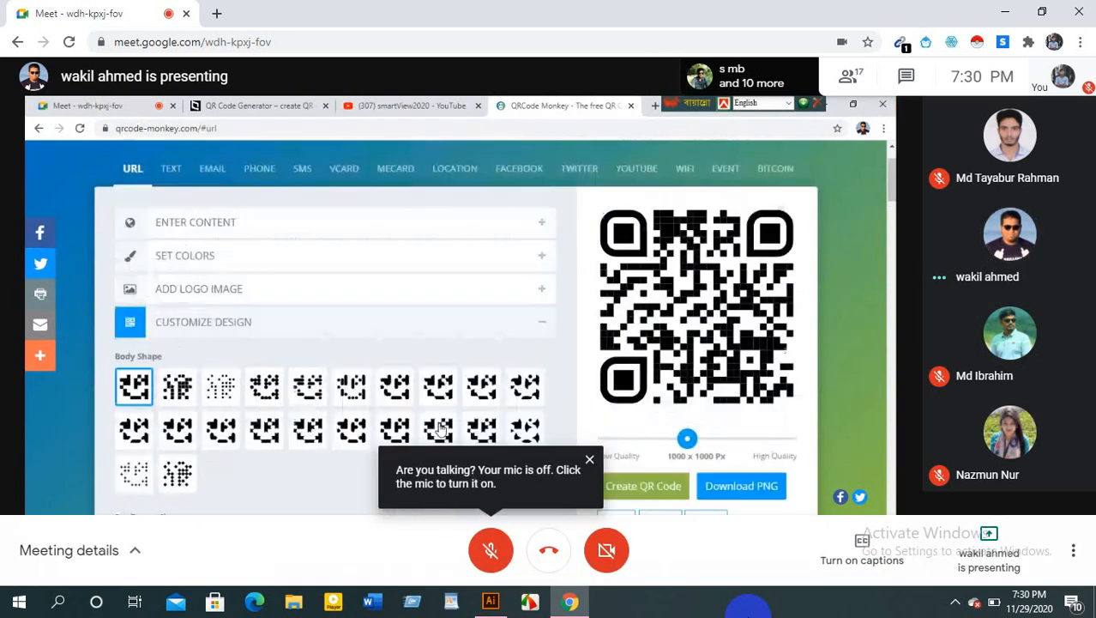
Dismiss the muted-microphone notice, then unmute to comment and mute again while the presenter explores QRCode Monkey's design options
click(589, 465)
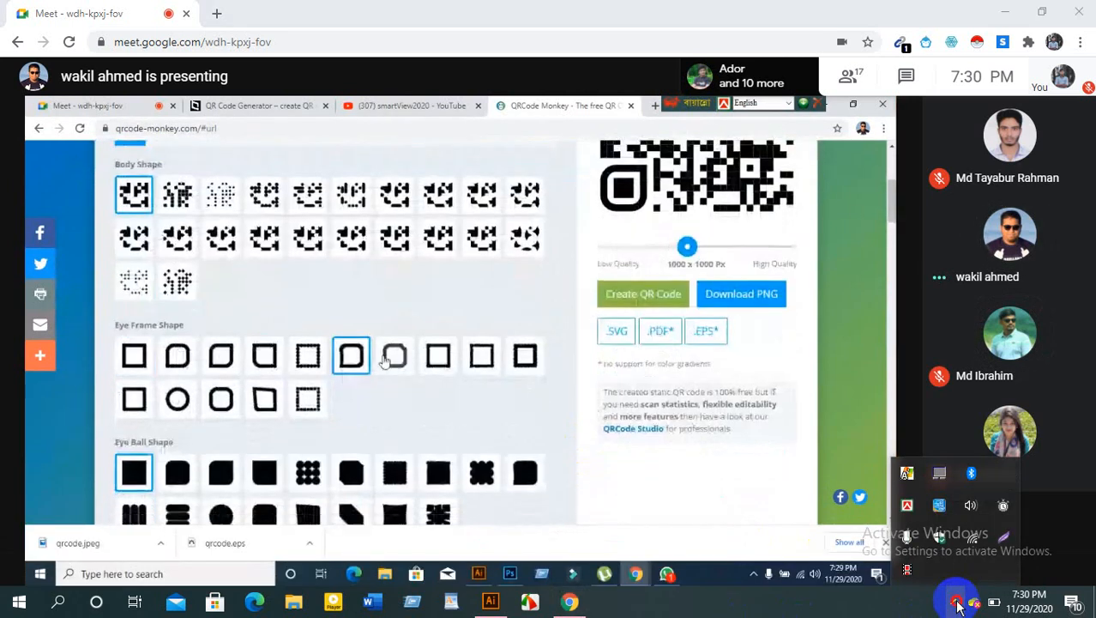
click(486, 553)
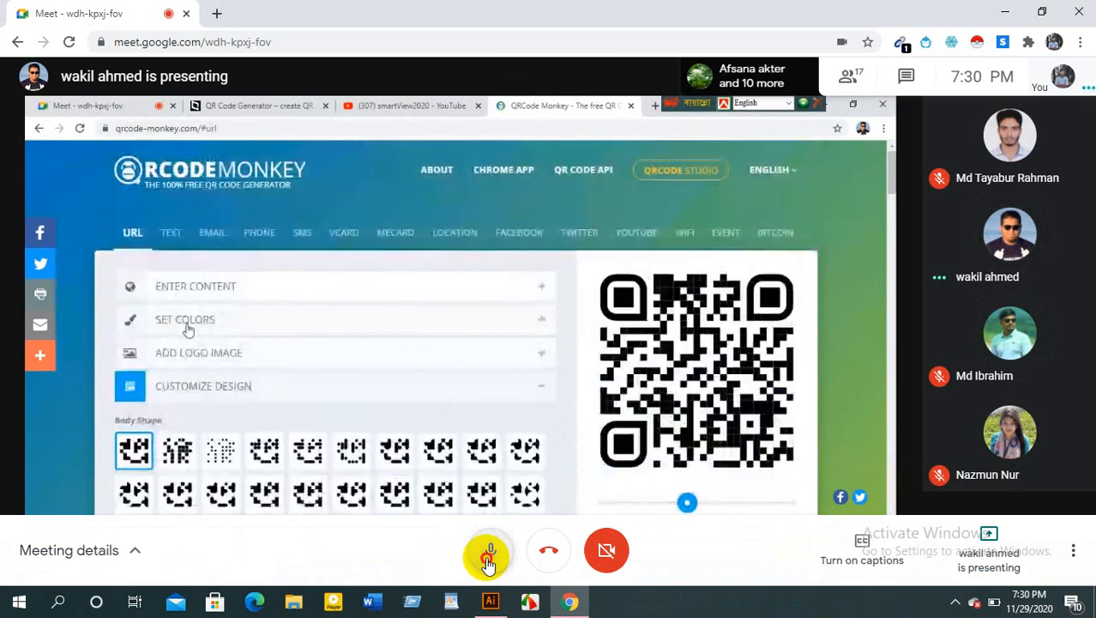
click(488, 559)
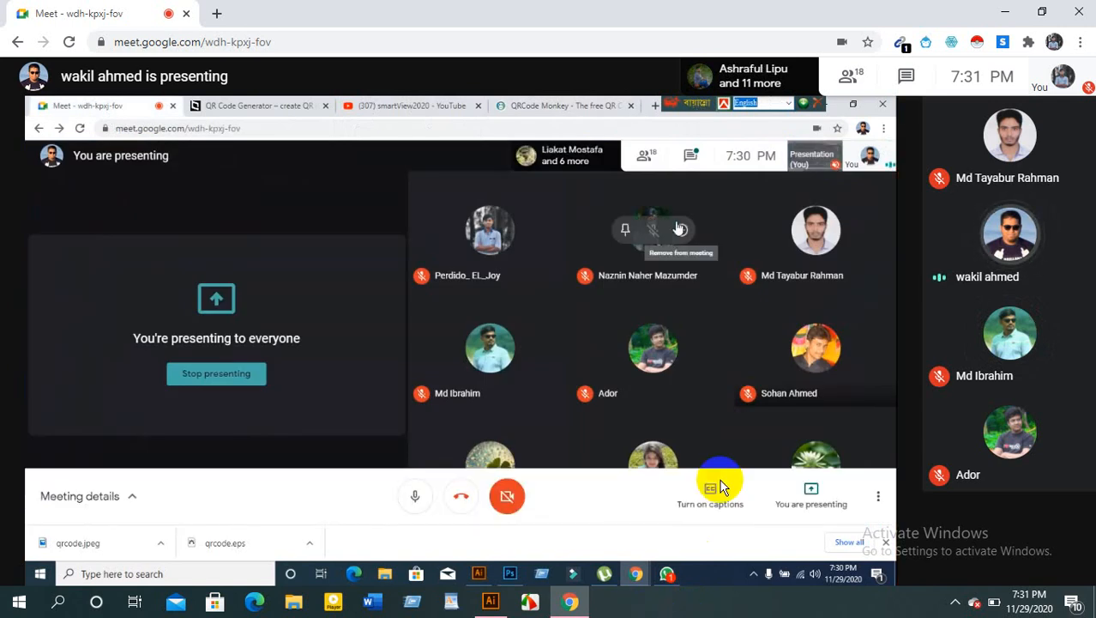
Check the newest messages in the meeting chat and close the chat
mouse_move(708, 583)
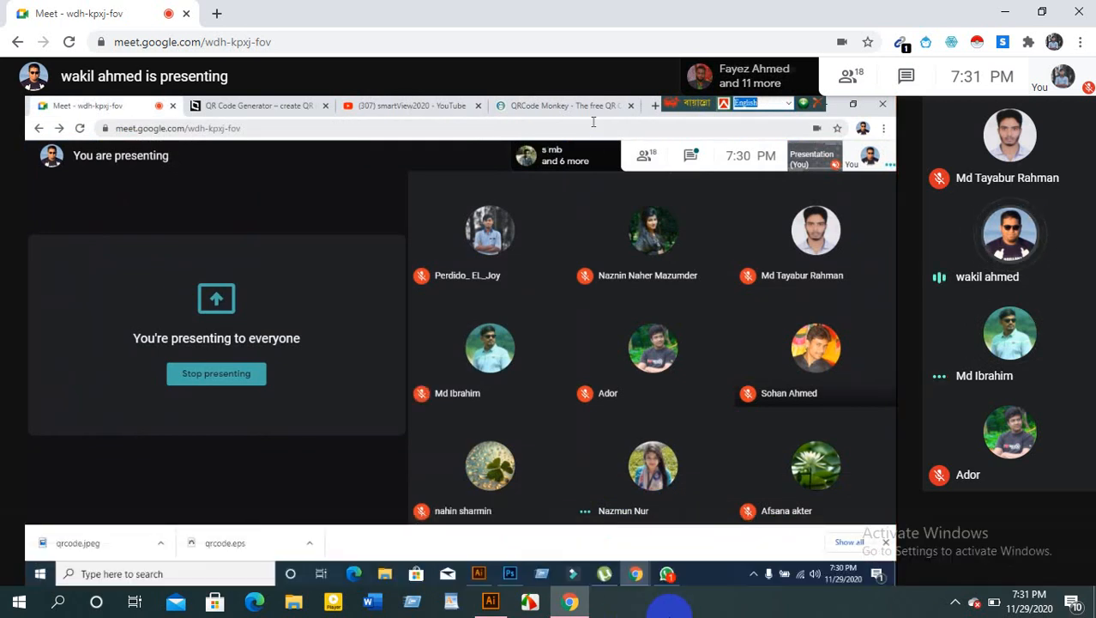
mouse_move(495, 377)
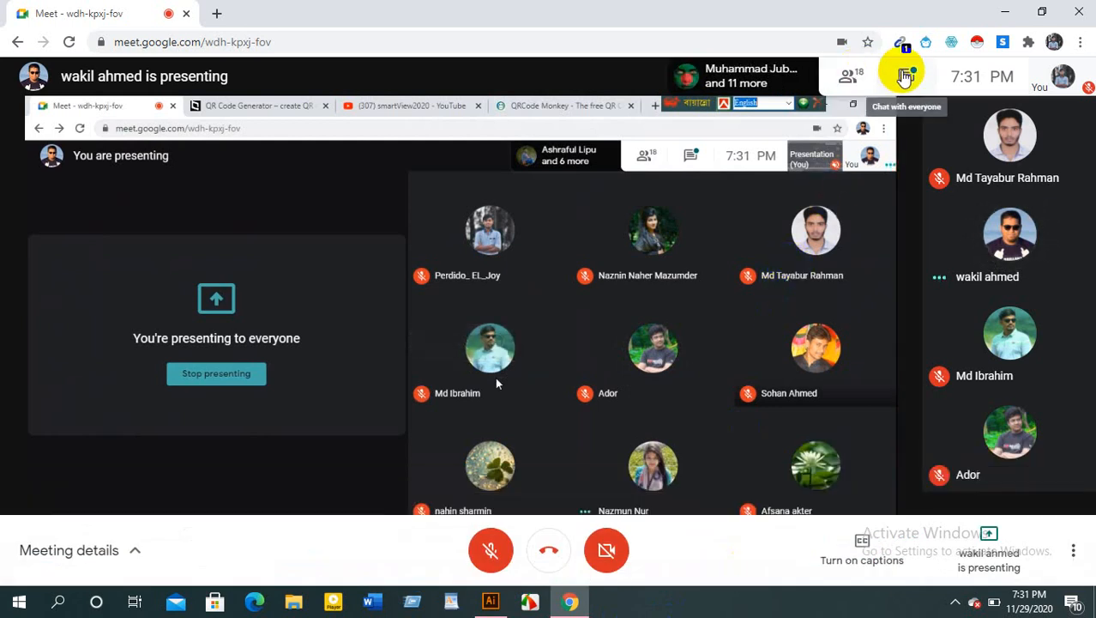
click(905, 75)
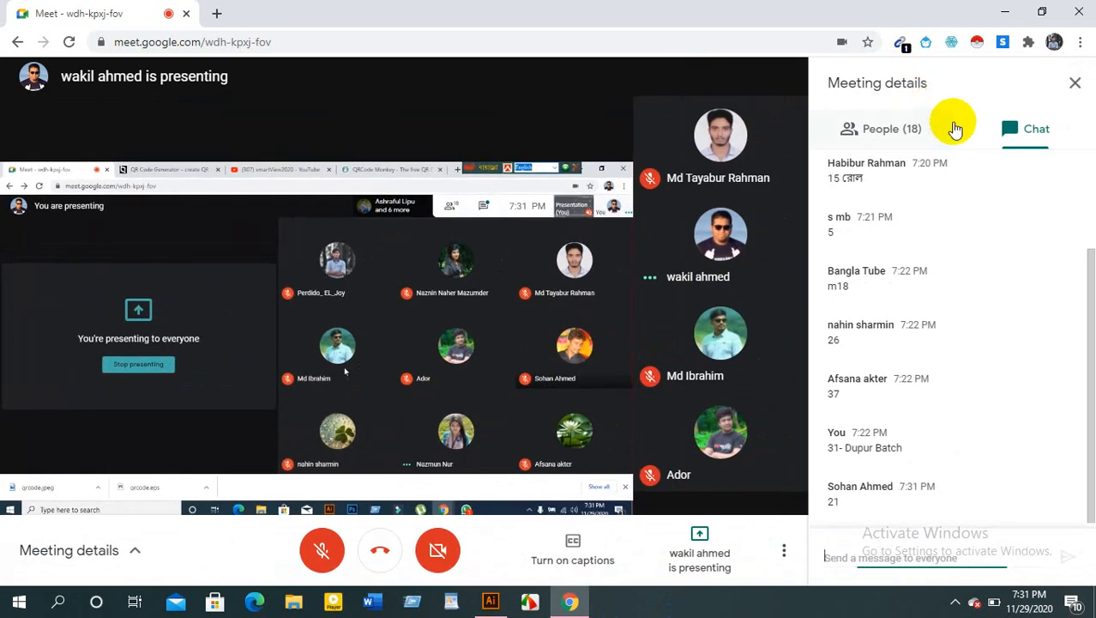
click(1075, 83)
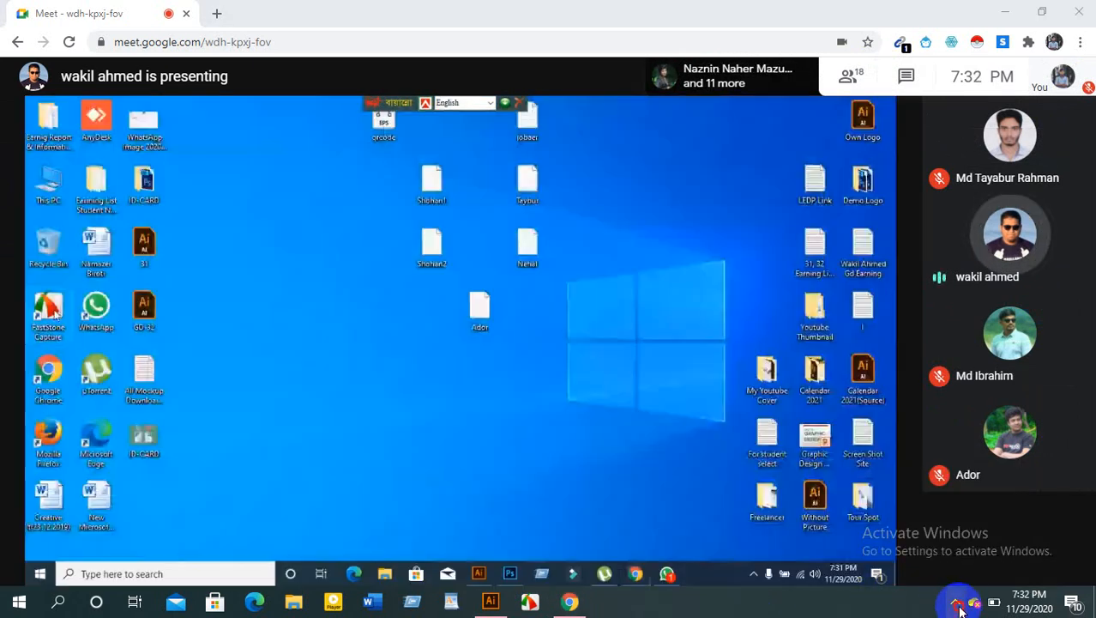
Show the hidden system tray icons
click(959, 604)
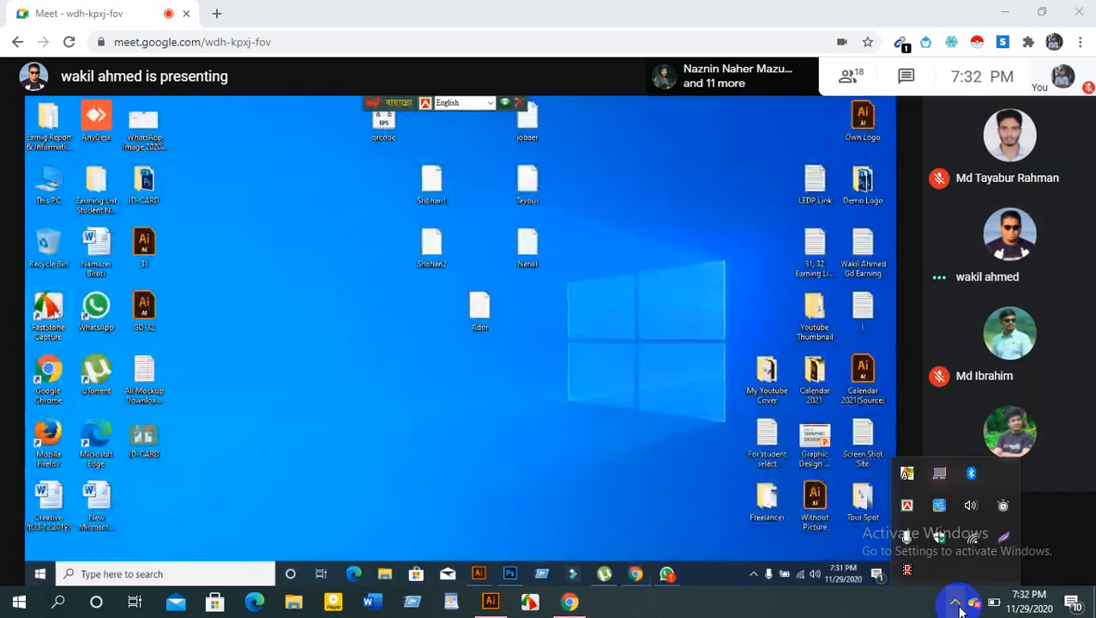